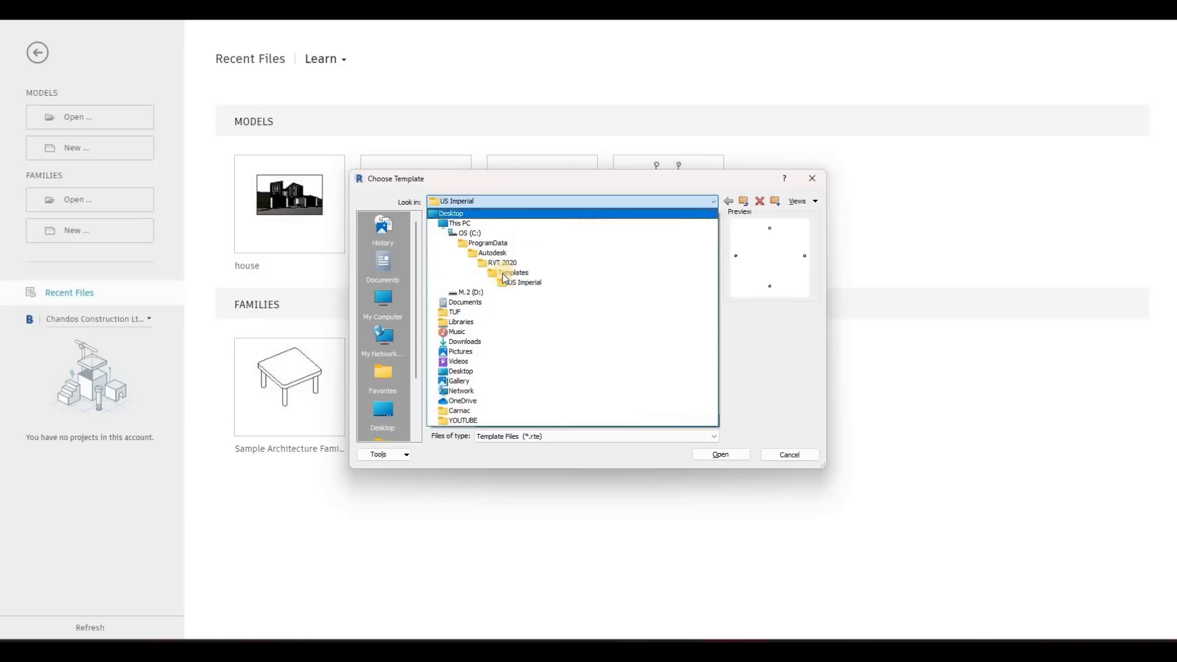
Create a new project from the DefaultMetric template in the US Metric templates folder
click(471, 264)
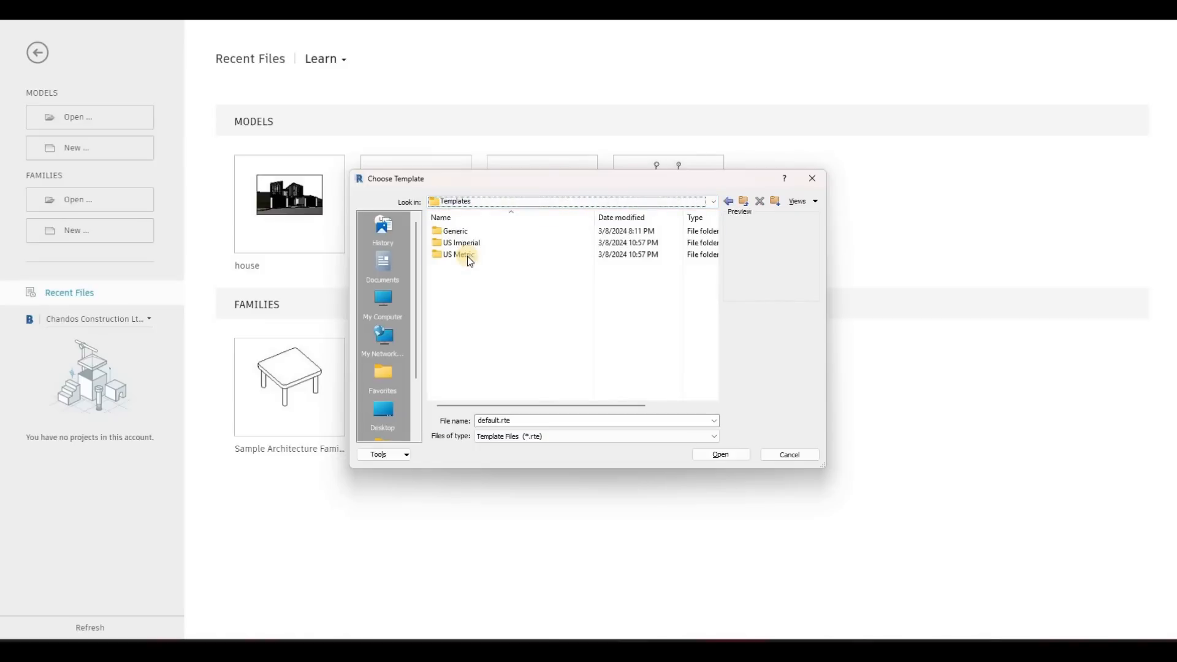
click(468, 256)
double_click(469, 257)
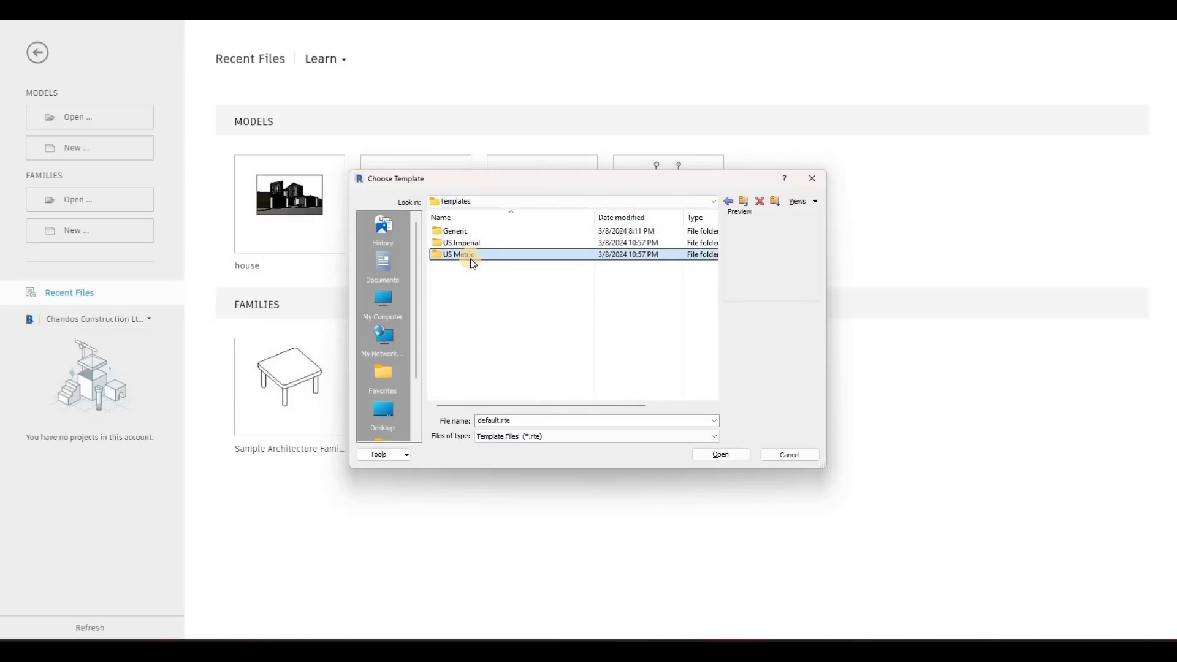
click(472, 258)
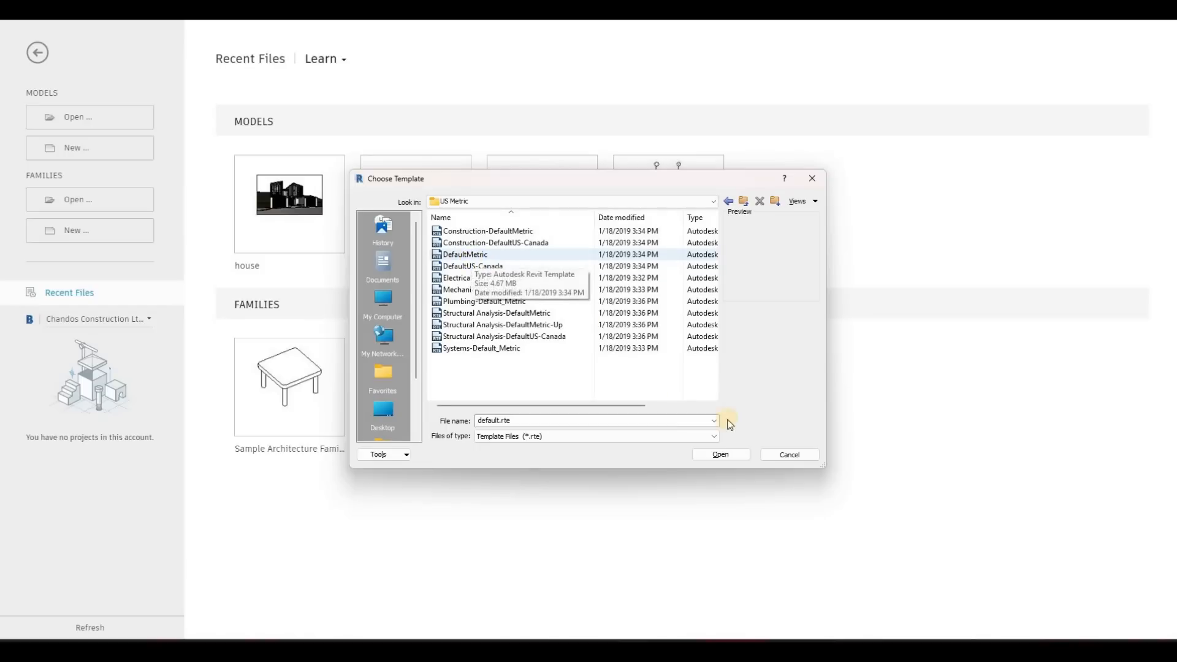
click(722, 455)
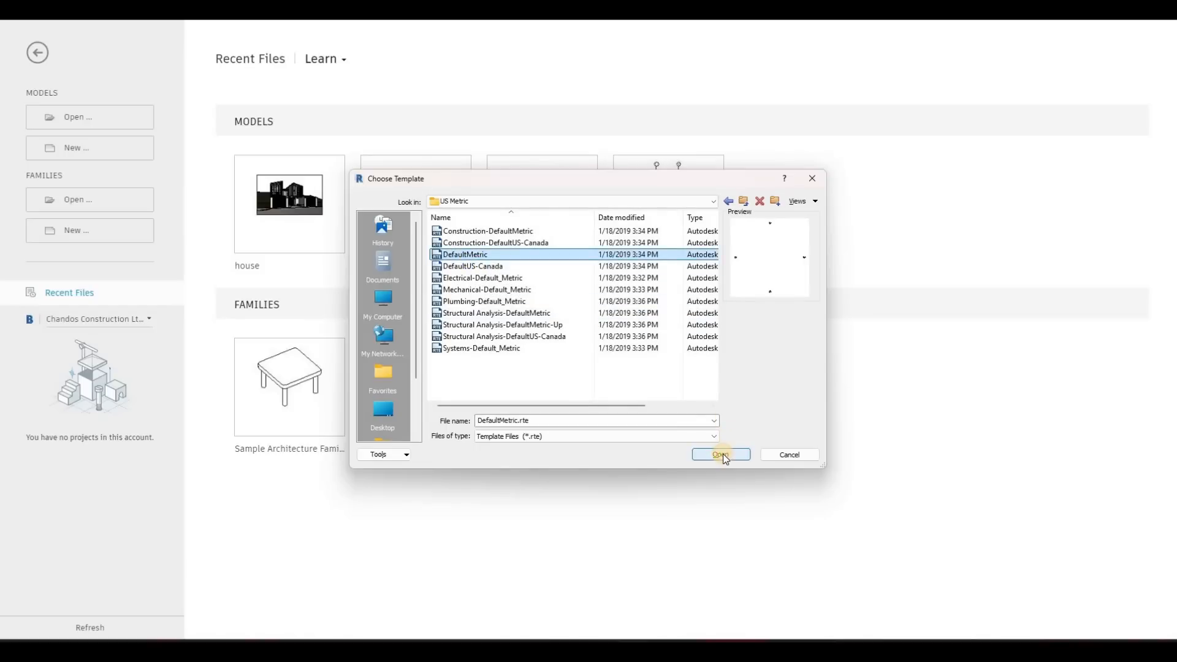
click(556, 370)
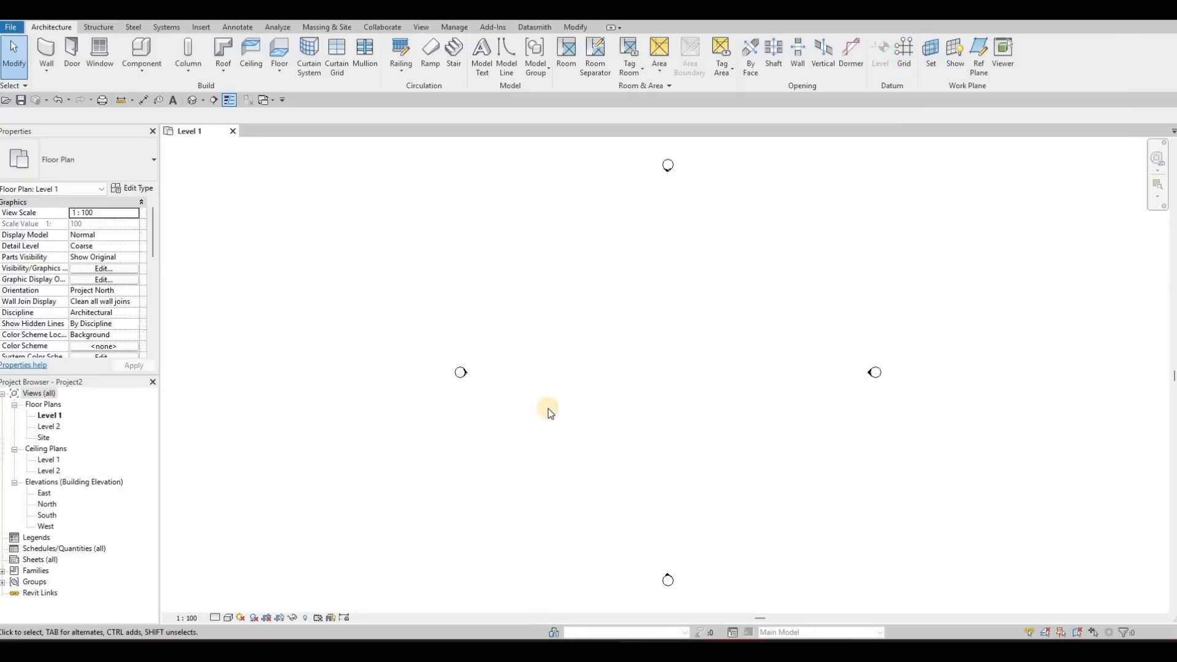
Draw a vertical grid line in the Level 1 plan, between the west and south elevation markers and reaching up near the north marker
key(g)
key(r)
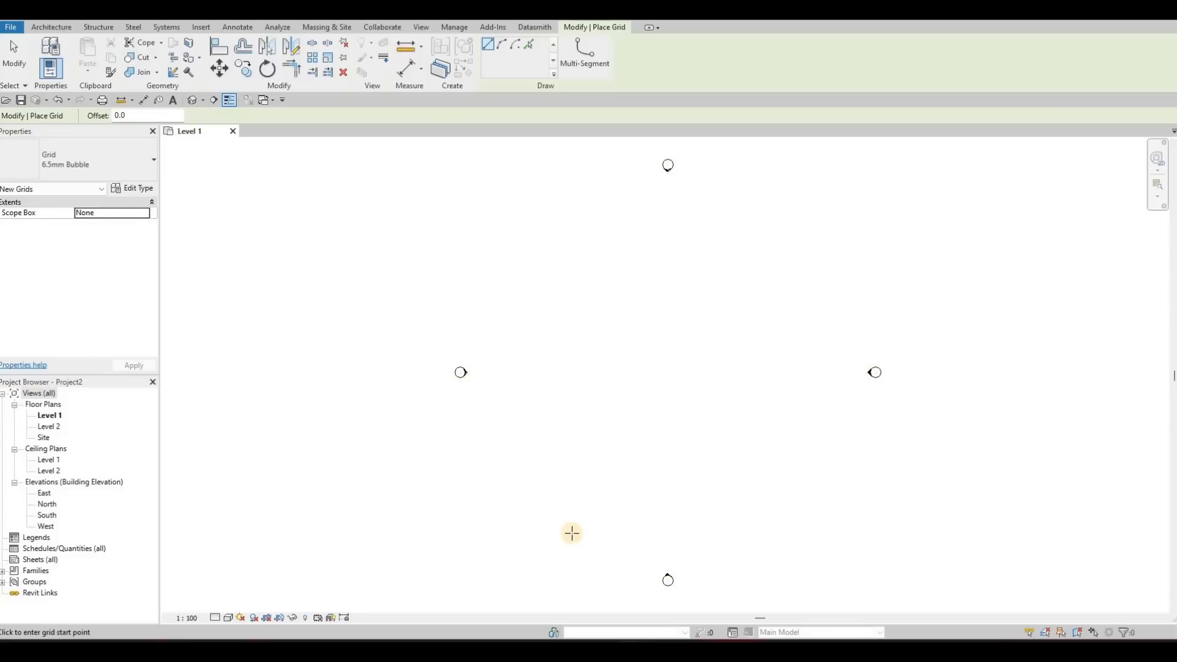
click(538, 552)
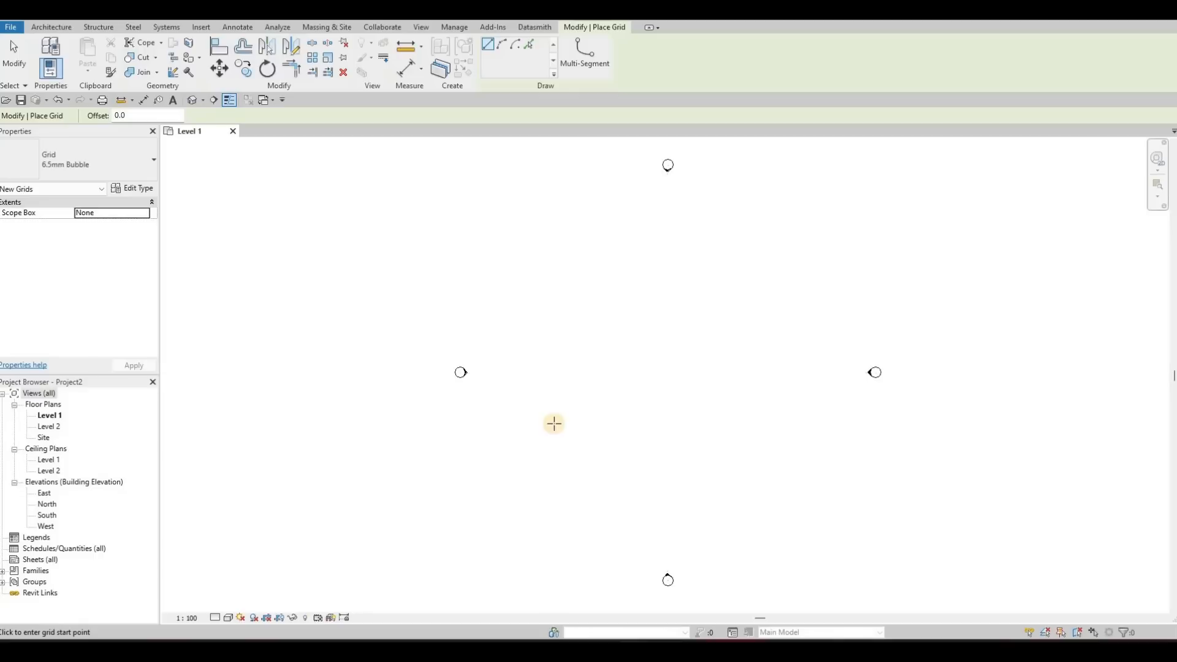
click(534, 218)
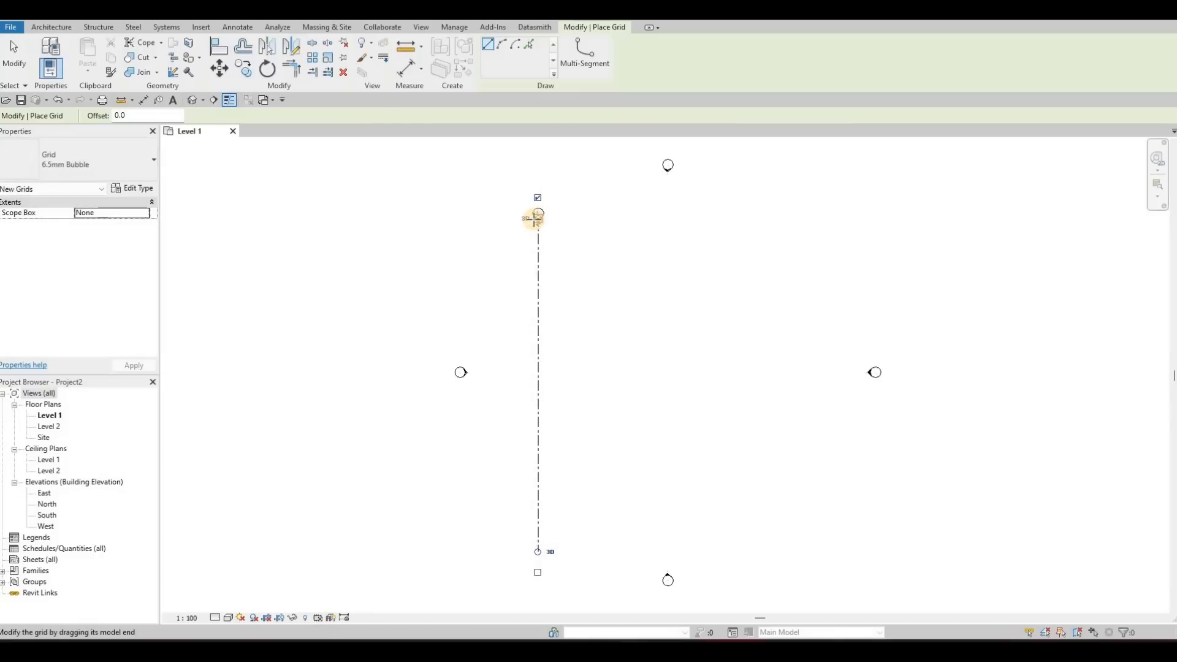
key(Escape)
key(Escape)
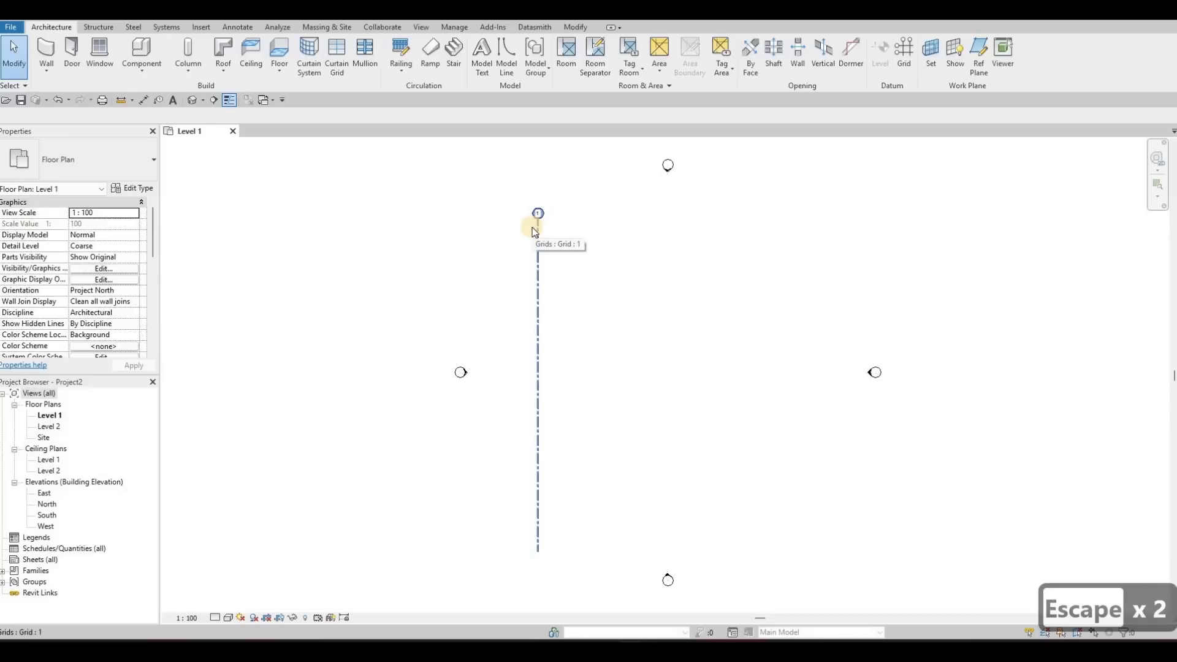
Check the length format in the project units settings, leaving them as they are
key(u)
key(n)
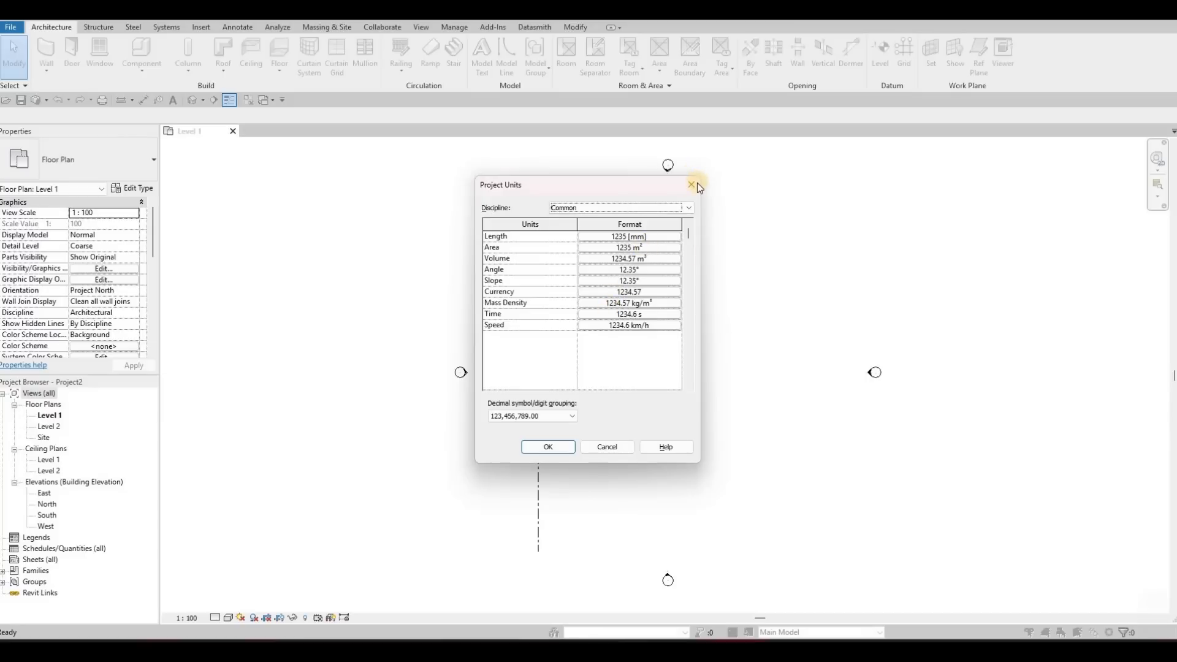
key(Escape)
key(Escape)
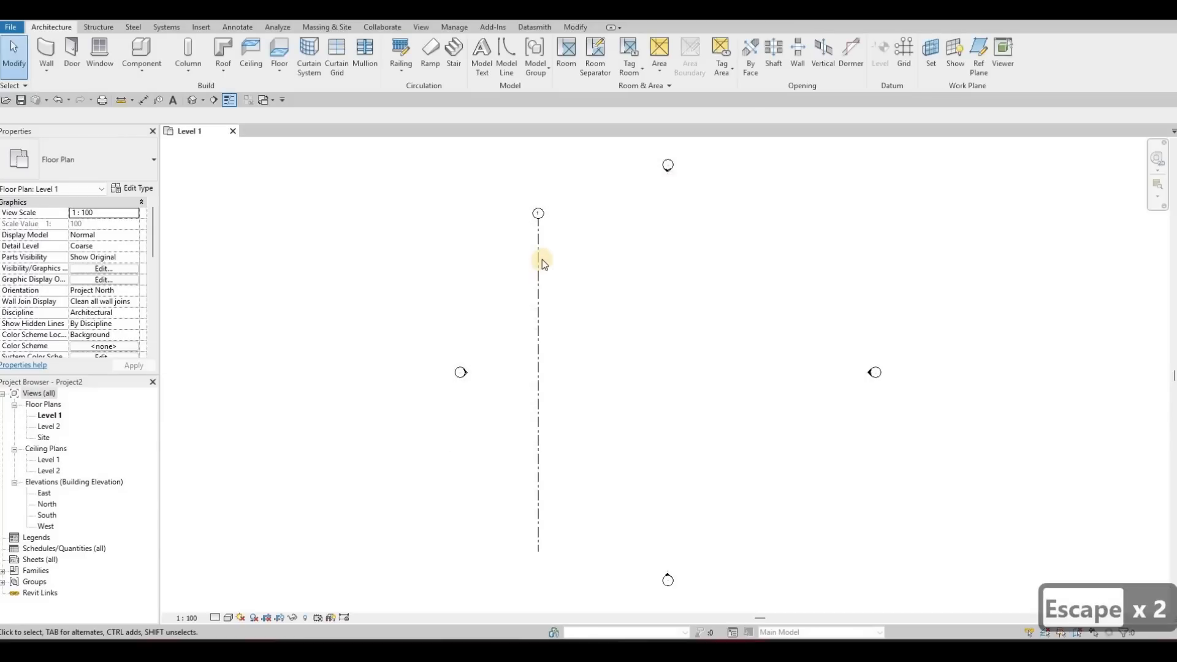
Copy grid line 1 horizontally 1880 mm to the right, with multiple copies enabled
click(539, 260)
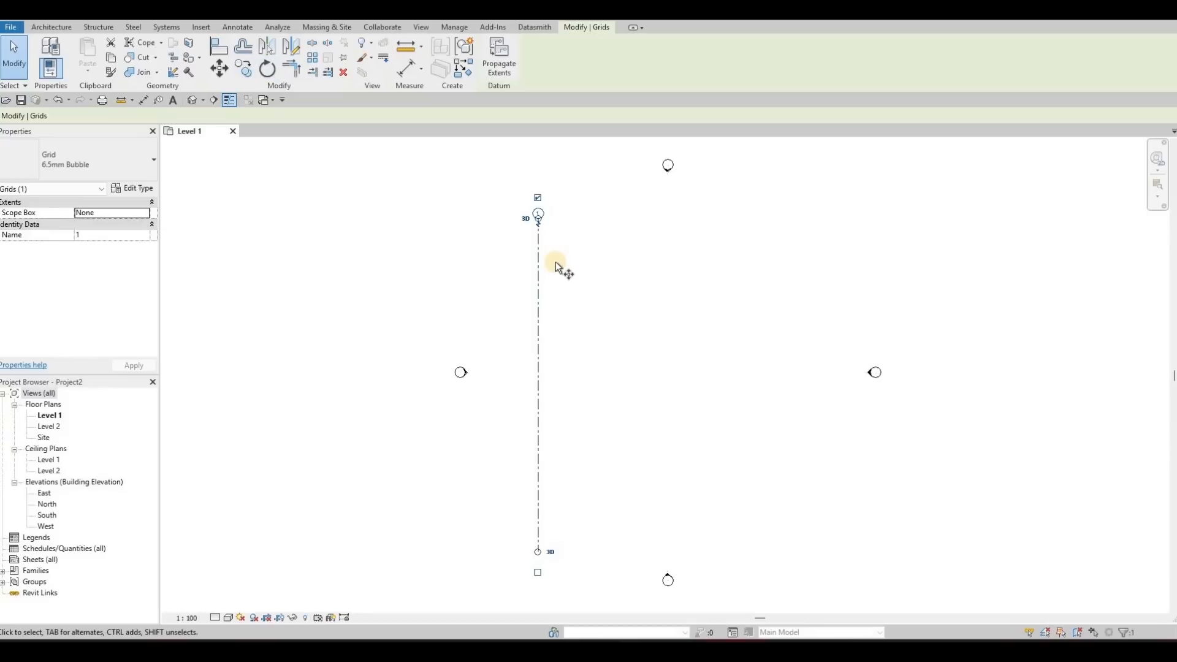
key(c)
key(o)
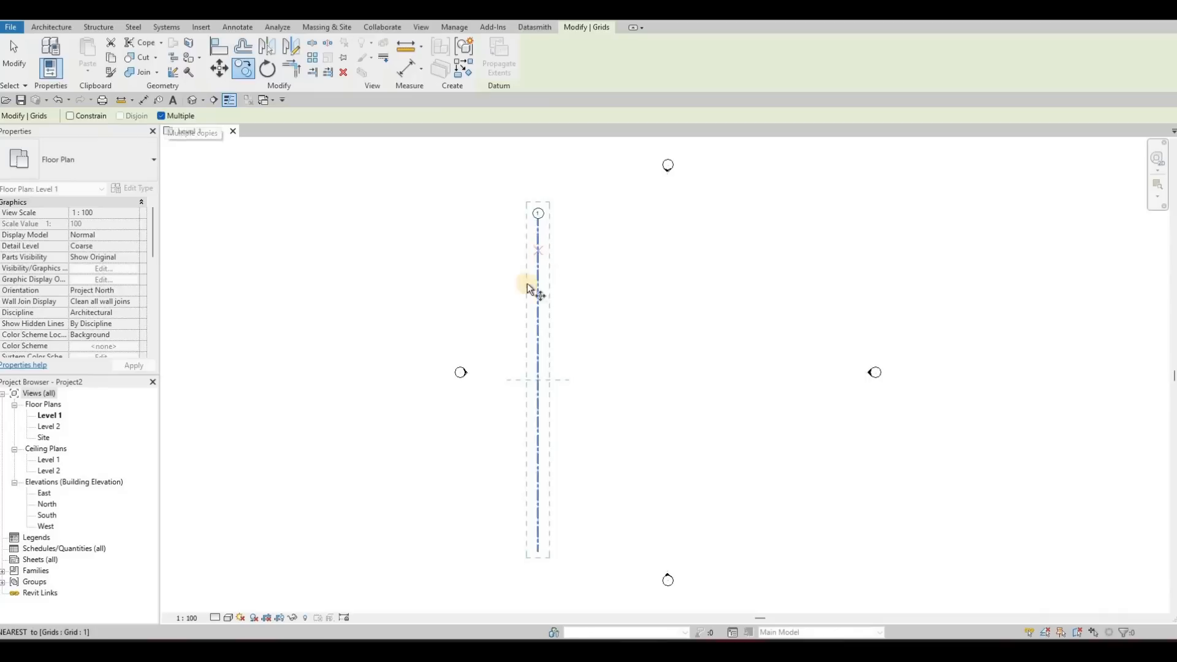
click(540, 252)
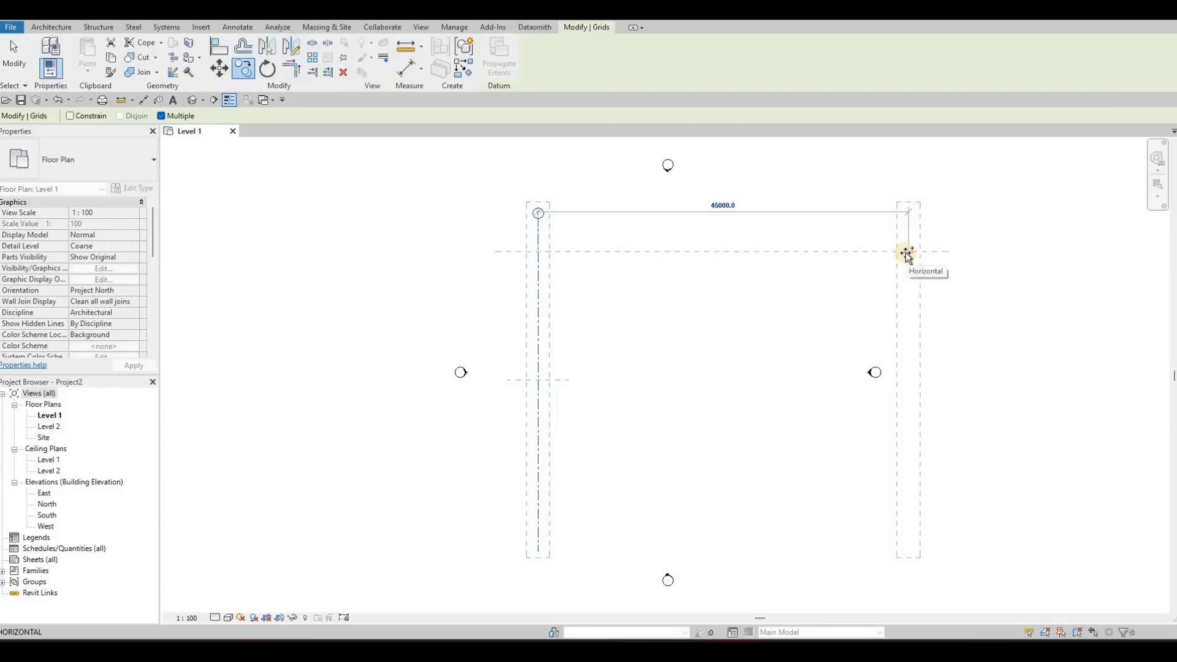
text(1880)
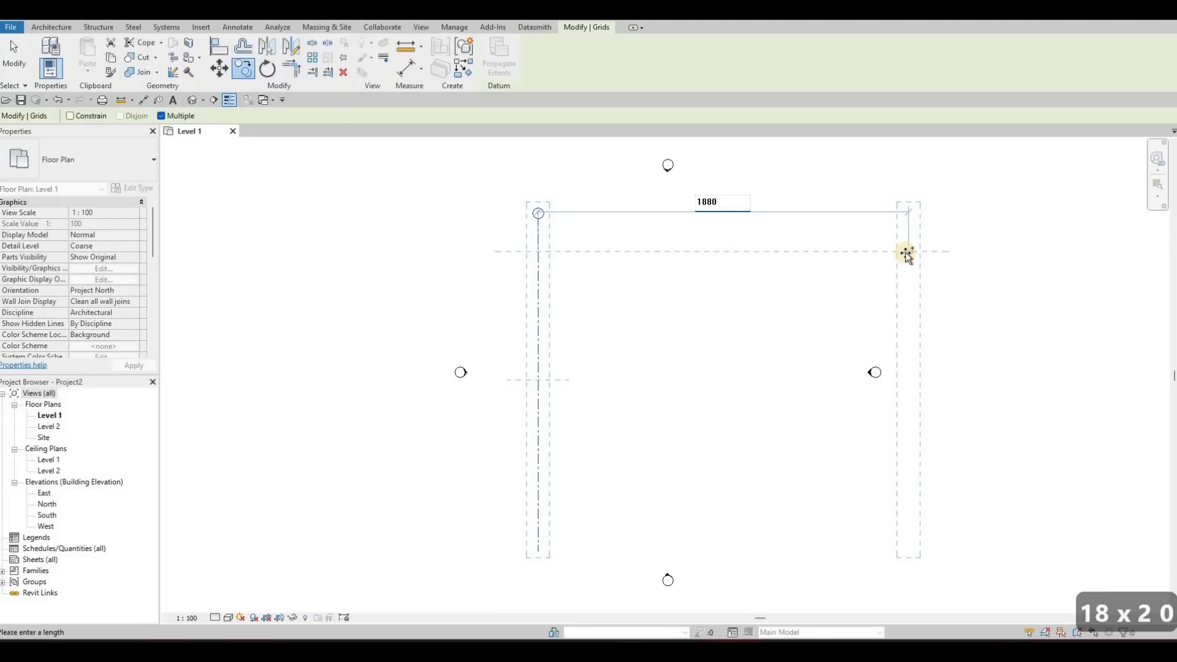
key(Return)
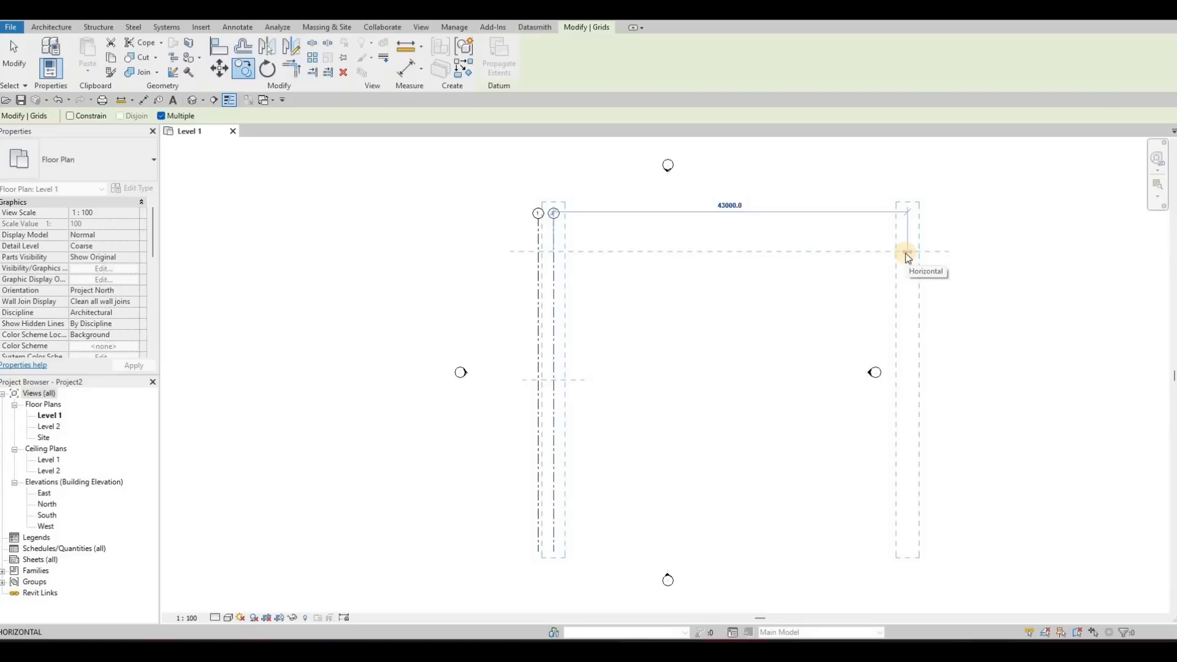
Place another vertical grid copy 4160 mm to the right of grid line 2
text(52)
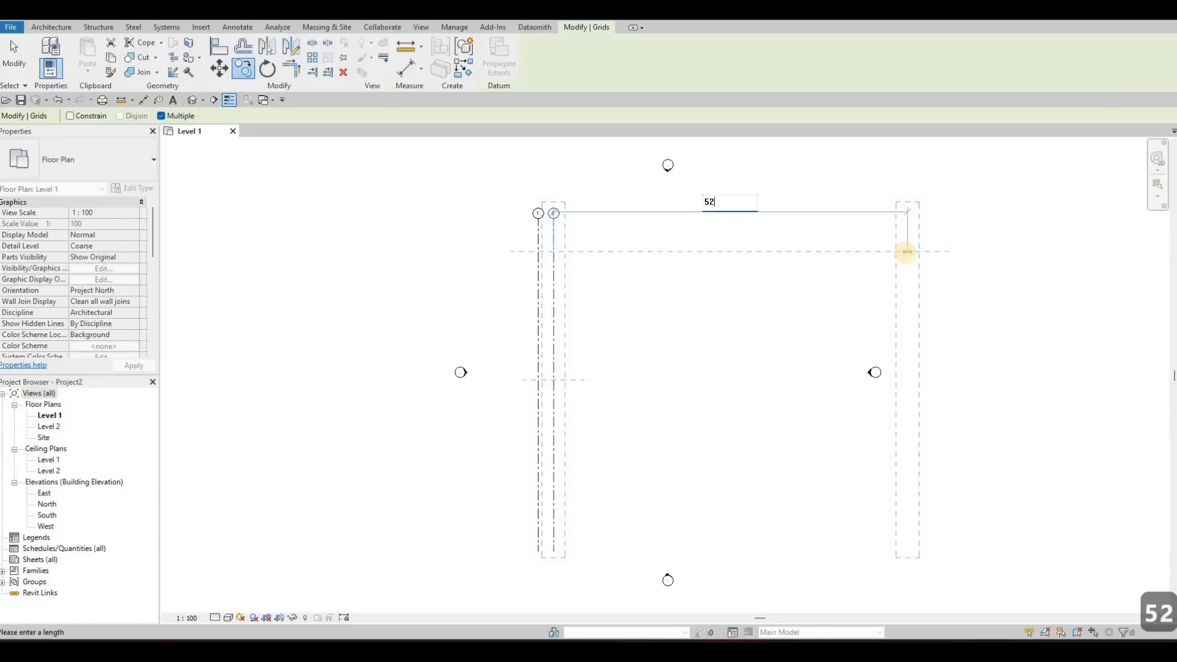
text(60)
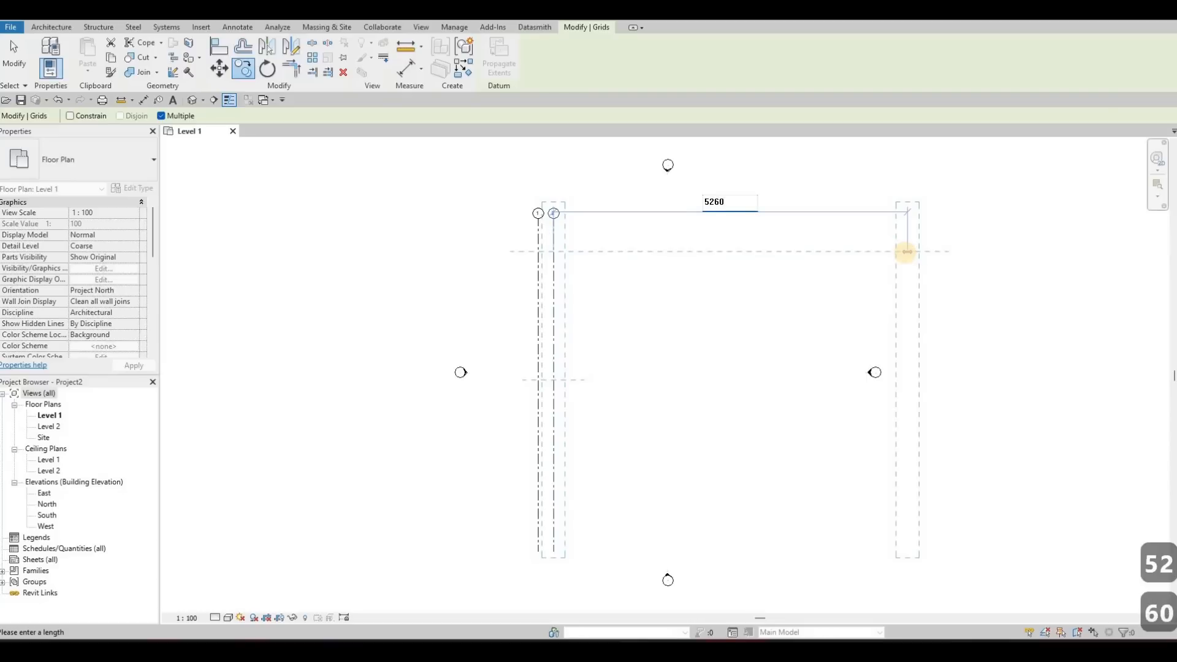
key(BackSpace)
key(BackSpace)
key(BackSpace)
text(4160)
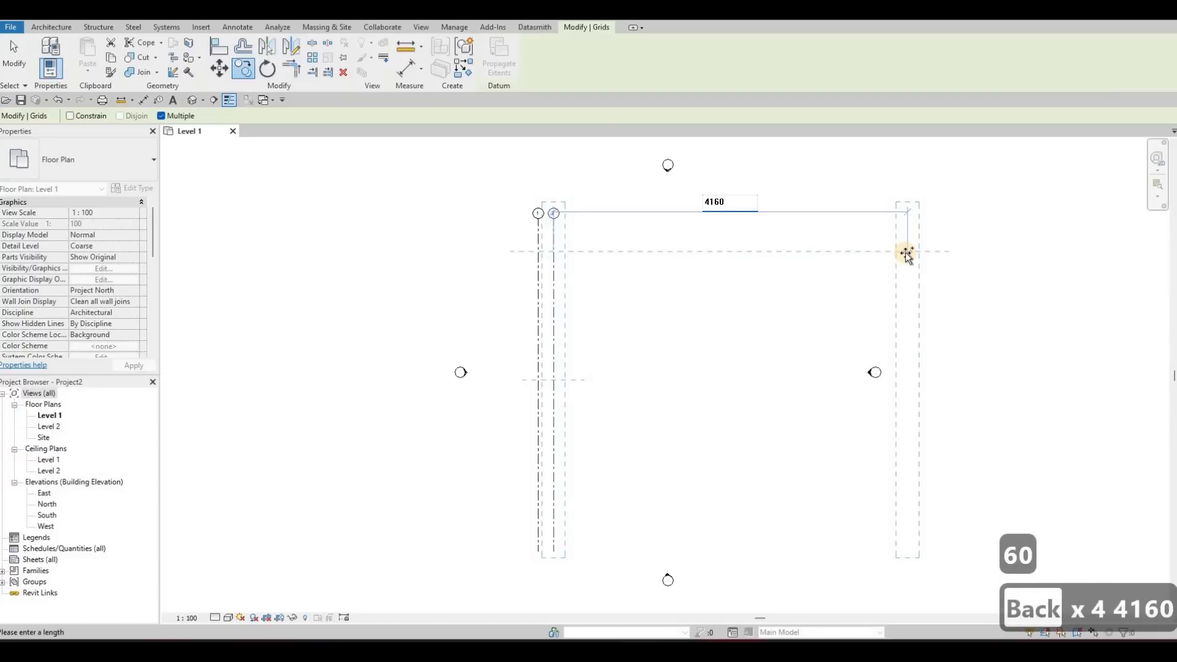
key(Return)
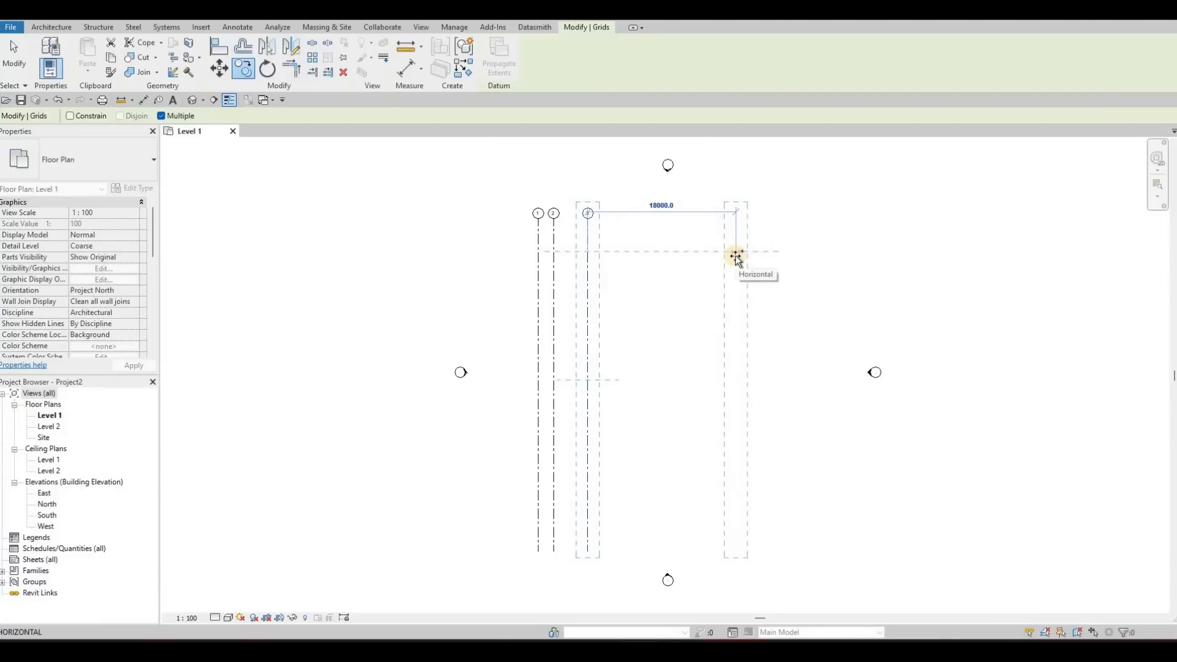
Place two more vertical grid copies to the right of grid line 3, at successive spacings of 1830 mm and 1970 mm
text(18)
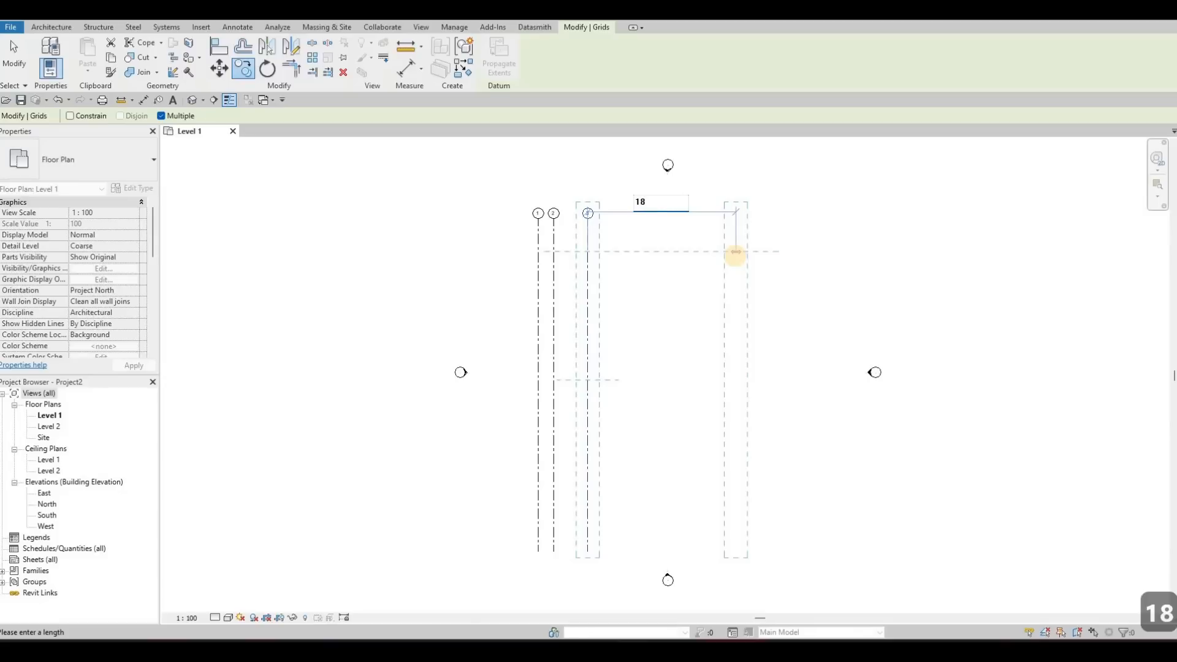
text(30)
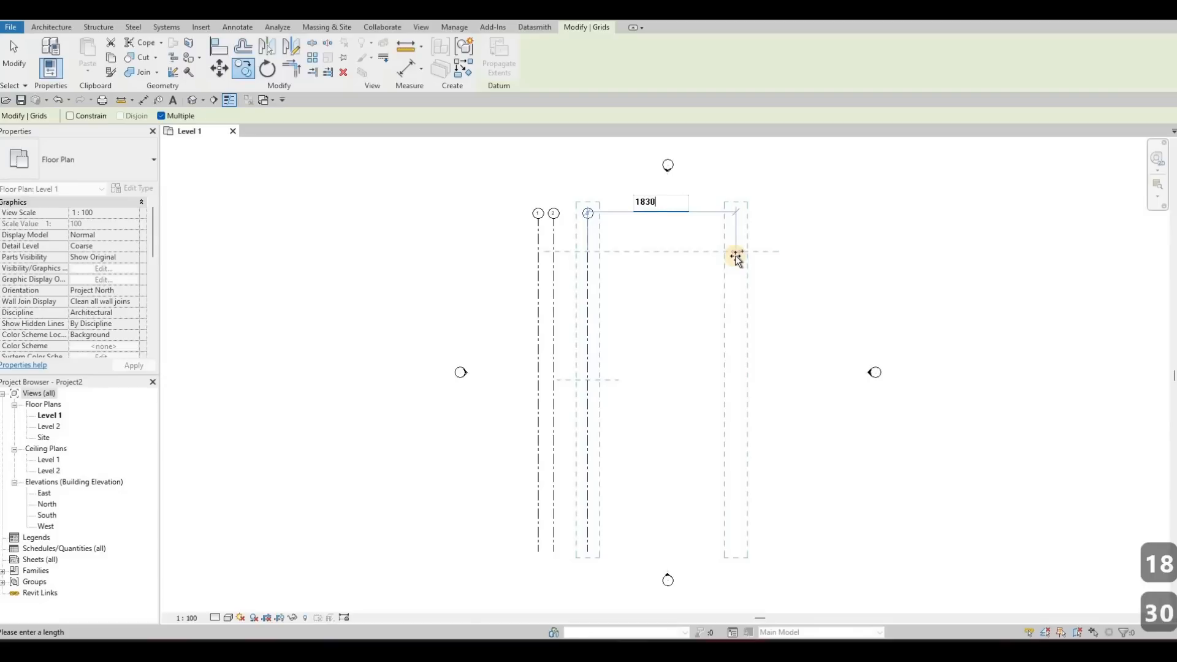
key(Return)
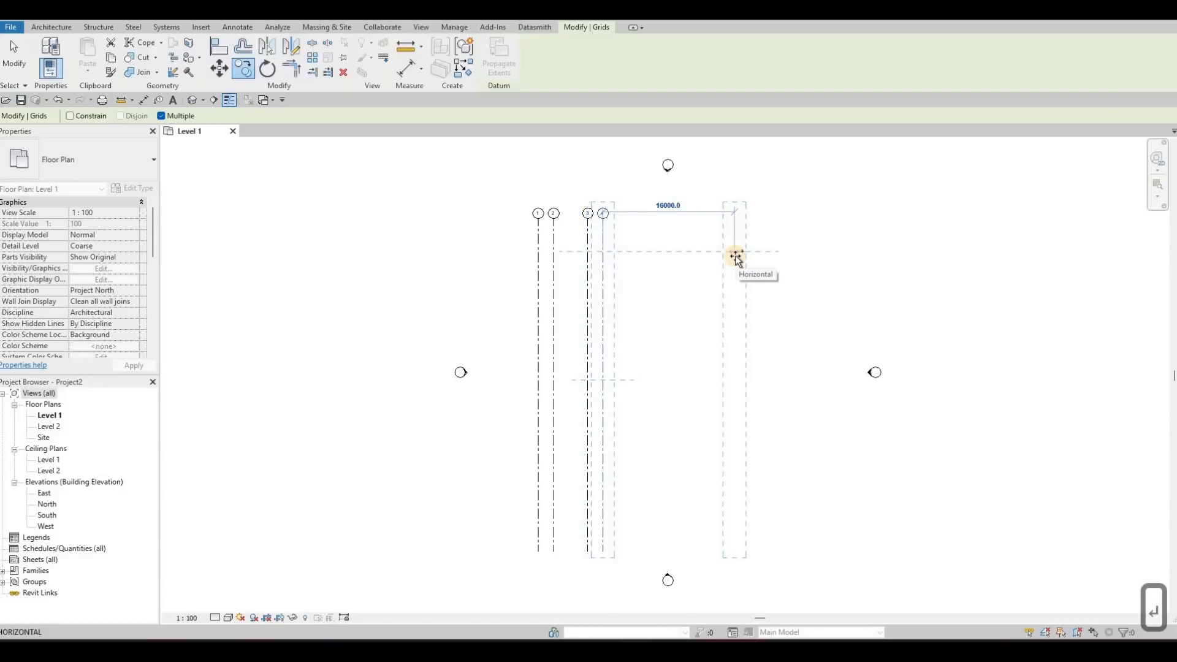
text(1)
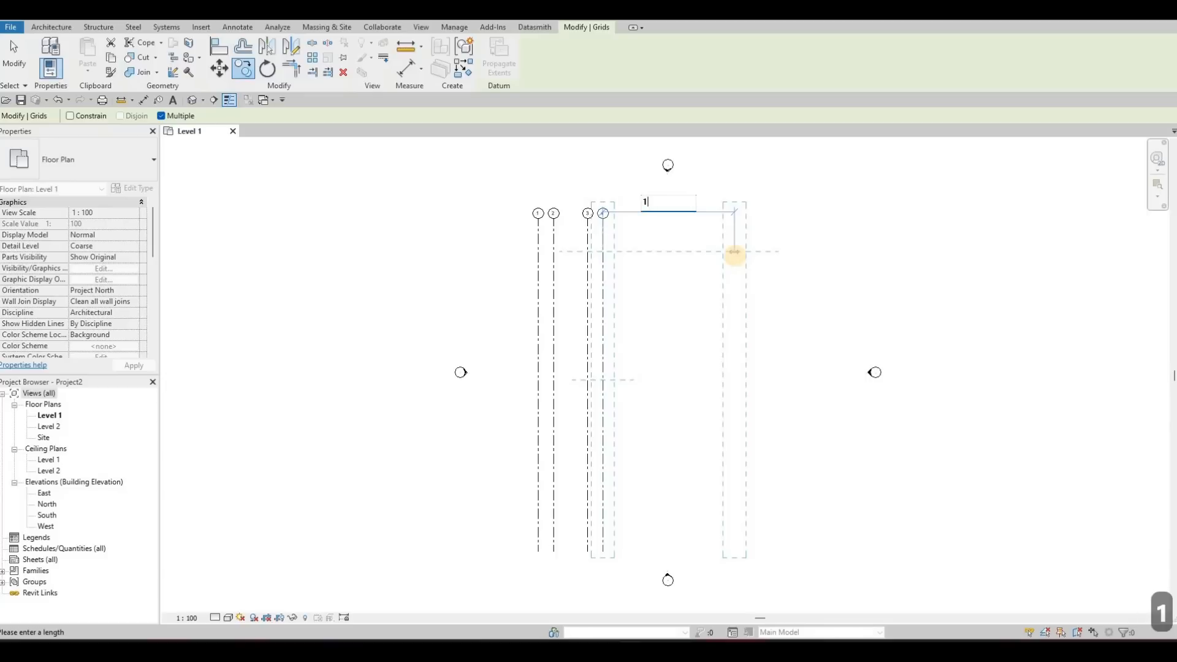
text(970)
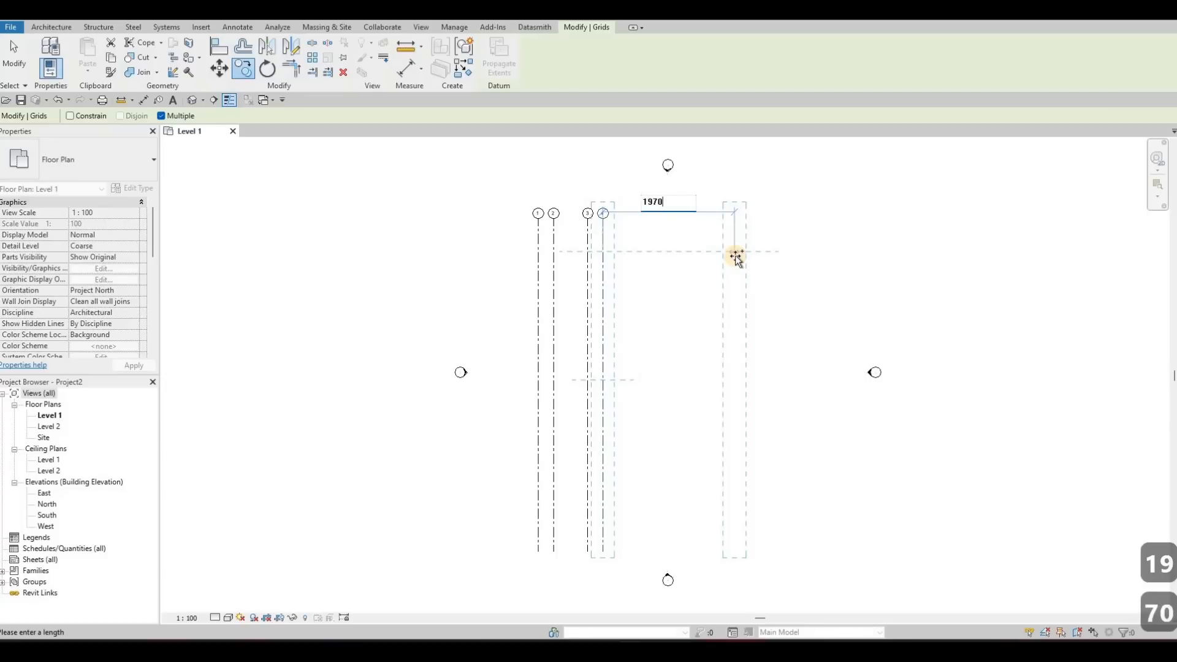
key(Return)
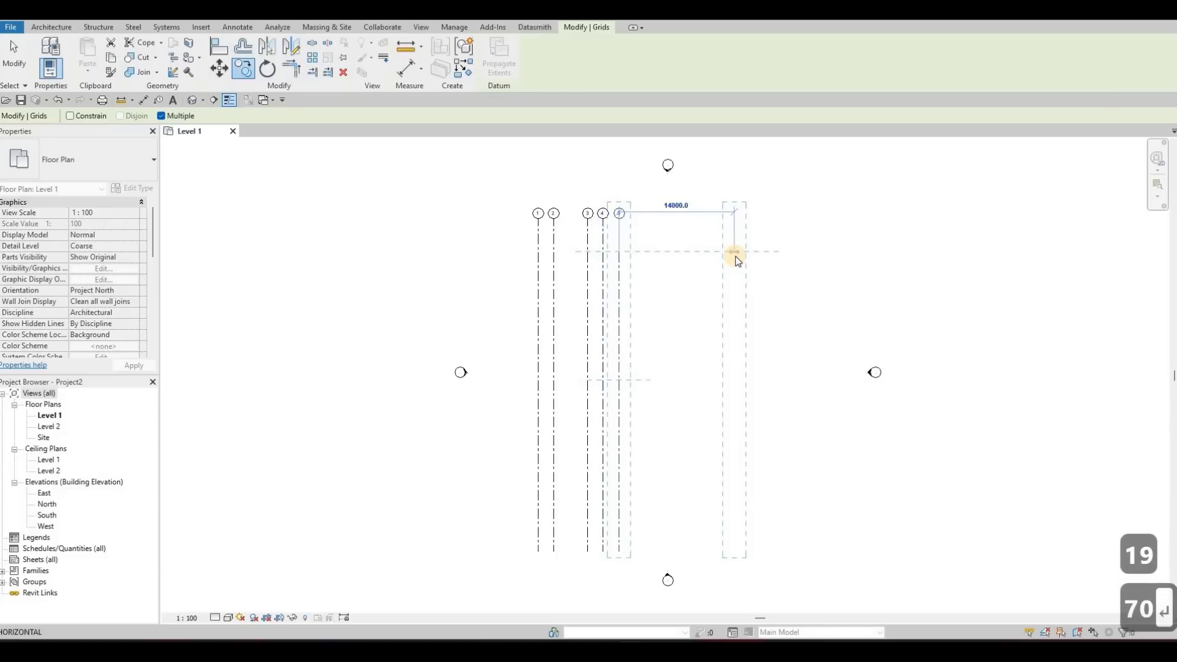
key(Escape)
key(Escape)
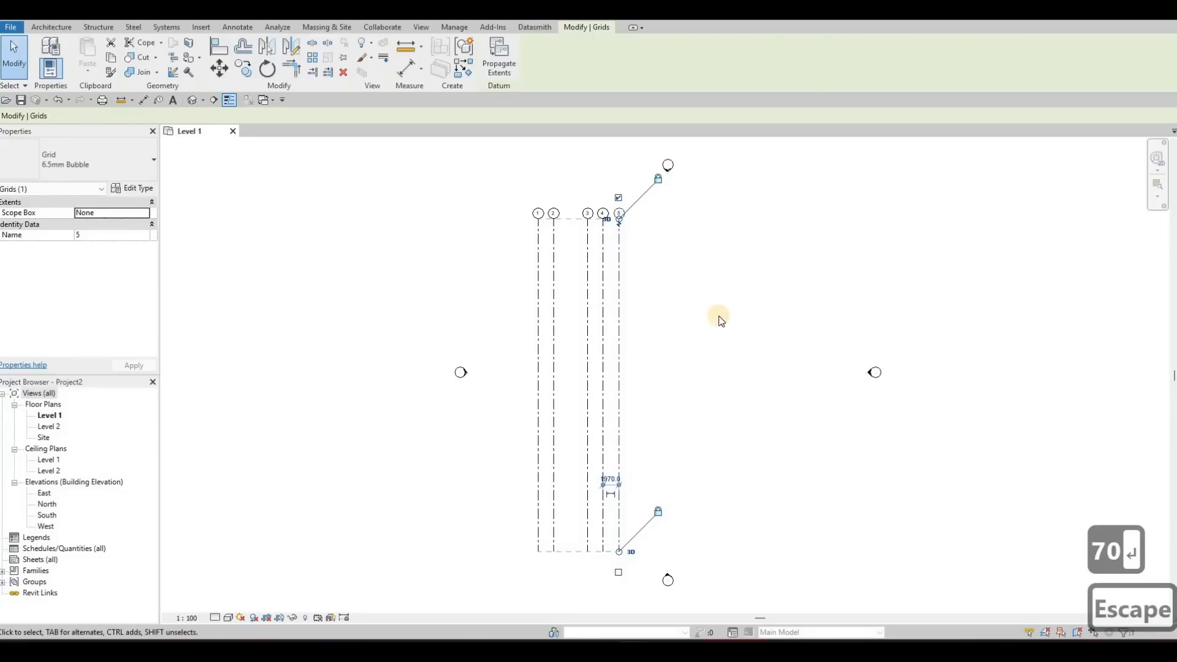
Move all five vertical grid lines together to the right, centring them between the west and east elevation markers
middle_drag(624, 280, 632, 244)
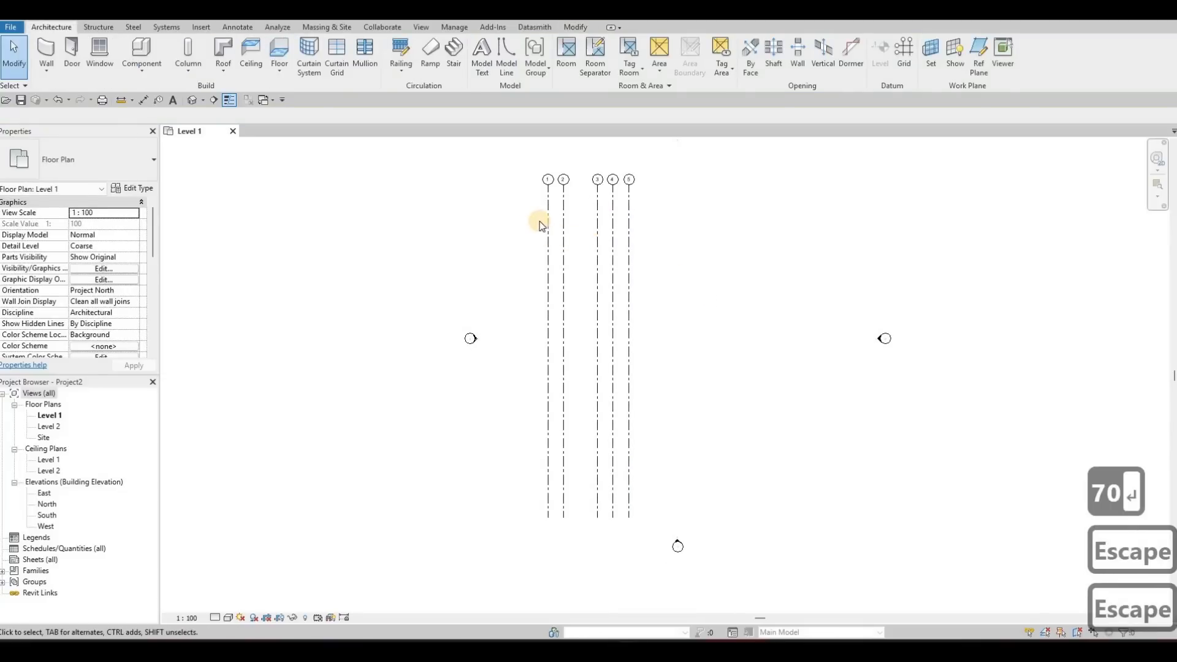
drag(715, 308, 536, 231)
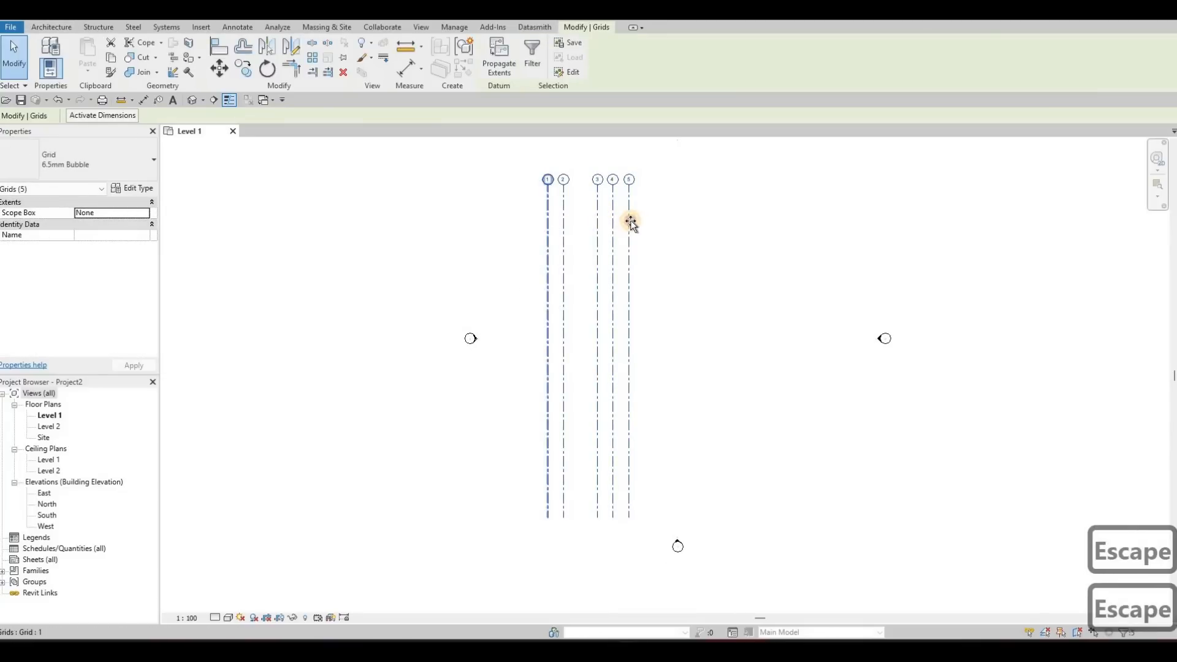
mouse_move(631, 221)
mouse_down()
mouse_move(668, 241)
mouse_move(676, 325)
mouse_move(698, 205)
mouse_up()
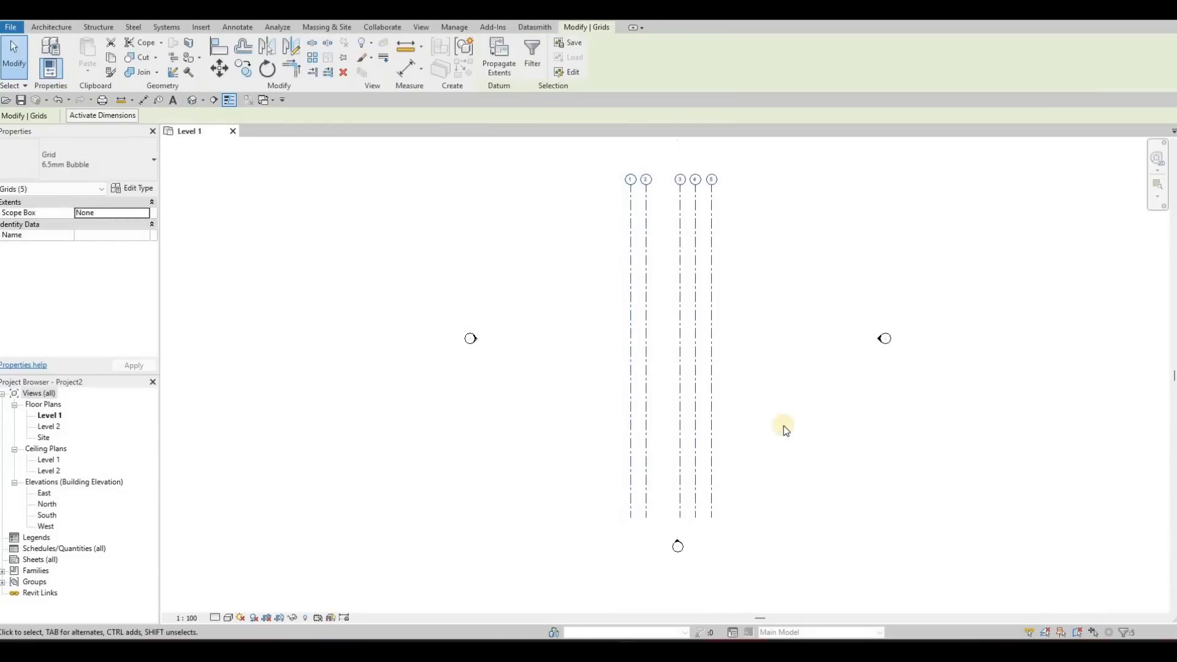
middle_drag(630, 221, 630, 288)
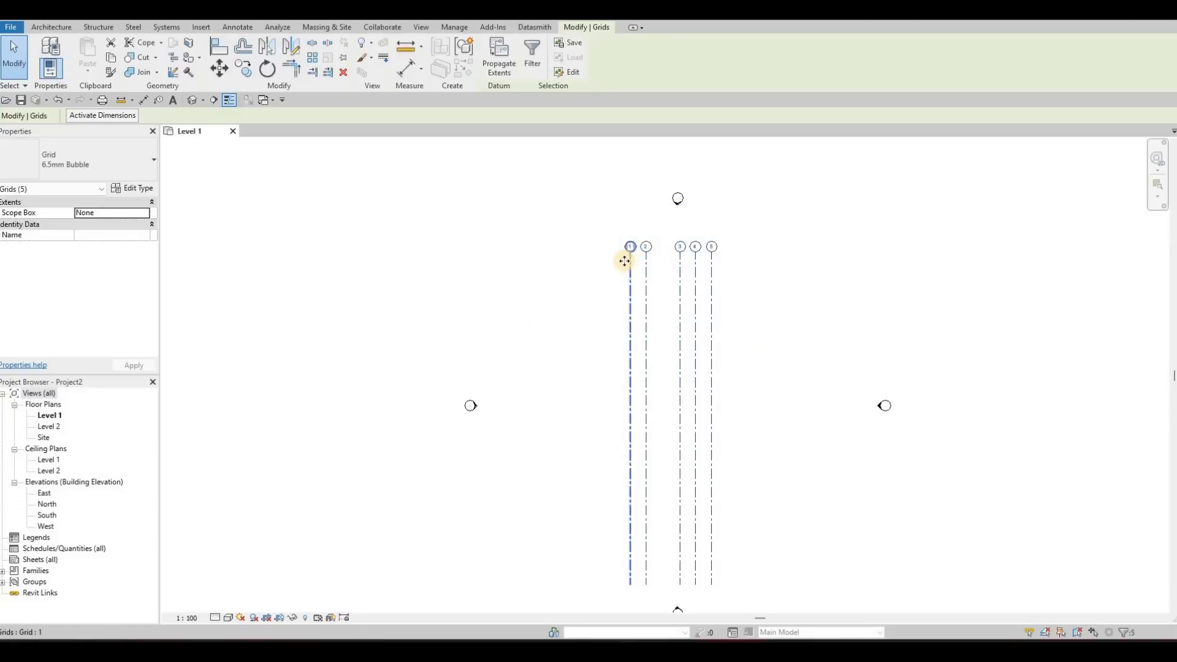
key(Escape)
key(Escape)
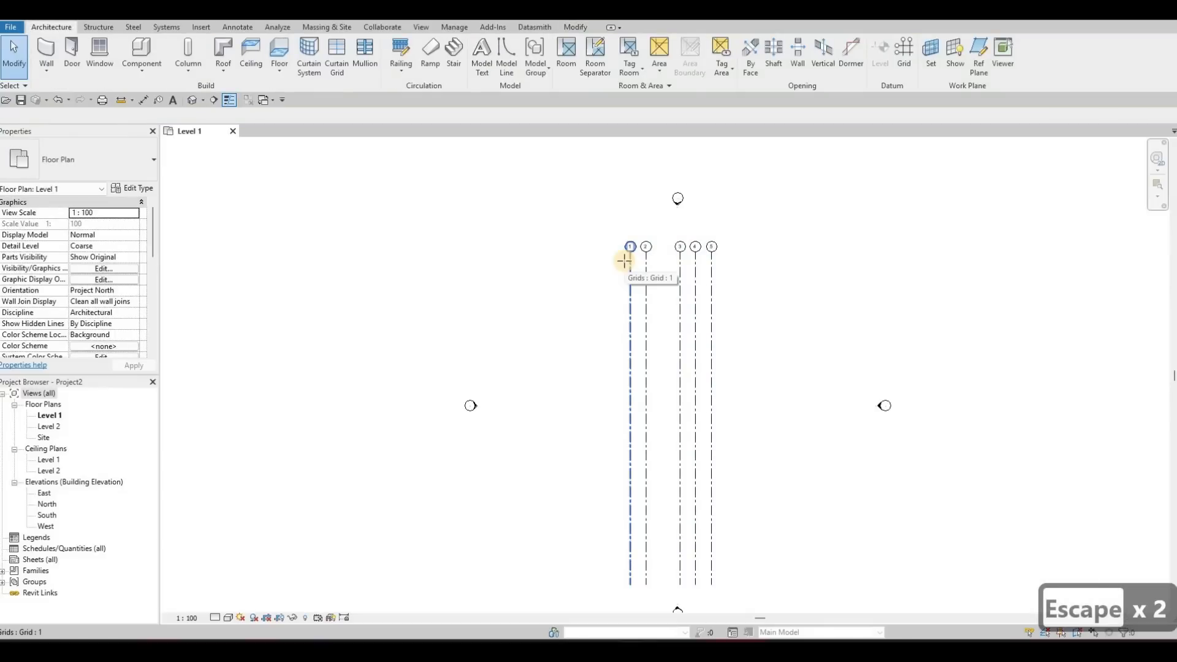
Draw a horizontal grid line across the five vertical grids, just below their bubbles, starting from the left
key(g)
key(r)
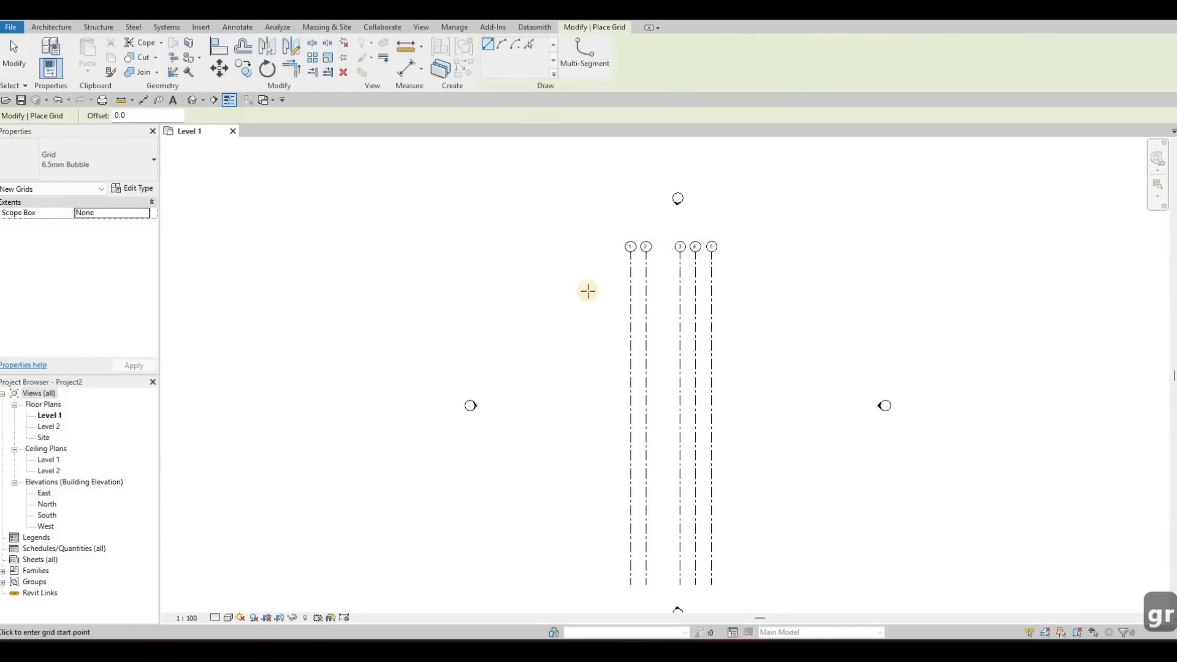
click(546, 294)
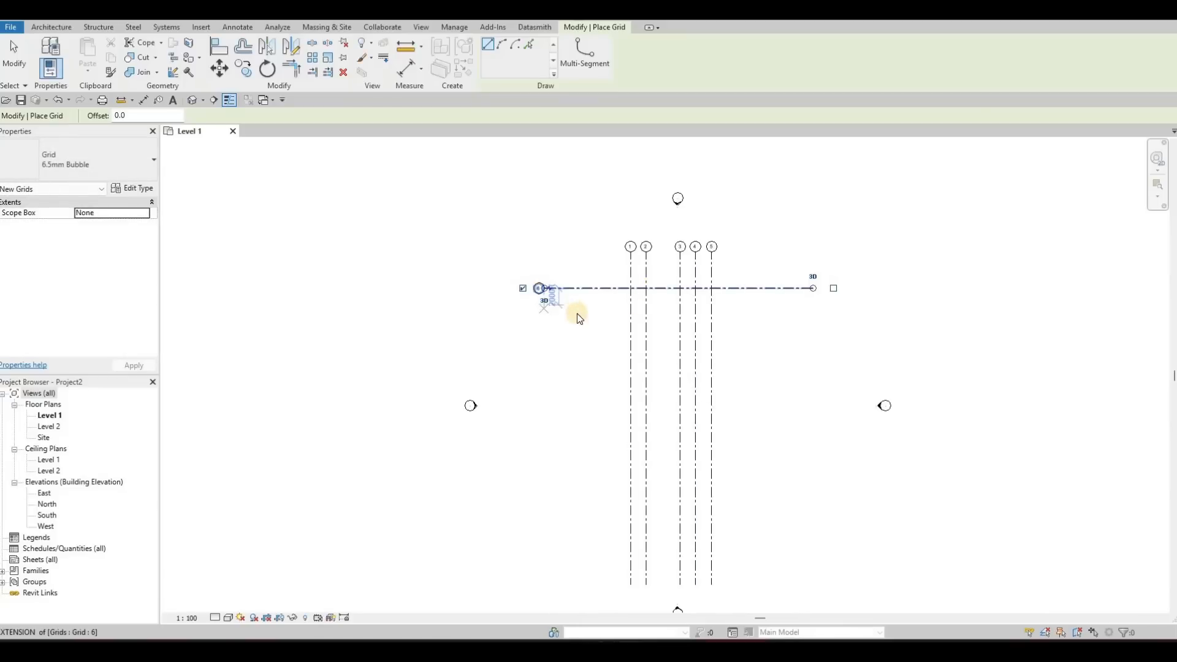
key(Escape)
key(Escape)
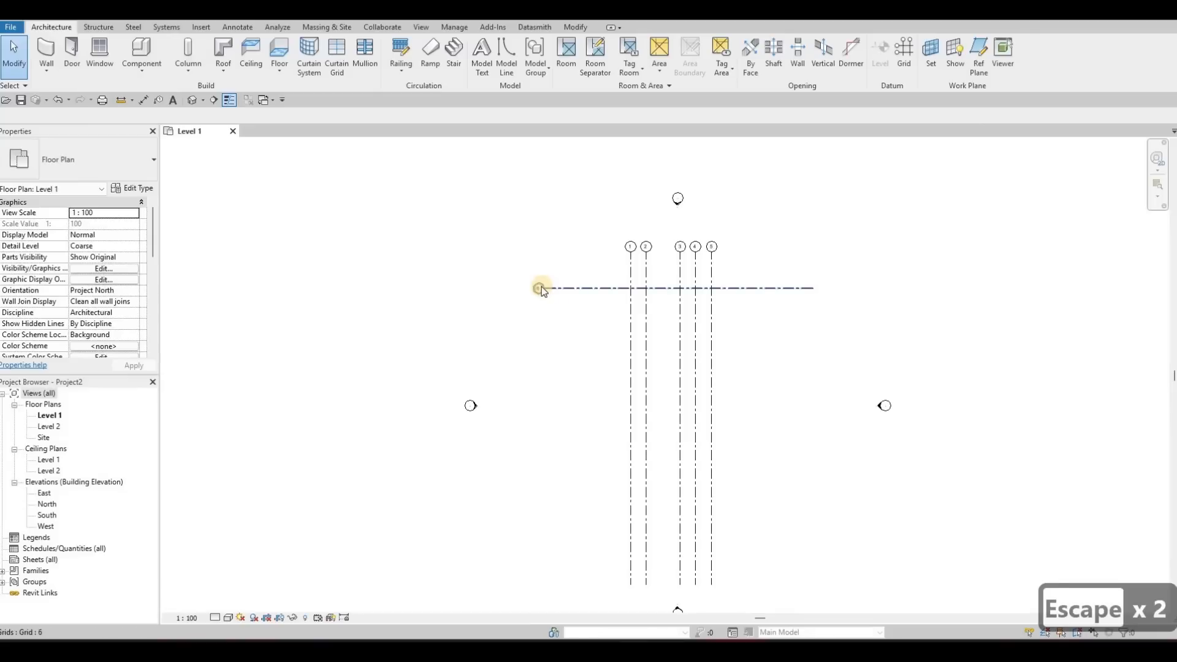
Rename the horizontal grid line as A
scroll(695, 290, up, 5)
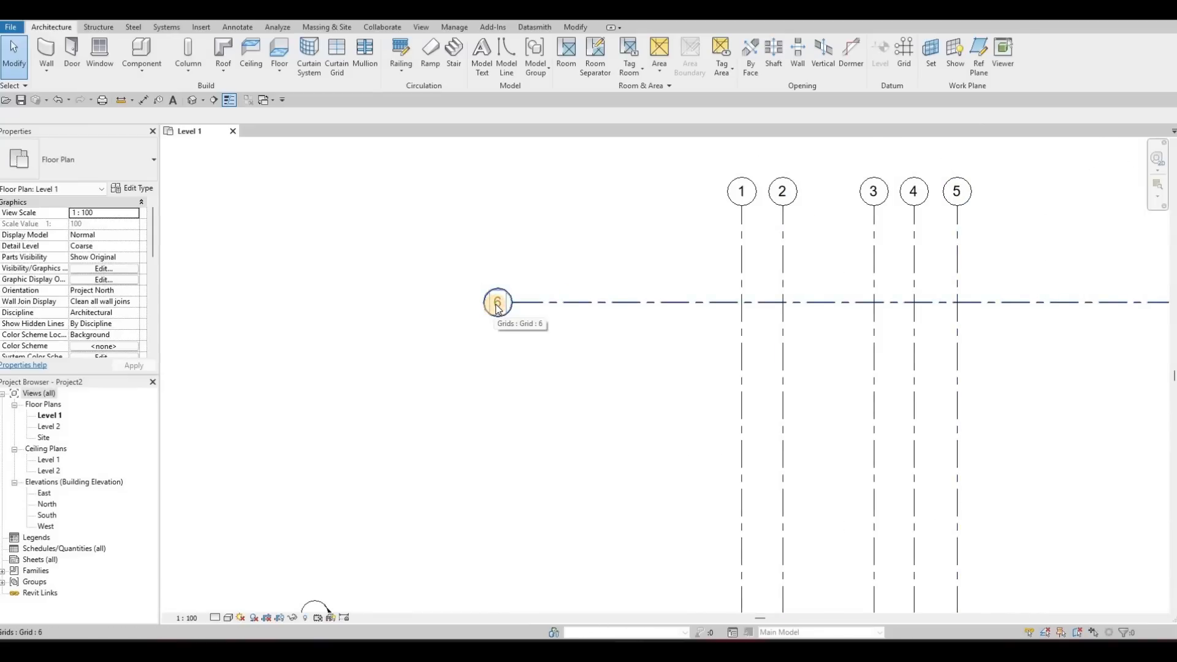
click(497, 306)
click(500, 302)
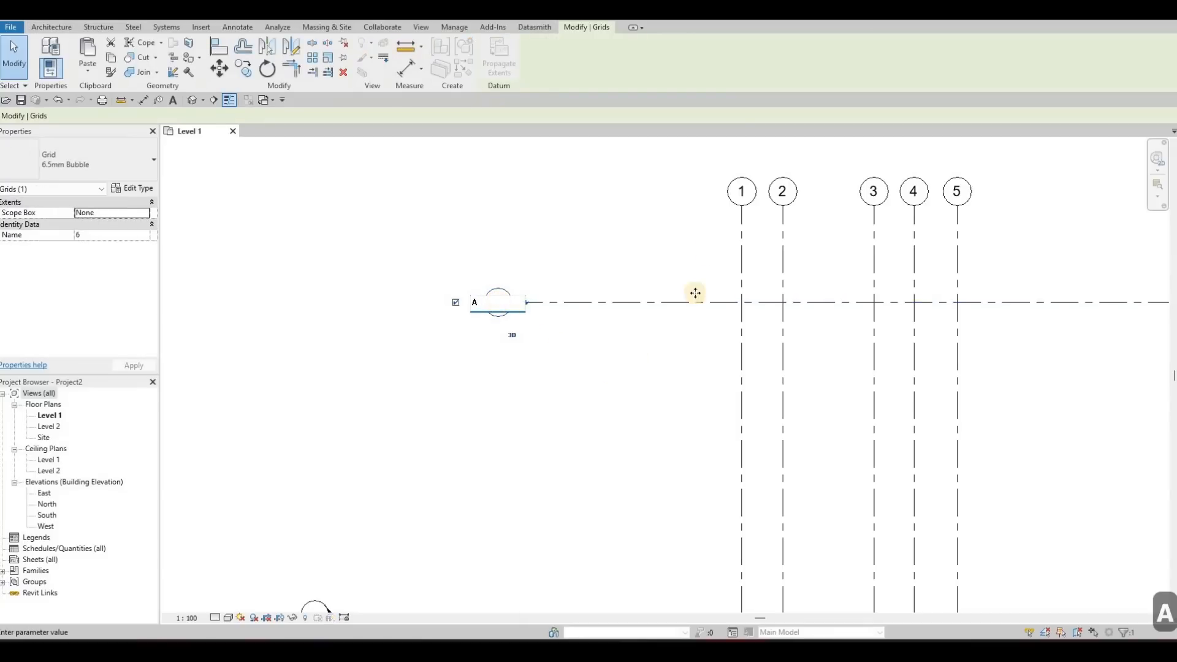
click(601, 309)
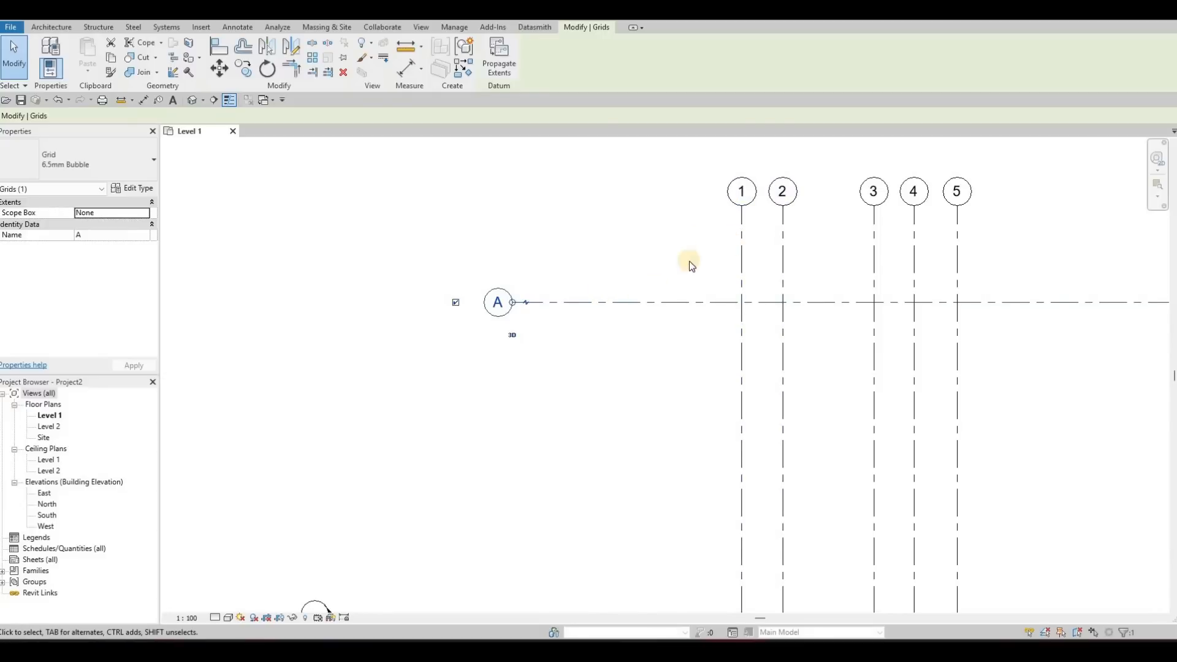
middle_drag(676, 321, 607, 310)
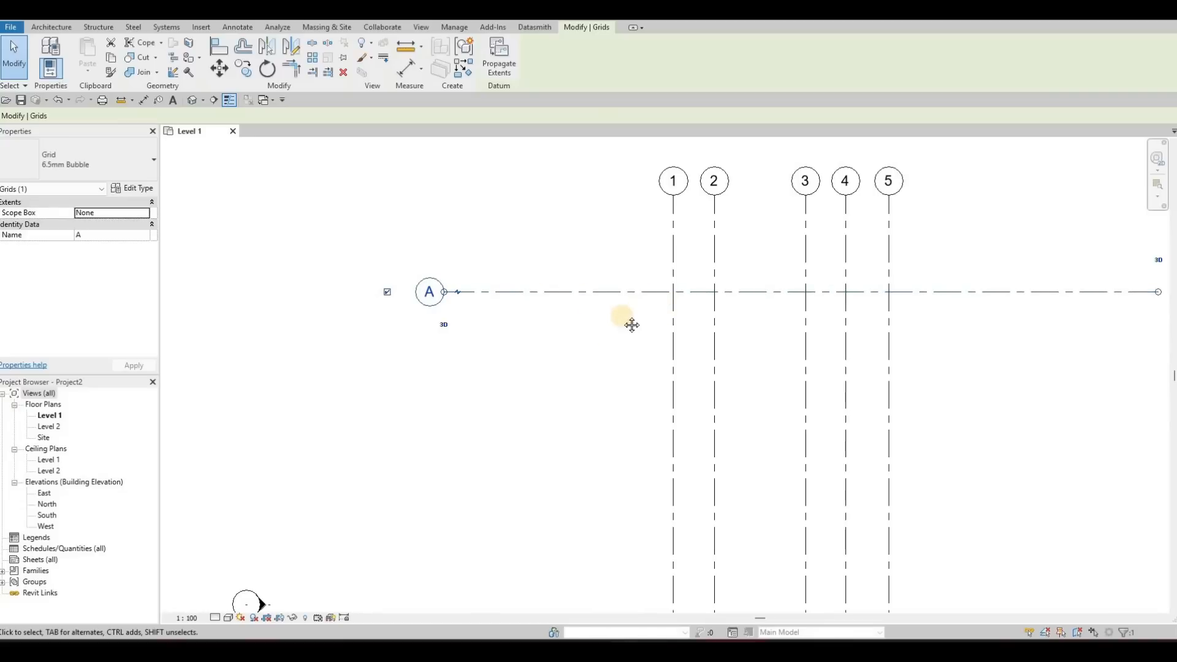
middle_drag(664, 280, 667, 275)
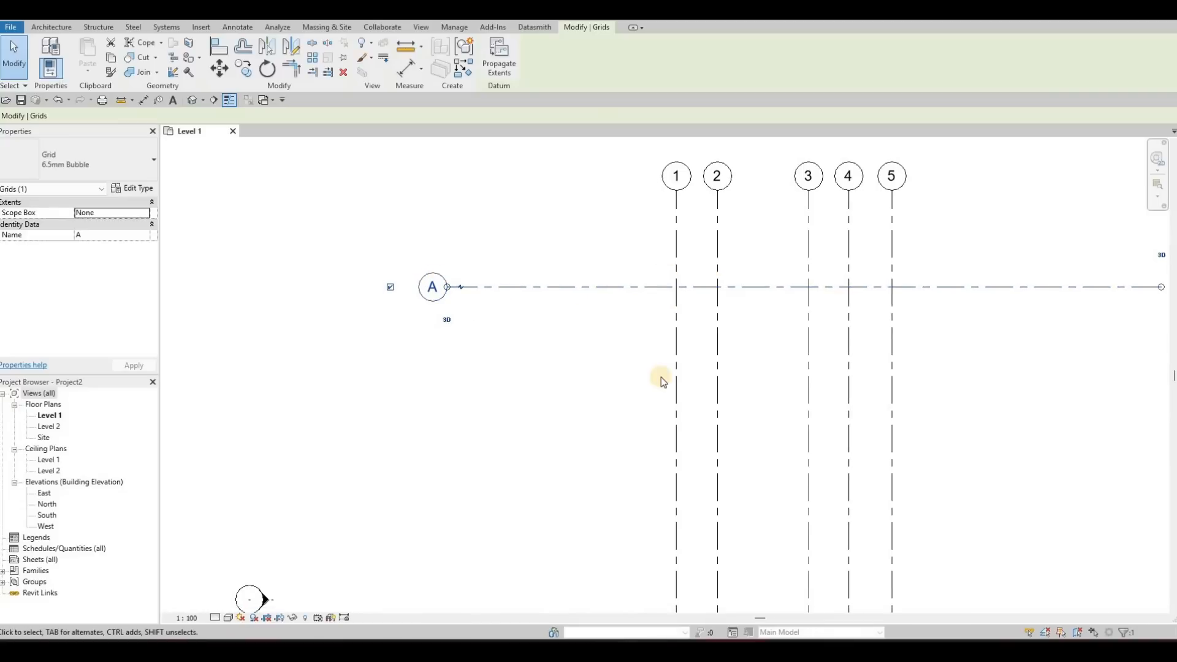
middle_drag(655, 370, 660, 363)
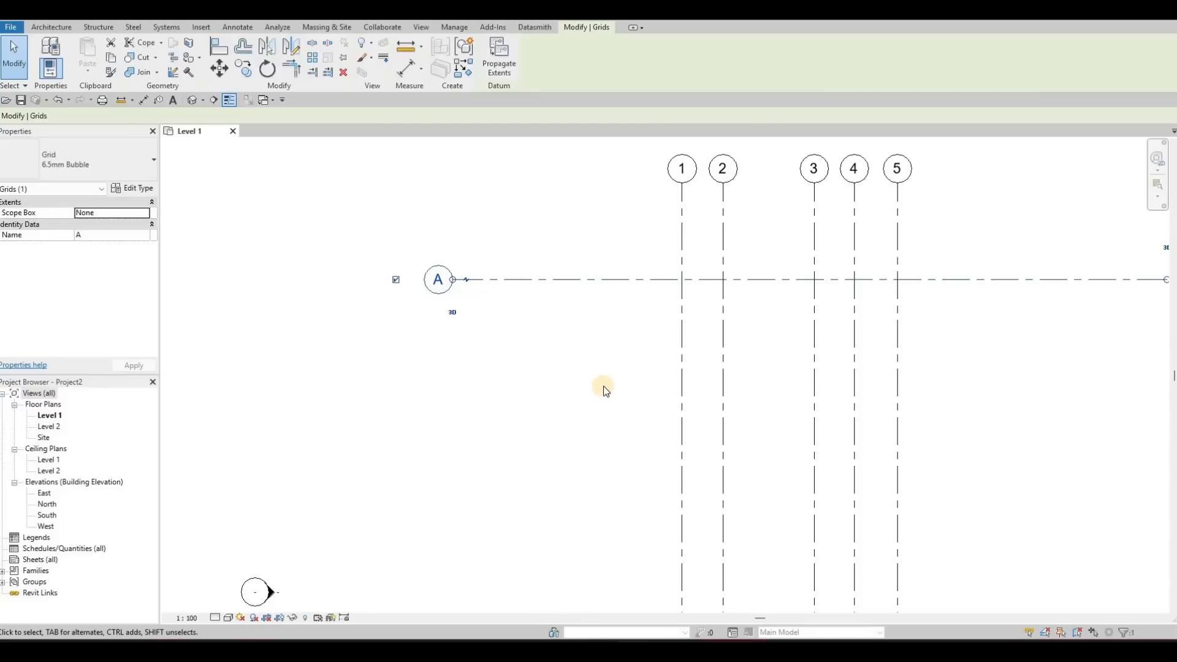
scroll(606, 371, down, 1)
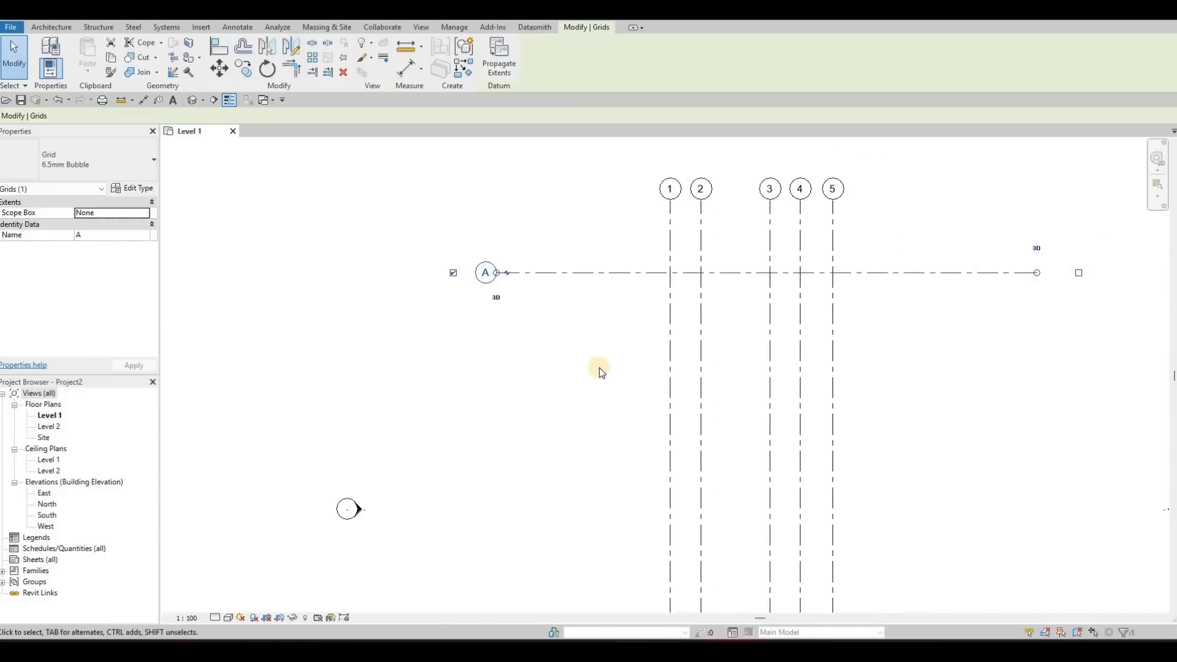
middle_drag(600, 368, 595, 378)
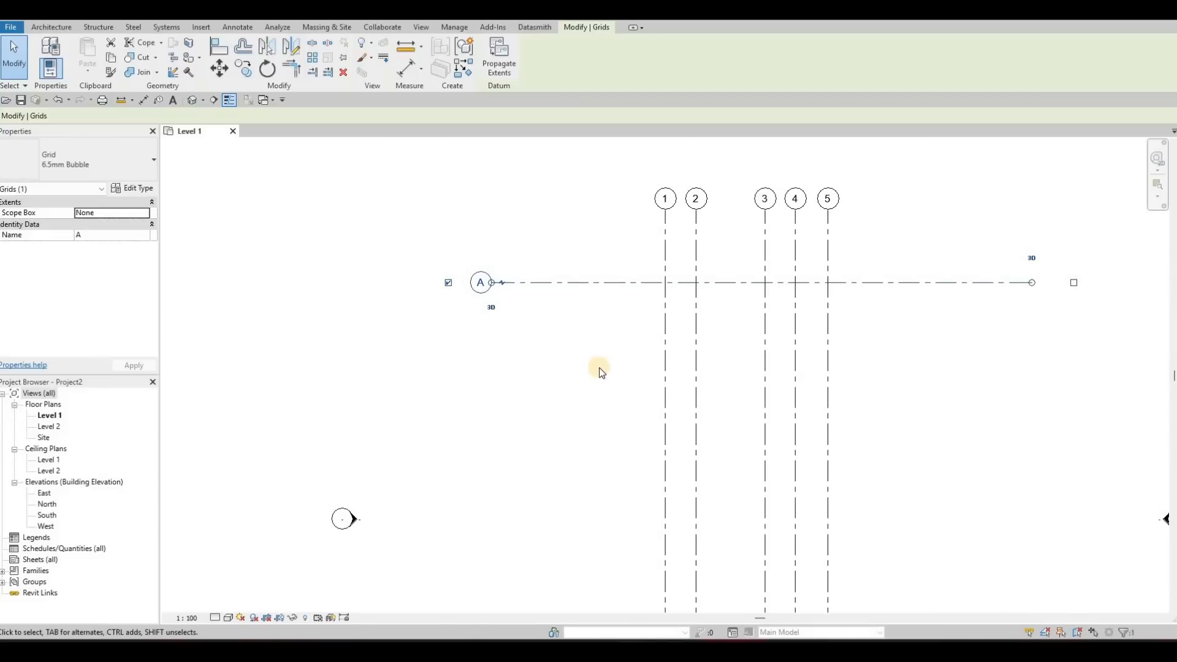
Copy grid line A straight down by 3000 mm, with multiple copies enabled
key(Escape)
key(Escape)
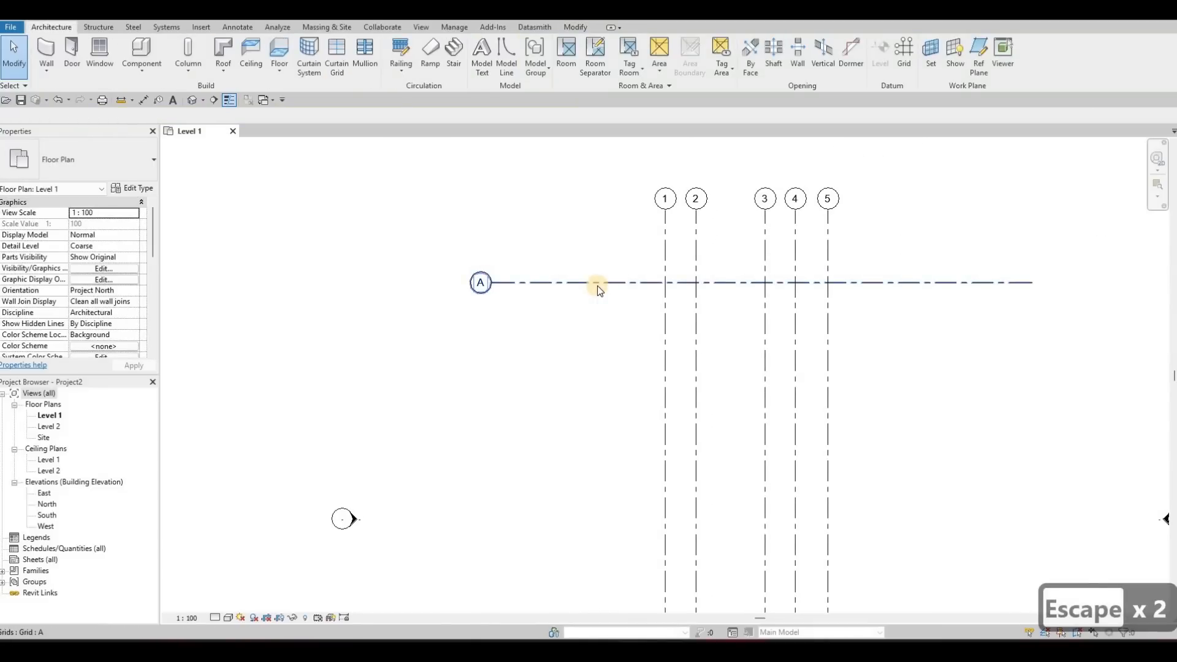
click(596, 283)
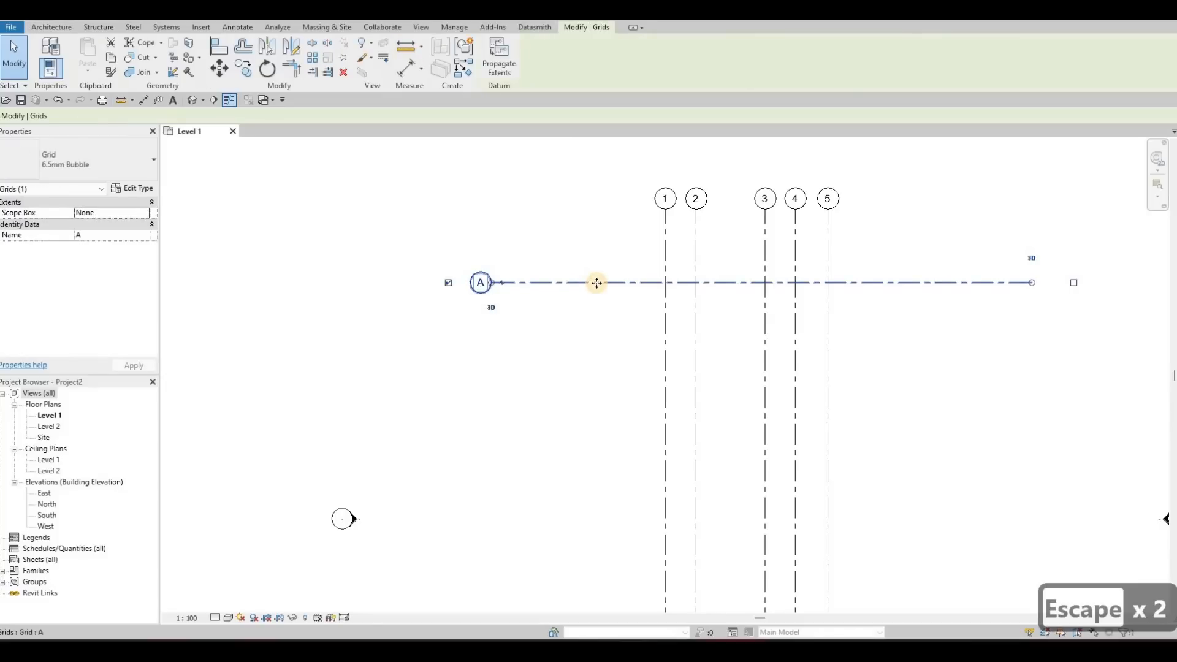
key(c)
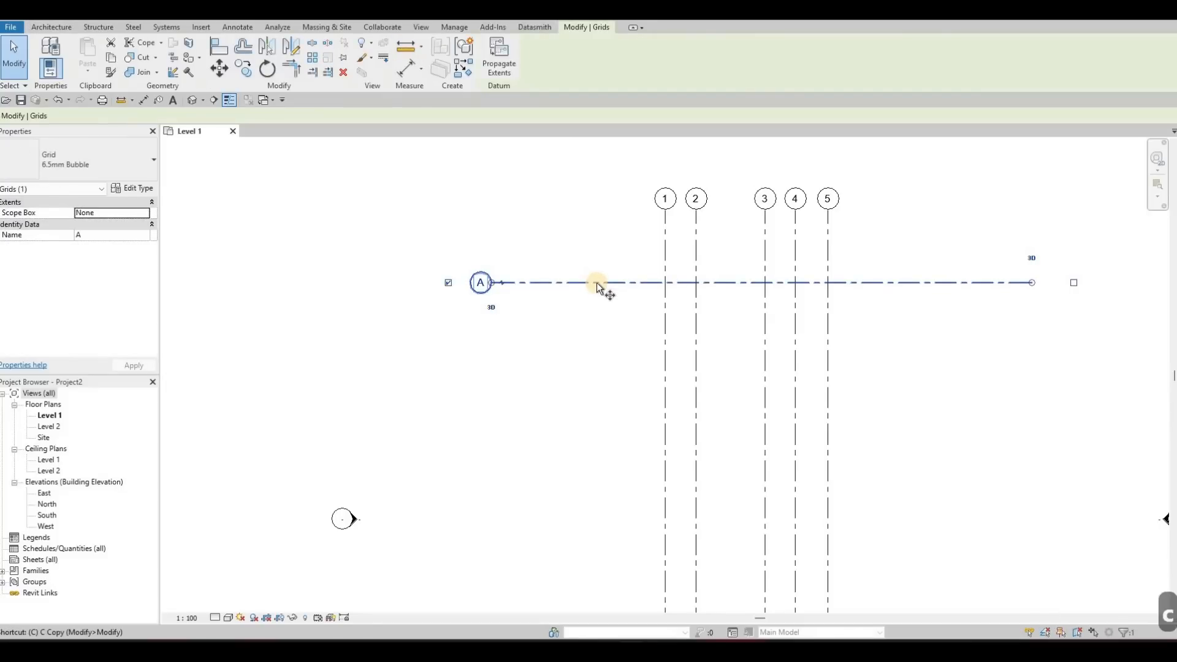
key(o)
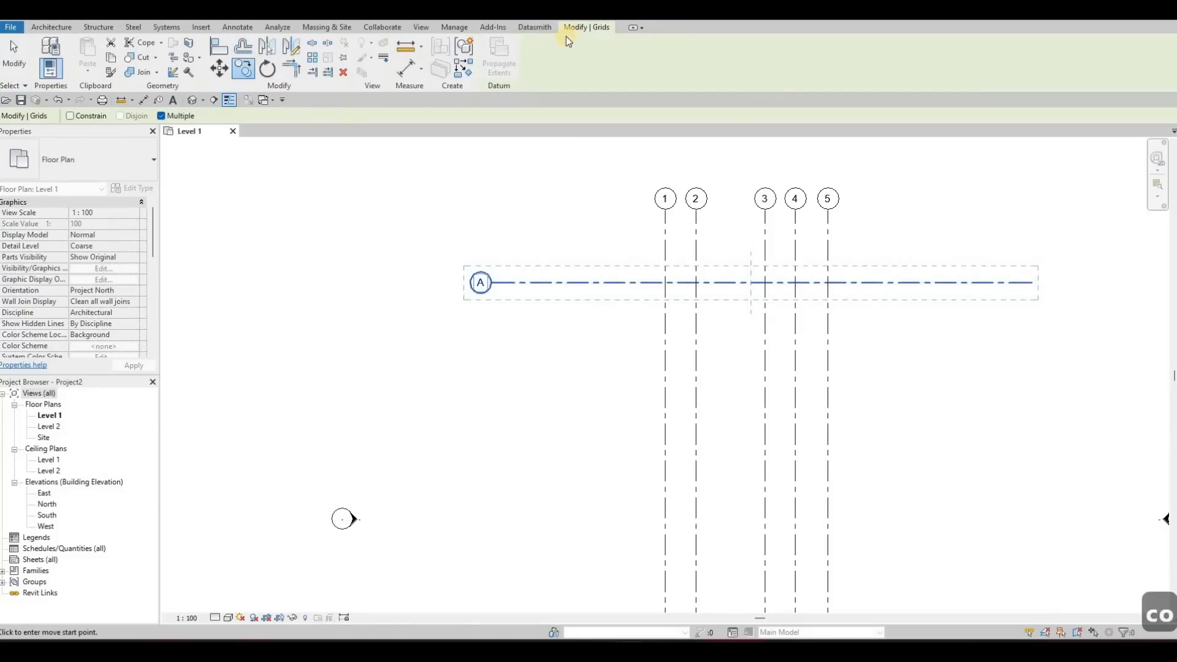
click(606, 282)
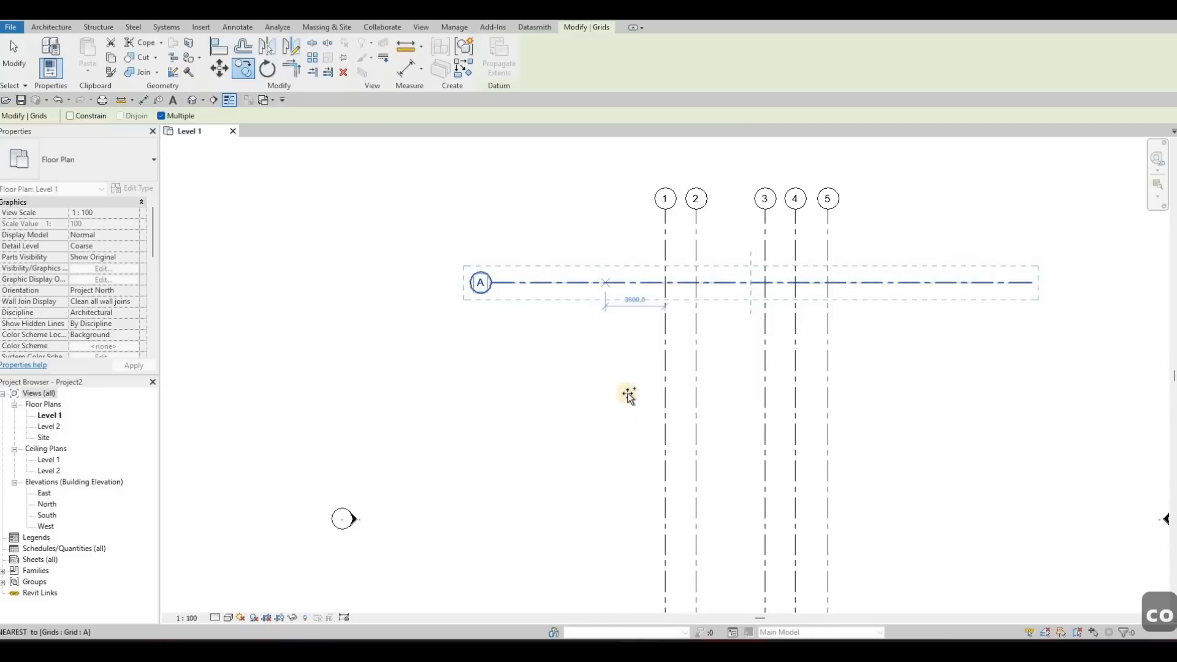
middle_drag(616, 602, 618, 488)
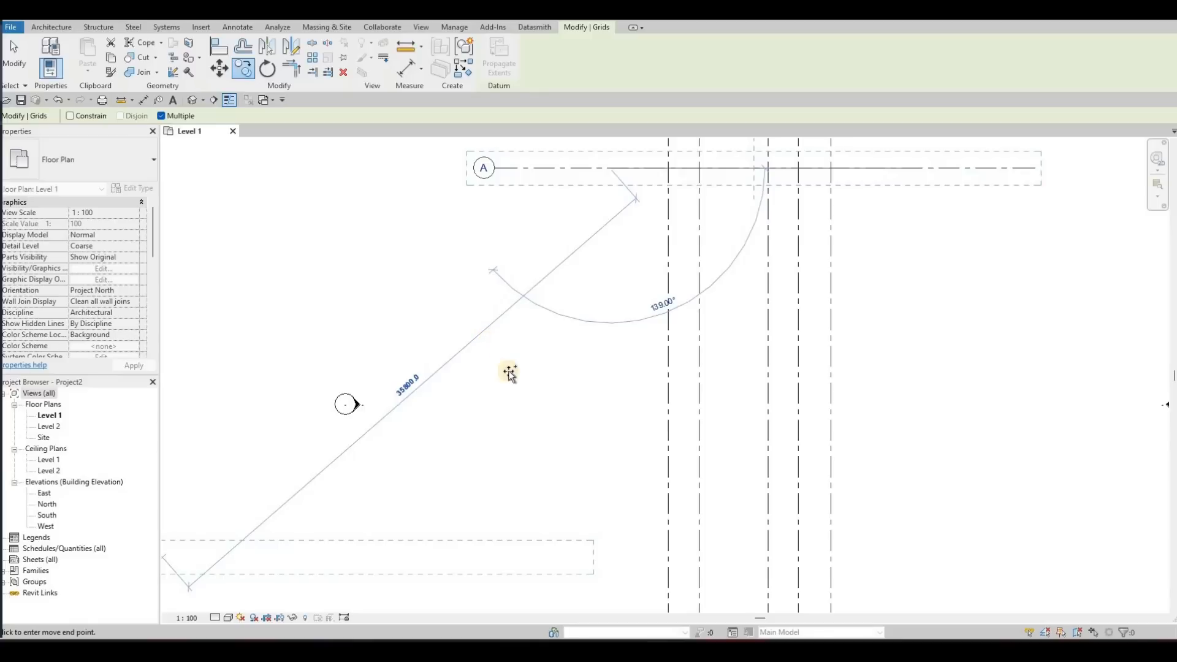
middle_drag(519, 491, 535, 459)
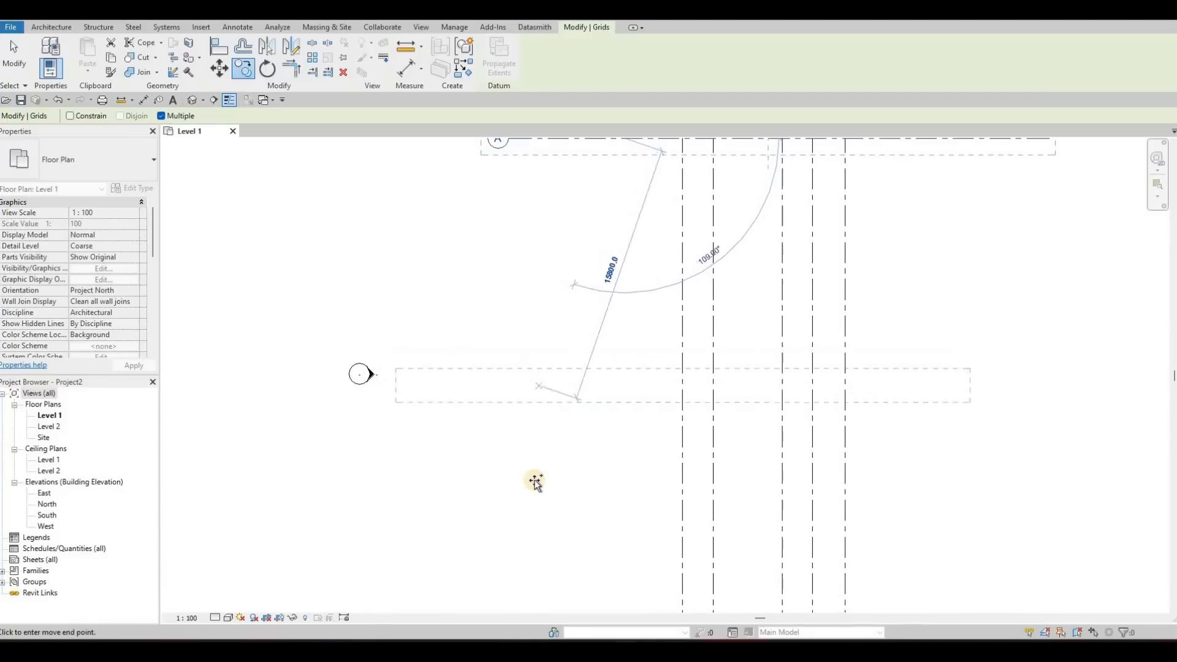
middle_drag(554, 499, 478, 517)
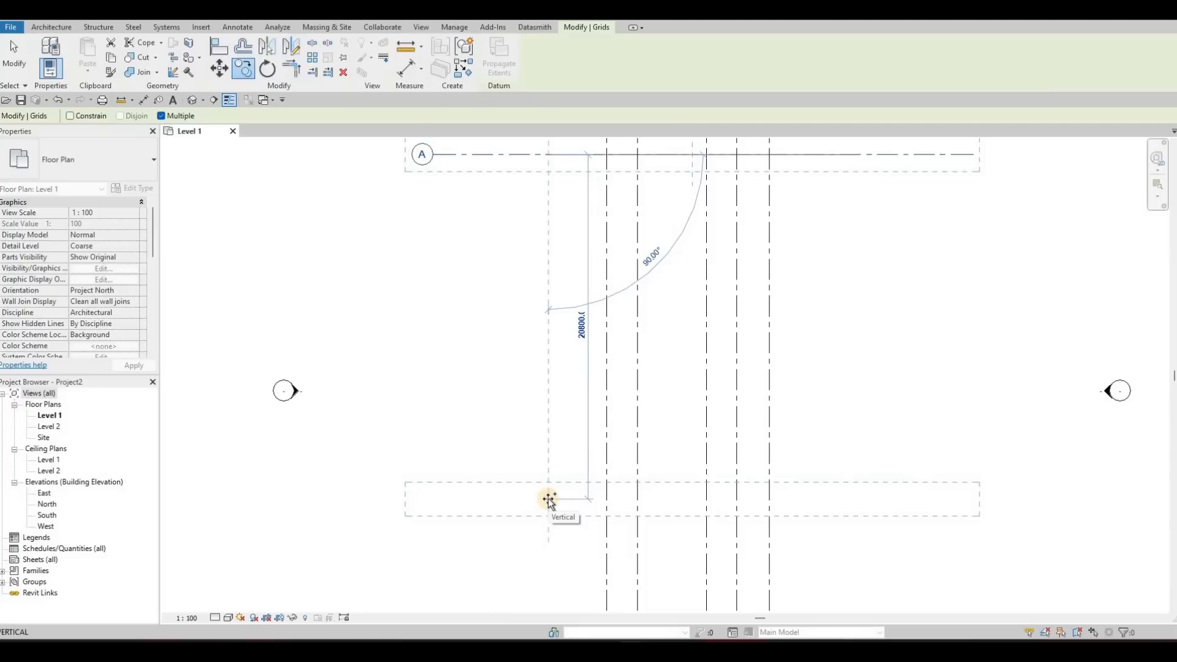
text(3000)
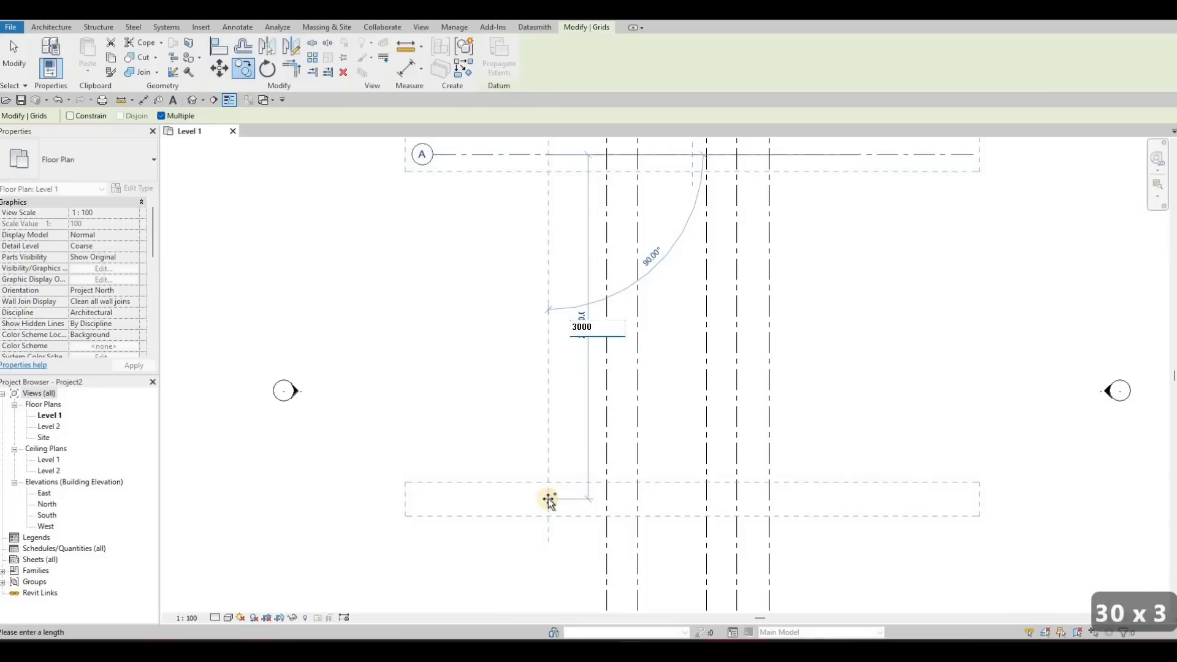
key(Return)
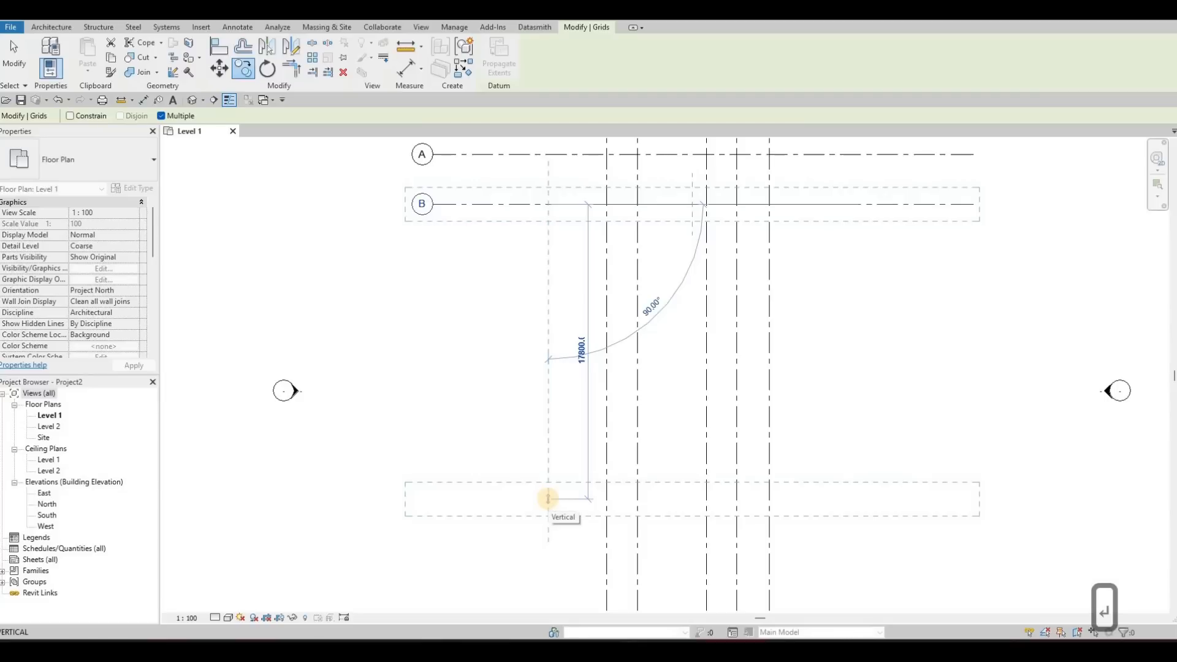
Place two more horizontal grid copies below grid line B, at successive spacings of 1400 mm and 2850 mm
text(1400)
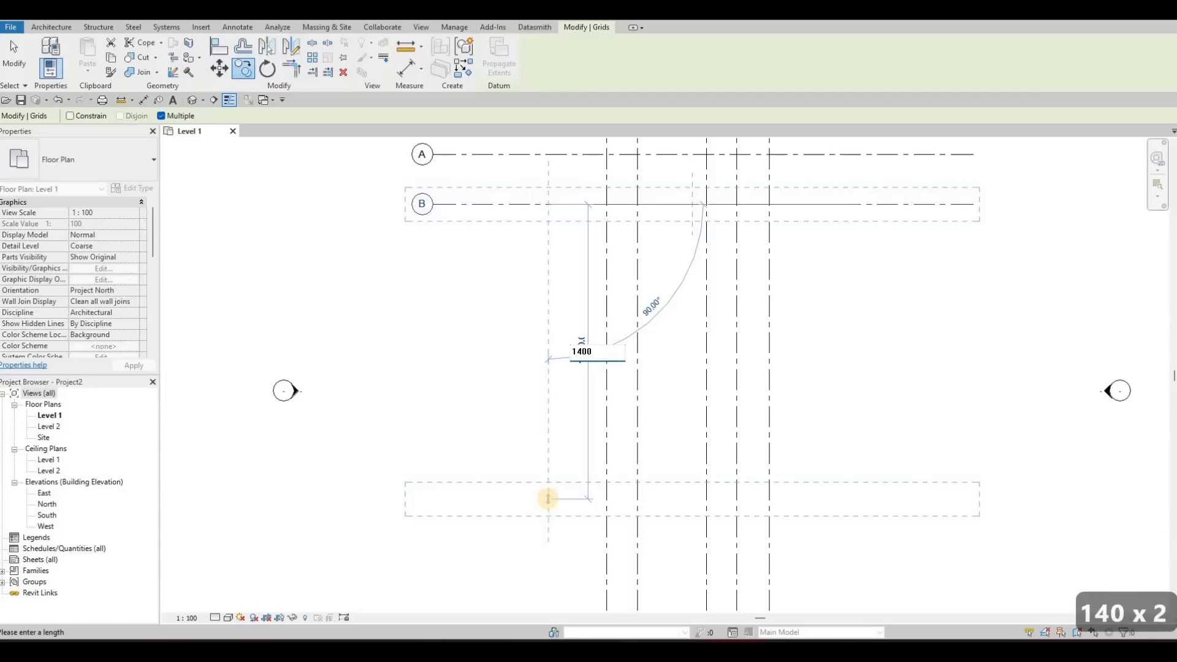
key(Return)
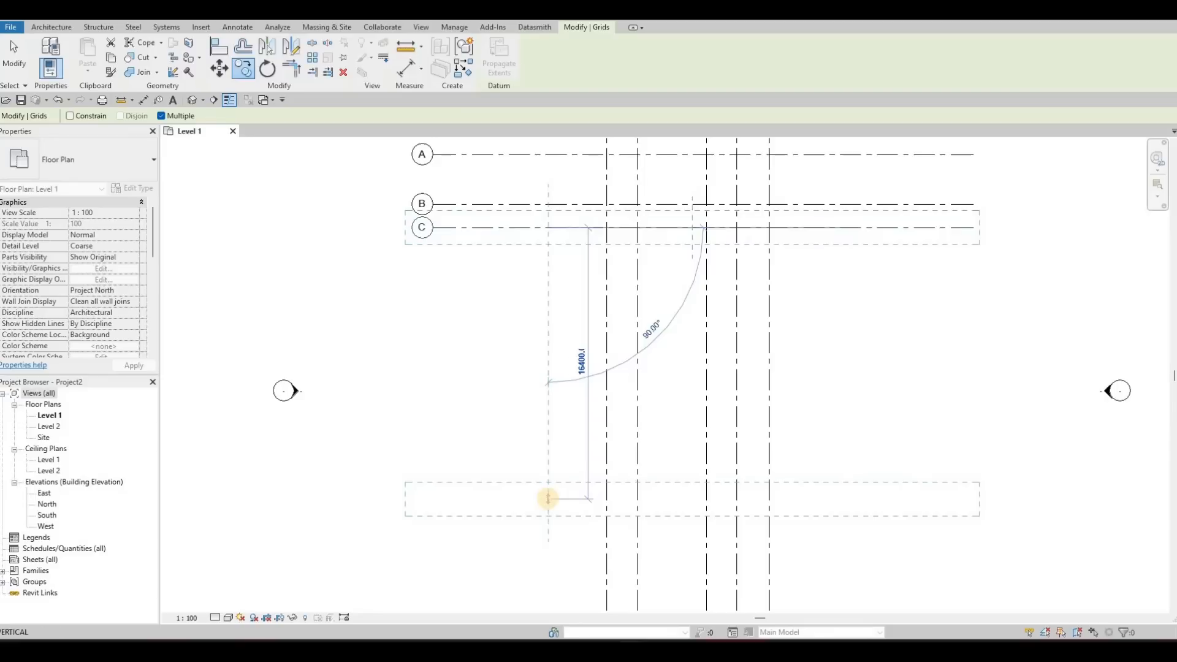
text(2850)
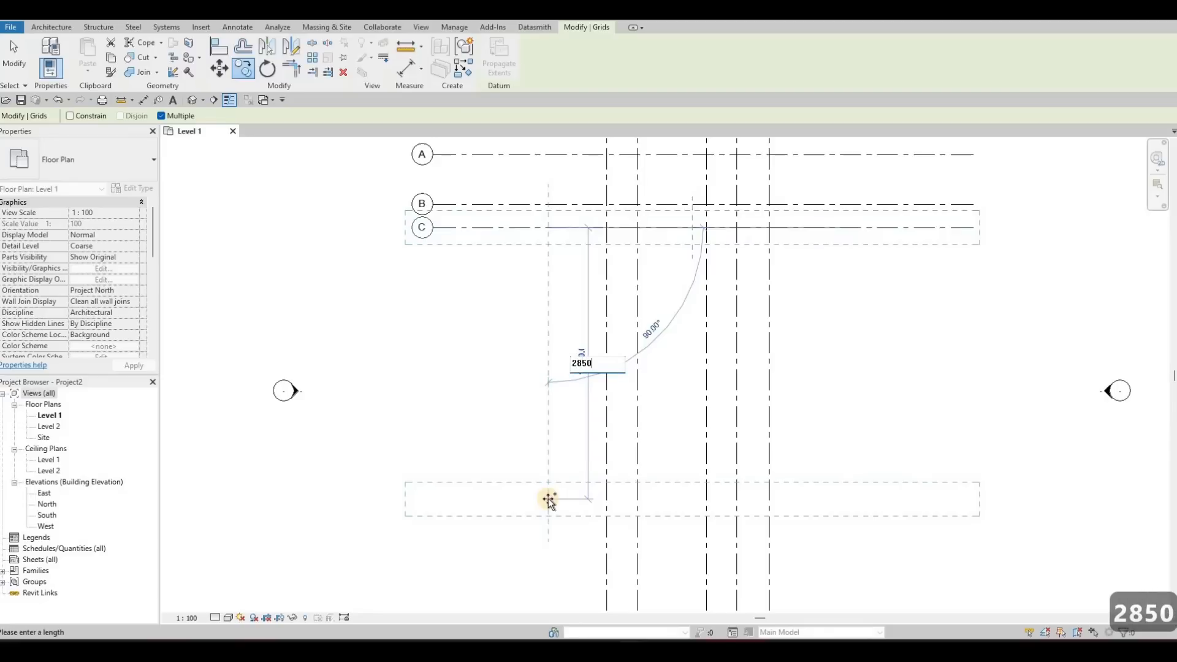
key(Return)
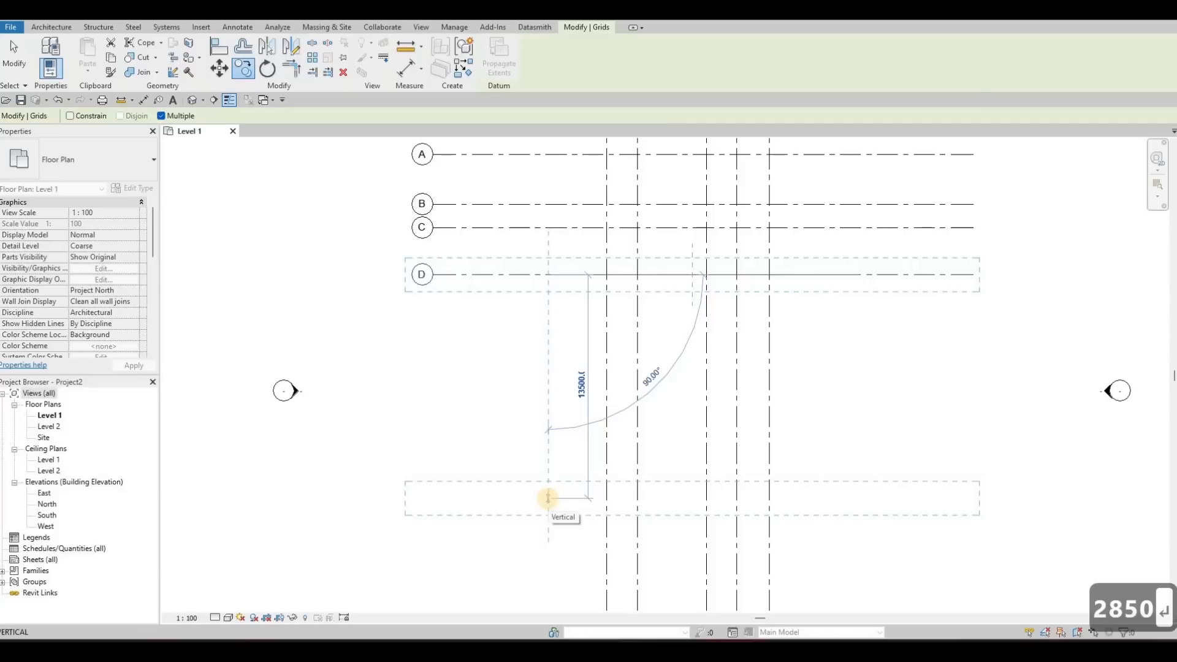
Add two horizontal grid copies below grid line D, at successive spacings of 1740 mm and 1325 mm
text(1740)
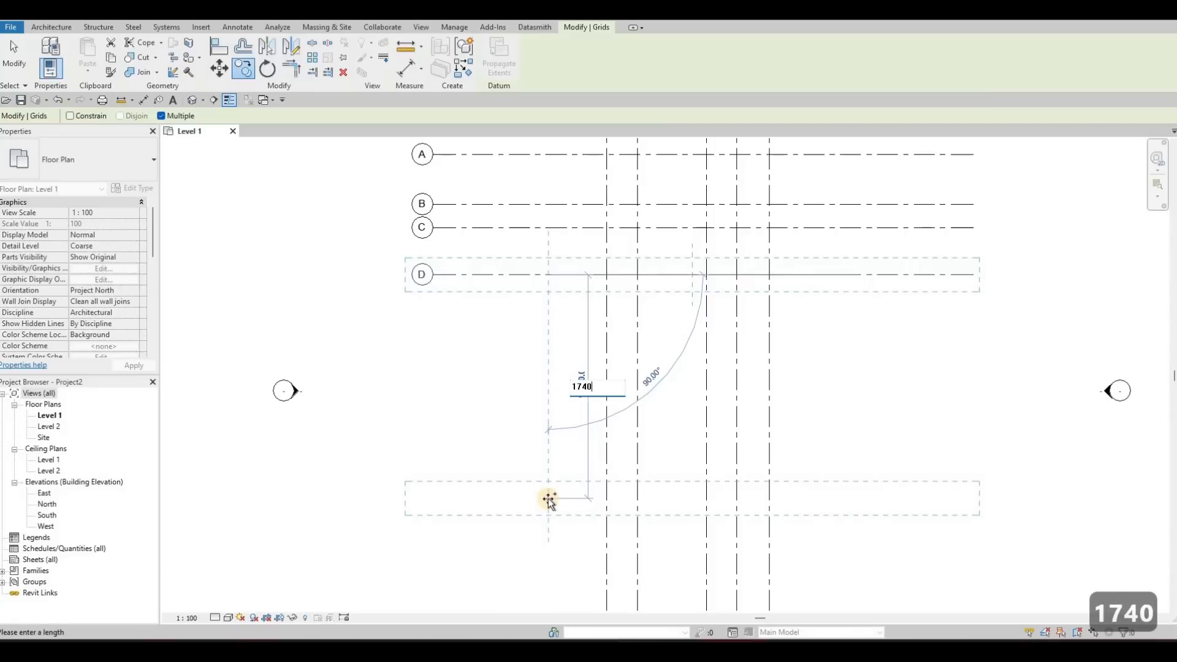
key(Return)
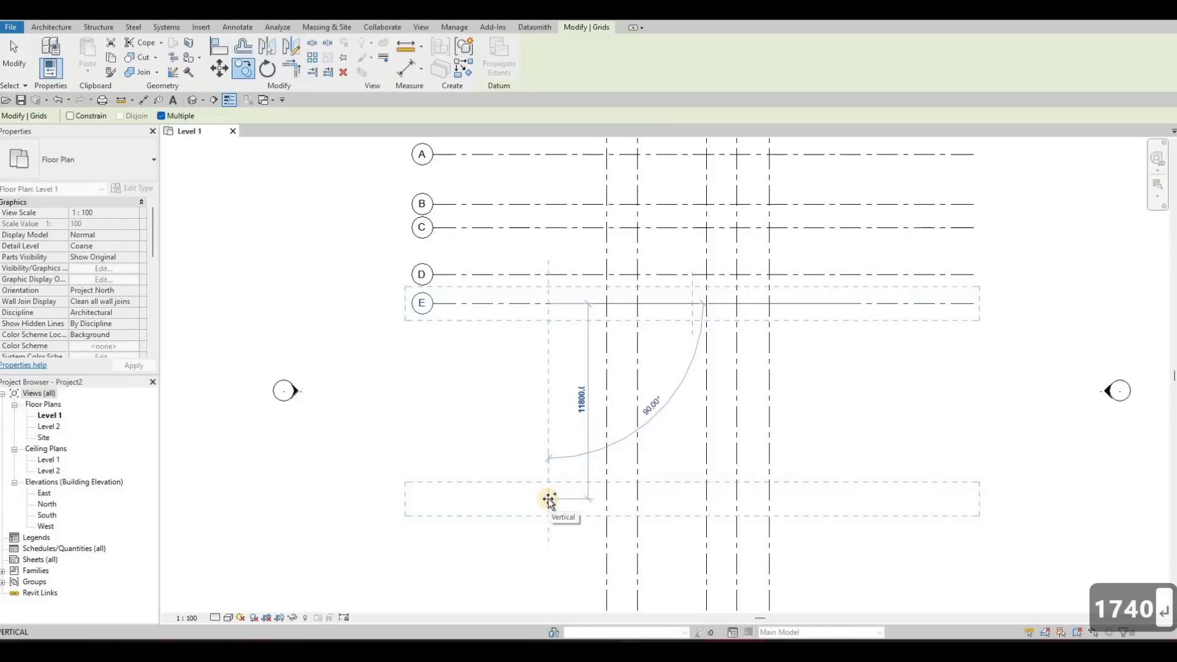
text(1)
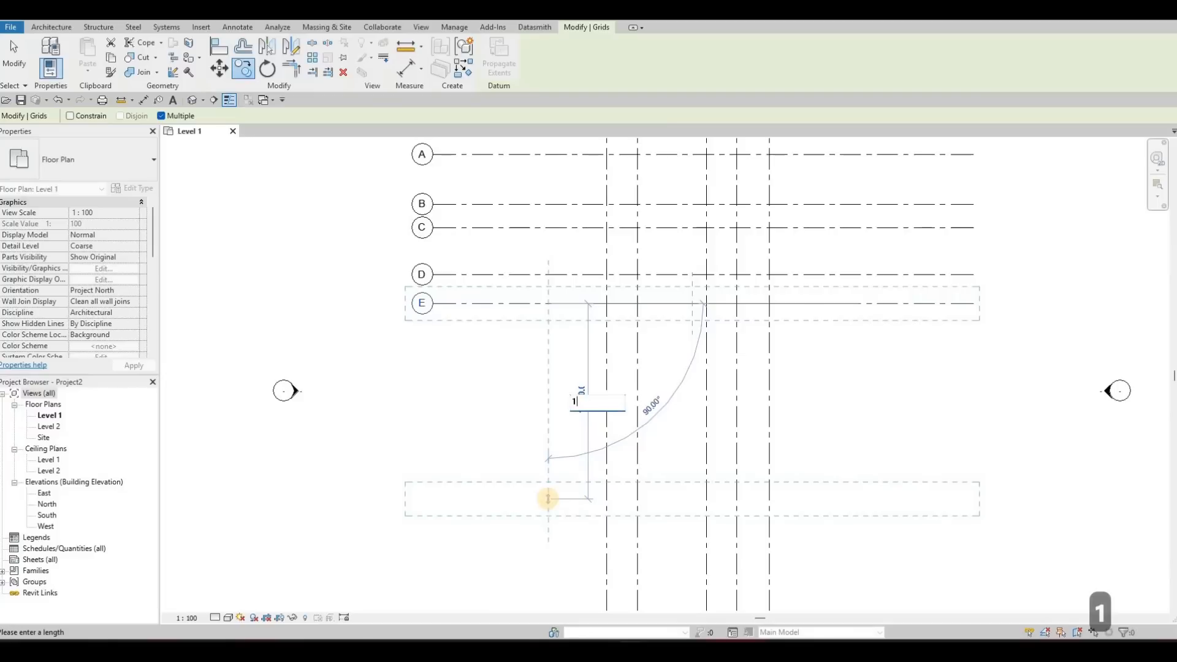
text(325)
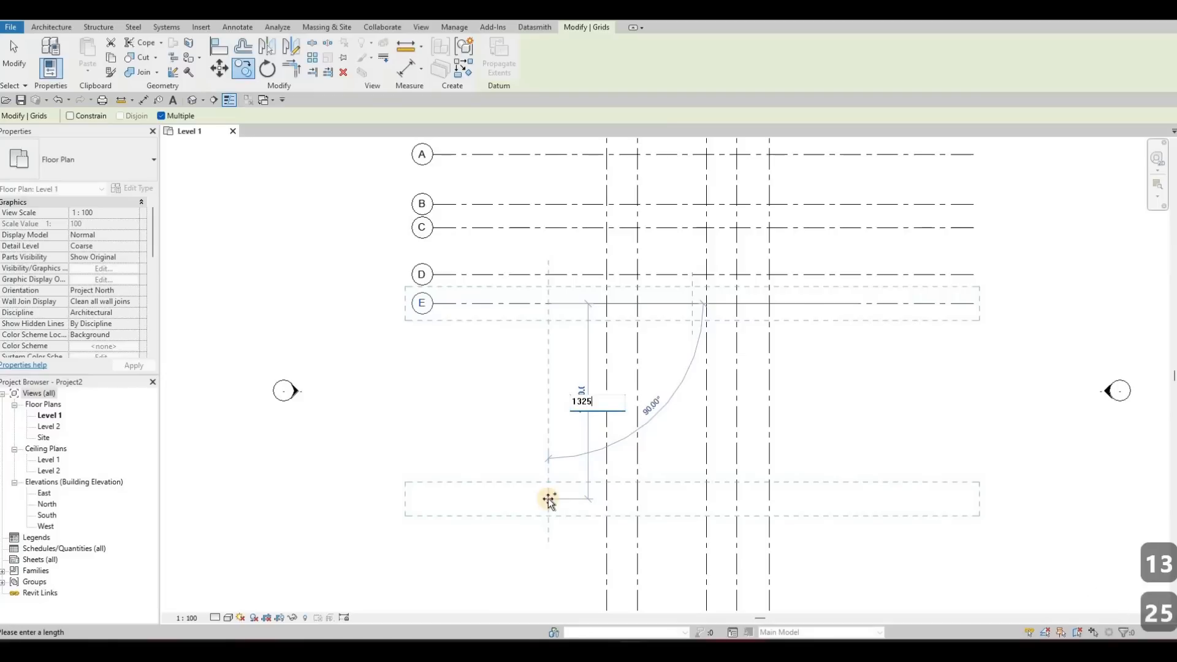
key(Return)
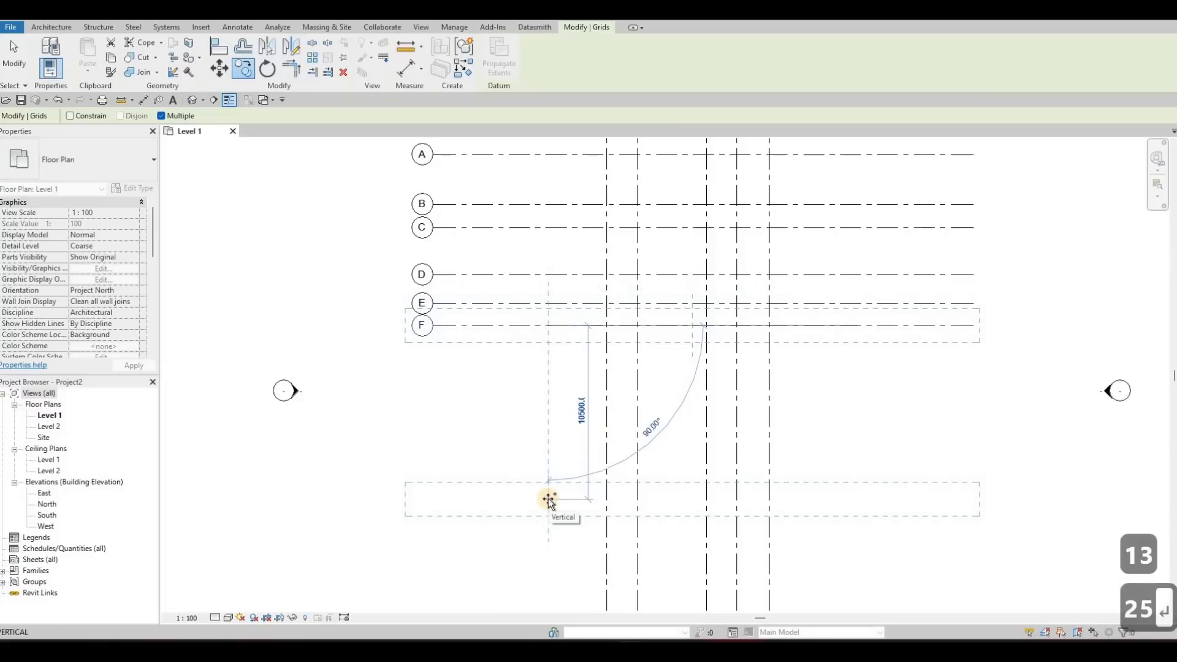
Add two horizontal grid copies below grid line F, at successive spacings of 1180 mm and 2700 mm
text(1)
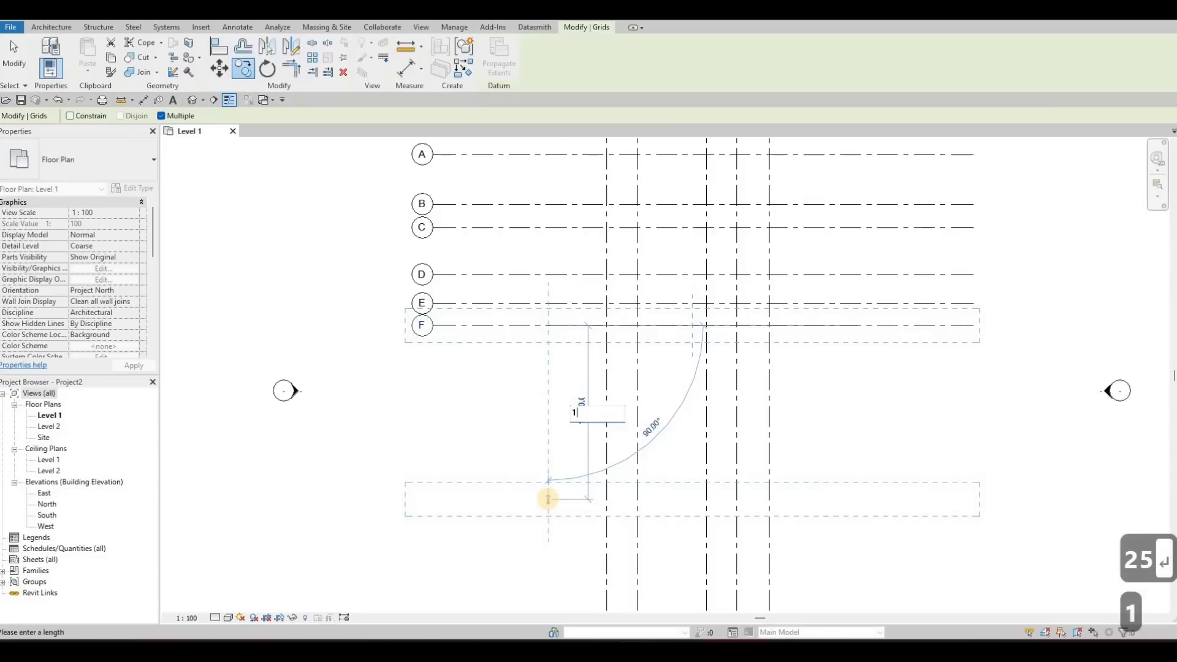
text(180)
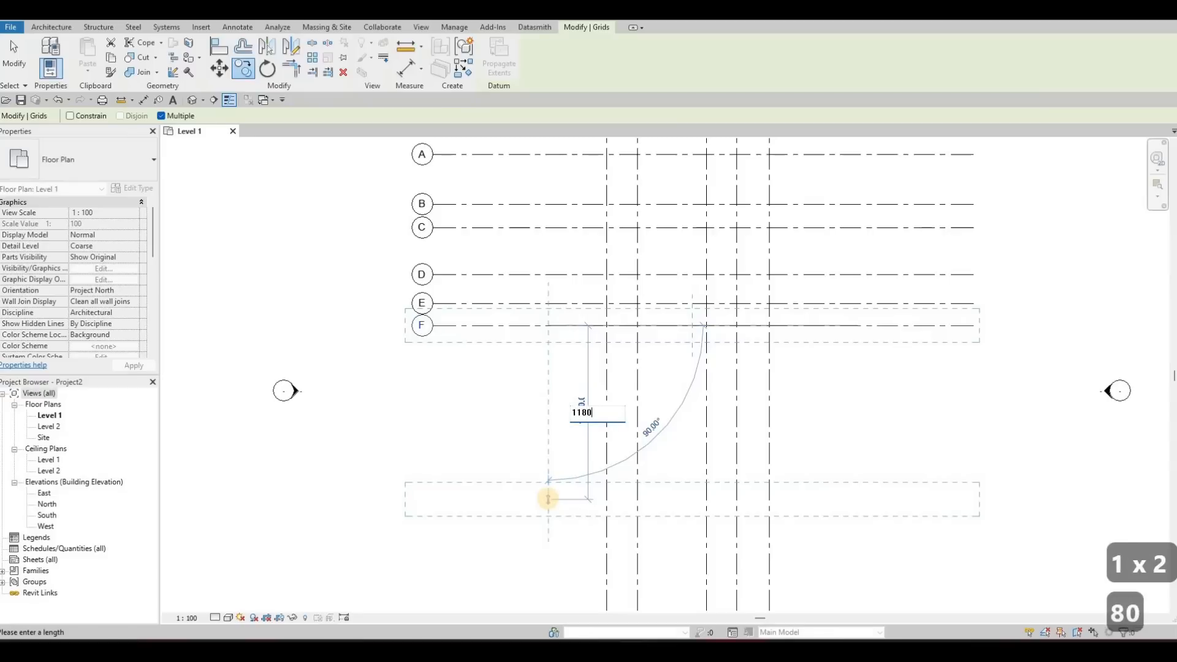
key(Return)
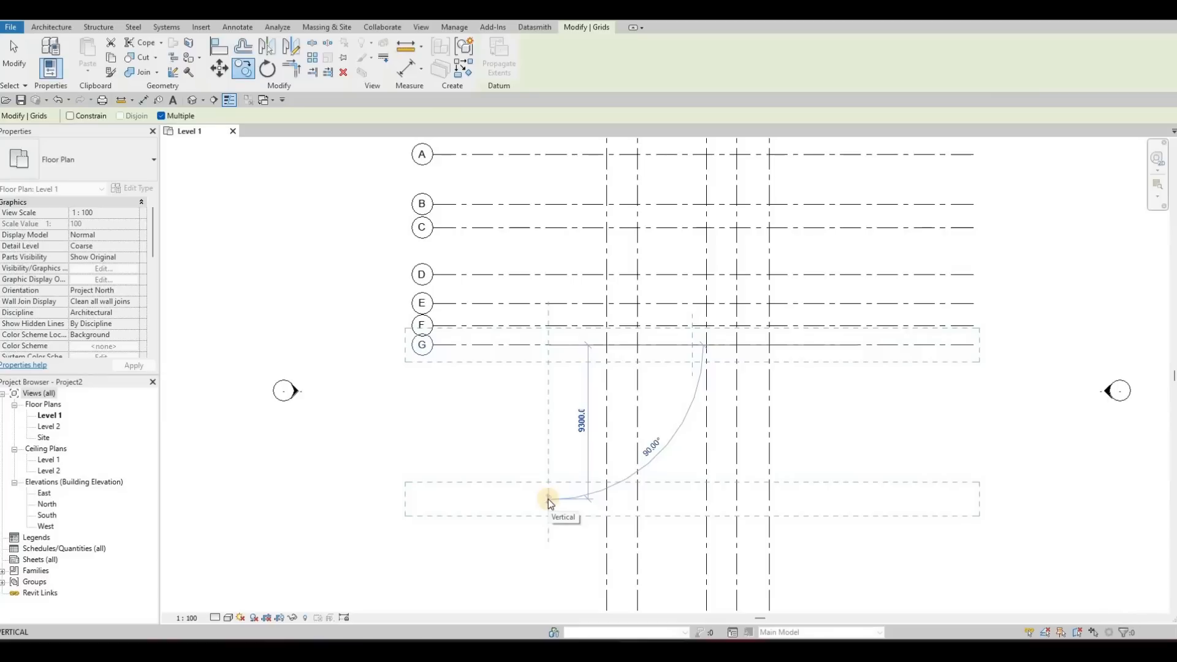
text(2700)
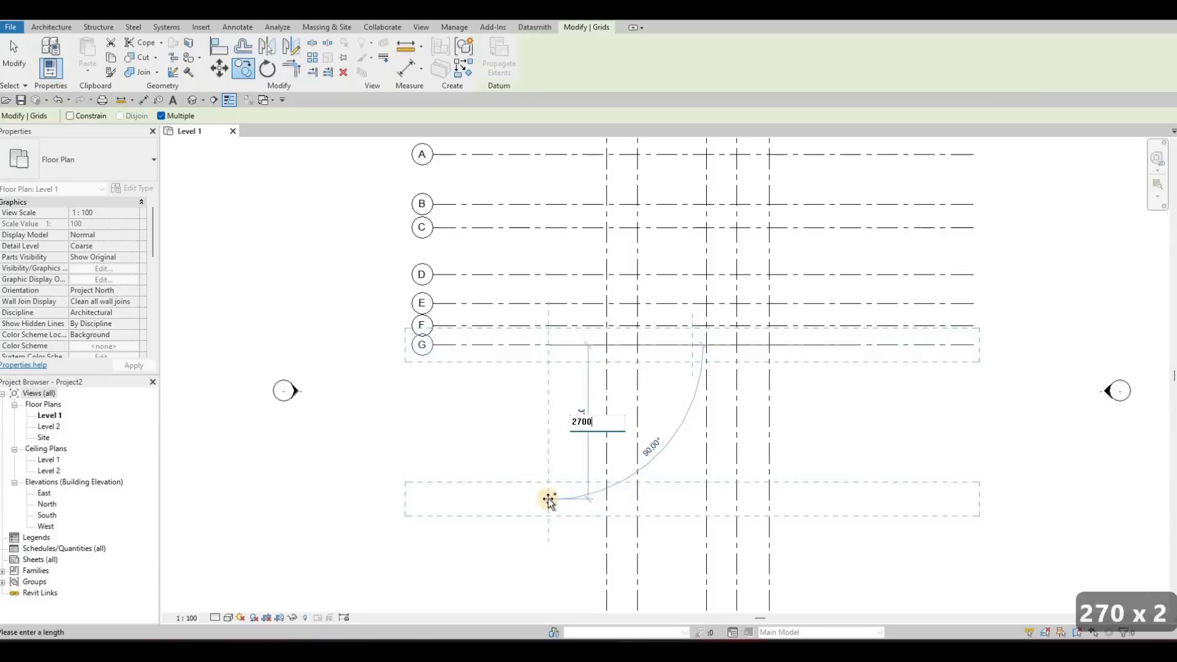
key(Return)
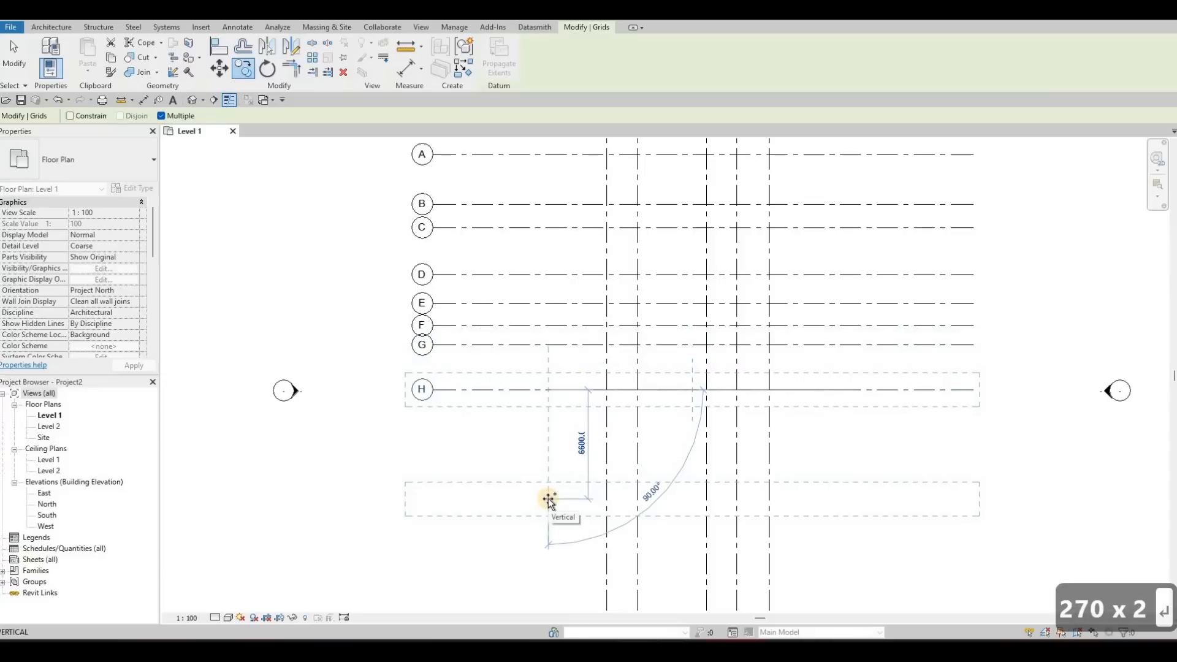
Place another horizontal grid copy 1180 mm below grid line H
text(11)
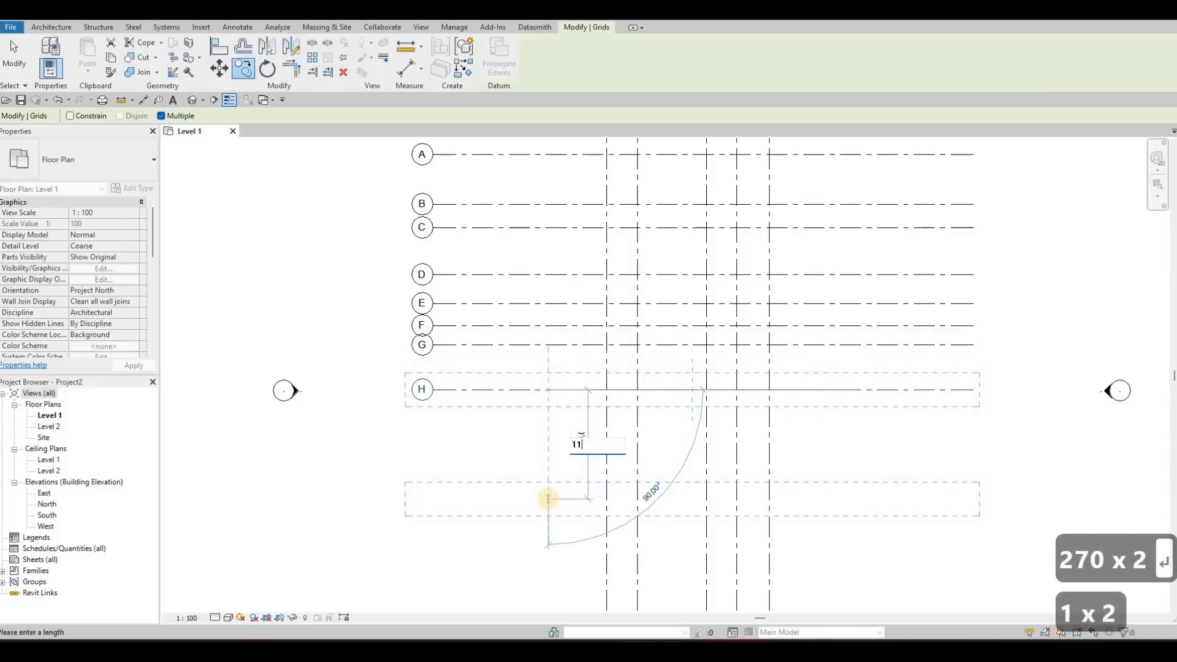
text(80)
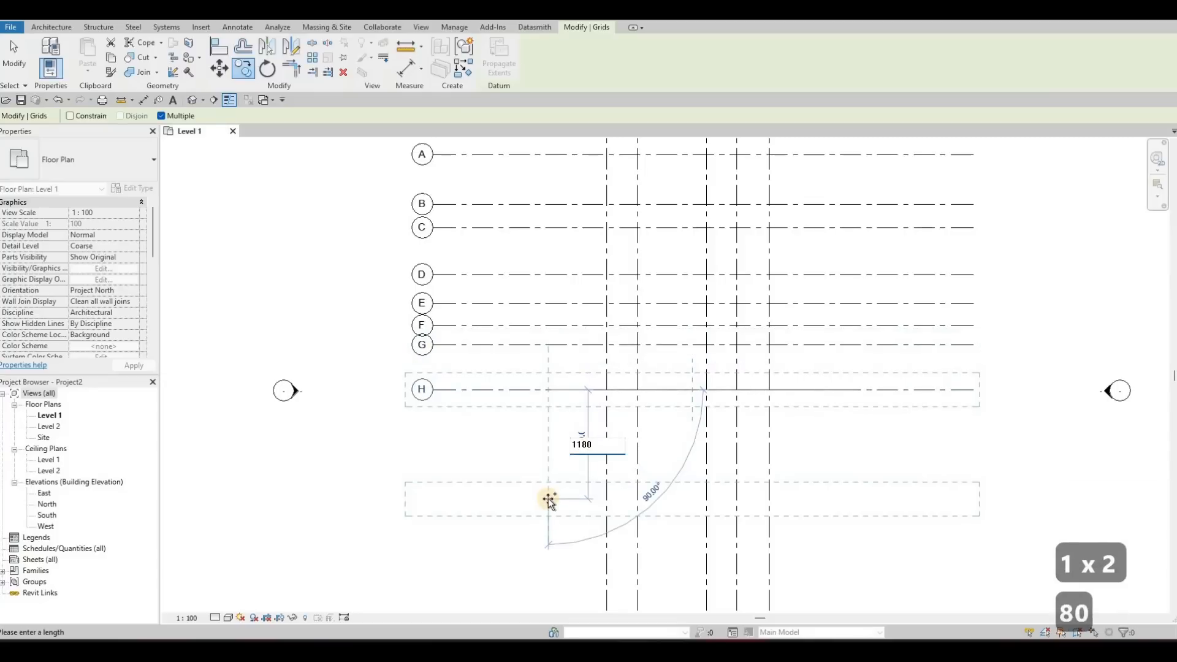
key(Return)
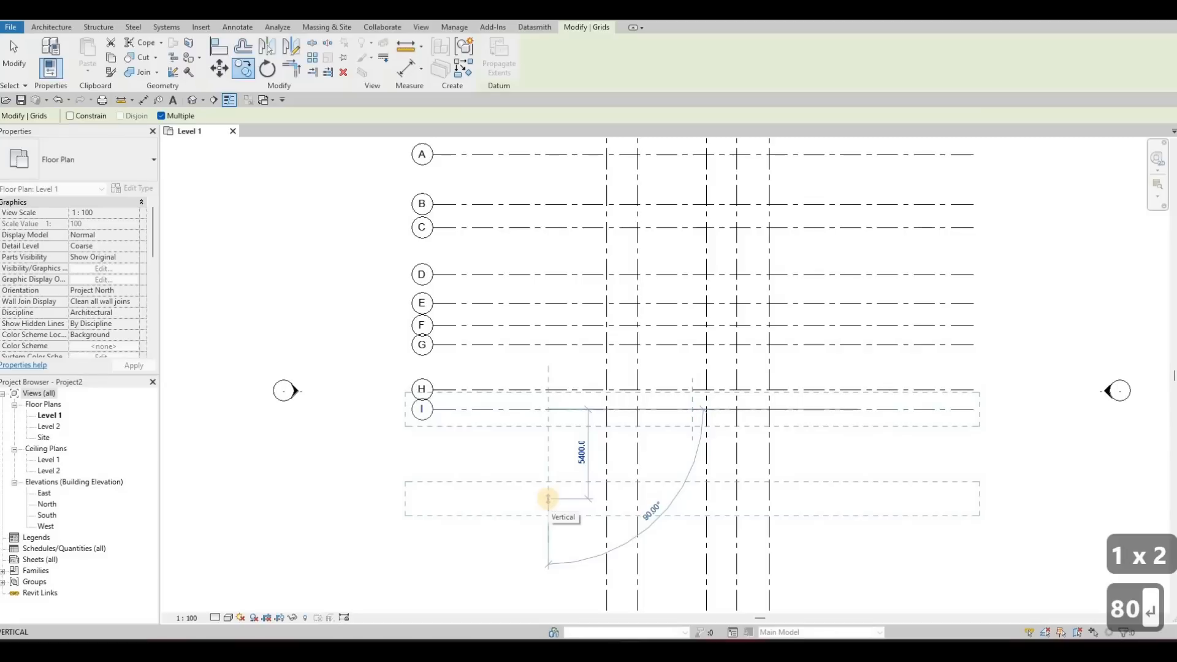
Place two horizontal grid copies below grid line I, at successive spacings of 675 mm and 3800 mm, and end the copying
text(675)
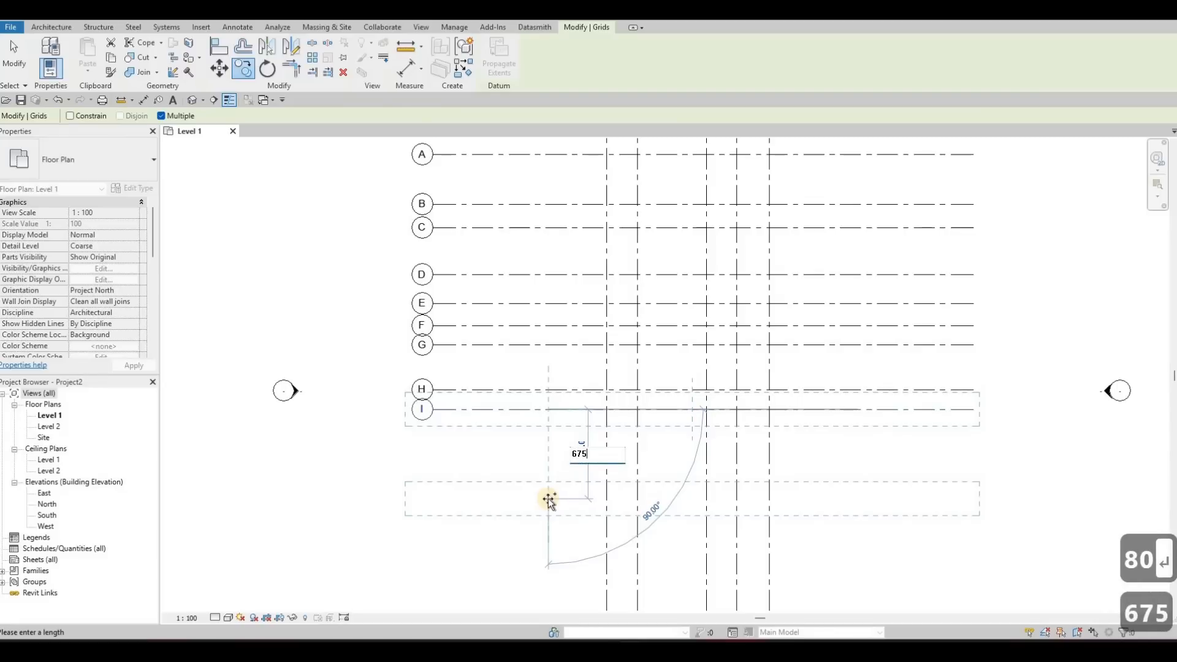
key(Return)
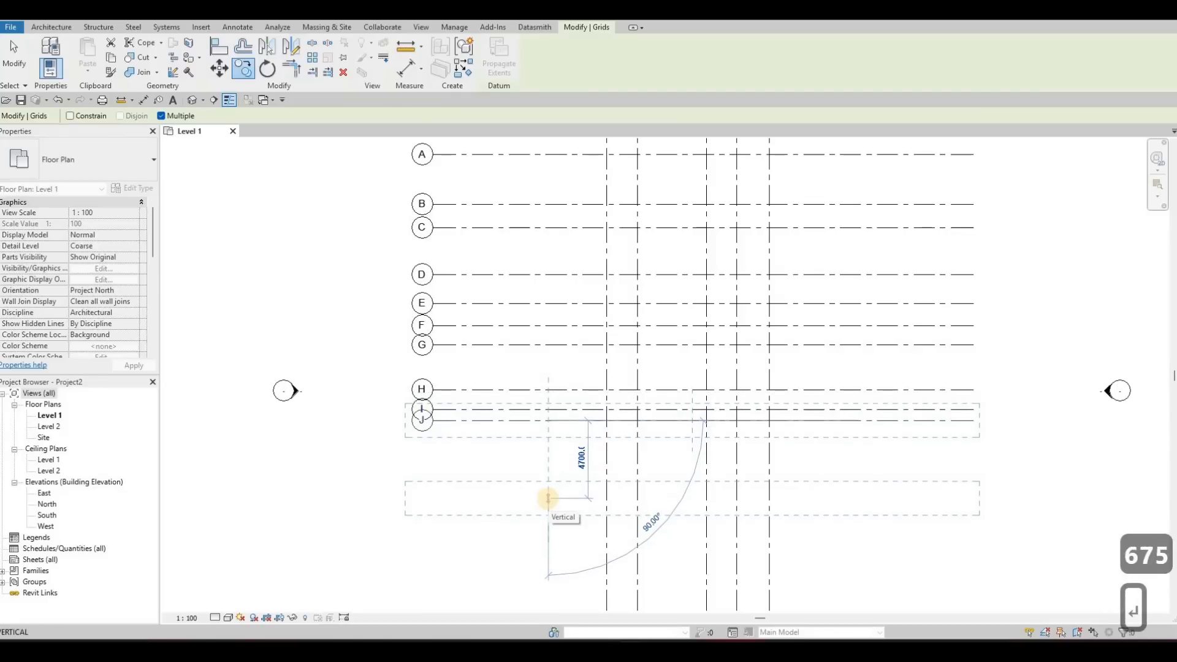
text(3800)
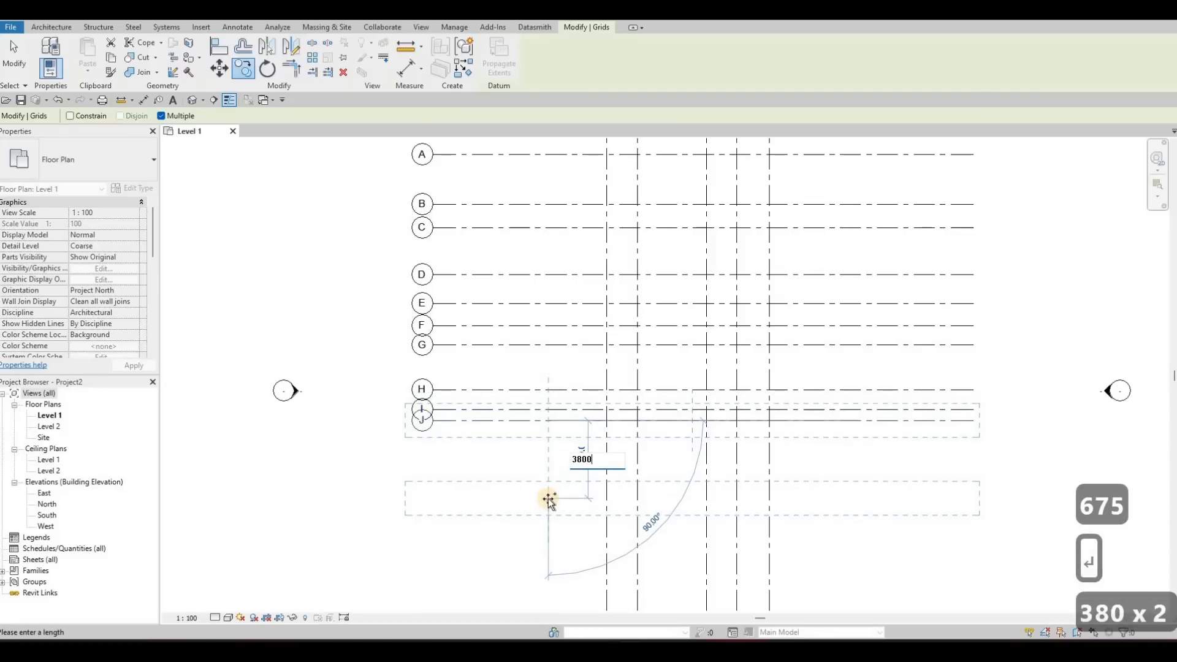
key(Return)
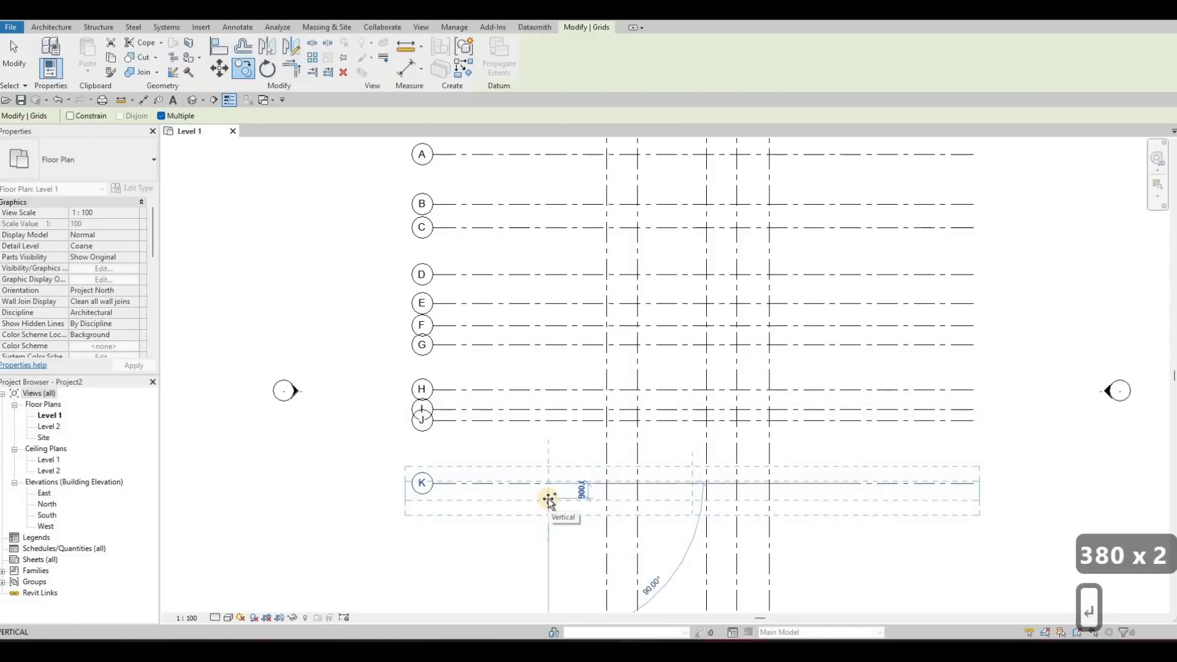
key(Escape)
key(Escape)
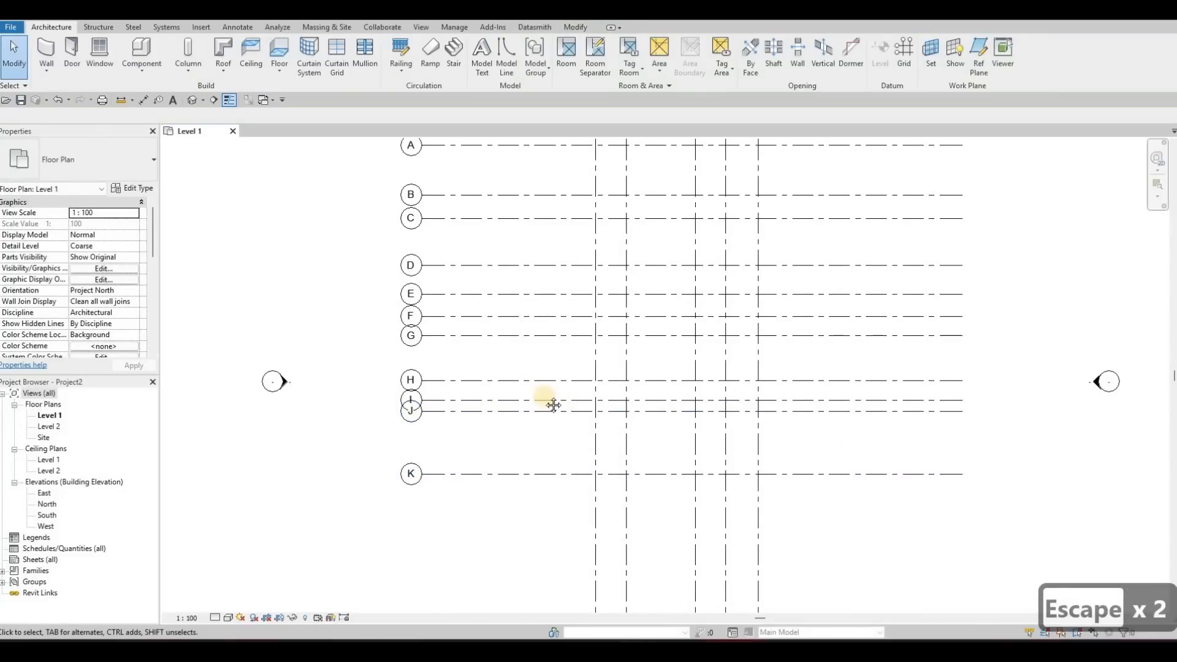
Shorten the numbered vertical grid lines by pulling their shared lower ends up closer to grid line K
scroll(578, 358, down, 2)
scroll(575, 423, down, 3)
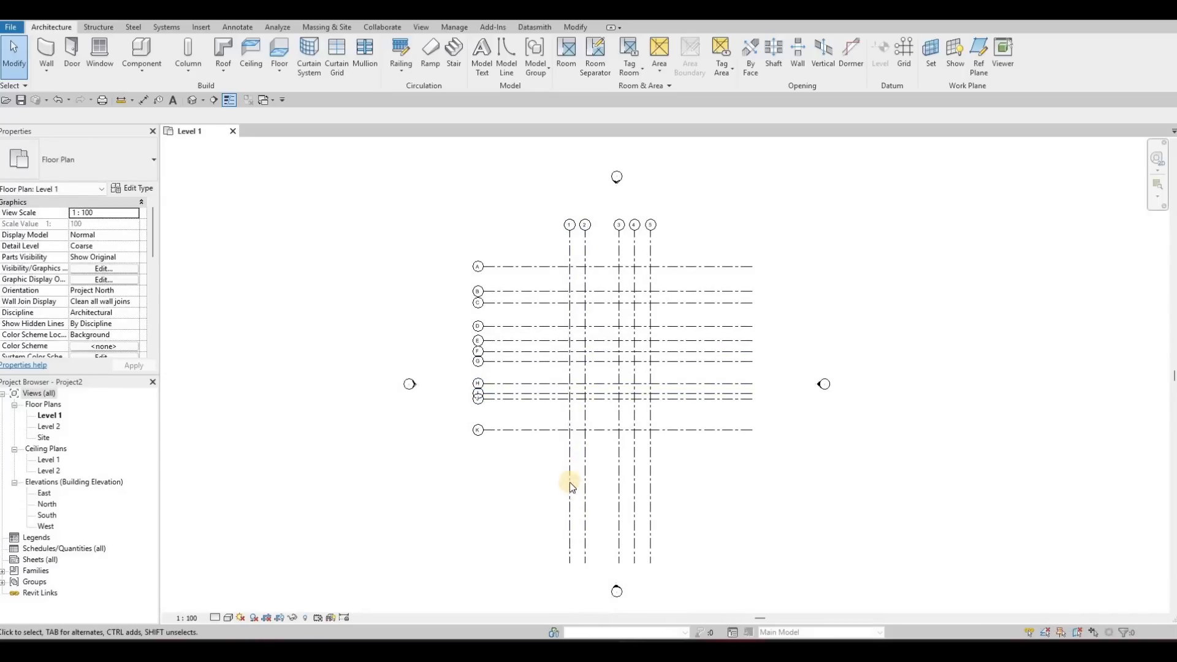
click(571, 561)
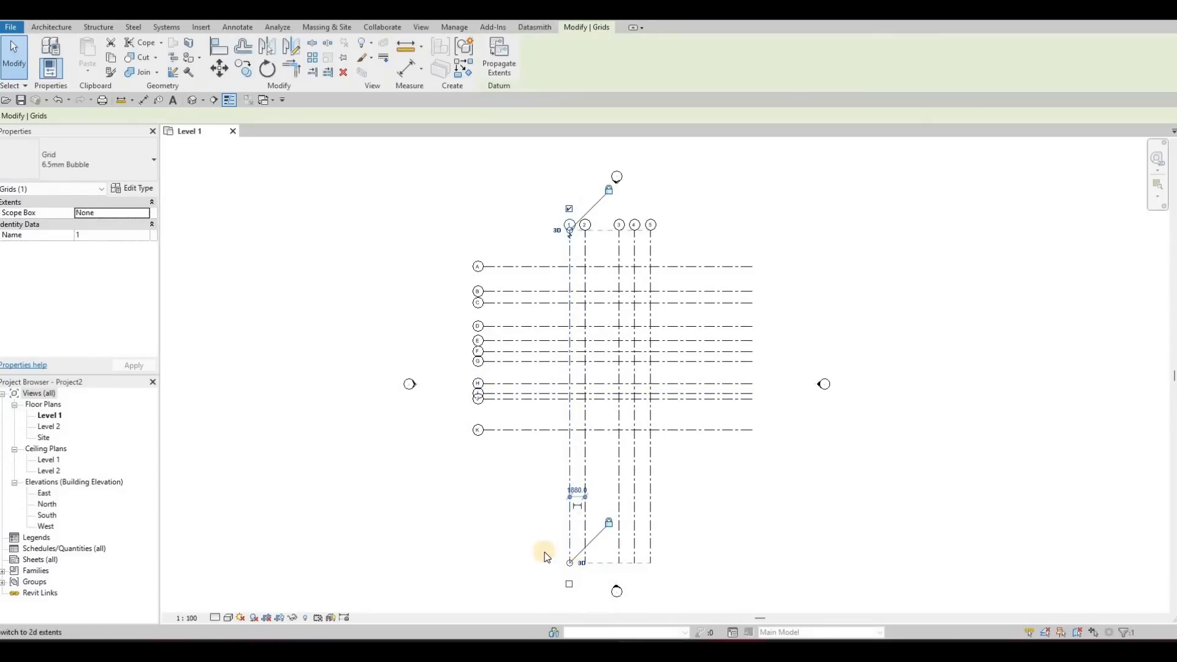
scroll(544, 552, up, 5)
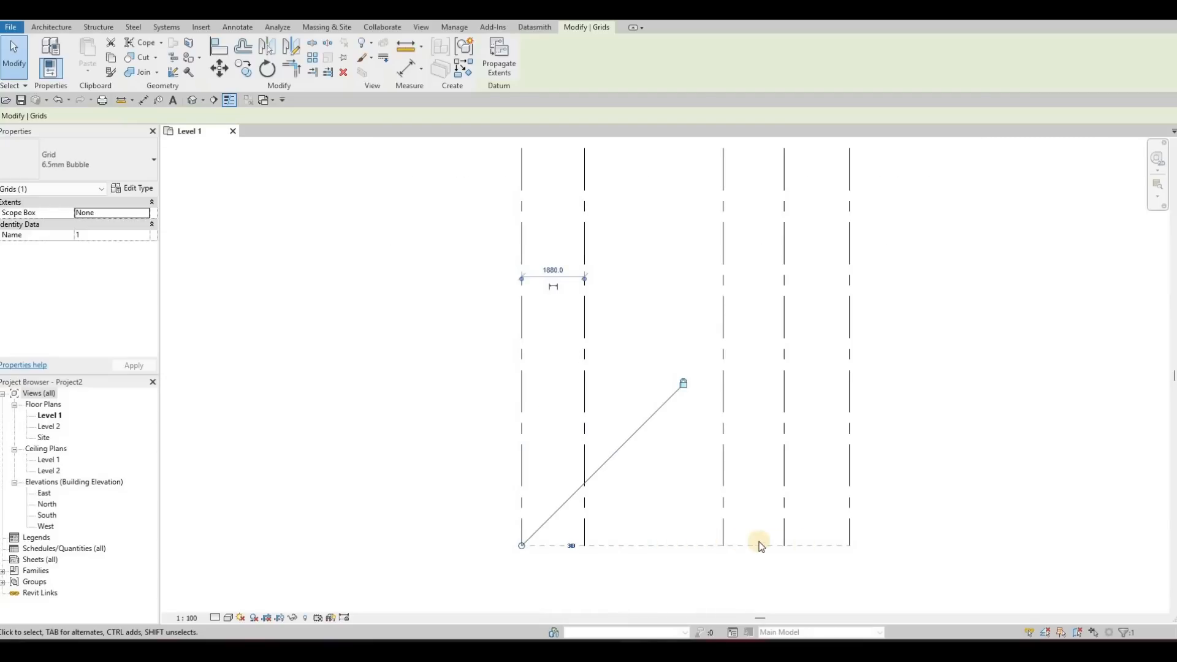
scroll(605, 564, down, 4)
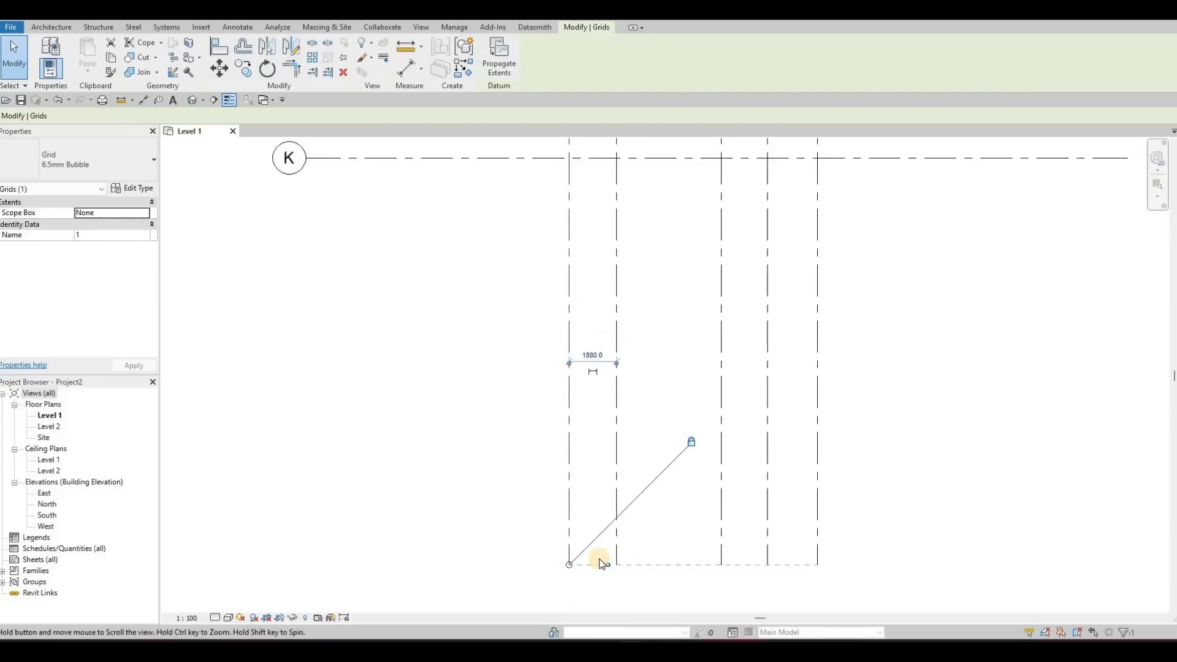
drag(604, 454, 607, 432)
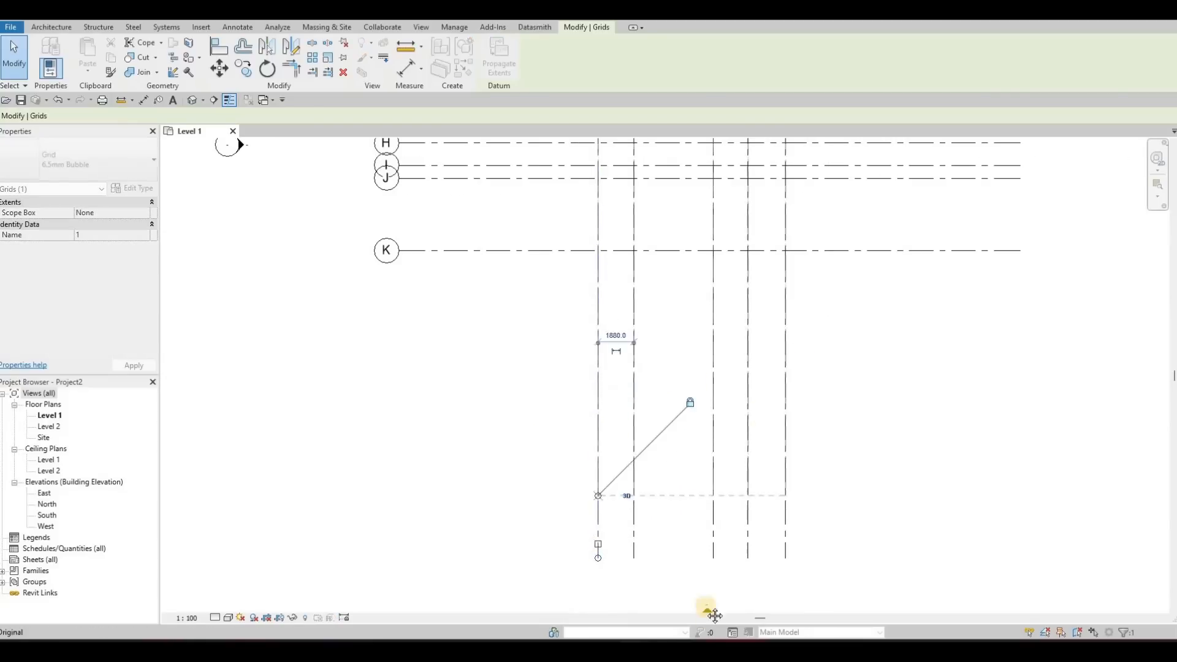
scroll(850, 521, down, 4)
Shorten the lettered horizontal grid lines by pulling their shared right ends in closer to grid line 5
click(894, 512)
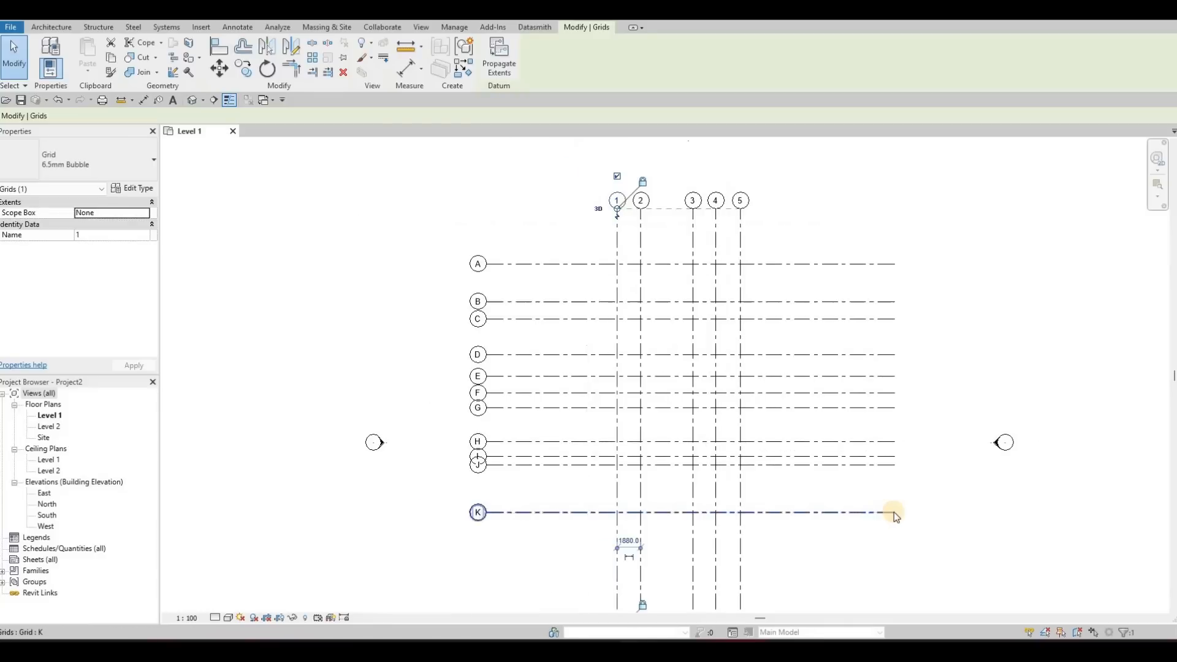
drag(827, 514, 828, 512)
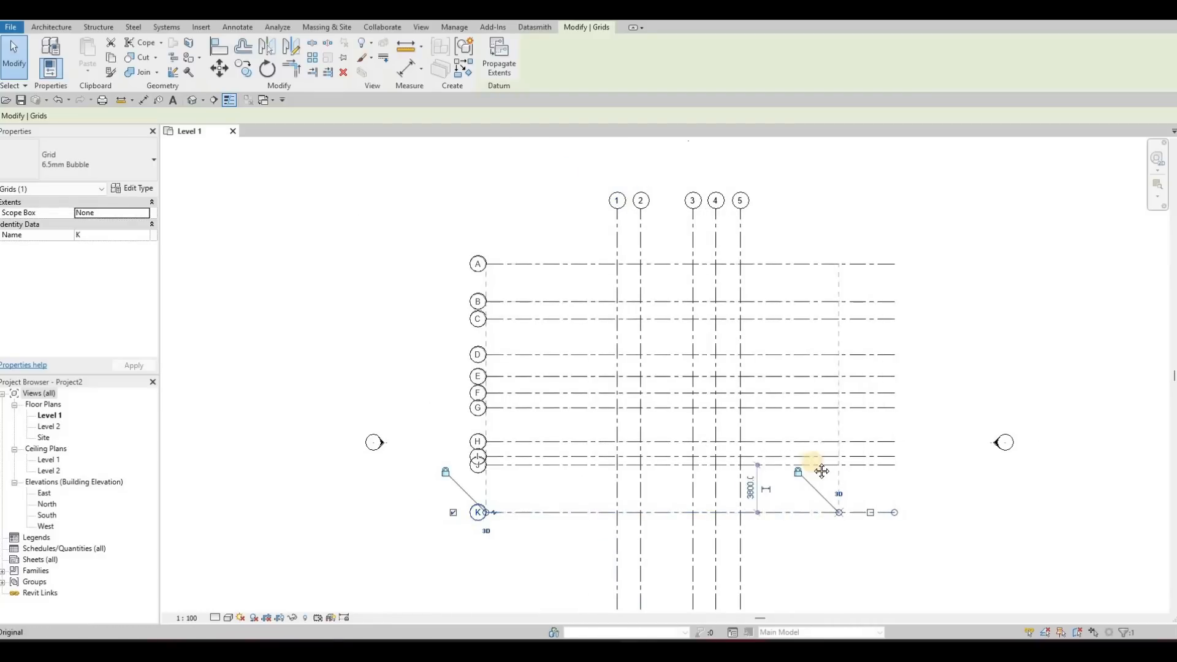
scroll(754, 466, down, 3)
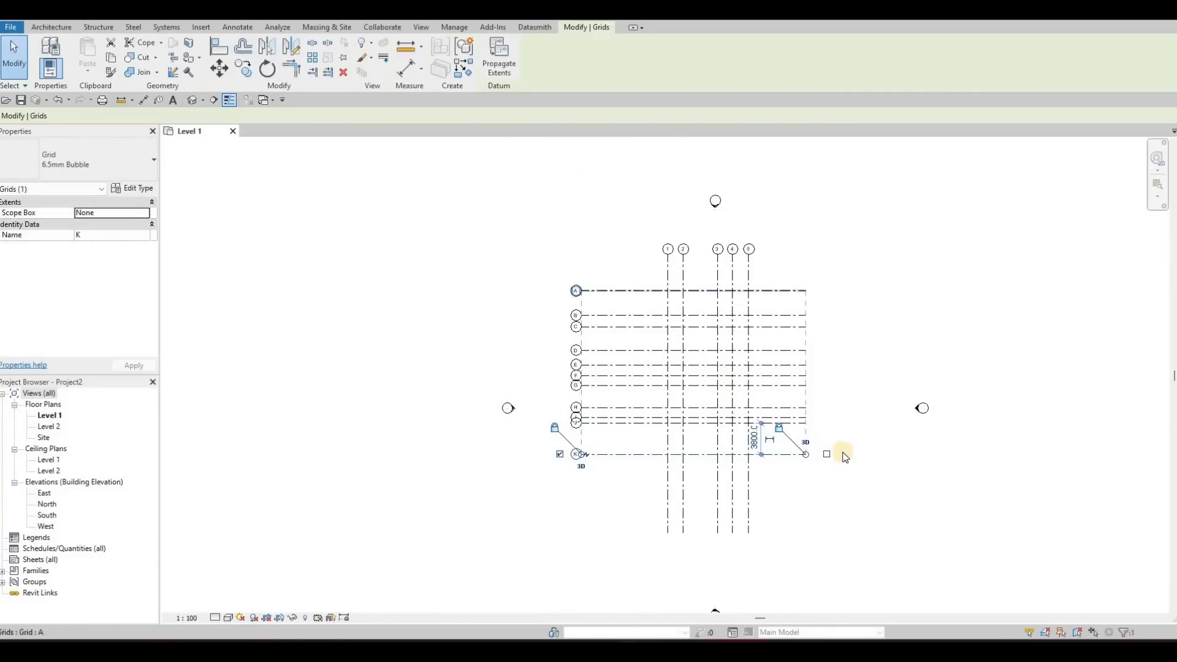
middle_drag(837, 488, 856, 481)
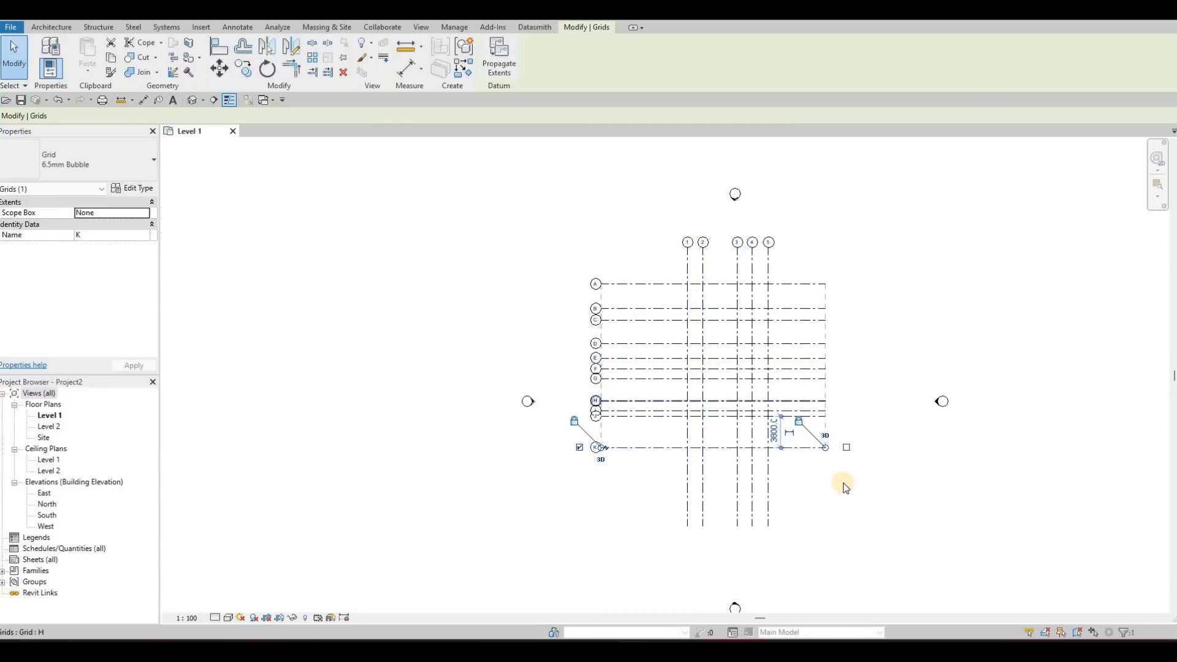
key(Escape)
key(Escape)
Extend the bubble ends of the numbered vertical grid lines upward to leave more space above grid line A
drag(845, 502, 726, 181)
key(Escape)
click(702, 266)
key(Escape)
scroll(678, 188, up, 3)
scroll(675, 178, down, 2)
middle_drag(682, 235, 675, 168)
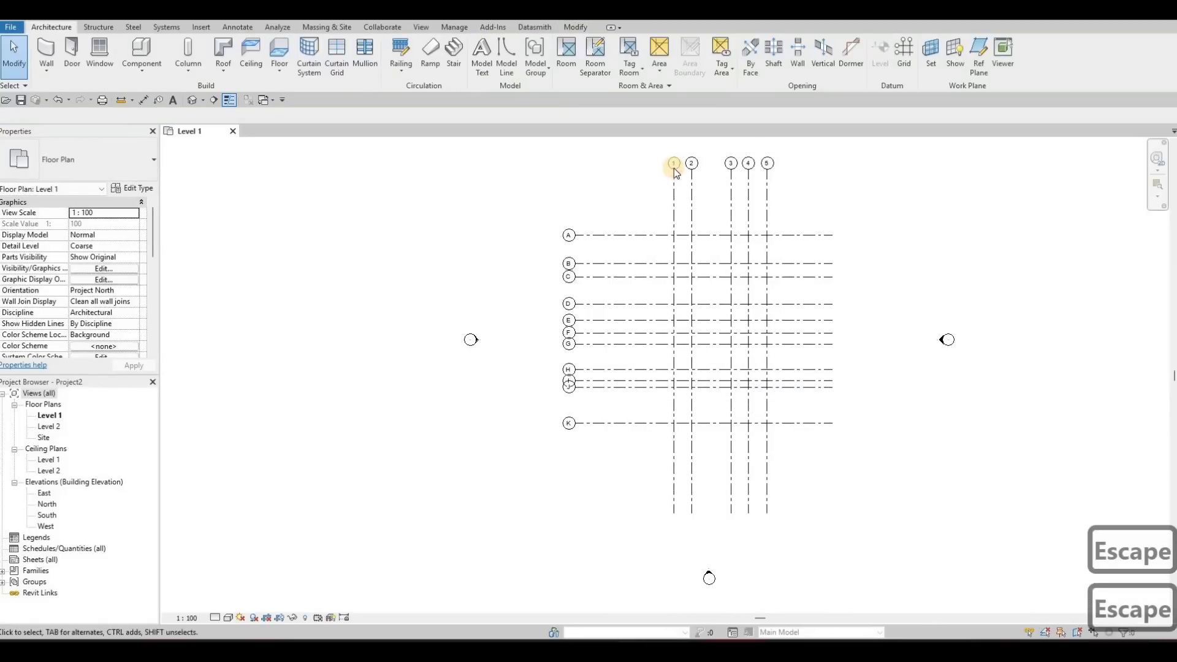
click(674, 161)
drag(674, 163, 727, 153)
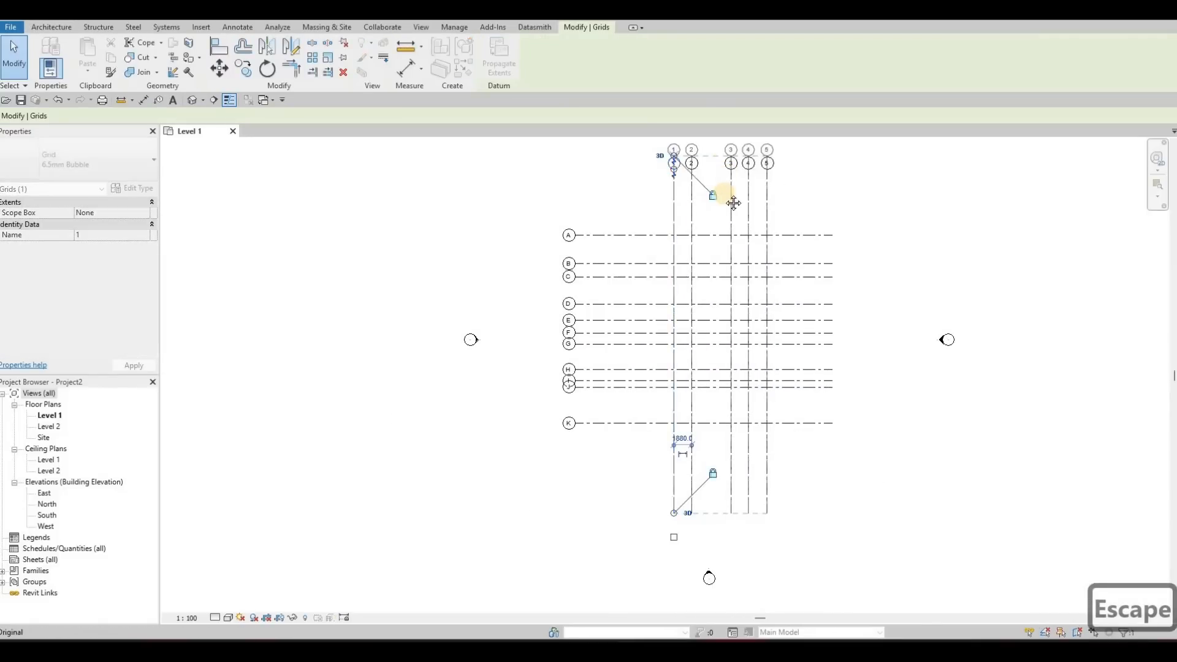
middle_drag(767, 256, 762, 305)
middle_drag(748, 477, 767, 512)
key(Escape)
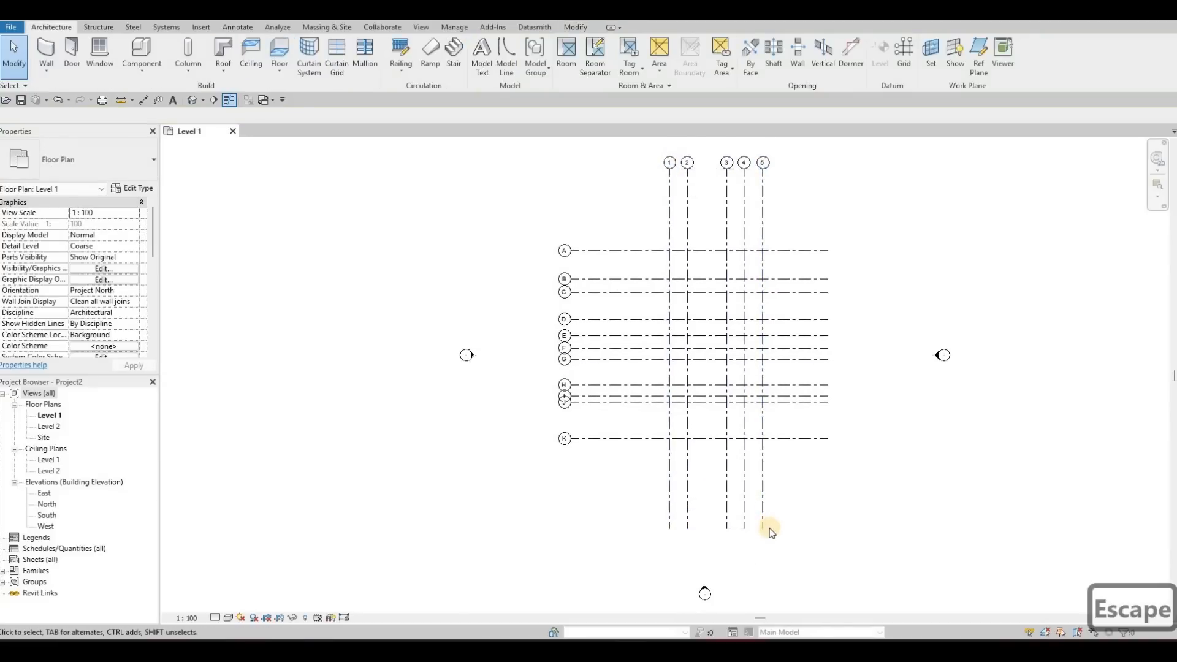
Trim the grid extents further, bringing the vertical lines' lower ends nearer grid line K and the horizontal lines' right ends nearer grid line 5
click(766, 502)
drag(766, 502, 766, 490)
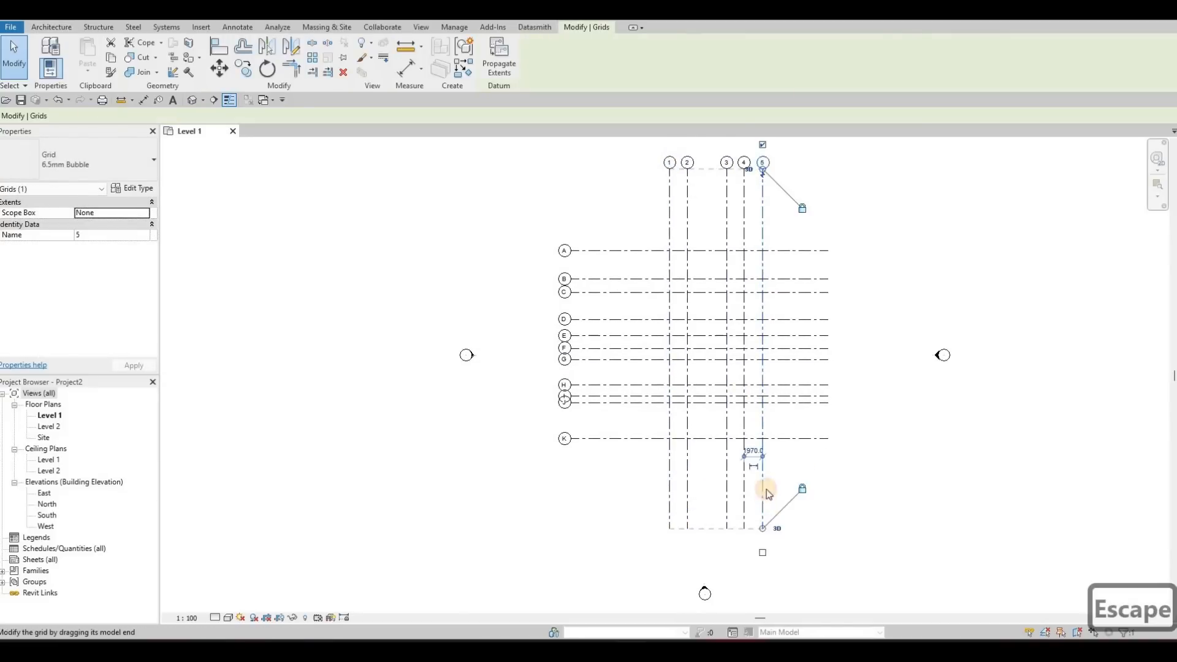
click(814, 439)
drag(827, 439, 643, 278)
key(Escape)
scroll(749, 549, down, 2)
drag(701, 325, 703, 325)
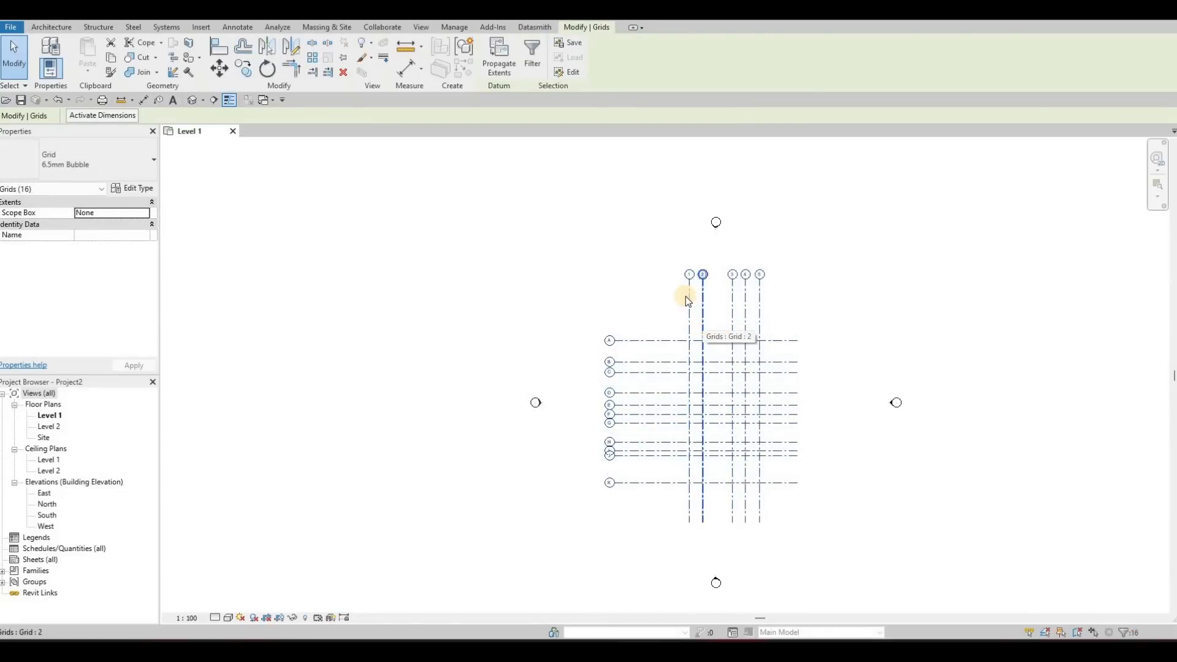
key(Escape)
key(Escape)
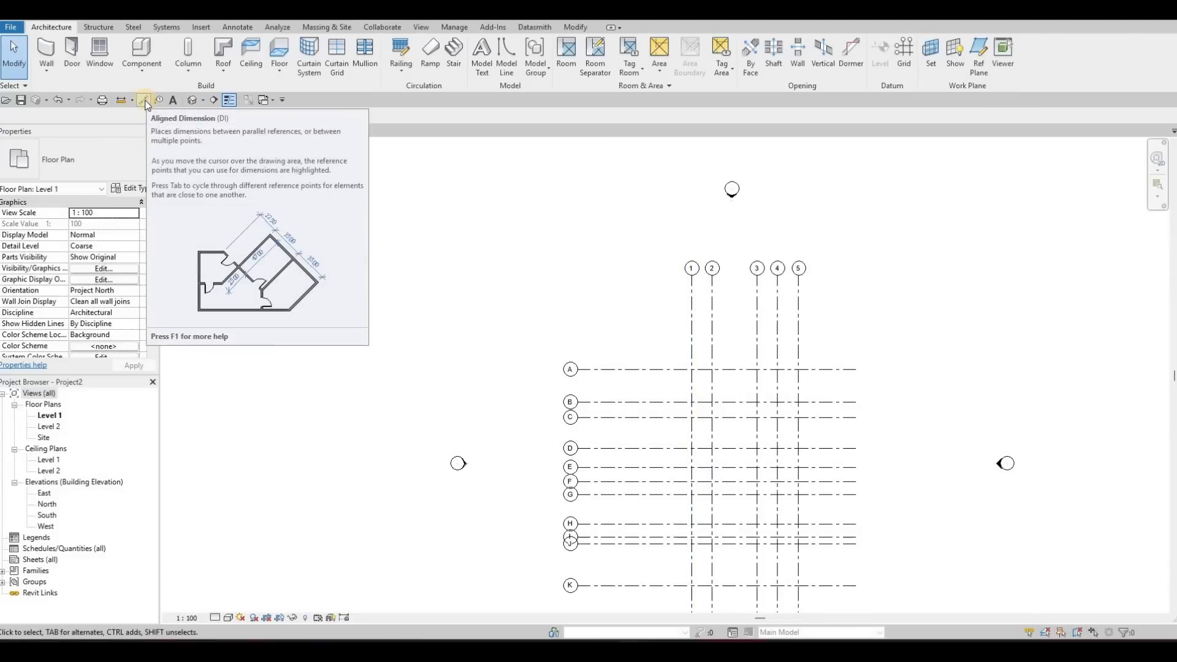
Place an aligned dimension chain across grid lines 1 to 5, with an overall dimension from grid line 1 to 5 above it
key(d)
key(i)
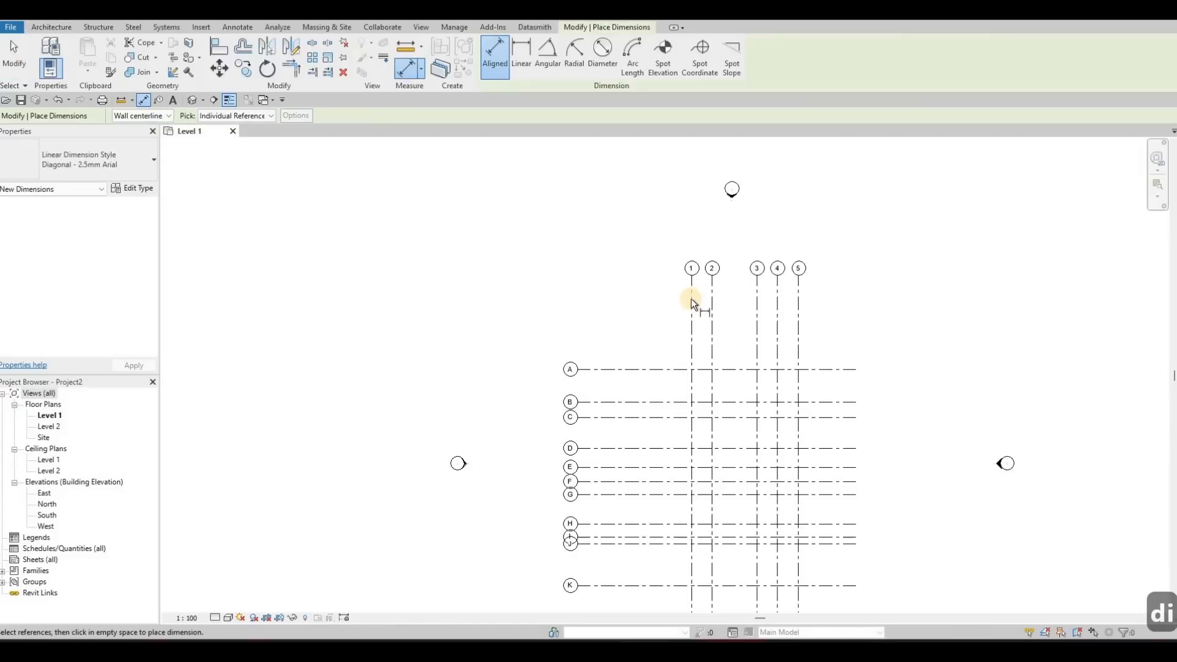
scroll(687, 303, up, 3)
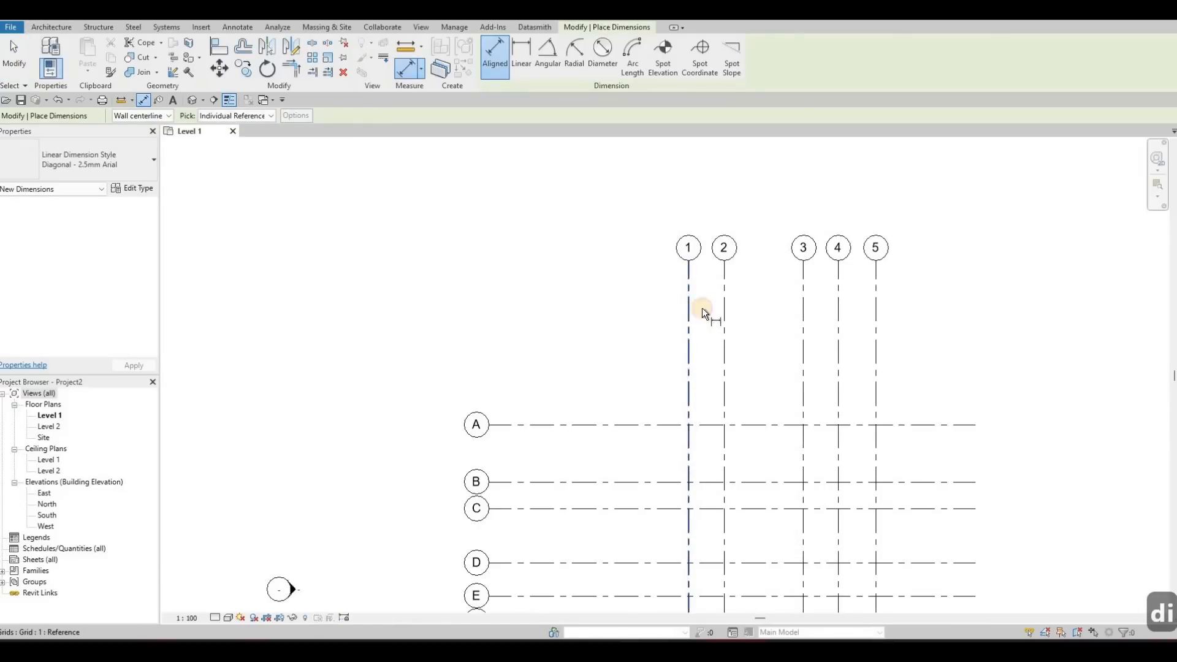
click(723, 309)
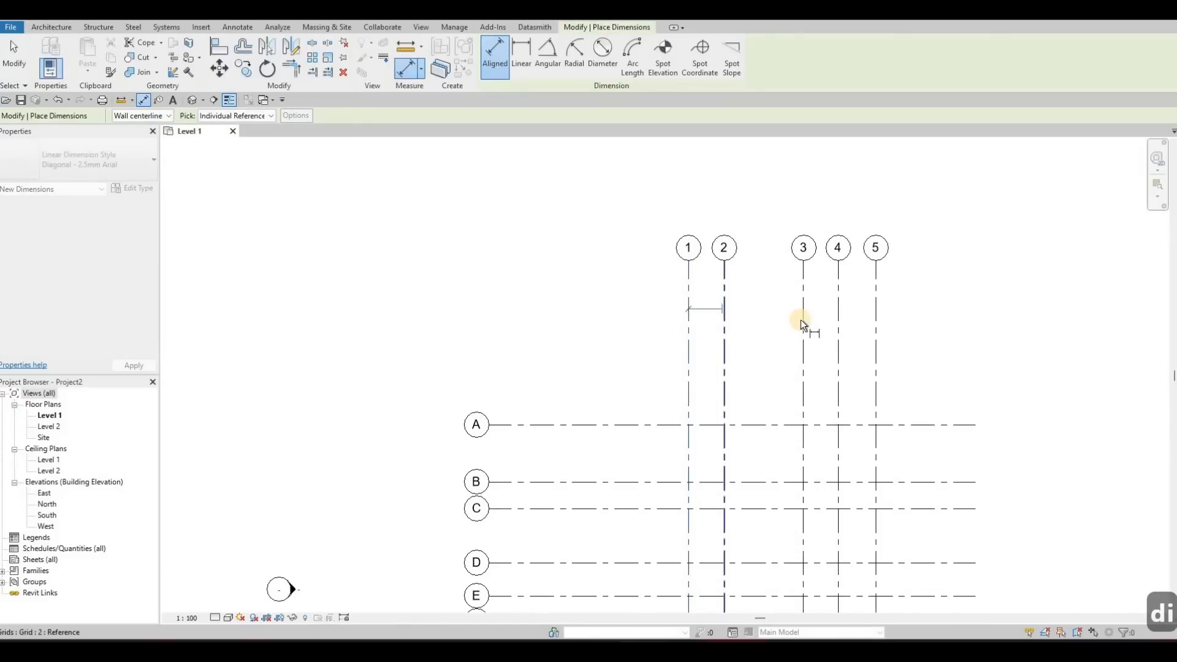
click(836, 321)
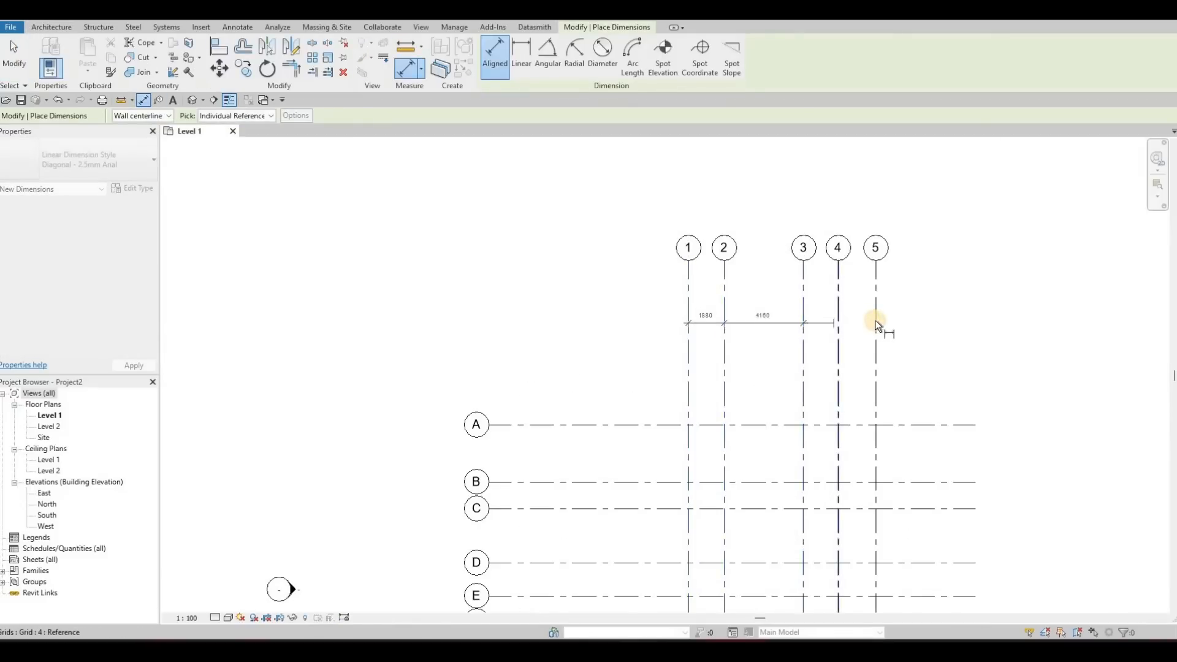
click(839, 319)
click(876, 320)
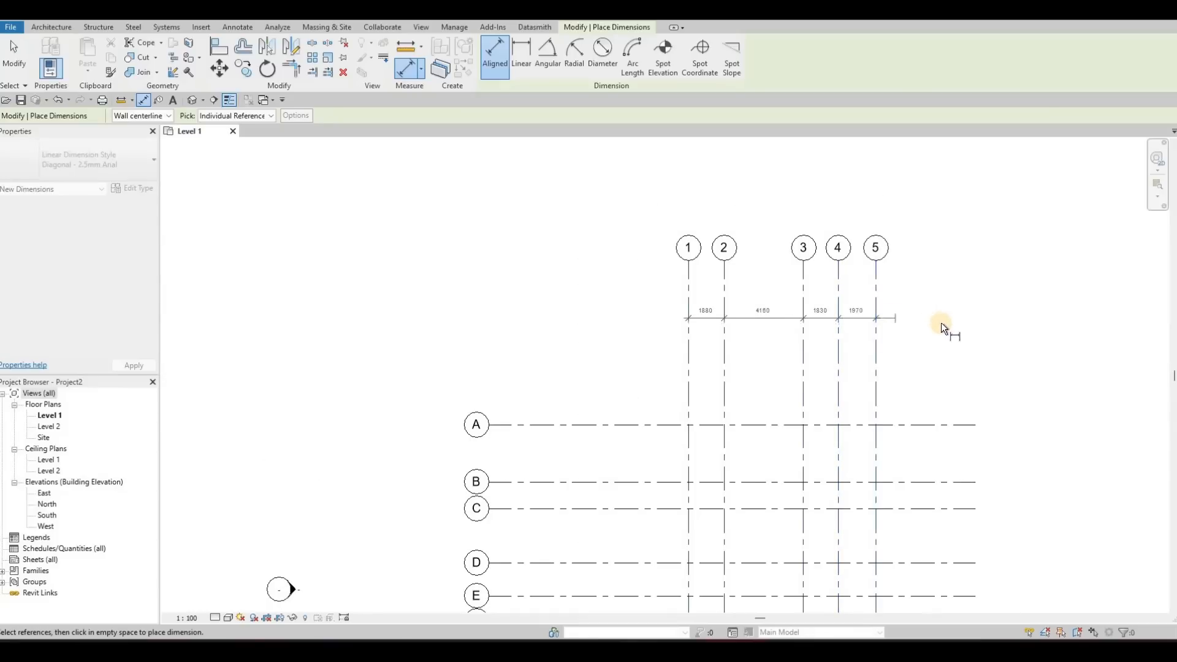
scroll(895, 319, up, 2)
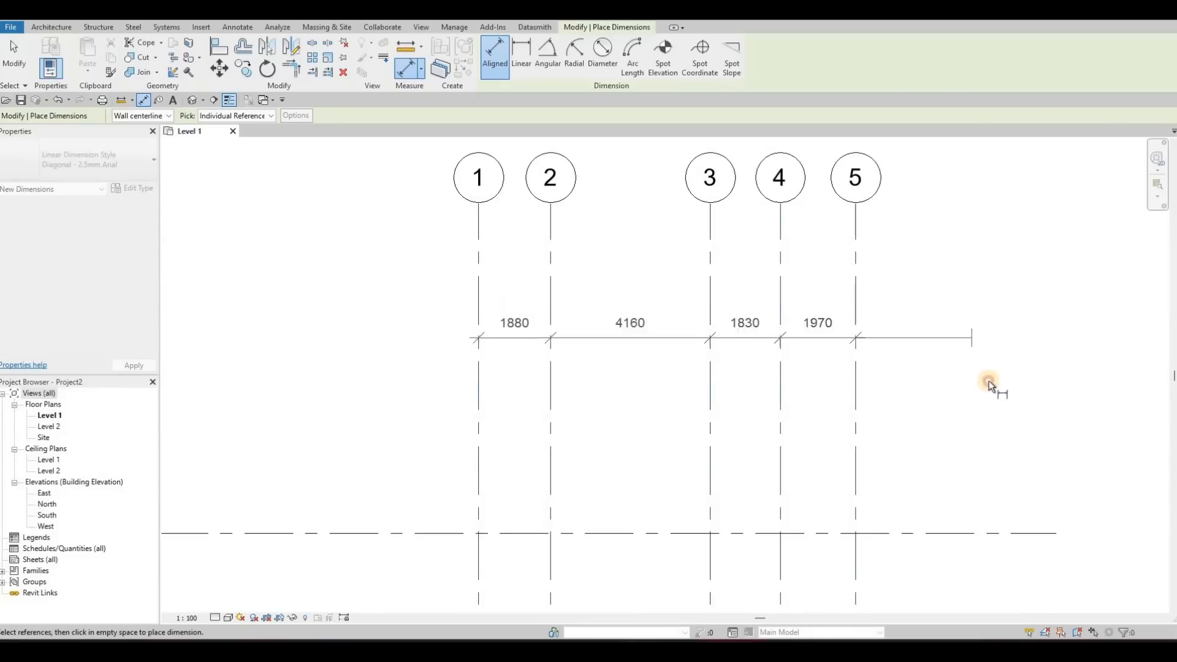
click(738, 413)
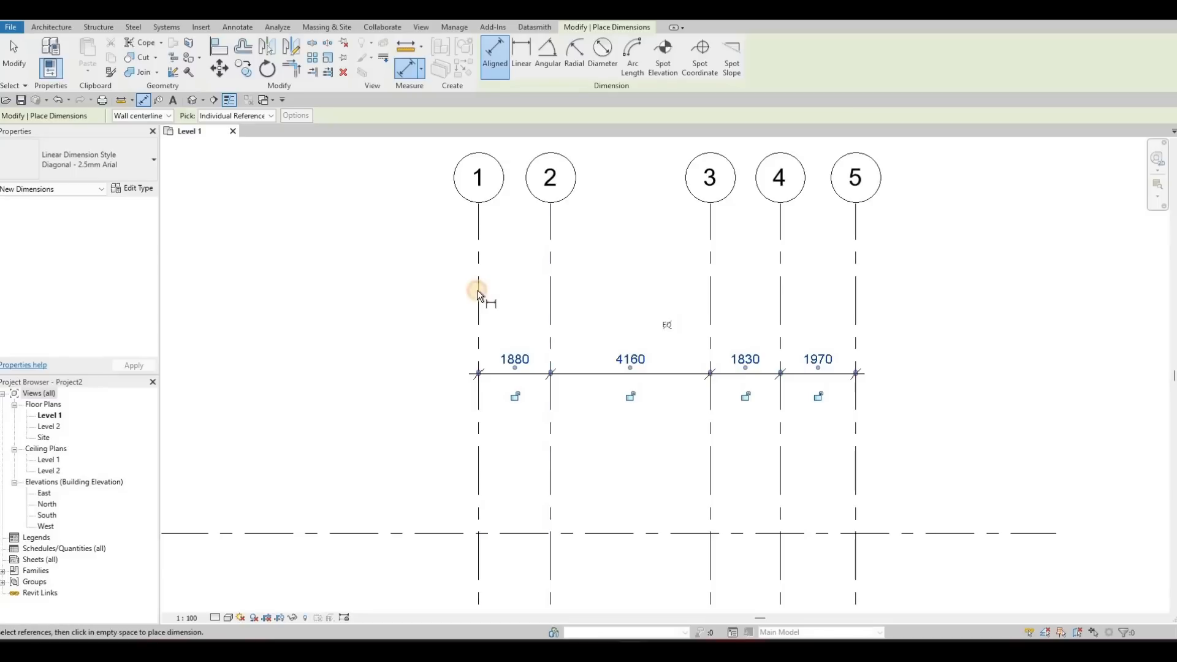
click(857, 297)
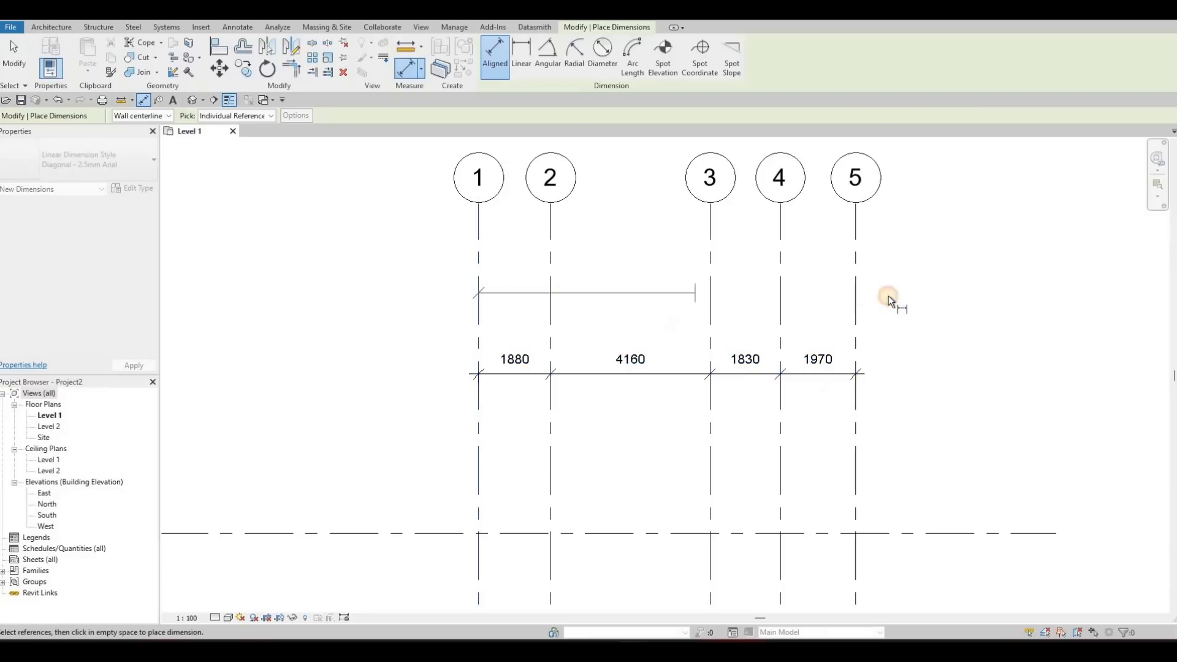
click(964, 300)
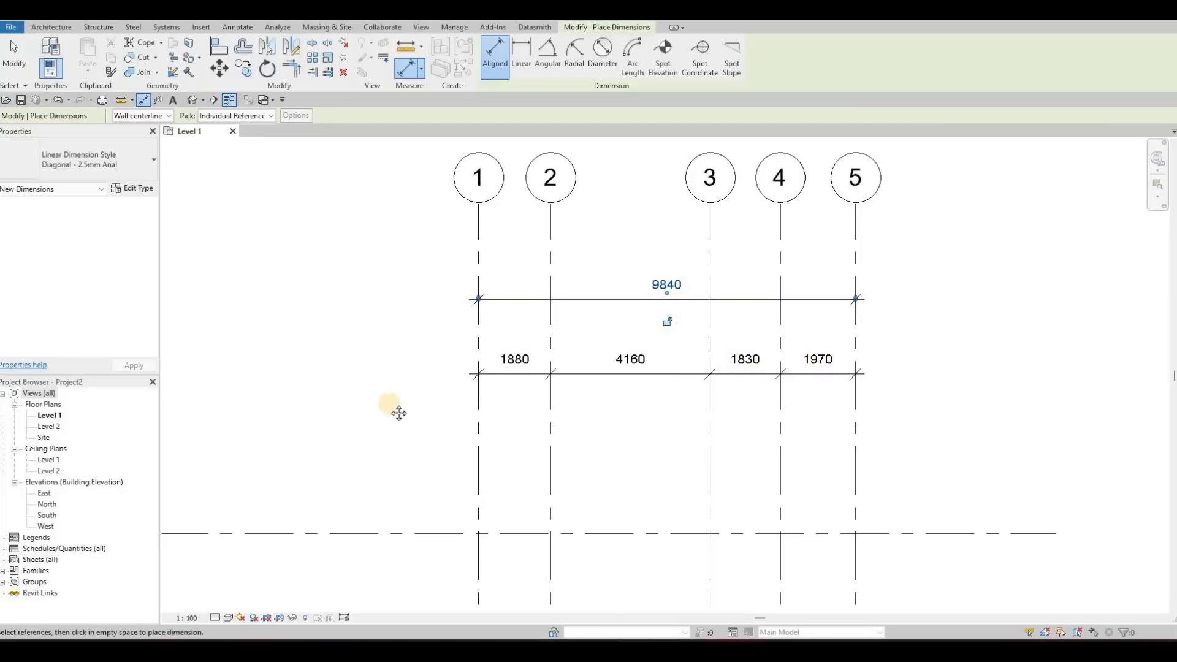
Place an aligned dimension chain along the horizontal grid lines from A through E, to the left of grid line 1
scroll(555, 325, down, 4)
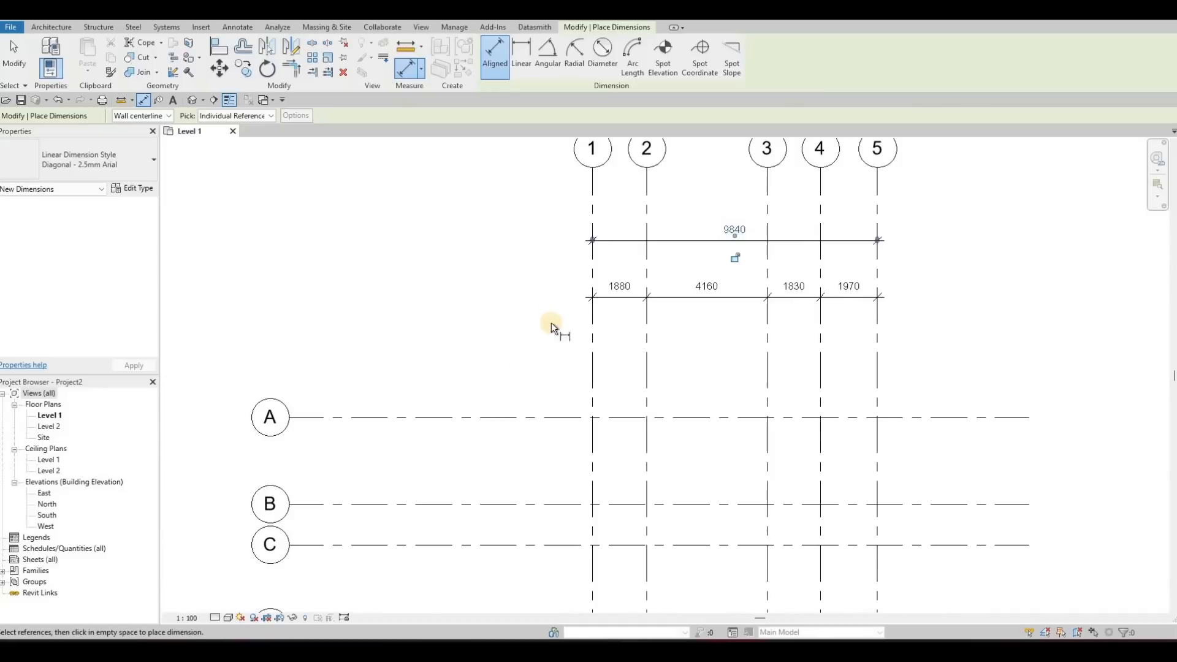
scroll(565, 281, down, 3)
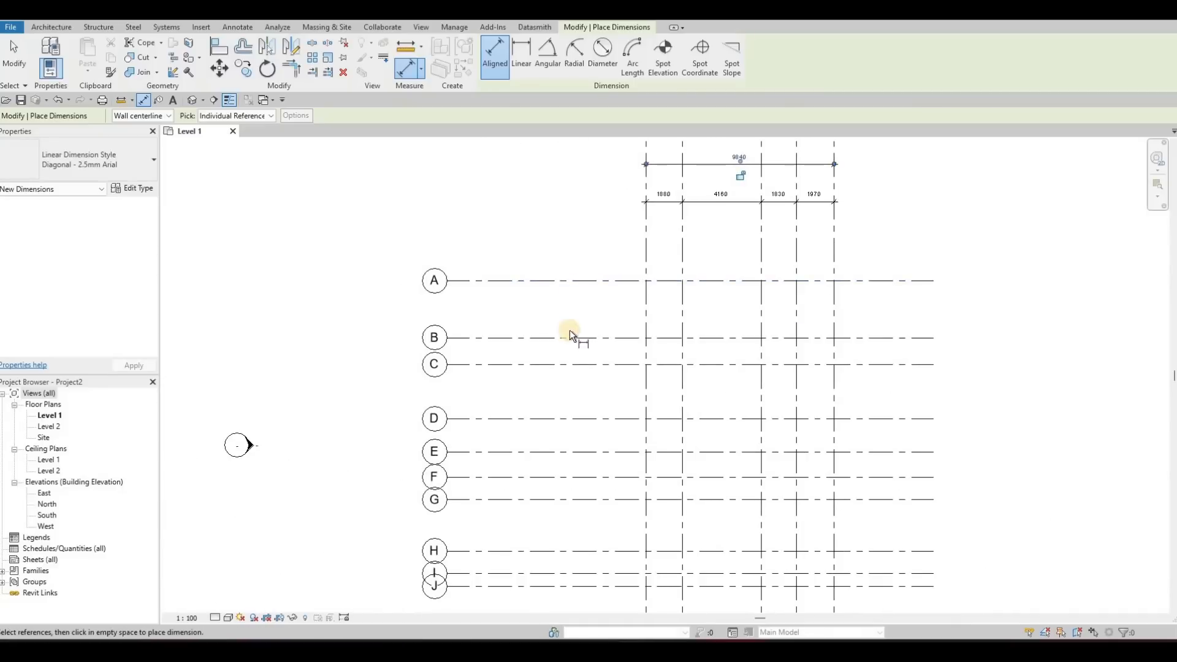
click(569, 336)
click(575, 367)
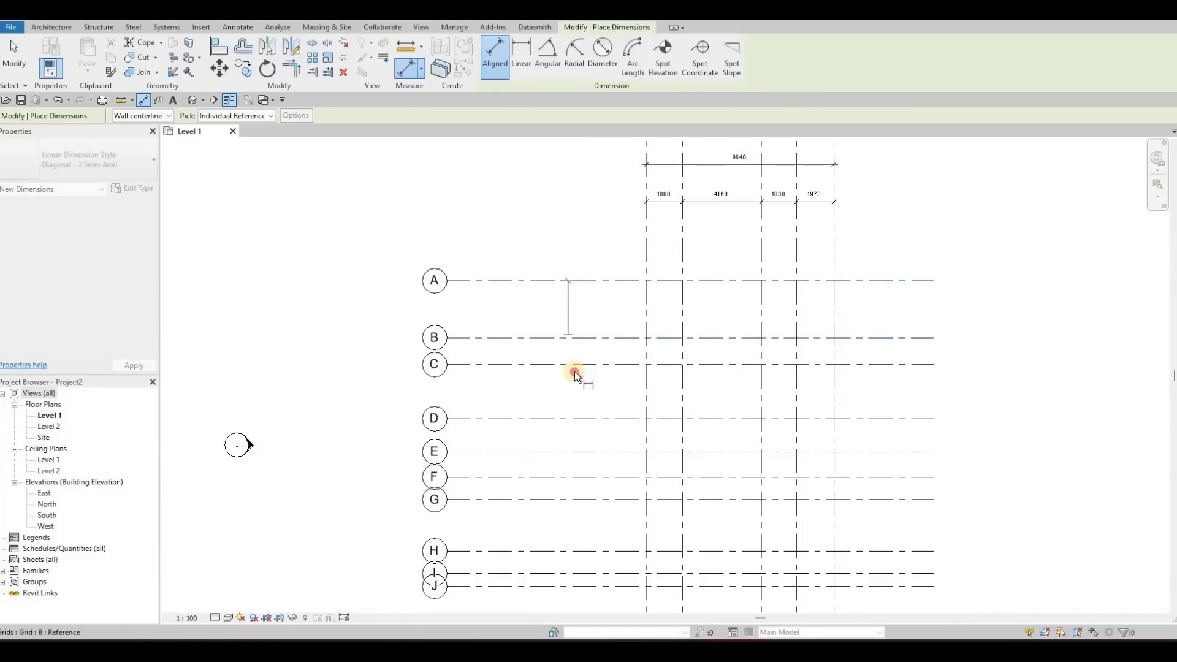
click(574, 416)
click(573, 452)
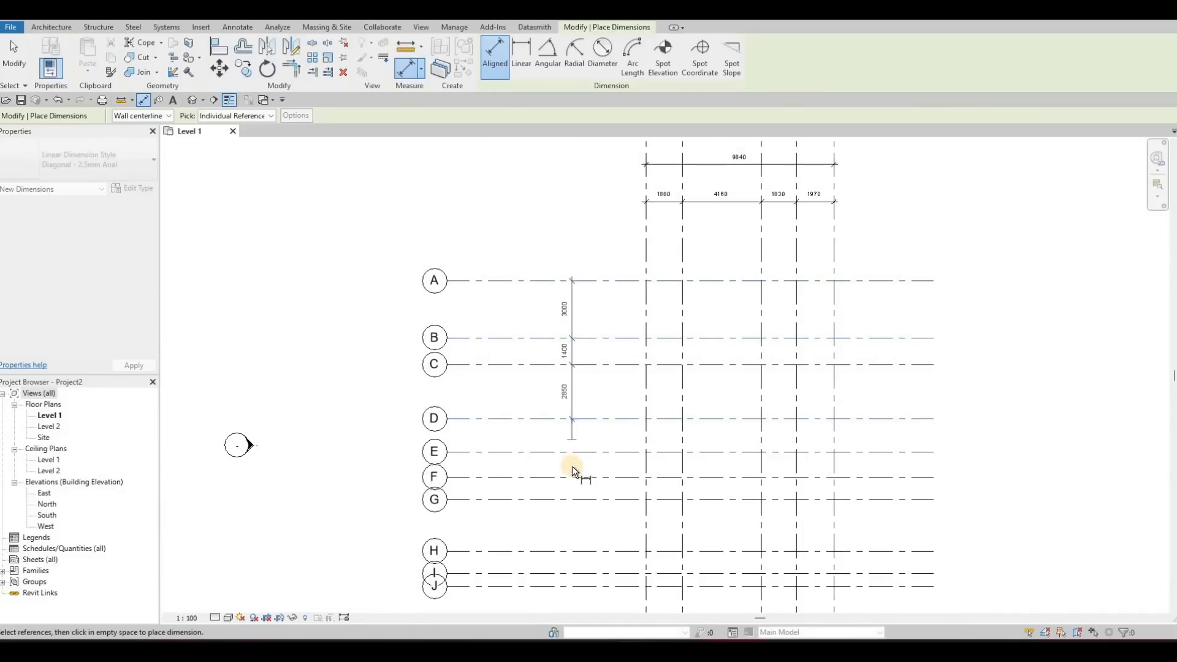
click(571, 471)
click(573, 372)
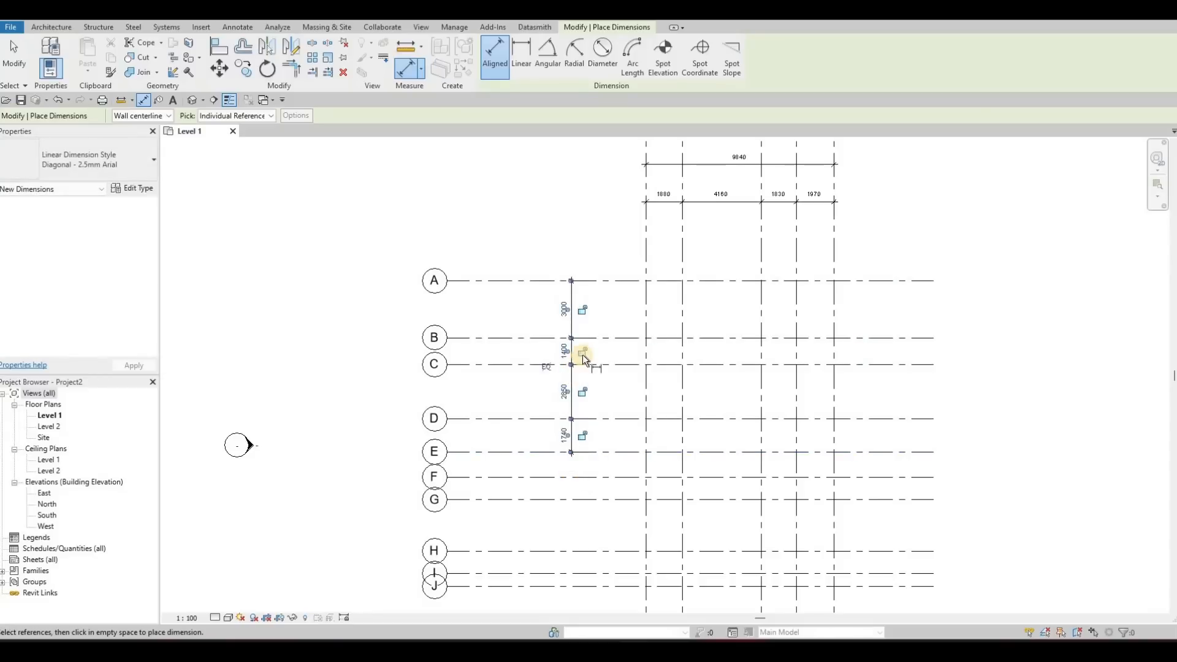
Place an aligned dimension chain along the horizontal grid lines from E through K, in line with the A-to-E chain
middle_drag(589, 445, 589, 352)
scroll(573, 370, up, 4)
click(578, 348)
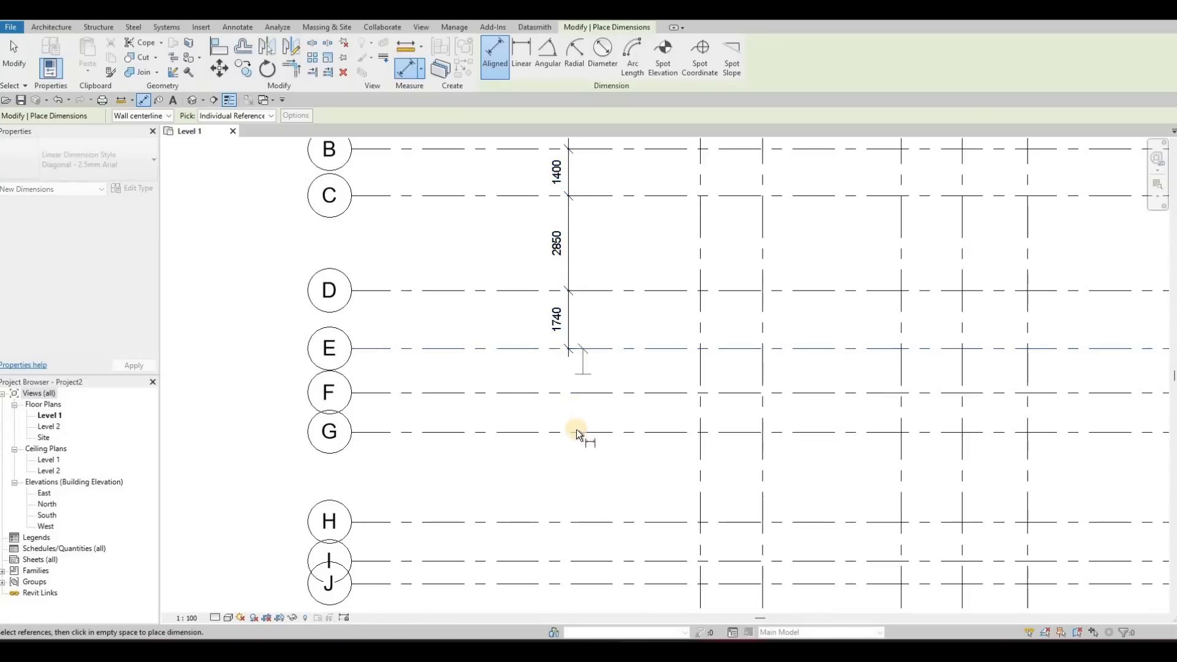
click(576, 396)
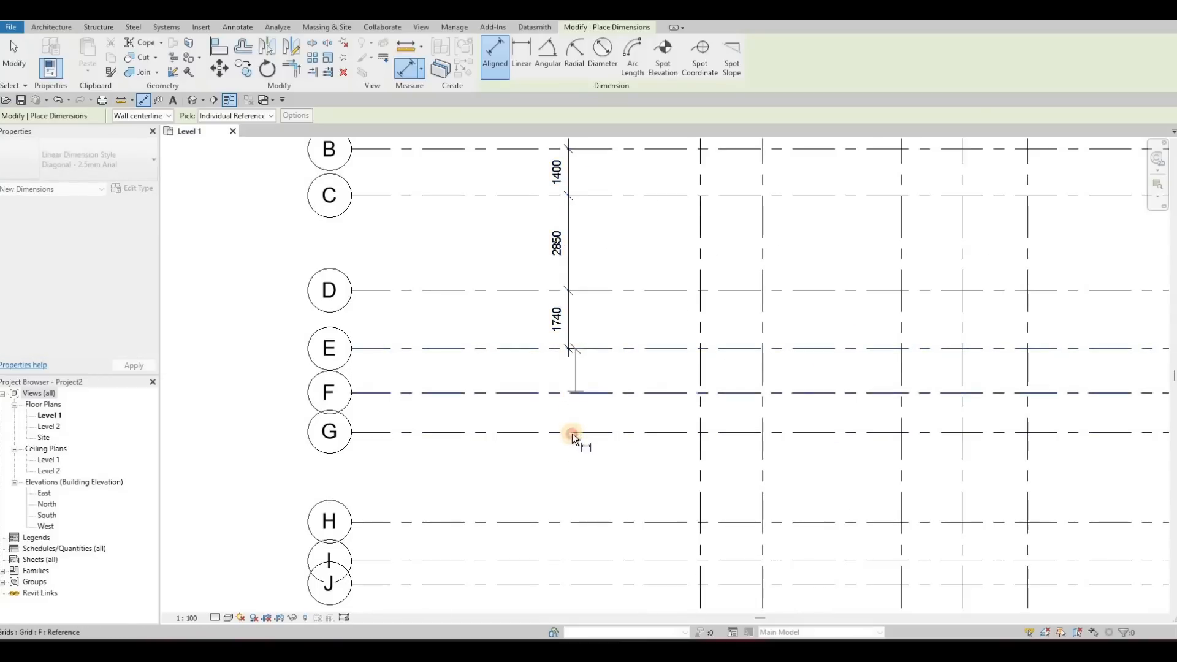
click(577, 518)
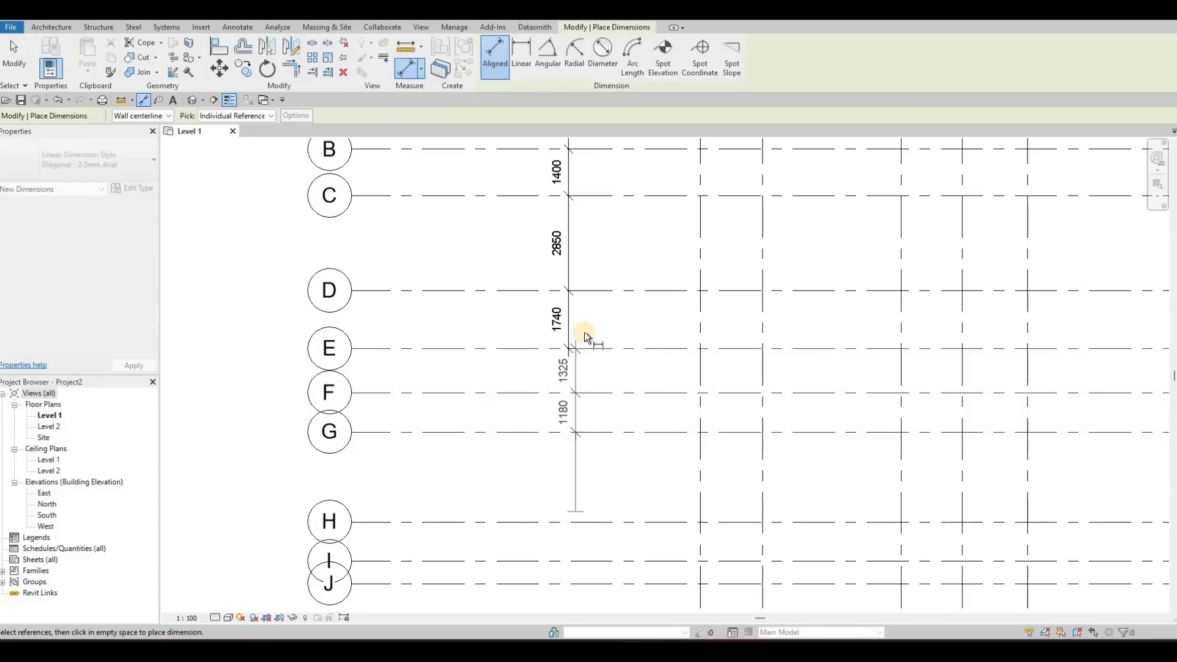
middle_drag(575, 577, 574, 400)
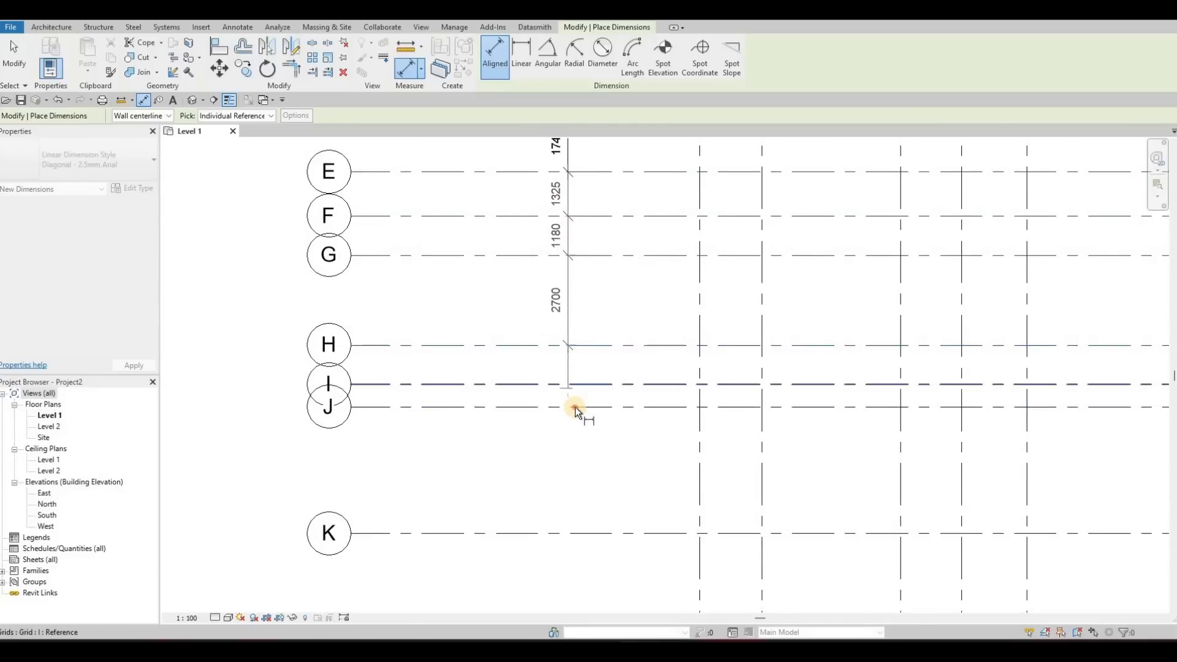
click(573, 385)
click(573, 528)
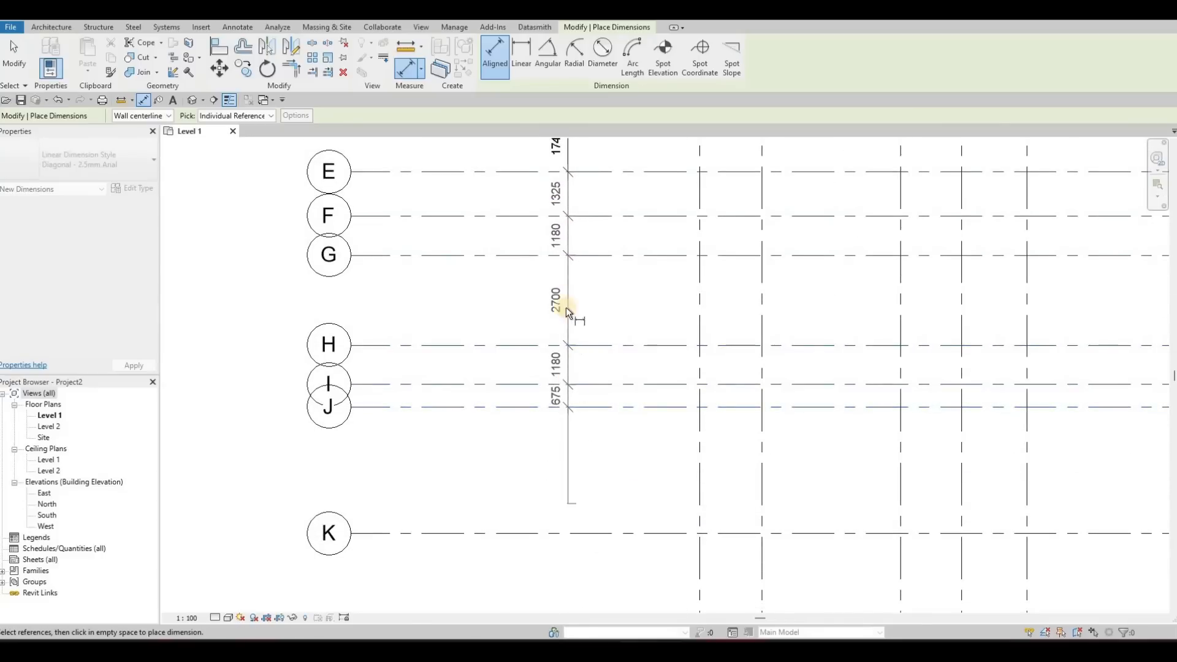
middle_drag(565, 307, 570, 411)
middle_drag(567, 195, 565, 330)
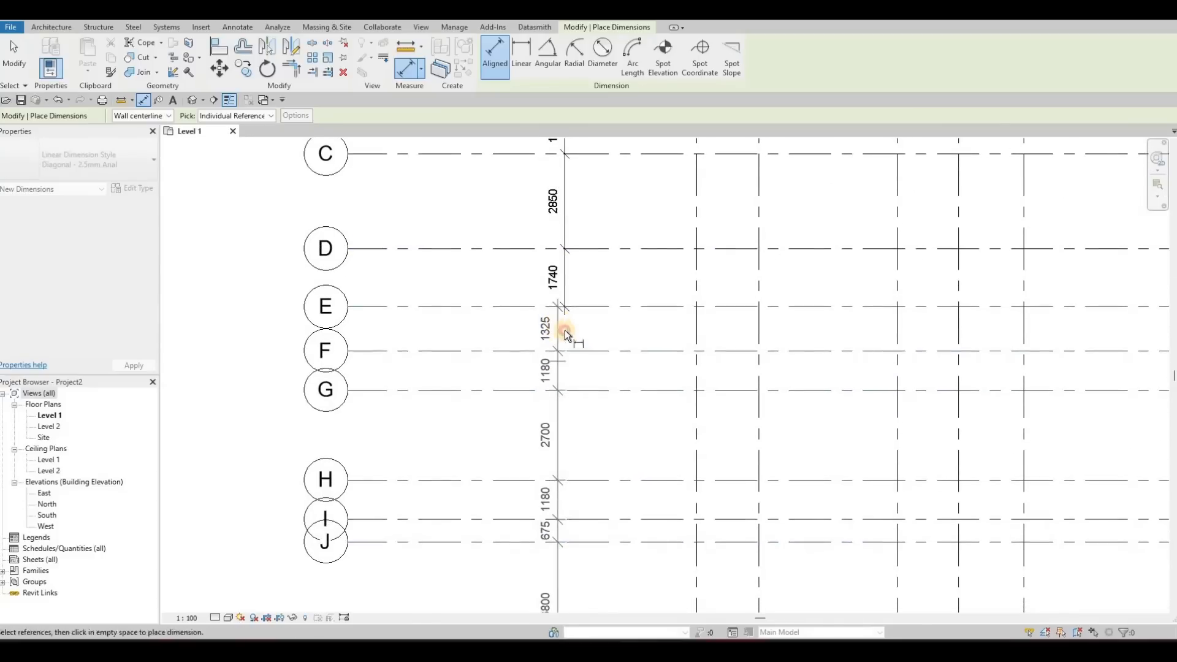
scroll(571, 188, down, 4)
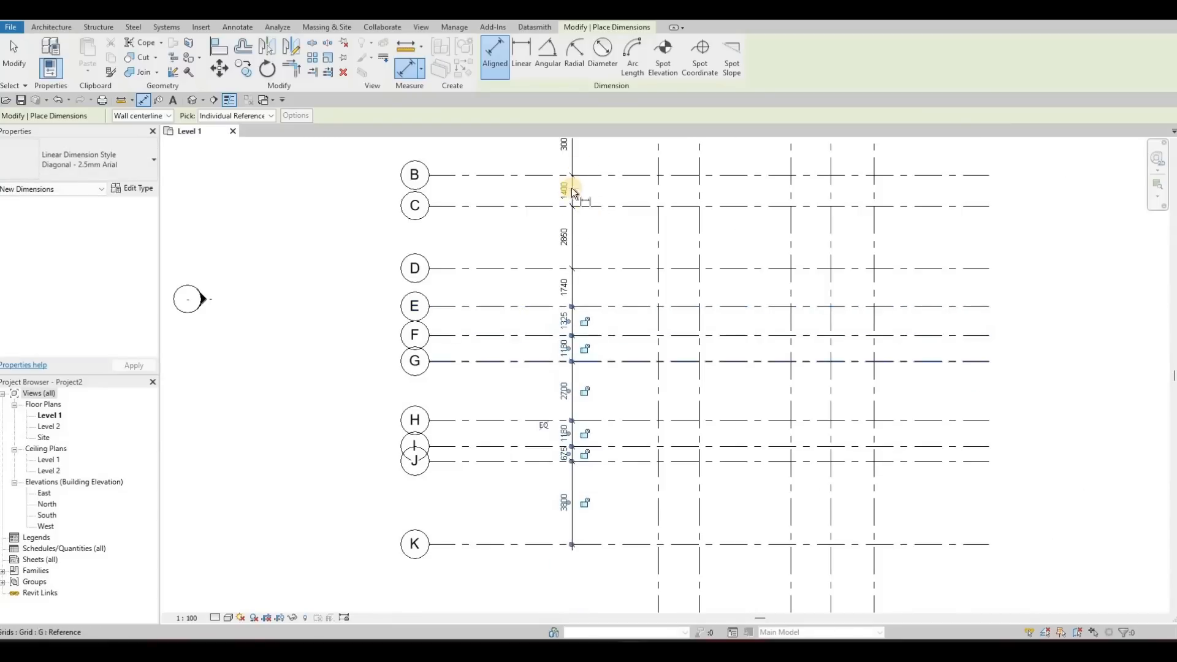
key(Escape)
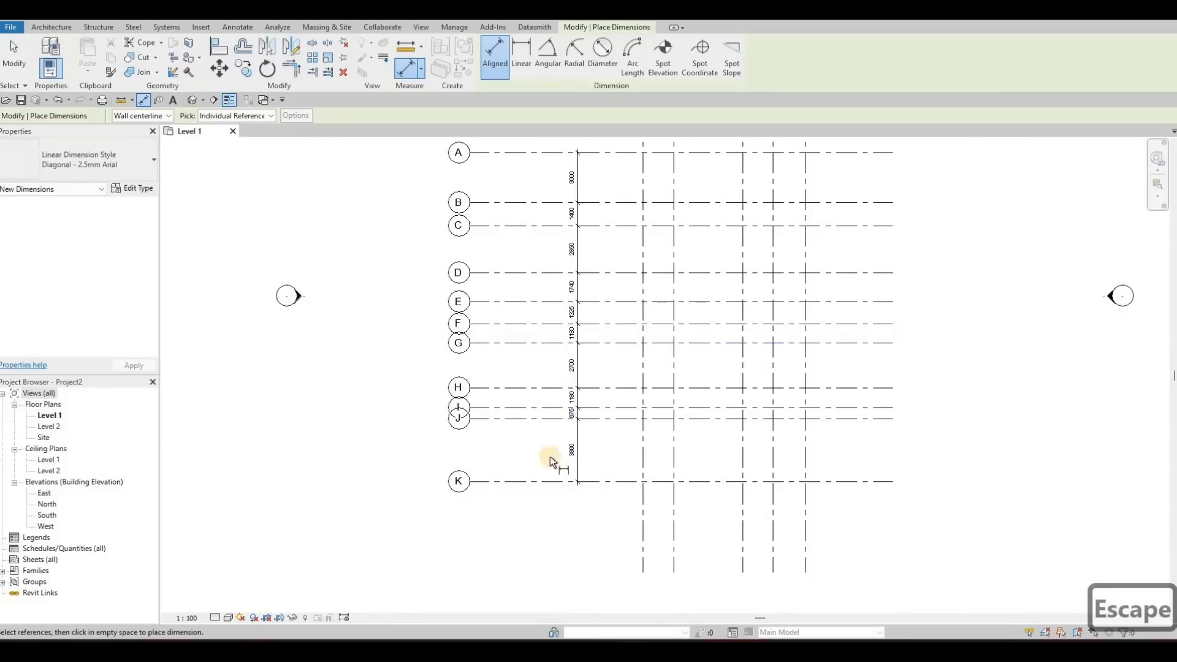
Place an overall aligned dimension from grid line A to K, between the spacing chain and the grid bubbles
scroll(579, 417, up, 5)
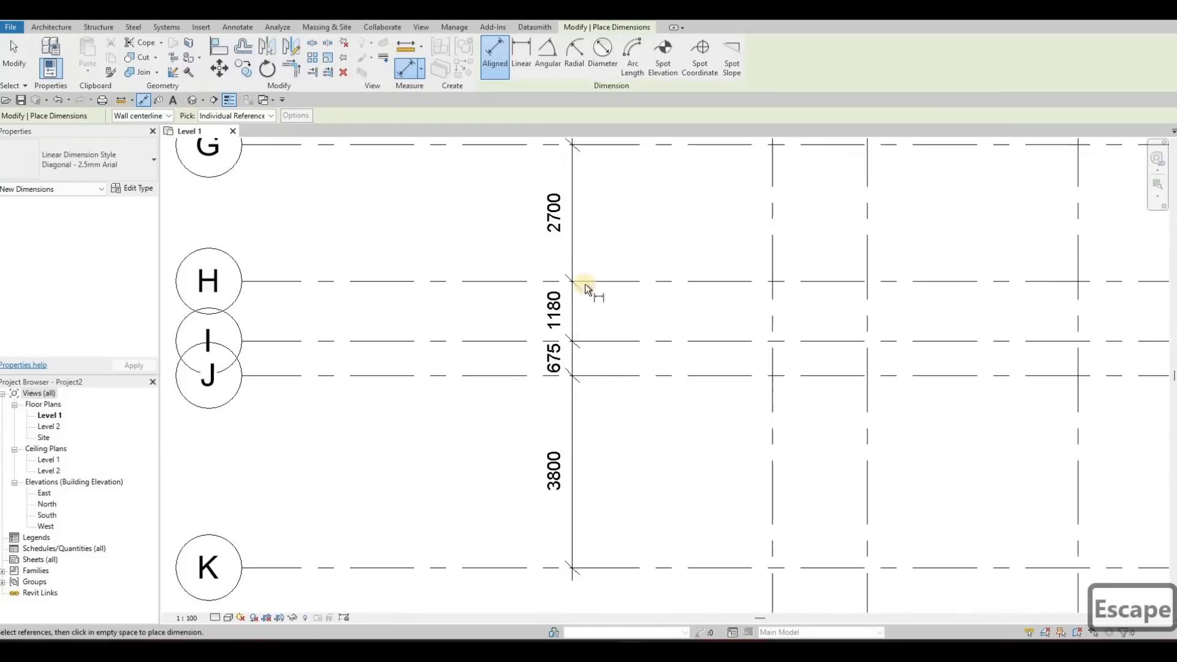
scroll(583, 299, down, 6)
middle_drag(557, 181, 567, 171)
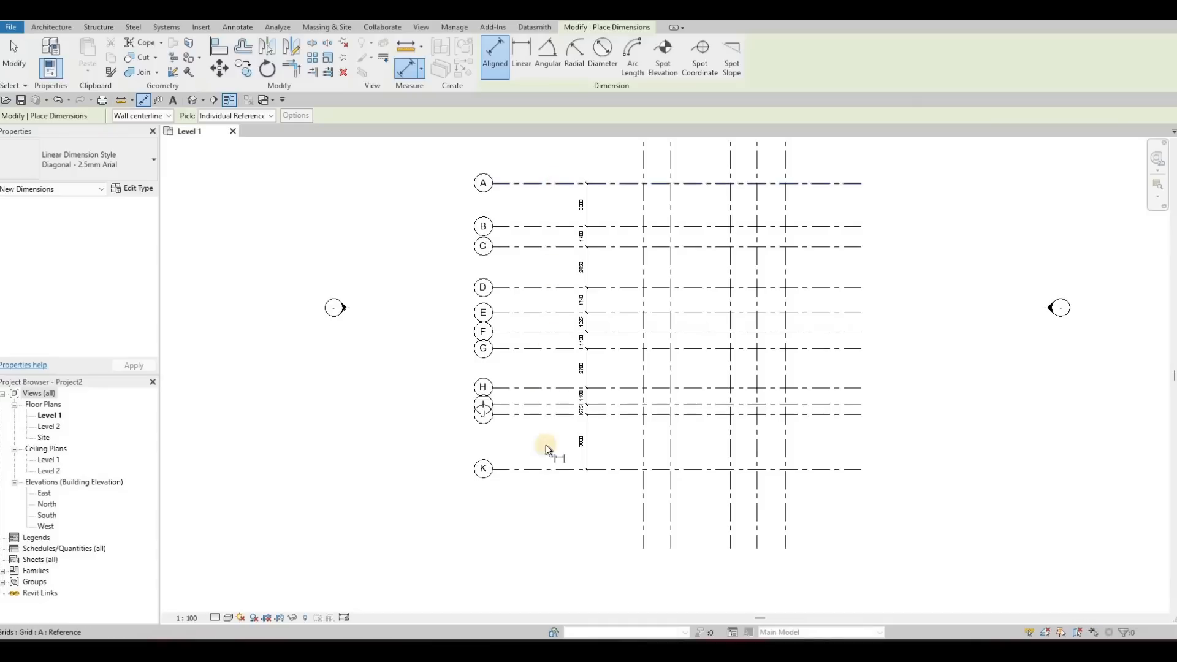
click(562, 468)
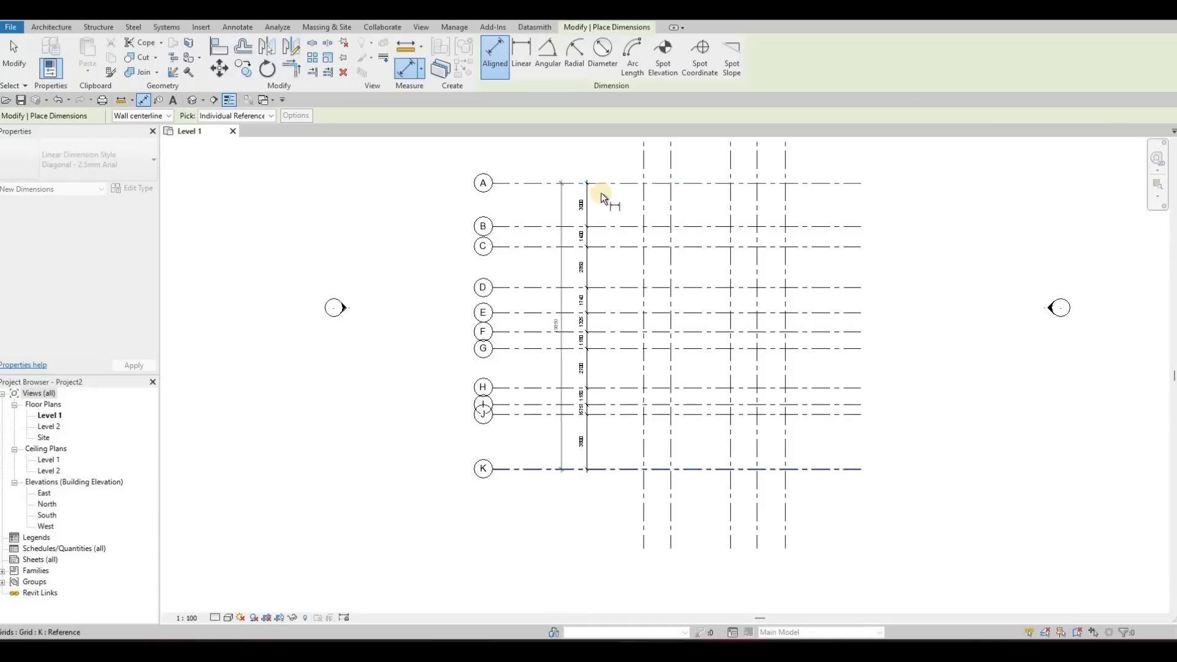
click(561, 241)
scroll(593, 236, up, 5)
key(Escape)
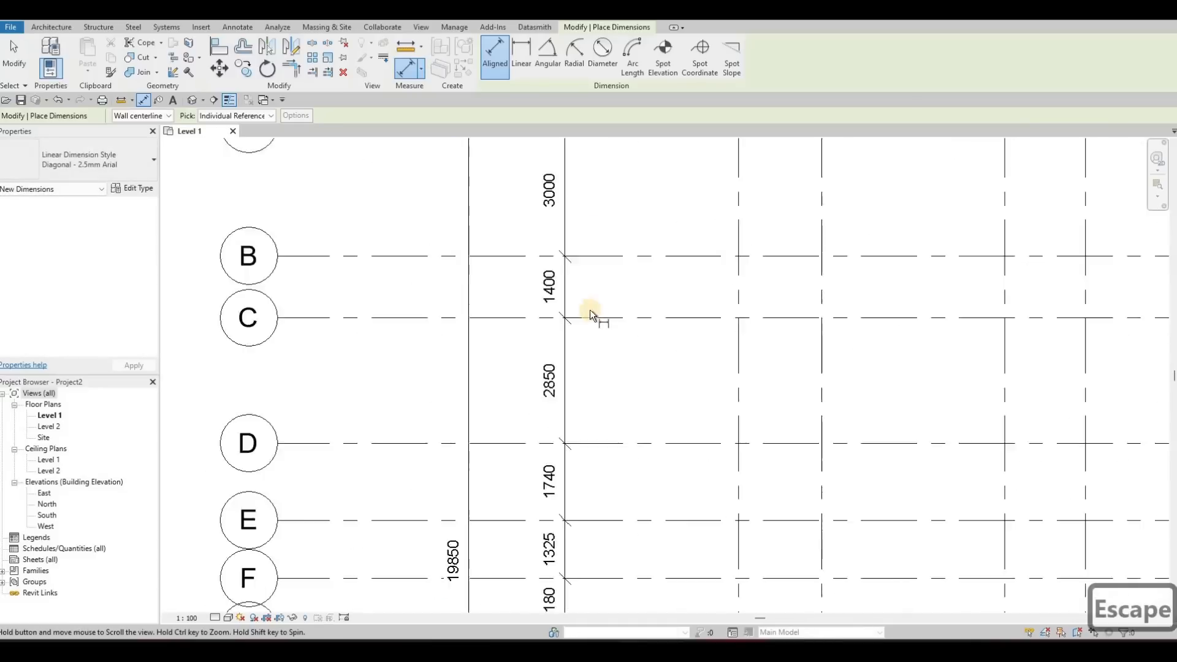
Examine the spacing dimensions from grid line A down to K, the overall dimension, and the complete dimensioned grid layout
scroll(615, 229, down, 2)
scroll(623, 221, up, 4)
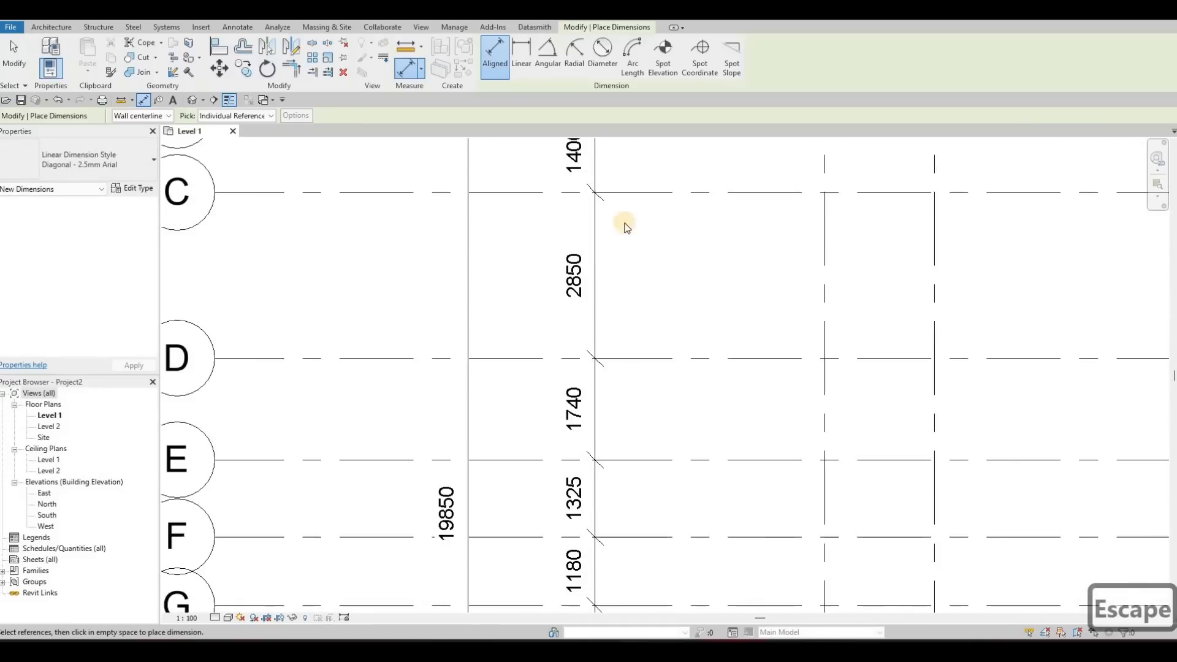
middle_drag(639, 307, 654, 233)
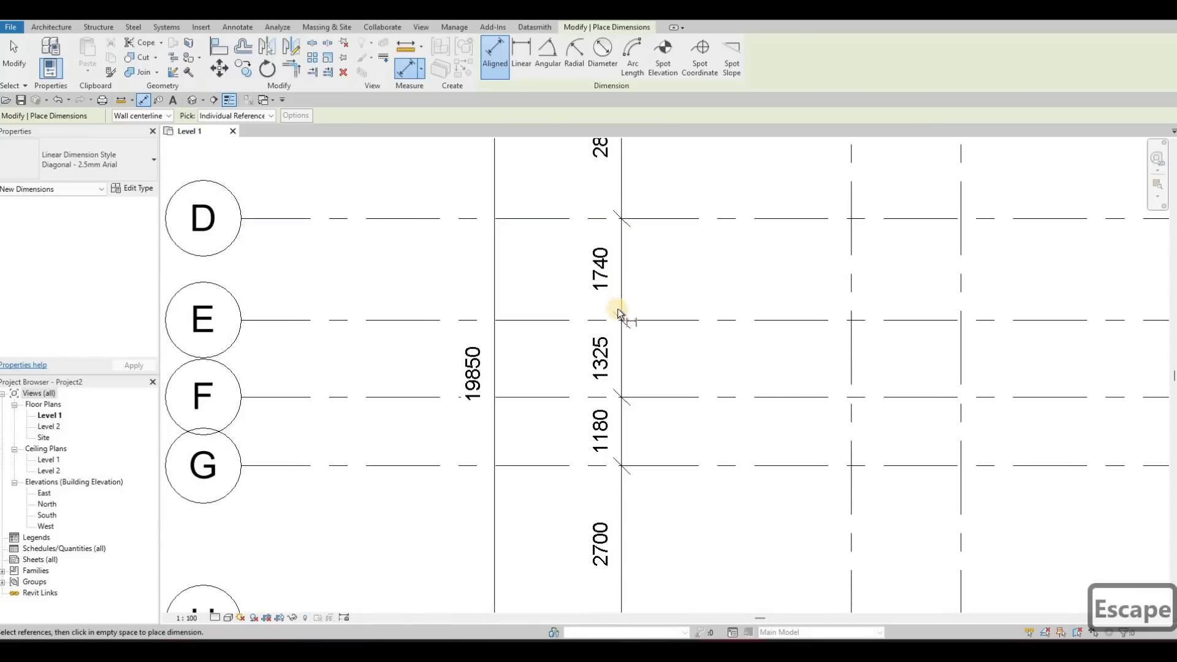
middle_drag(621, 321, 609, 260)
middle_drag(610, 308, 618, 289)
middle_drag(614, 359, 612, 312)
middle_drag(618, 428, 602, 371)
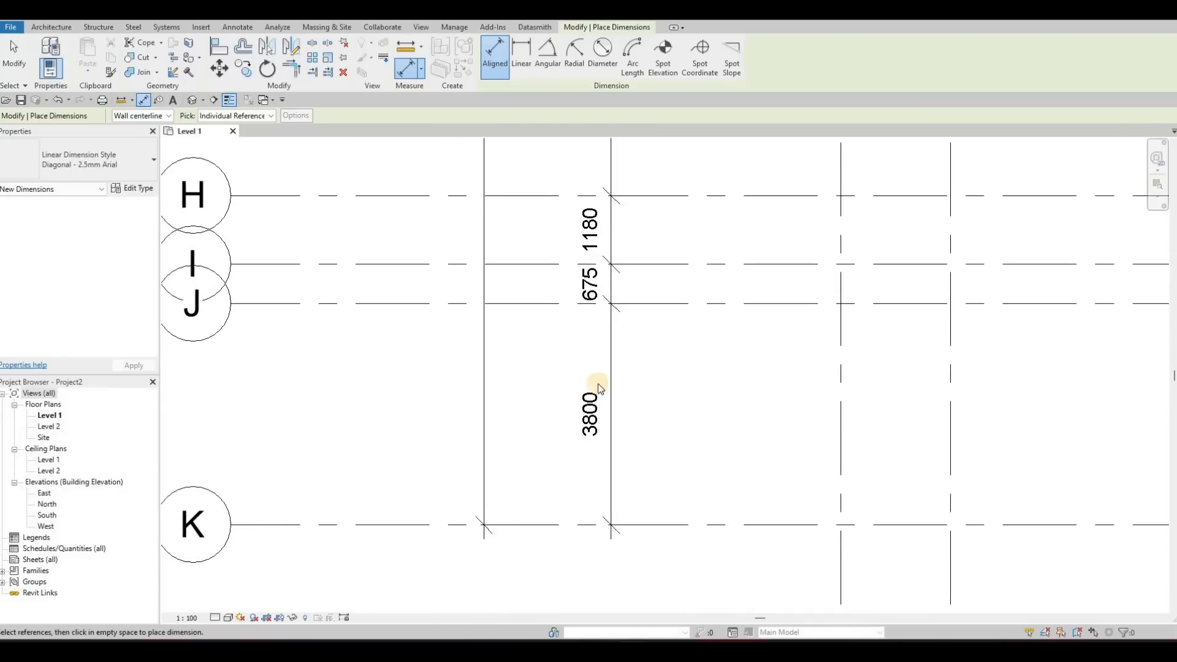
scroll(532, 258, down, 2)
scroll(528, 258, down, 1)
scroll(524, 259, up, 3)
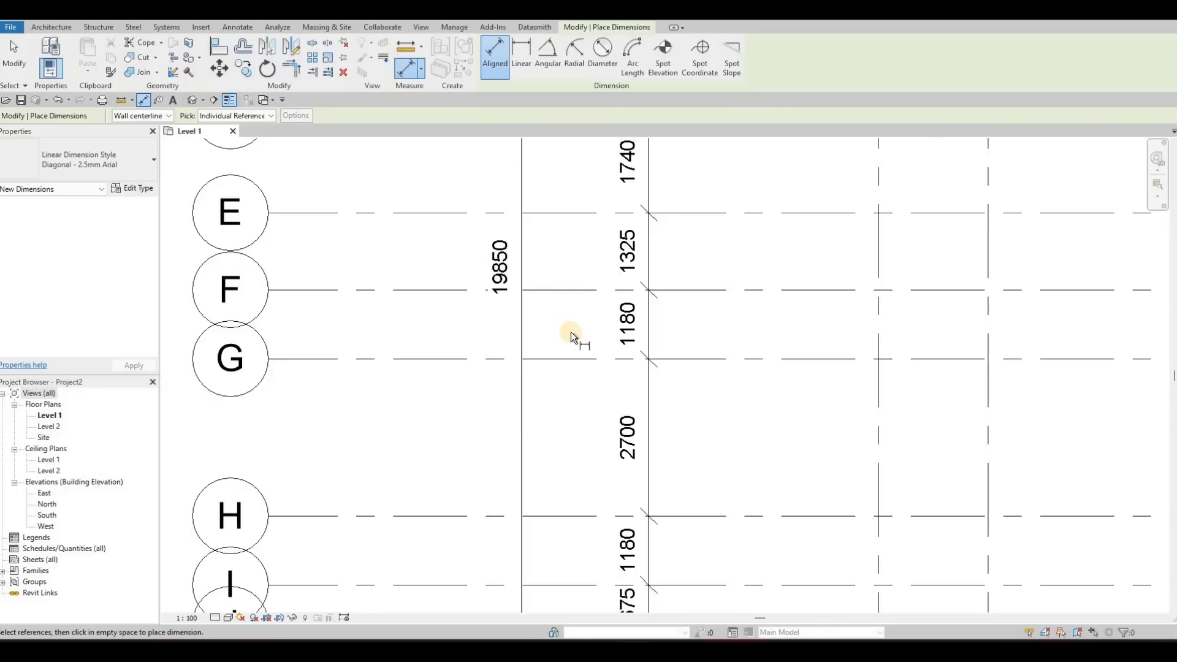
scroll(568, 331, down, 5)
middle_drag(606, 287, 583, 317)
scroll(582, 317, down, 2)
middle_drag(585, 175, 581, 219)
key(Escape)
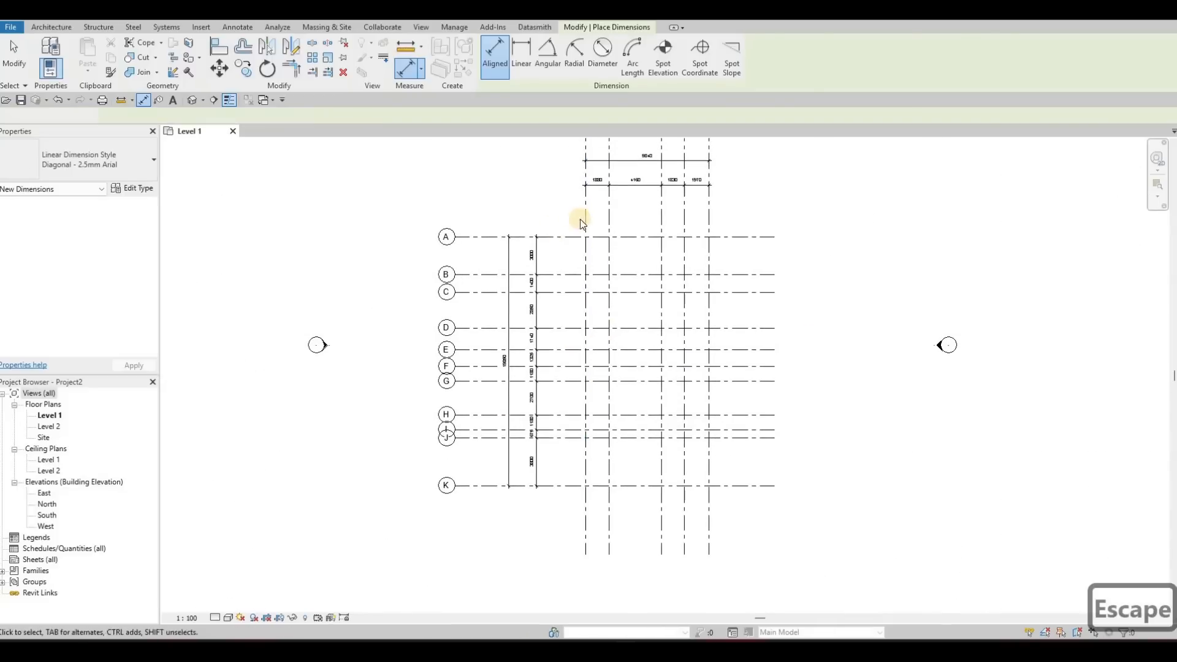
middle_drag(680, 164, 664, 201)
scroll(558, 383, down, 1)
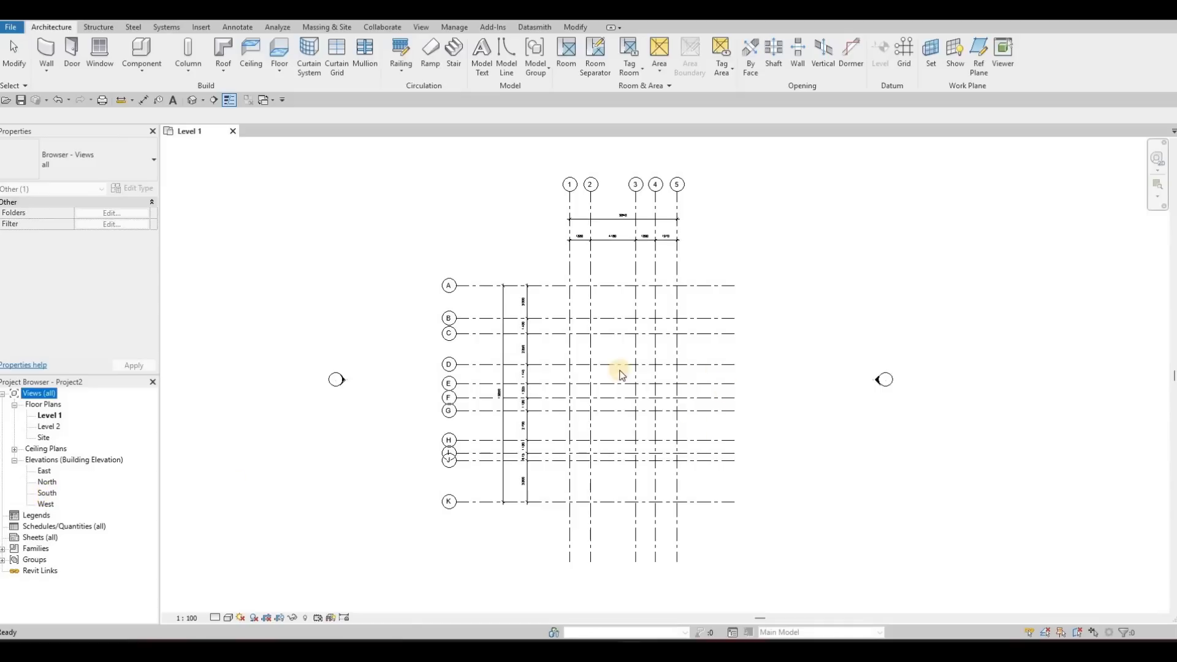
Open the South elevation view and set the elevation of Level 2 to 3000
double_click(50, 498)
scroll(893, 352, down, 4)
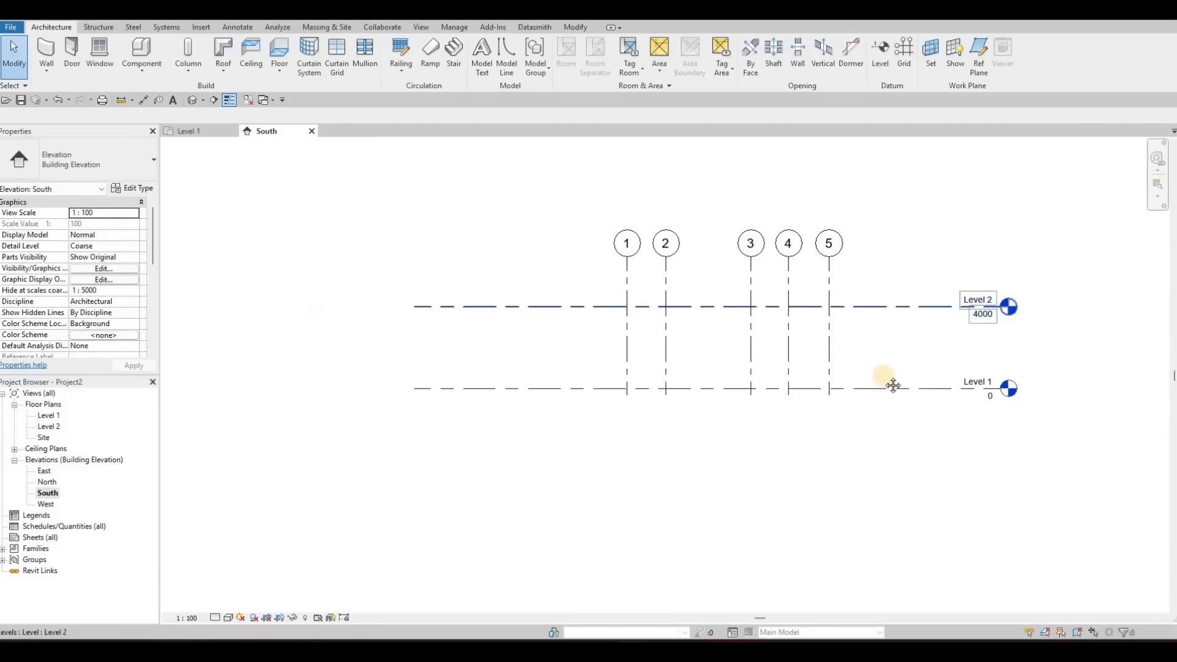
click(898, 336)
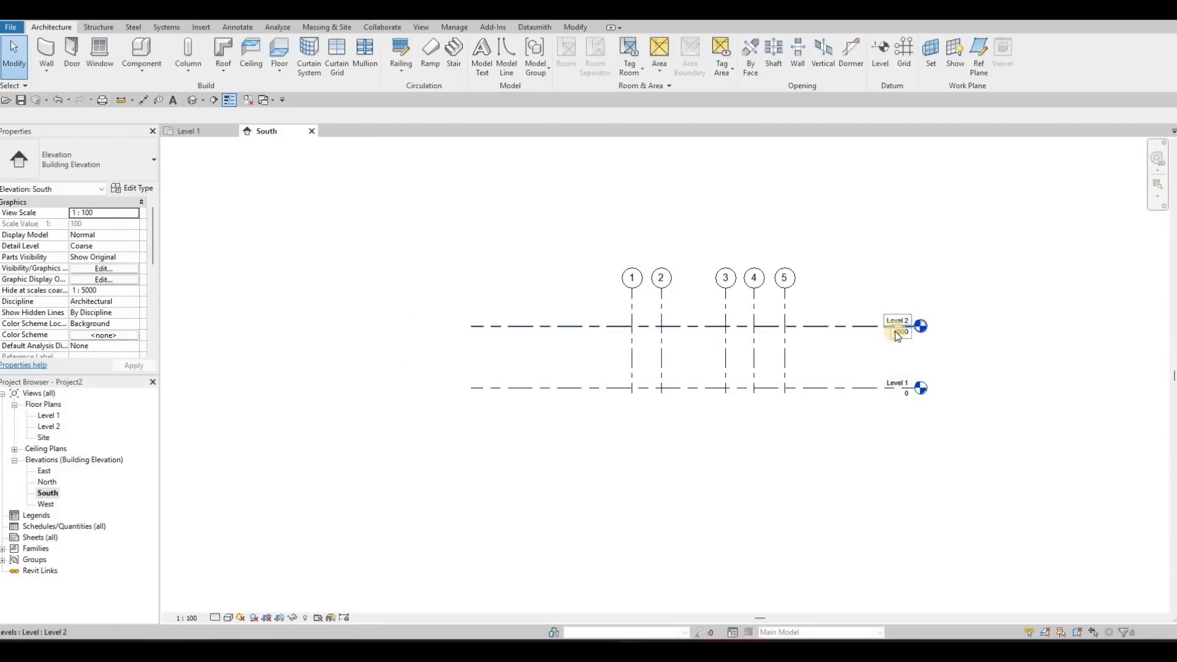
scroll(903, 339, up, 3)
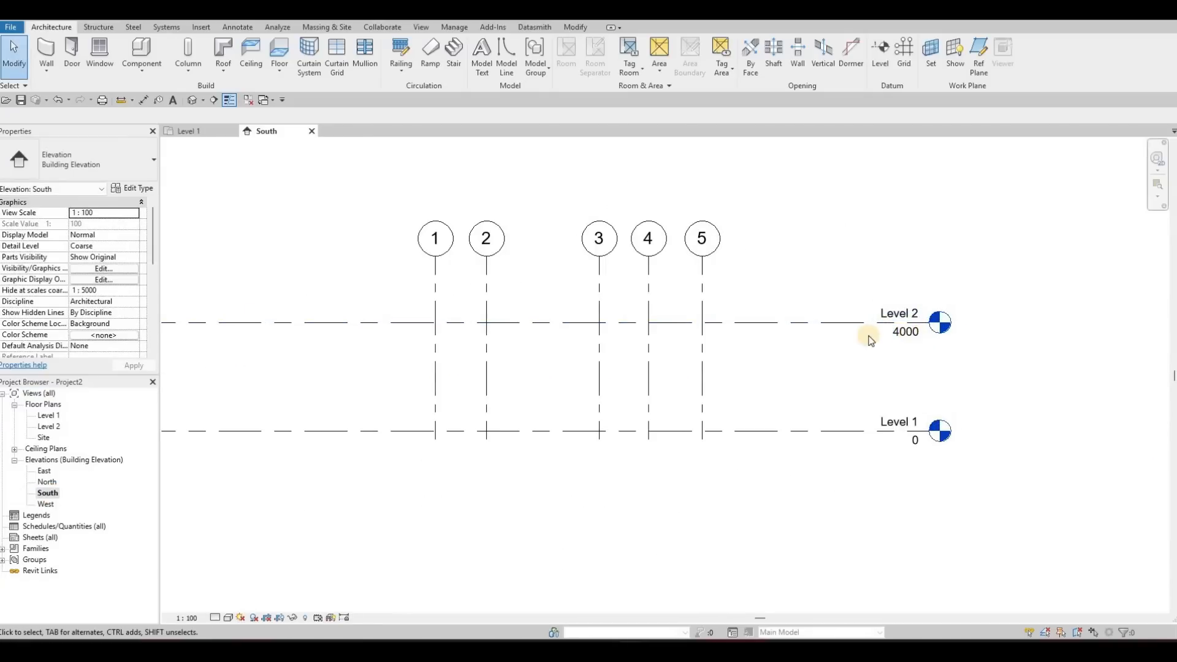
middle_drag(935, 313, 953, 299)
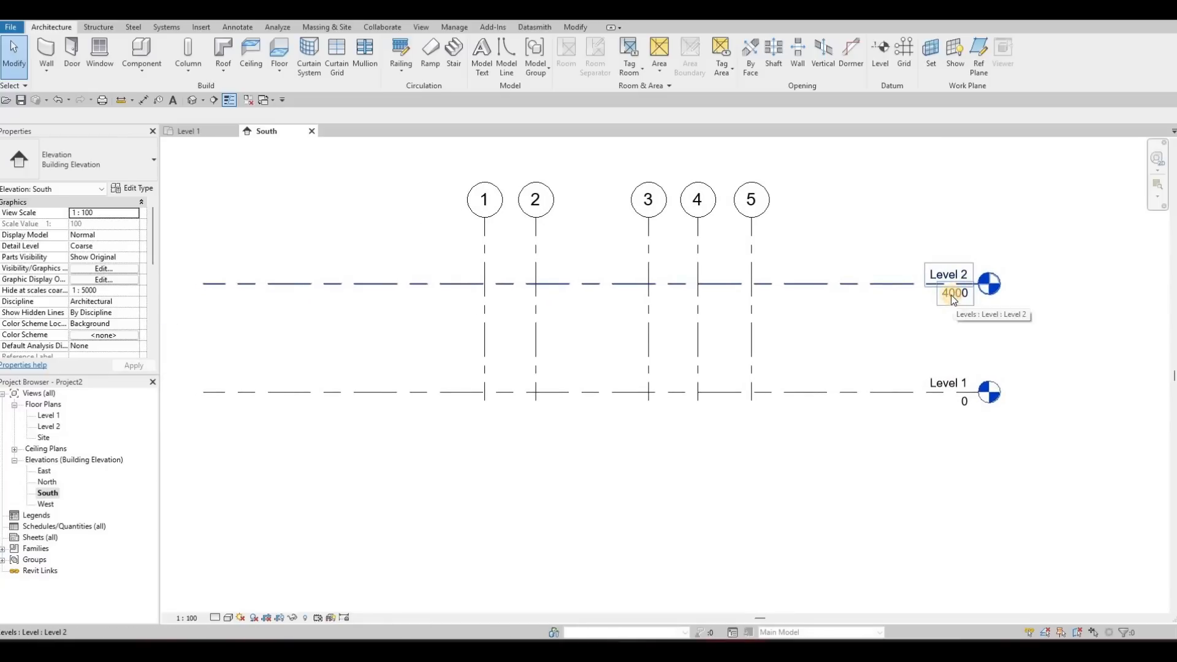
click(954, 293)
click(954, 293)
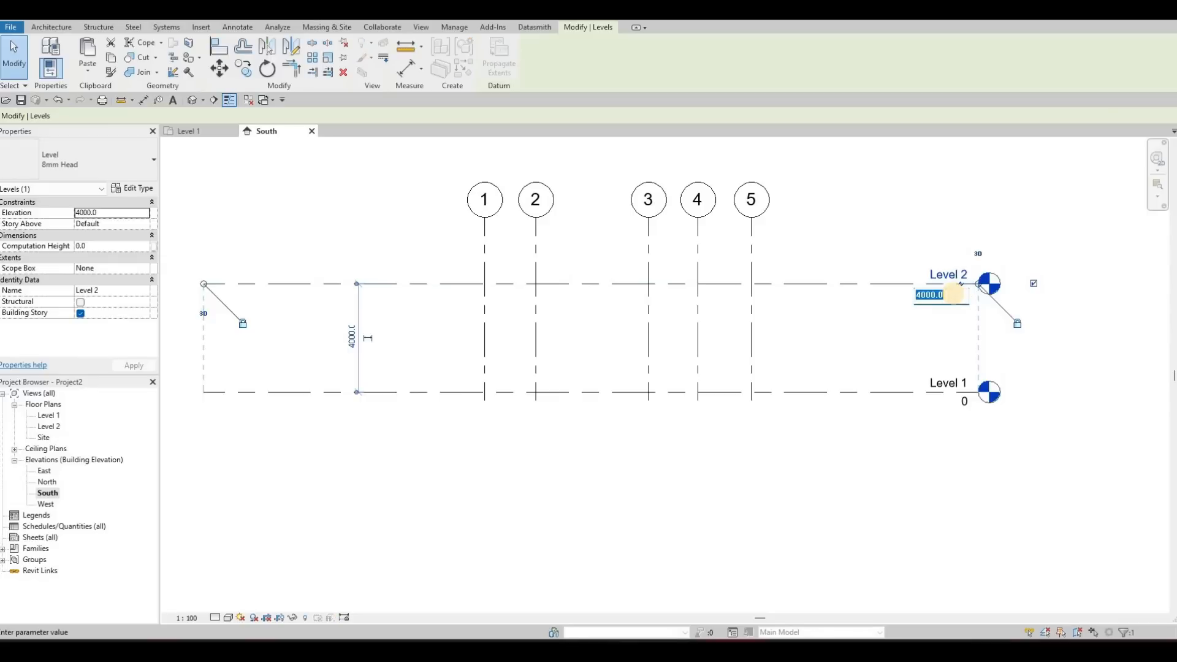
text(300)
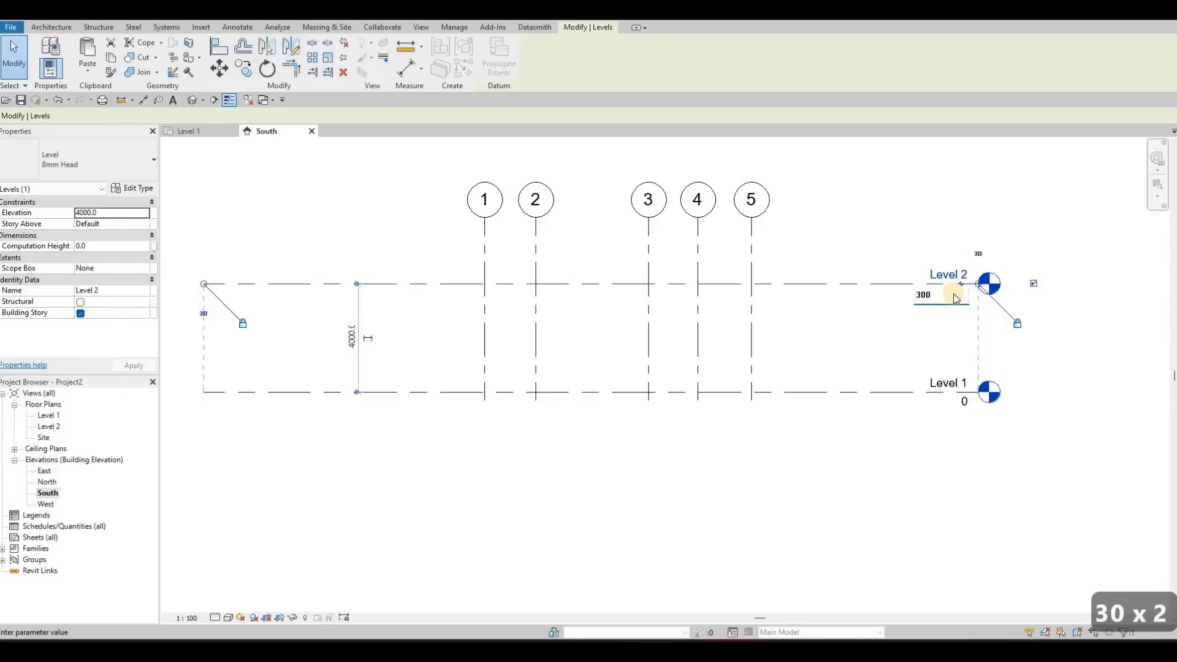
key(Return)
key(Escape)
key(Escape)
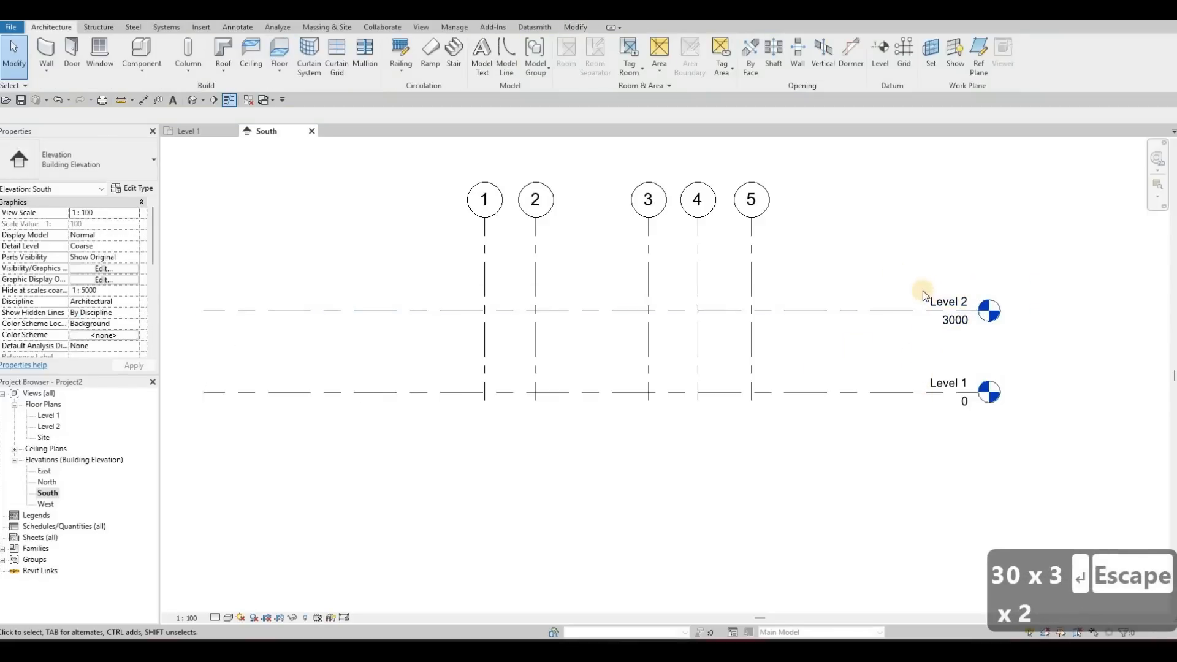
Extend the bubble ends of grid lines 1 to 5 upward in the South elevation, well above Level 2
scroll(815, 288, down, 4)
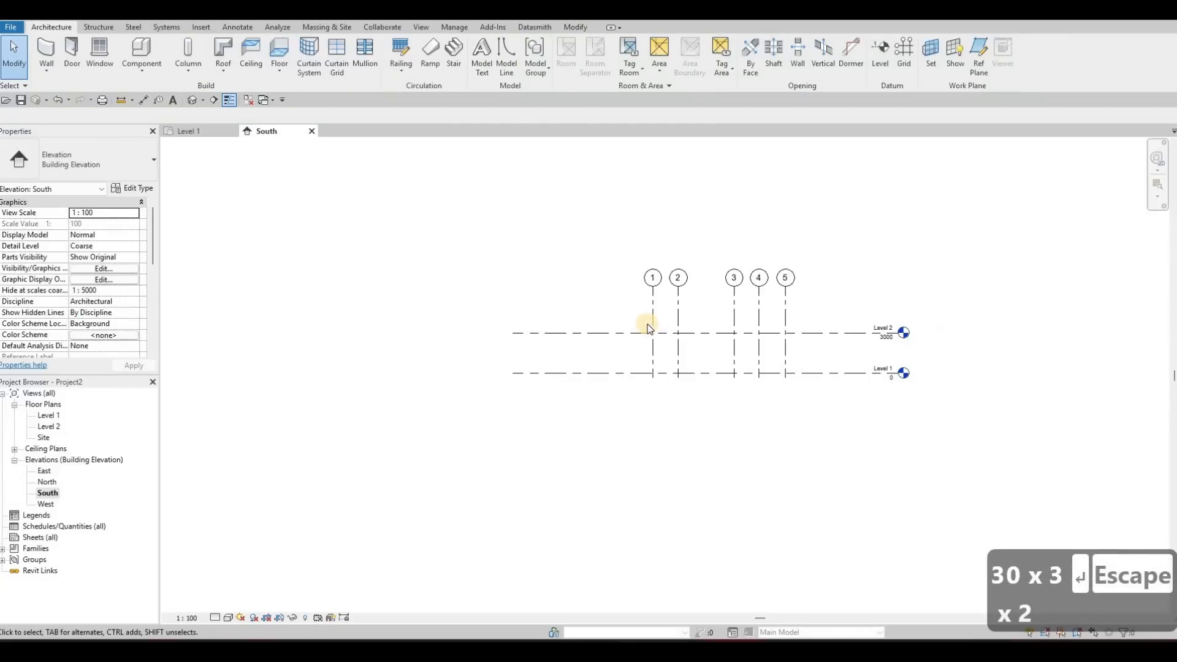
scroll(643, 318, down, 2)
click(640, 304)
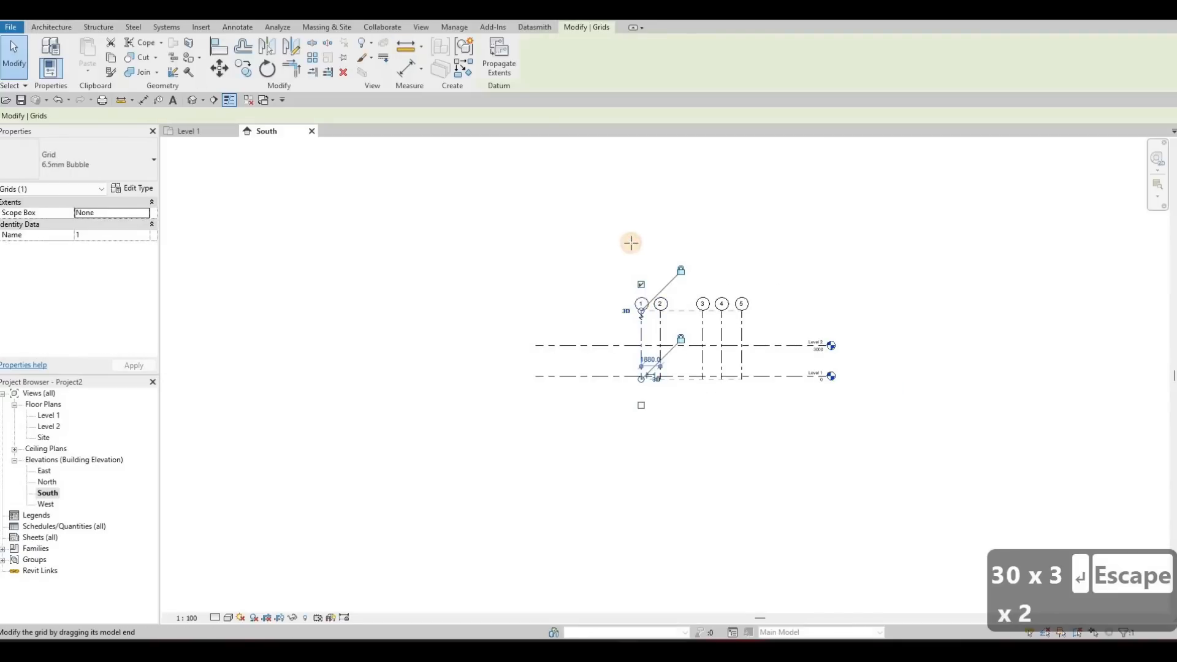
drag(635, 255, 637, 243)
key(Escape)
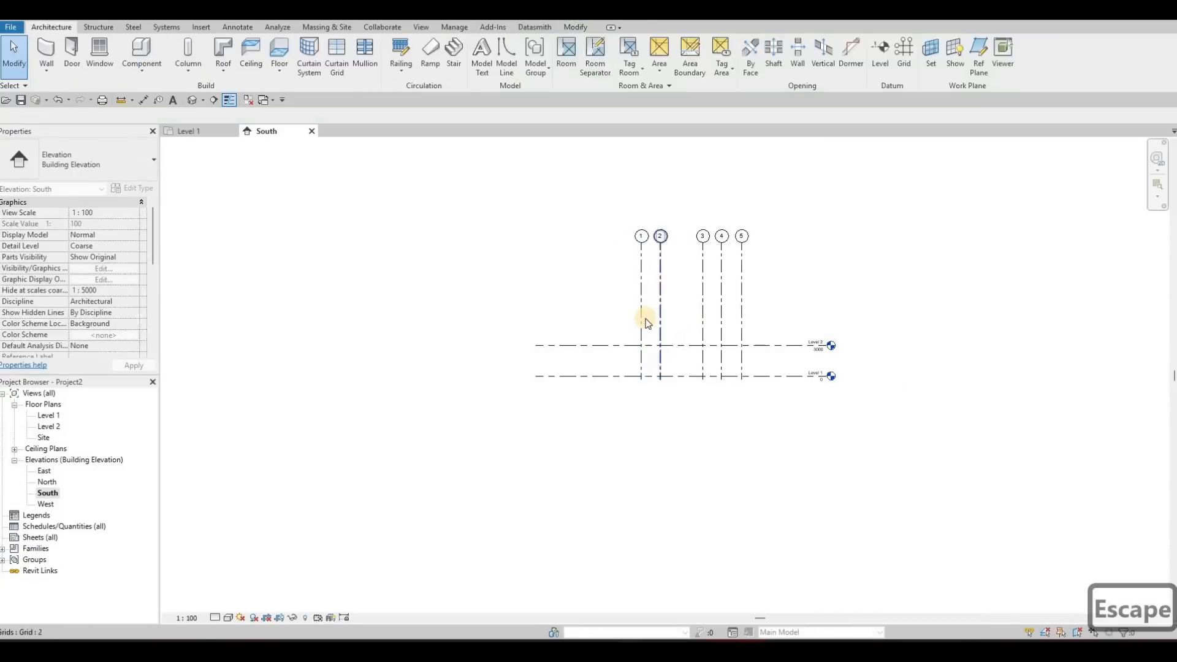
Add a new level 3000 above Level 2, with its ends aligned to the existing level lines
scroll(688, 348, up, 3)
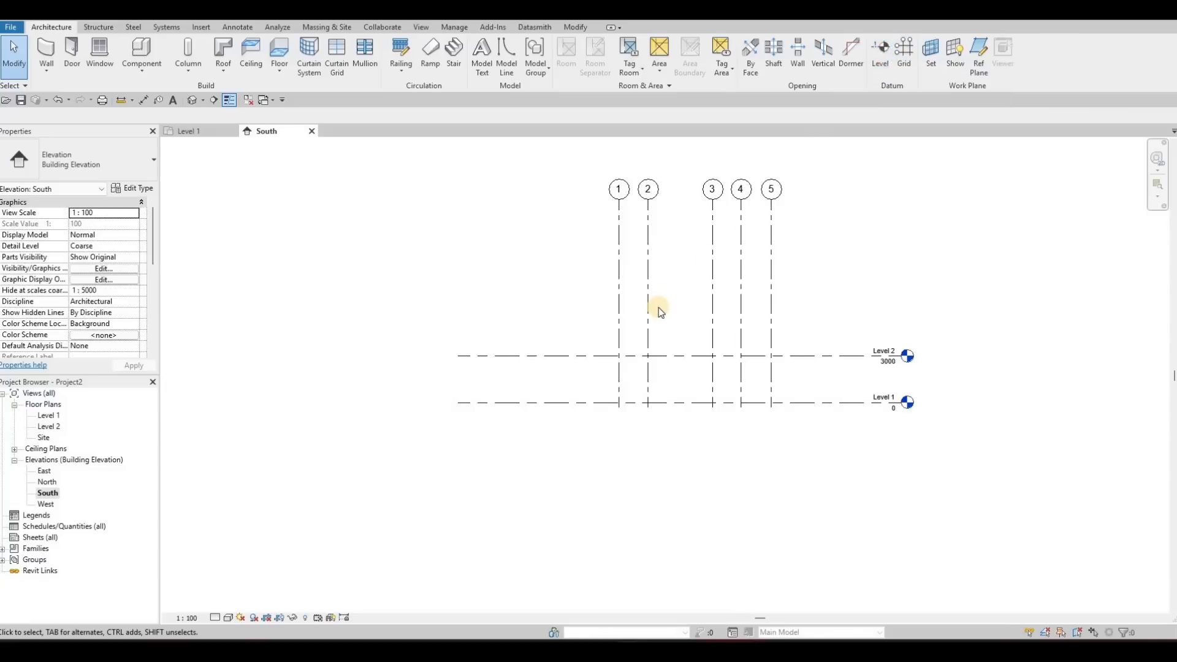
key(l)
key(l)
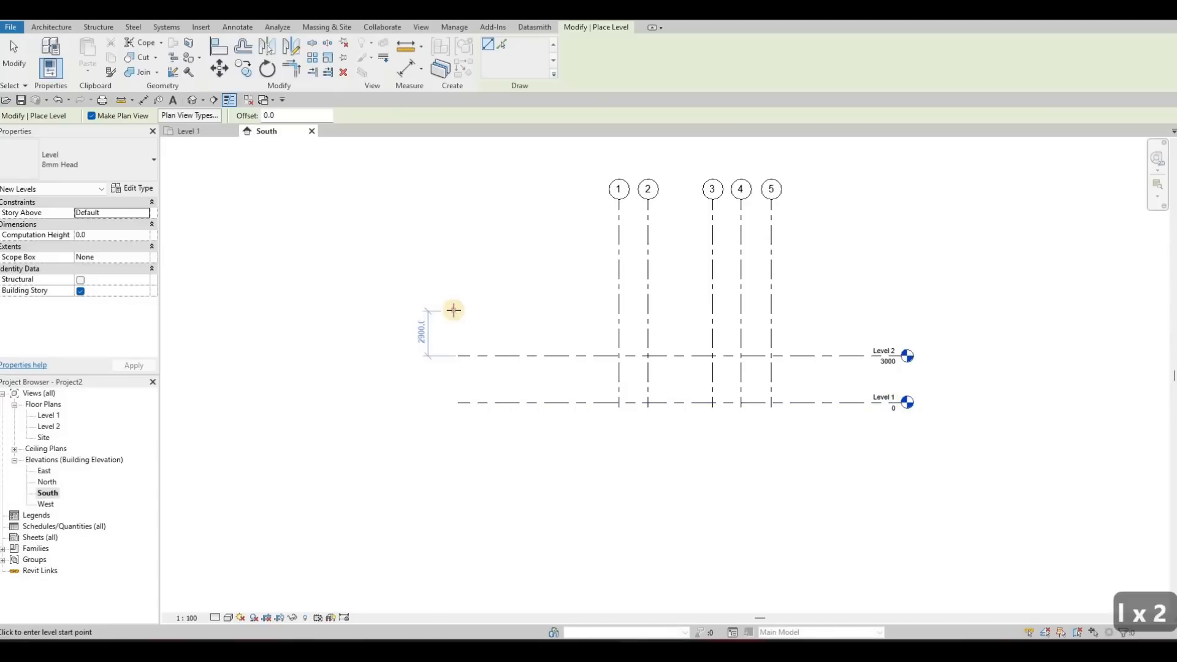
click(454, 310)
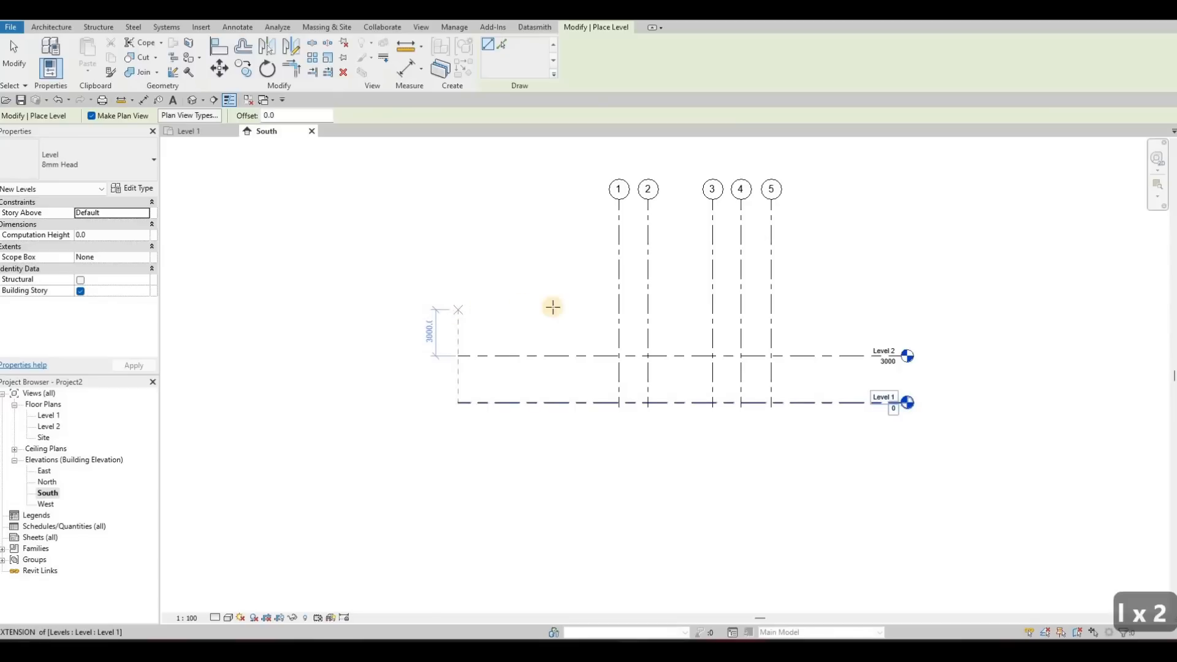
click(902, 311)
key(Escape)
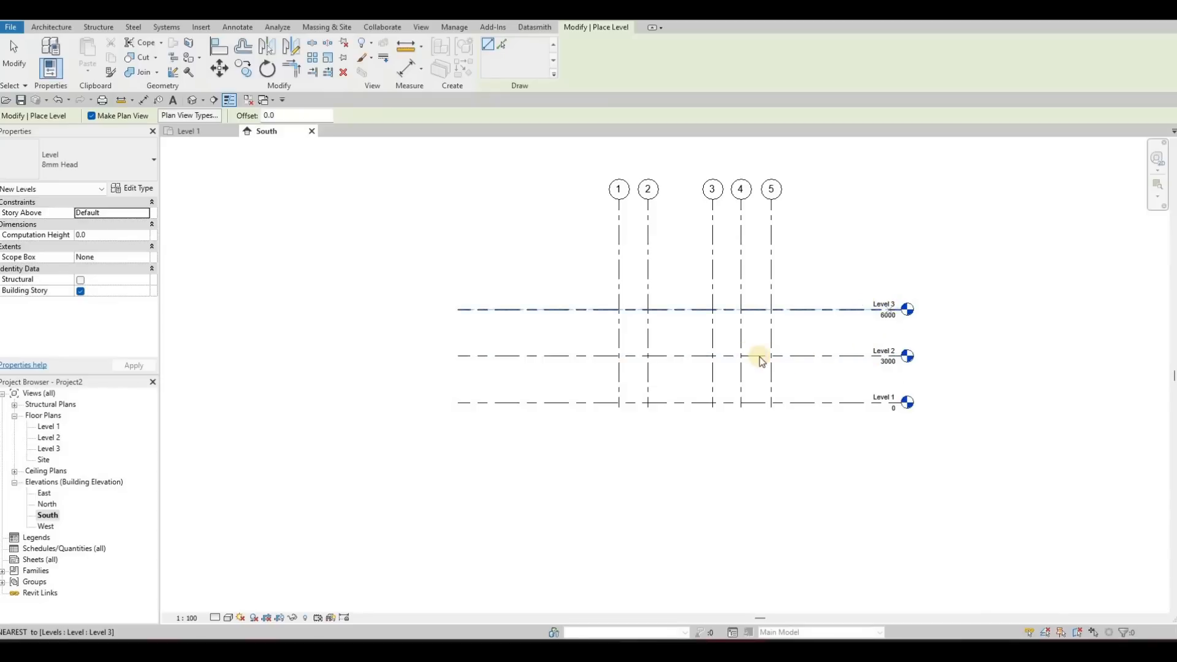
key(Escape)
key(Escape)
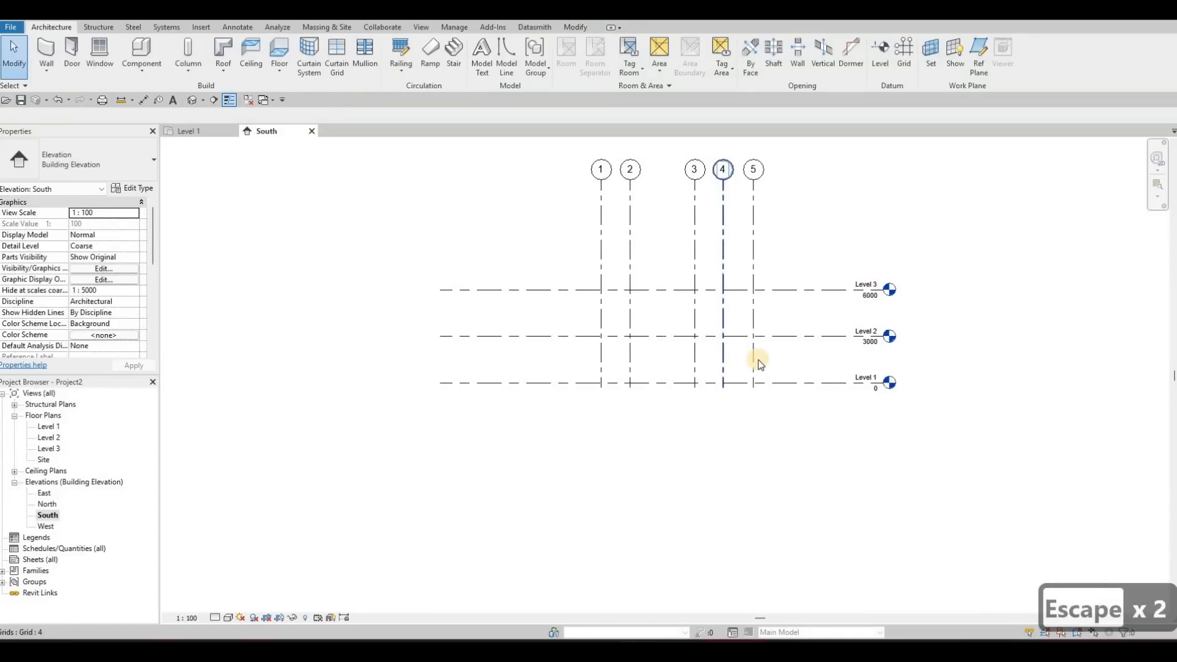
scroll(710, 360, up, 3)
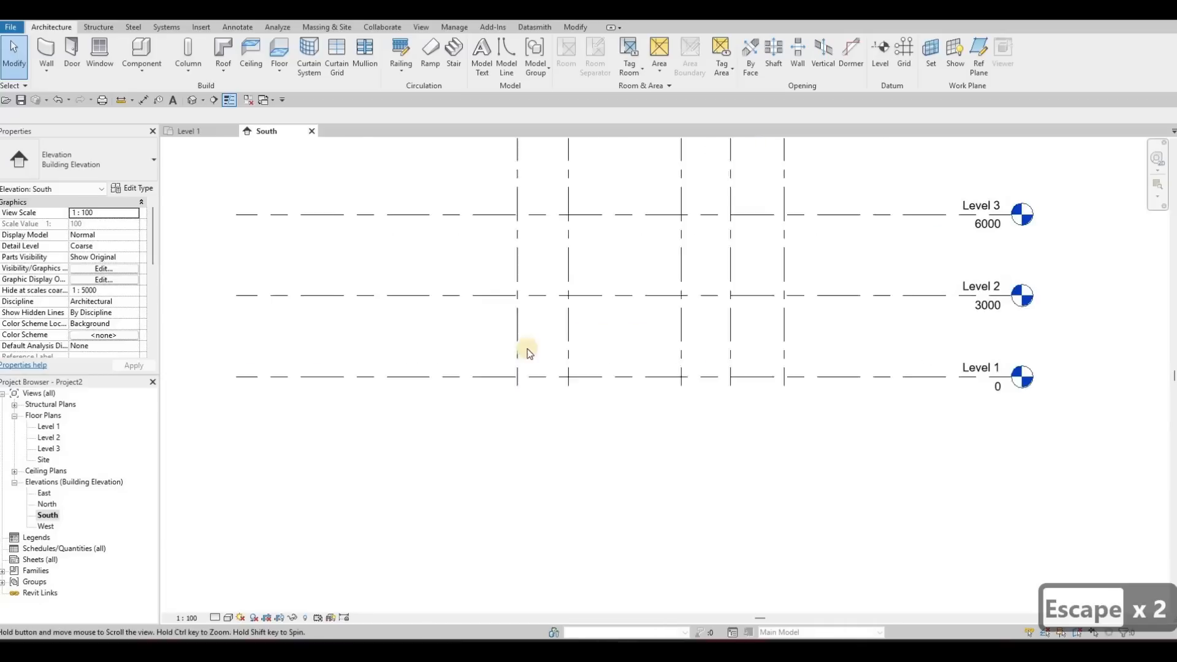
middle_drag(527, 349, 528, 355)
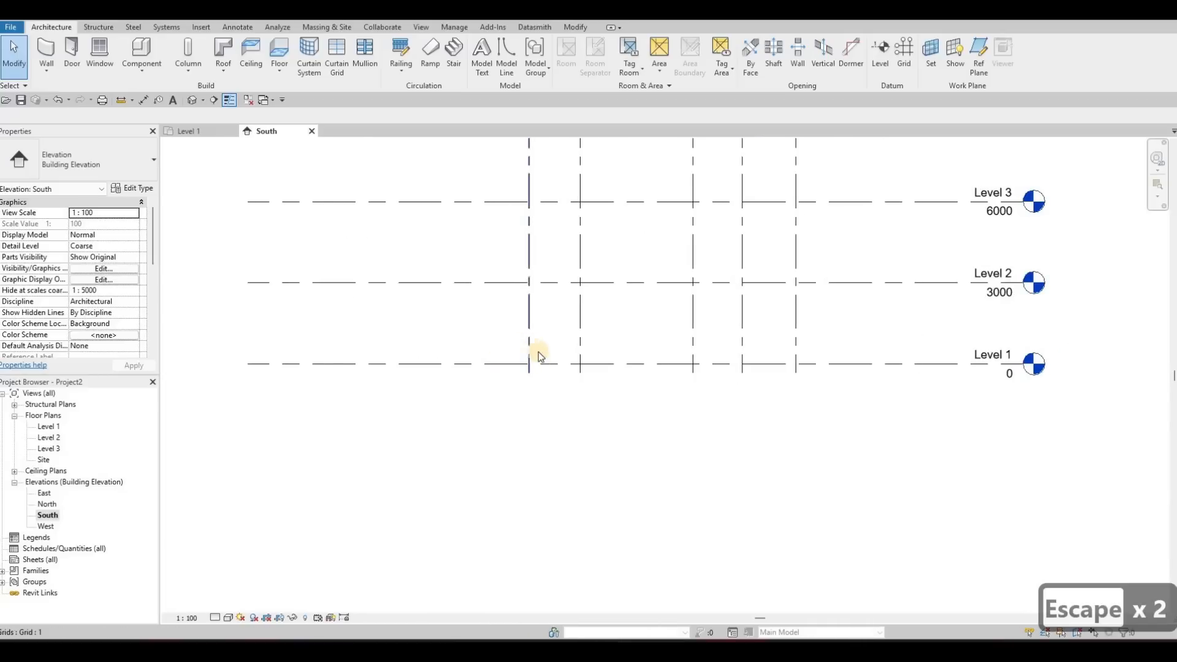
Open the Level 3 floor plan to check which grid lines it shows, and return to the South elevation
click(529, 370)
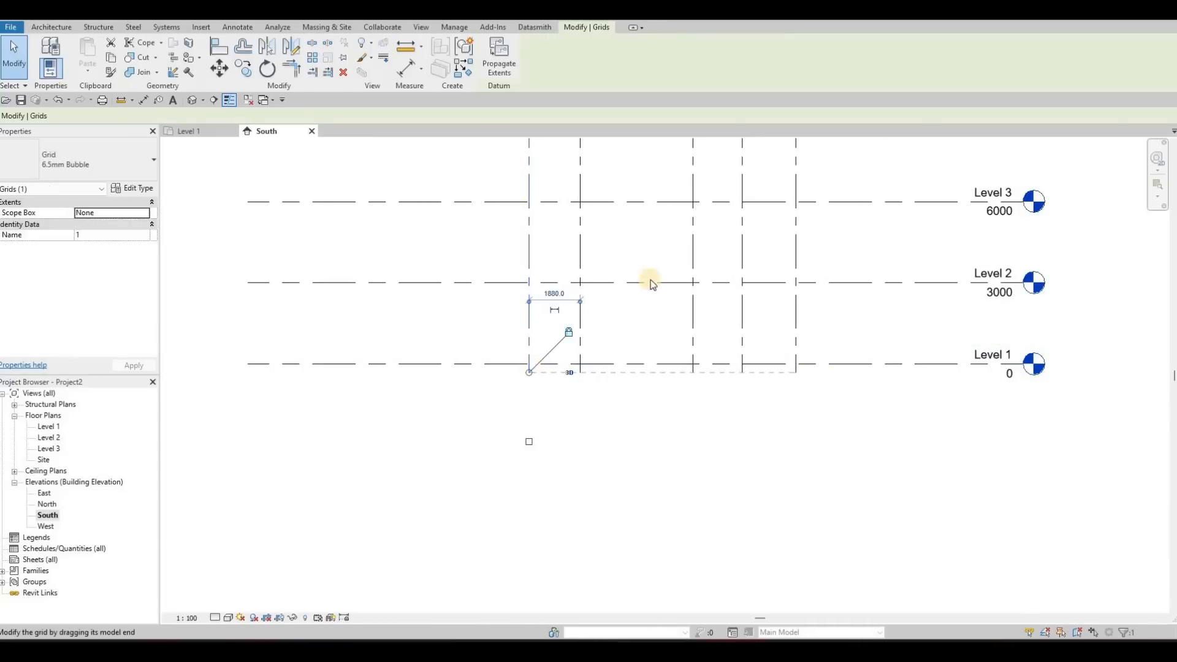
middle_drag(651, 280, 656, 336)
scroll(655, 336, down, 2)
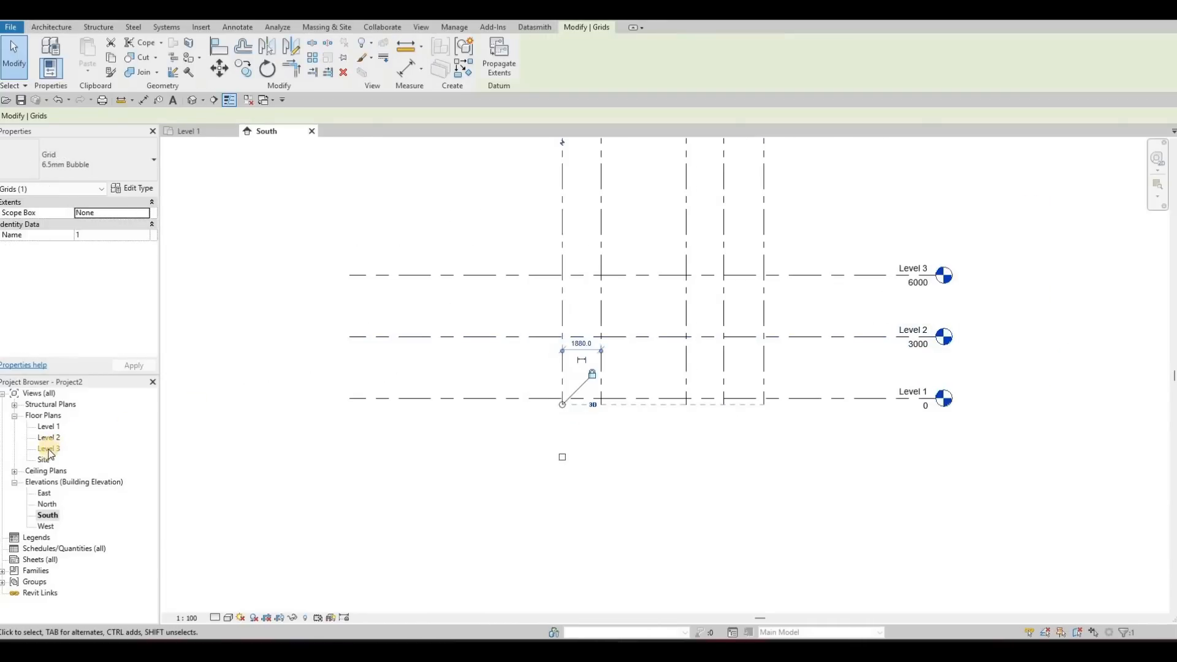
click(51, 454)
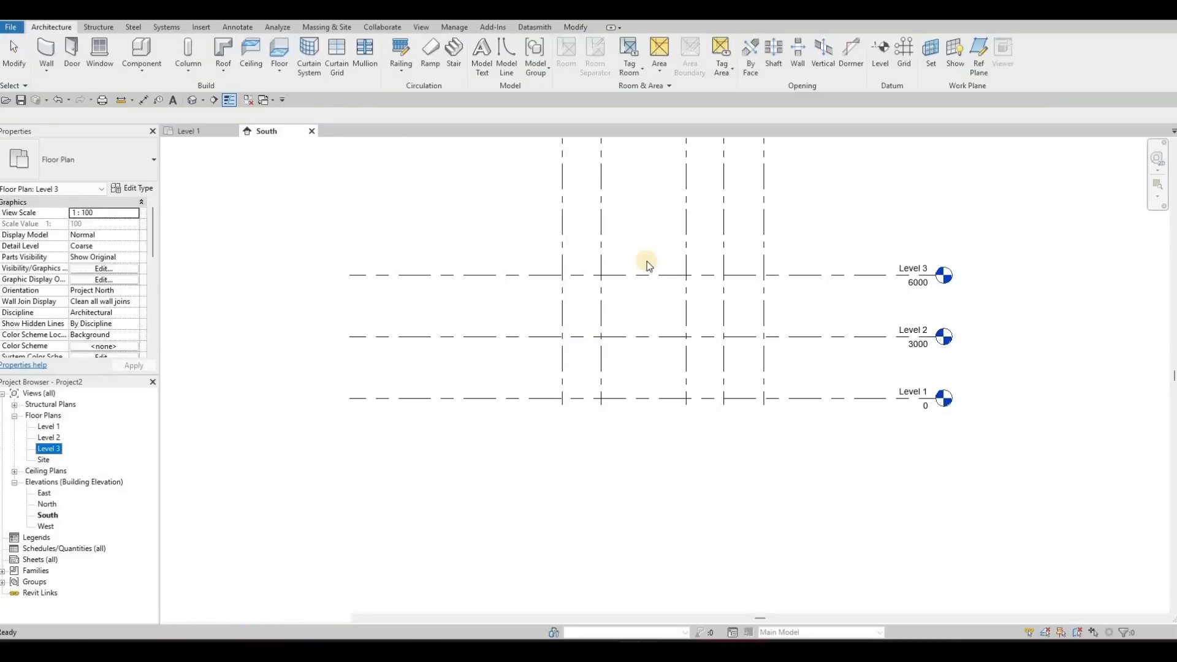
click(258, 134)
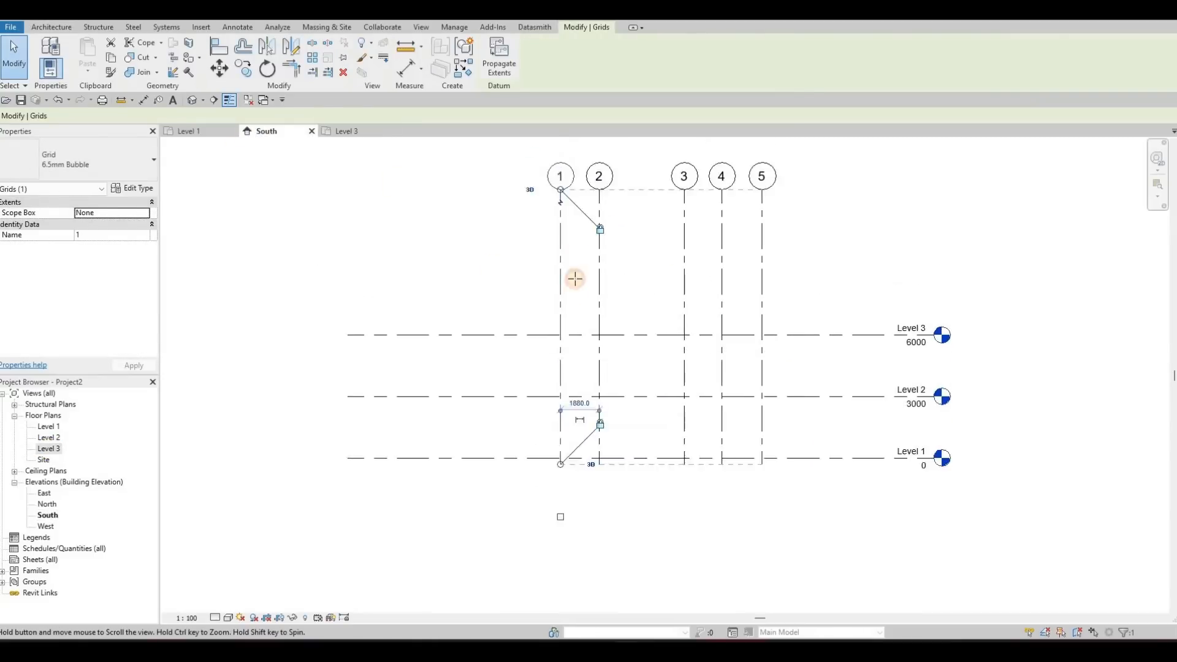
Lower the bubble ends of grid lines 1 to 5 to just below Level 3 and check the Level 3 floor plan
mouse_move(570, 333)
mouse_down()
mouse_move(562, 323)
mouse_move(583, 315)
mouse_move(579, 331)
mouse_up()
scroll(608, 323, up, 3)
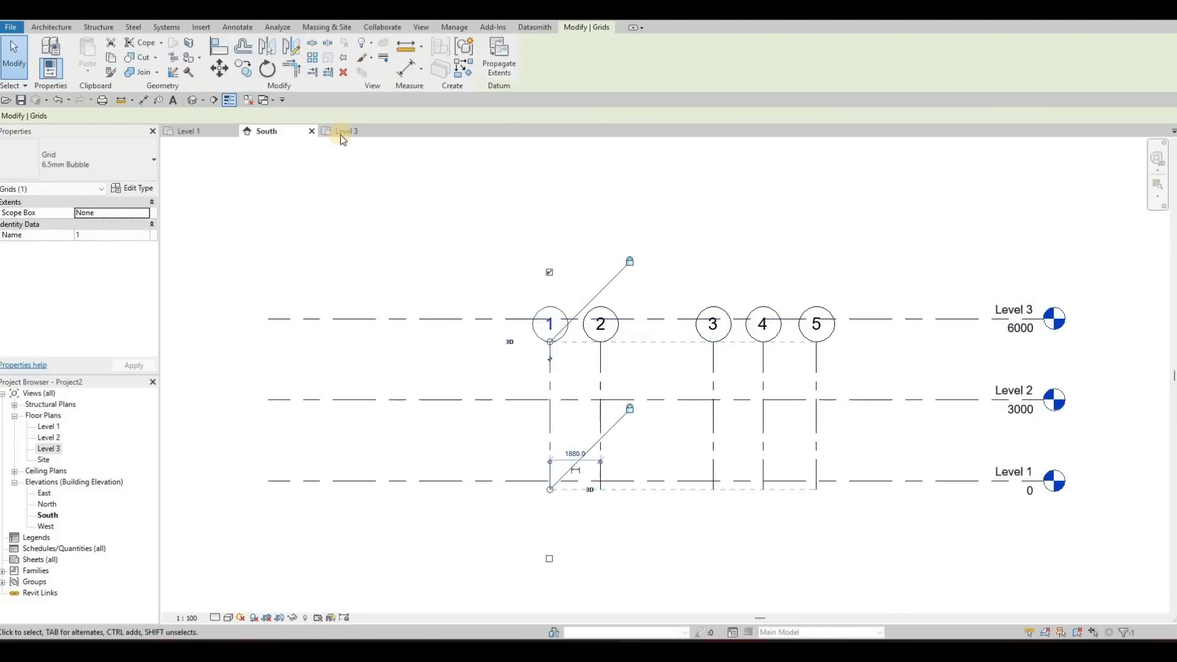
key(ctrl+Tab)
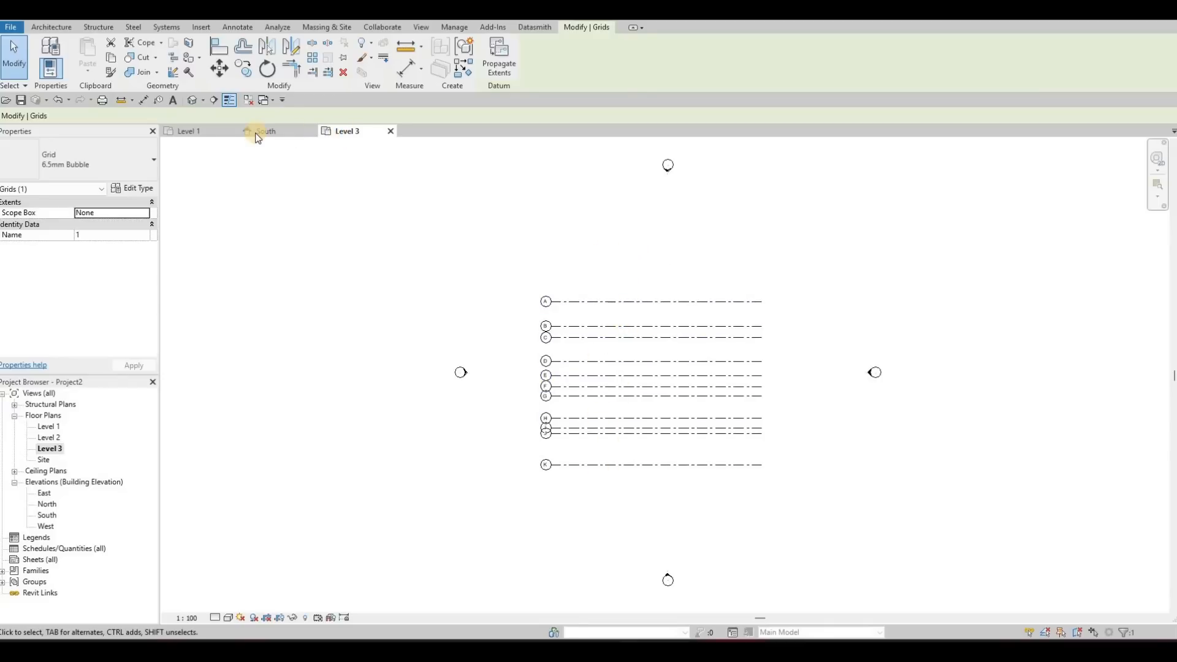
Extend the bubble ends of grid lines 1 to 5 back up well above Level 3 in the South elevation
drag(551, 342, 555, 153)
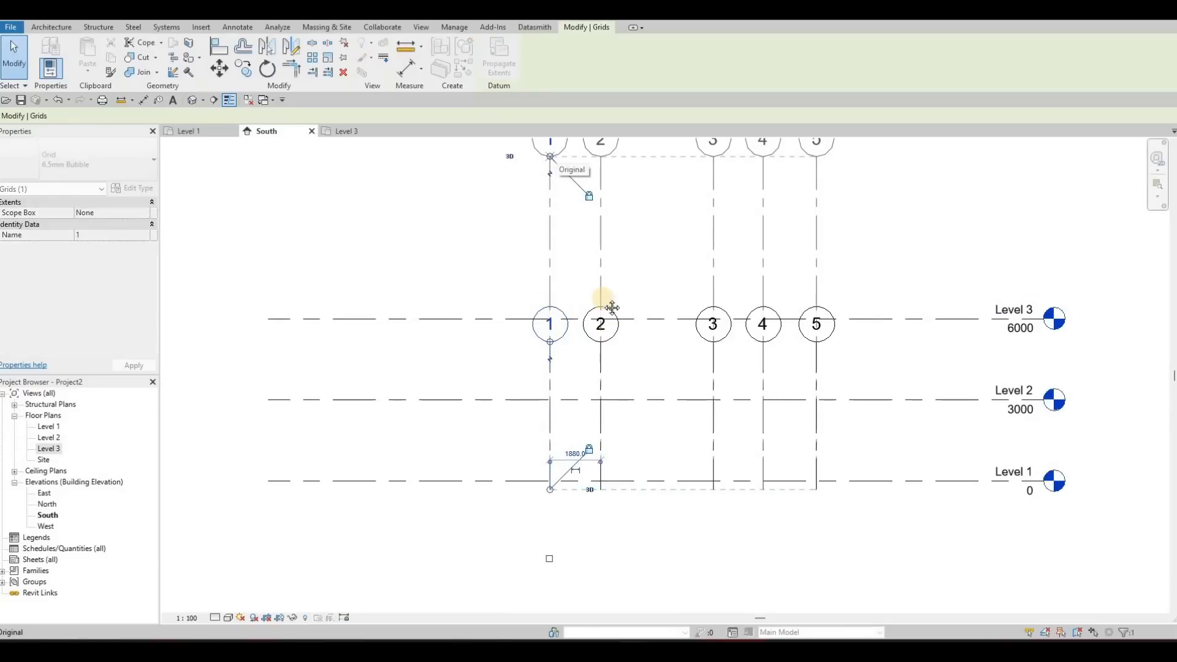
scroll(803, 362, down, 1)
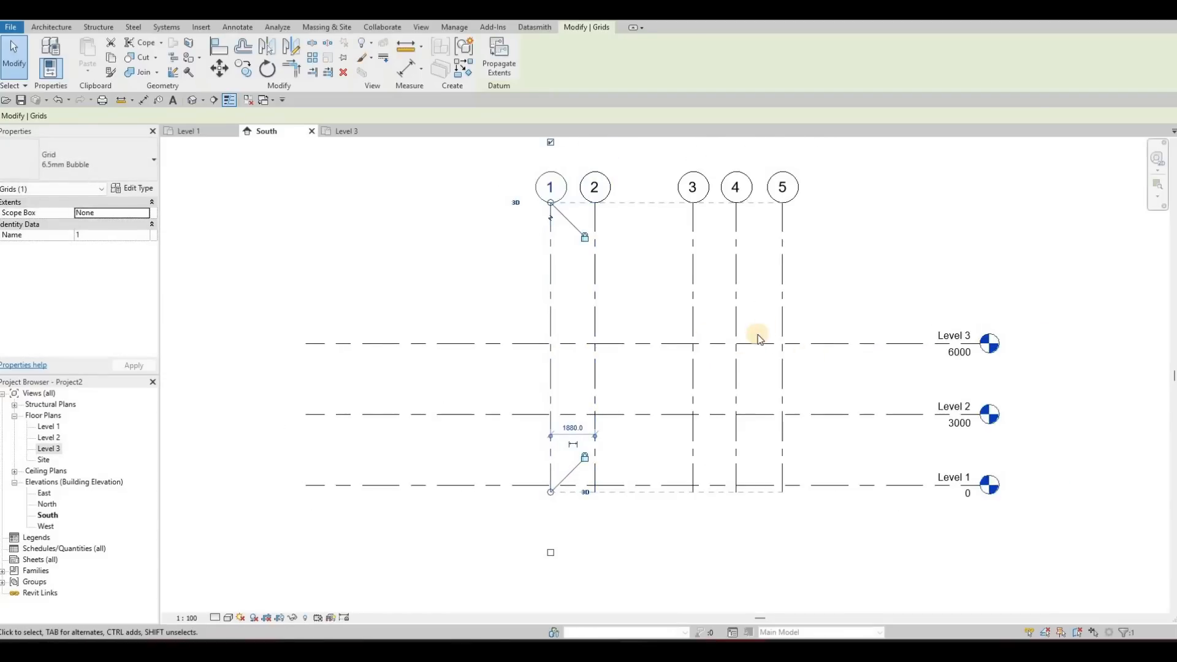
scroll(699, 367, down, 2)
key(Escape)
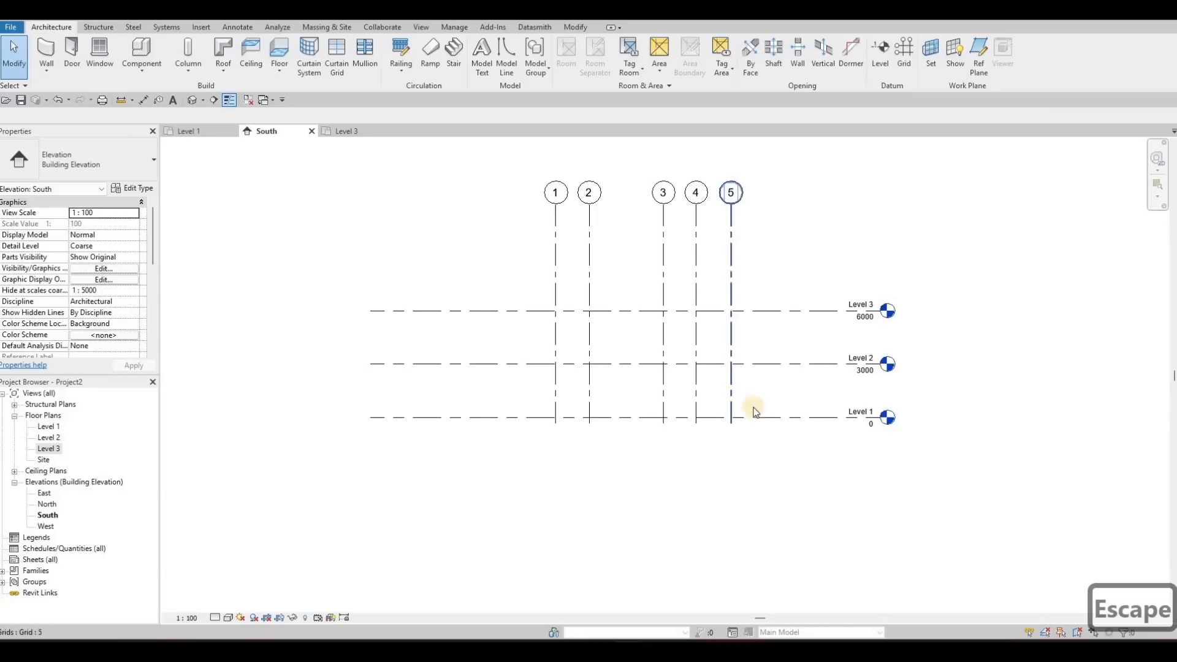
scroll(809, 426, down, 2)
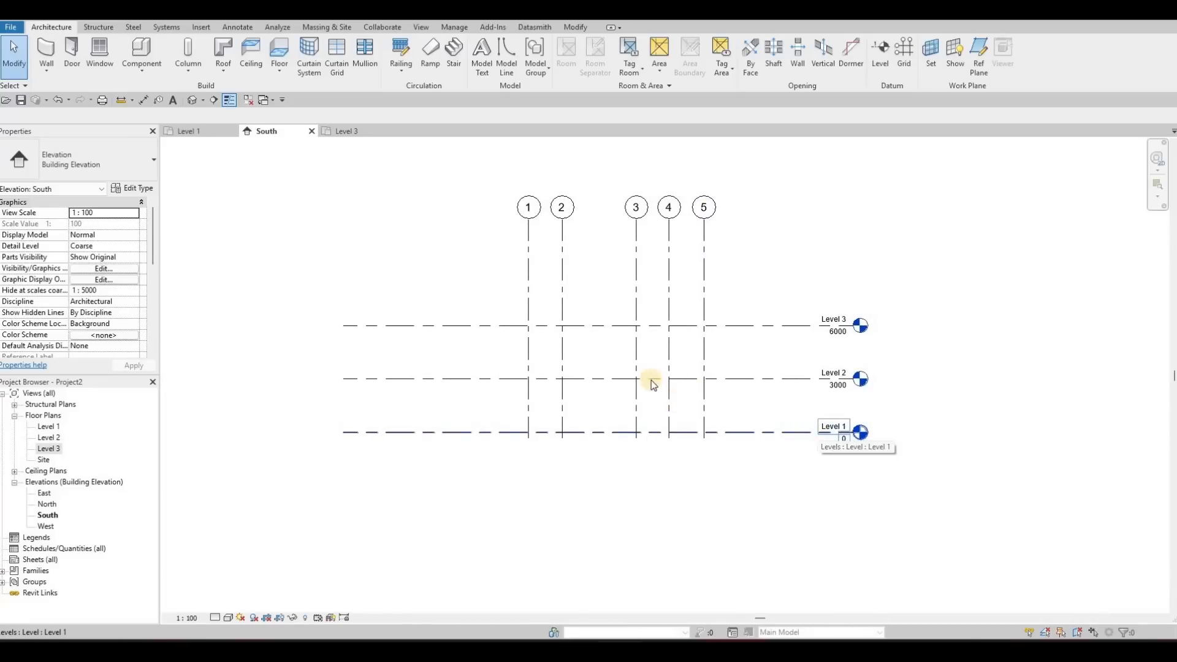
middle_drag(799, 435, 802, 435)
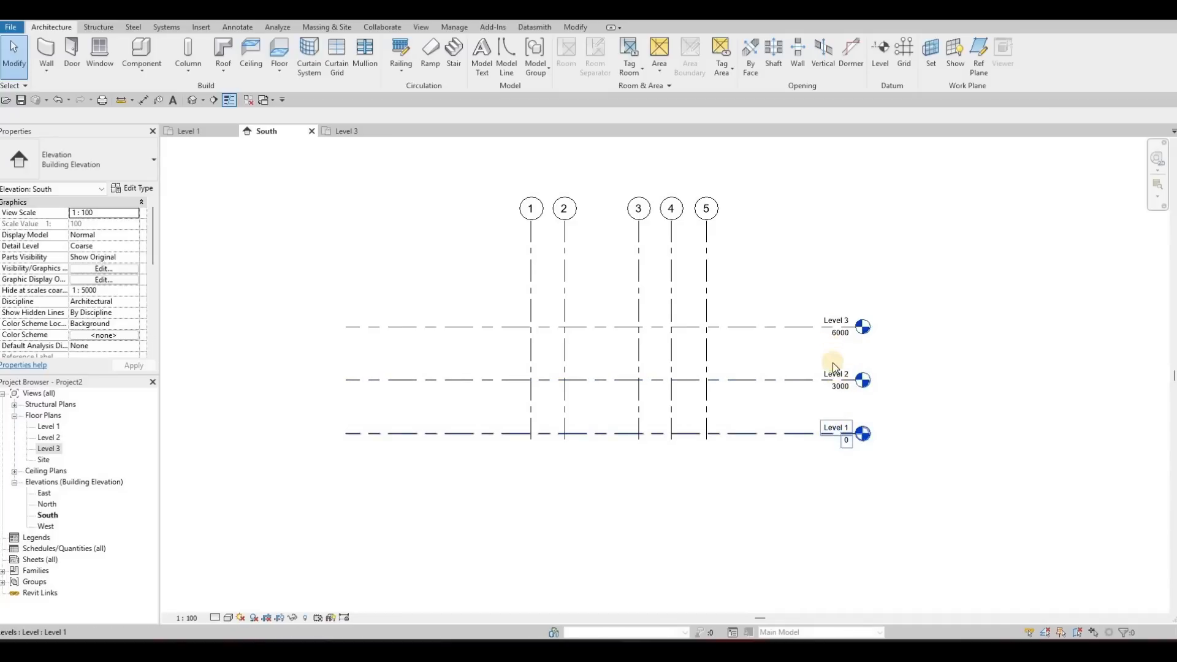
middle_drag(444, 224, 447, 198)
key(Escape)
middle_drag(237, 136, 228, 140)
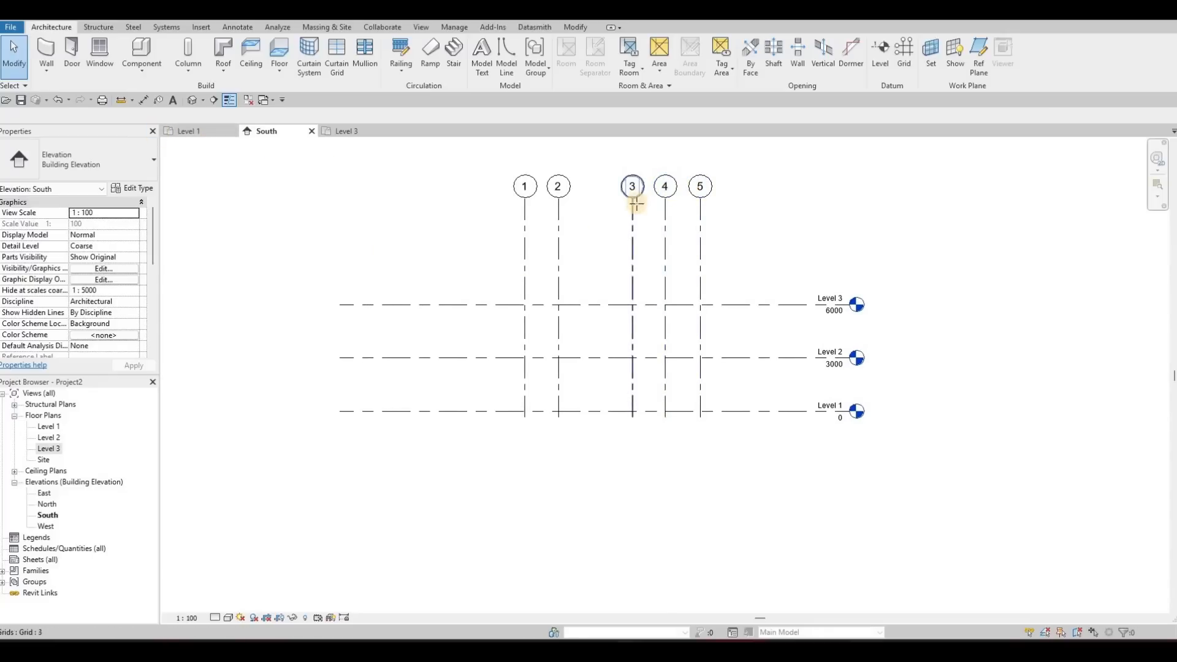
Add a new level at -400, just below Level 1, with both ends aligned to the existing level lines
key(l)
key(l)
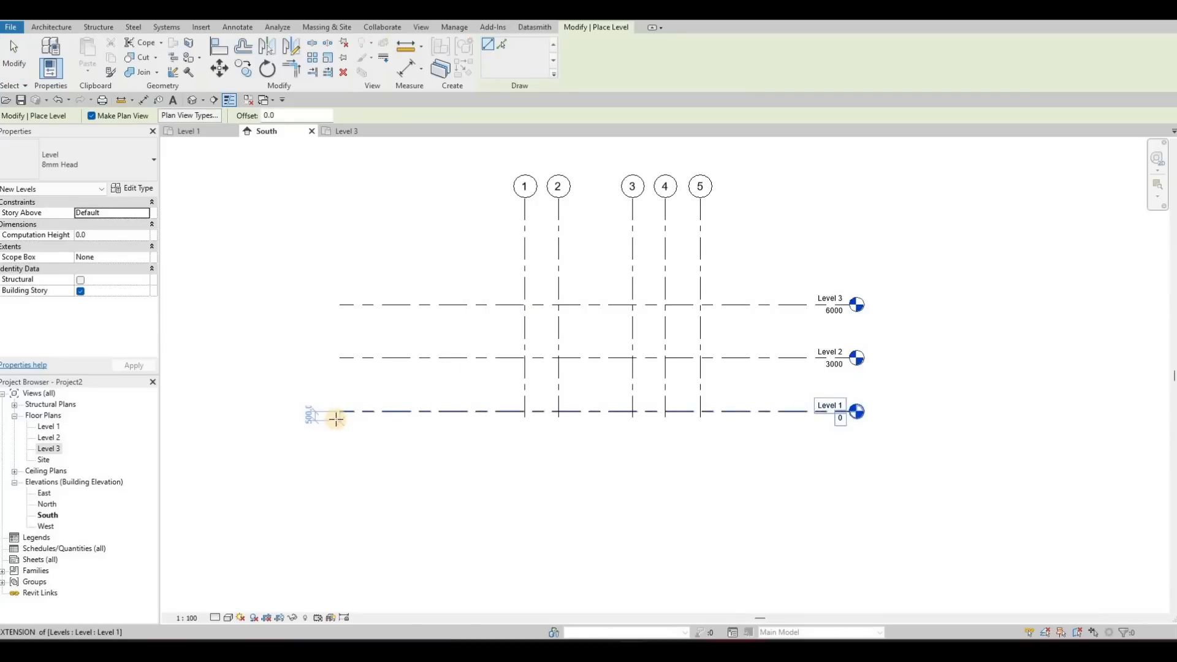
click(336, 419)
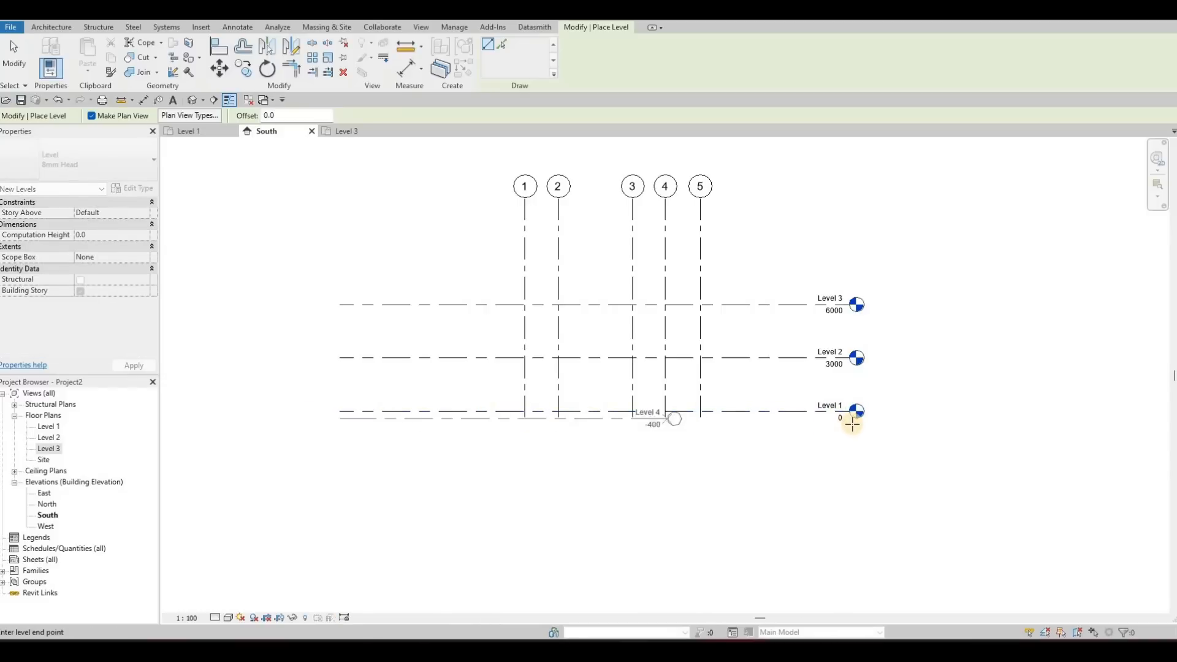
click(818, 419)
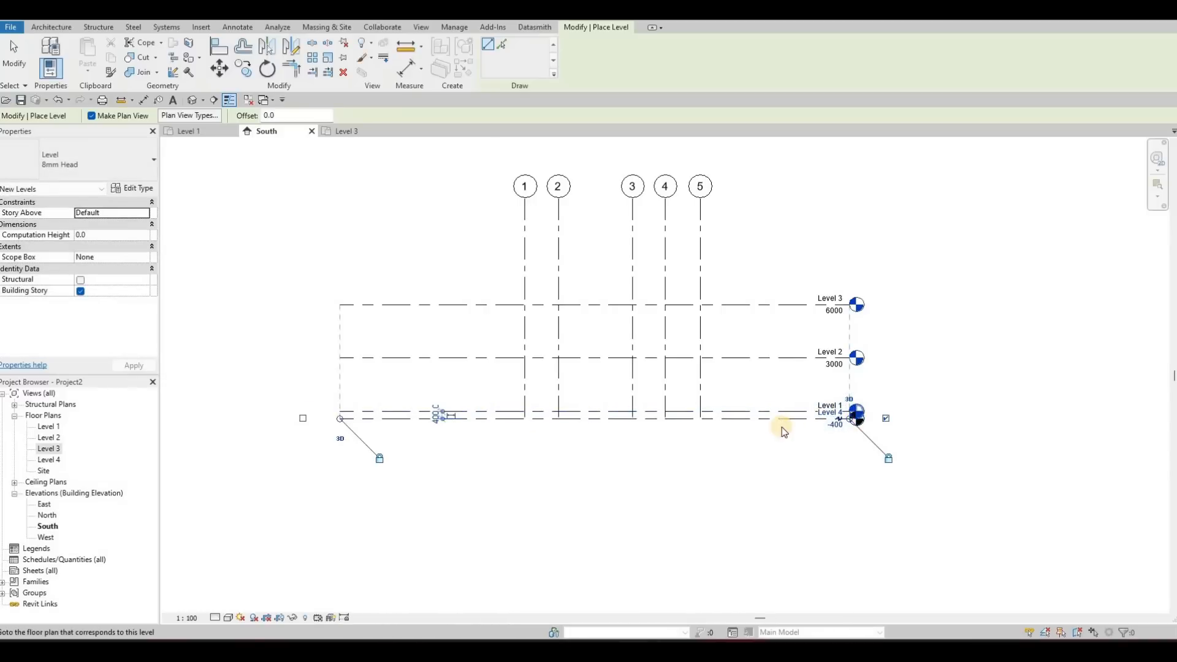
scroll(815, 420, up, 3)
key(Escape)
key(Escape)
Rename the -400 level as Ground Floor and rename its corresponding views too
scroll(807, 422, up, 2)
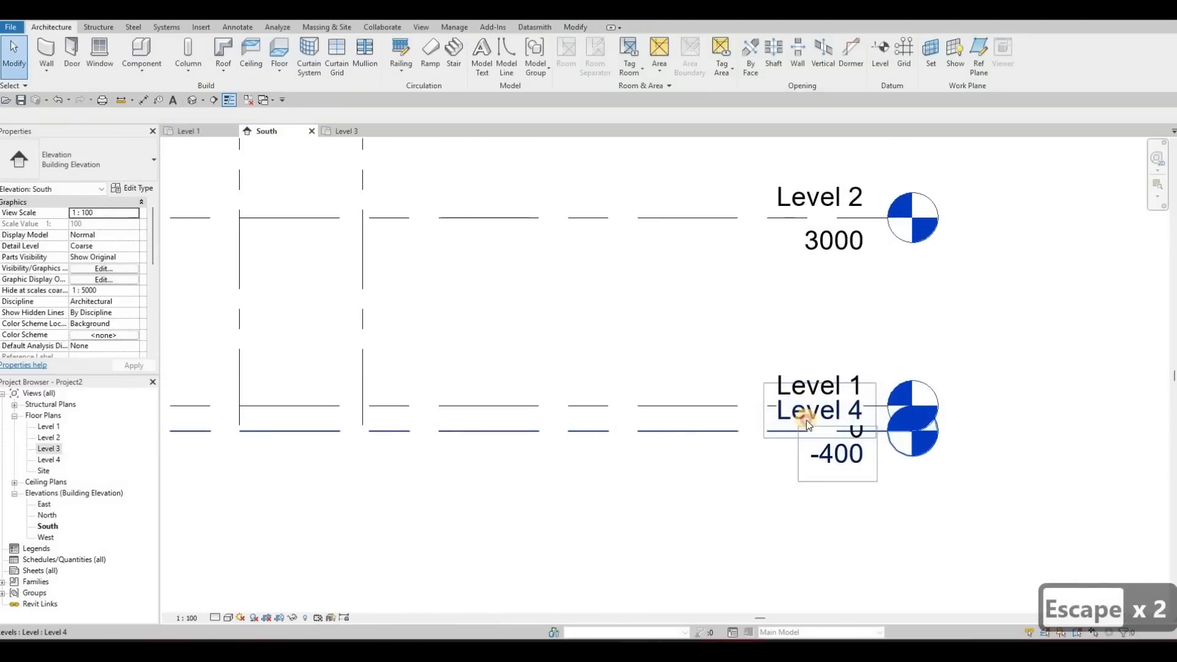
click(804, 414)
click(804, 413)
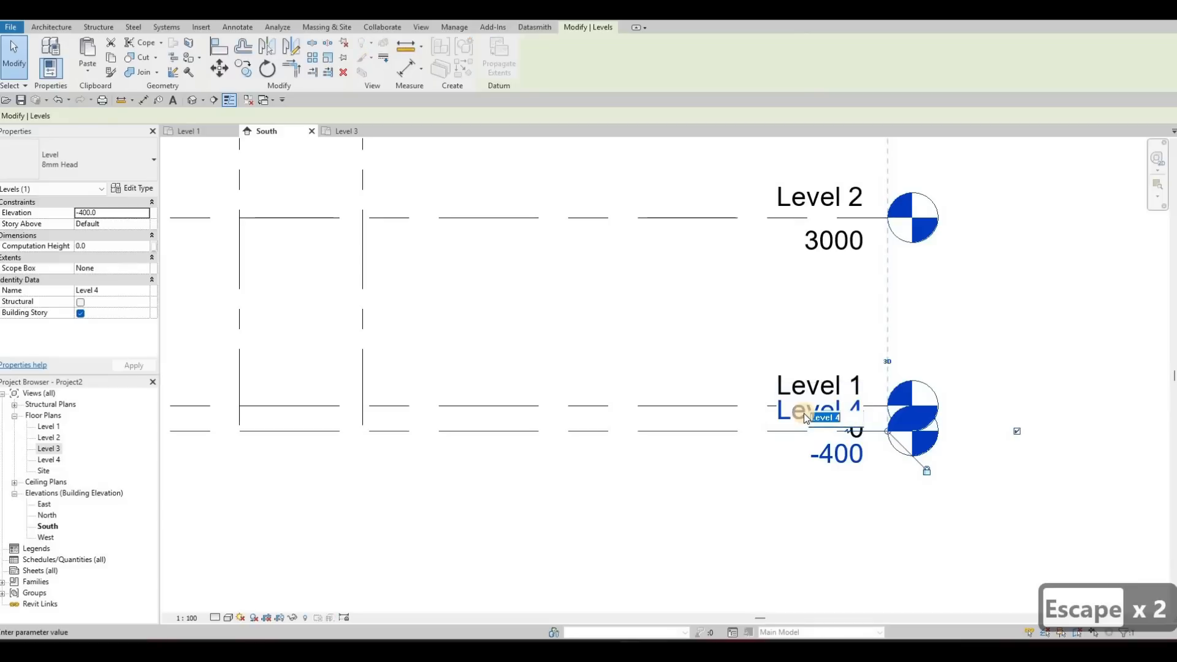
text(gr)
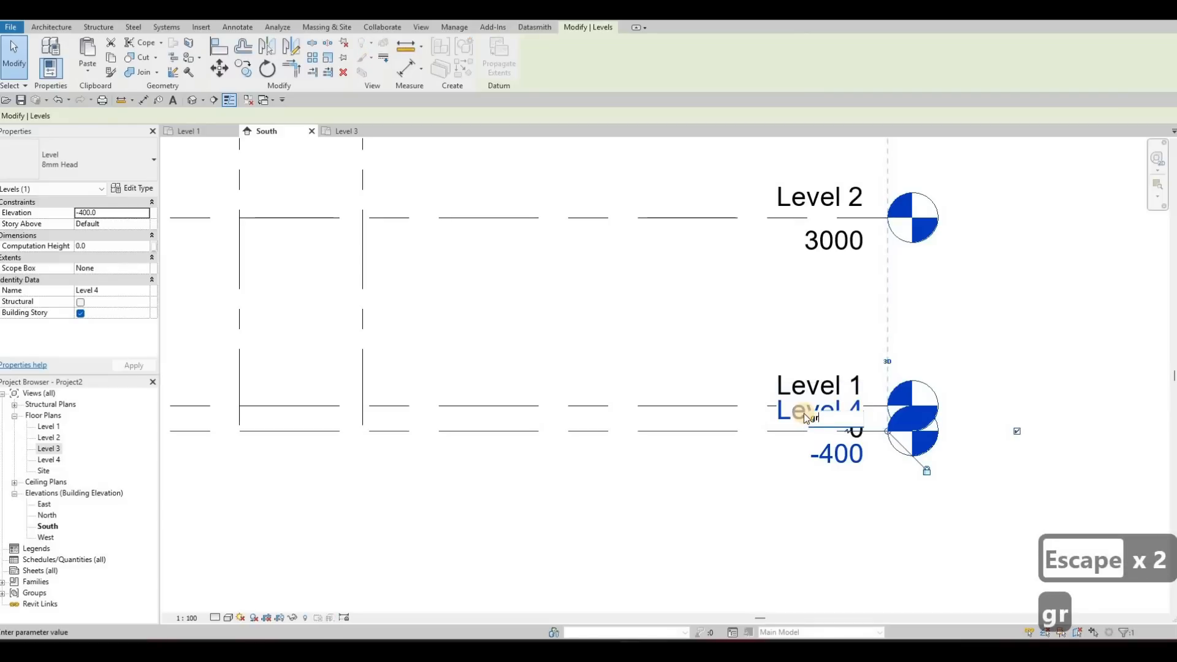
text(ound)
key(BackSpace)
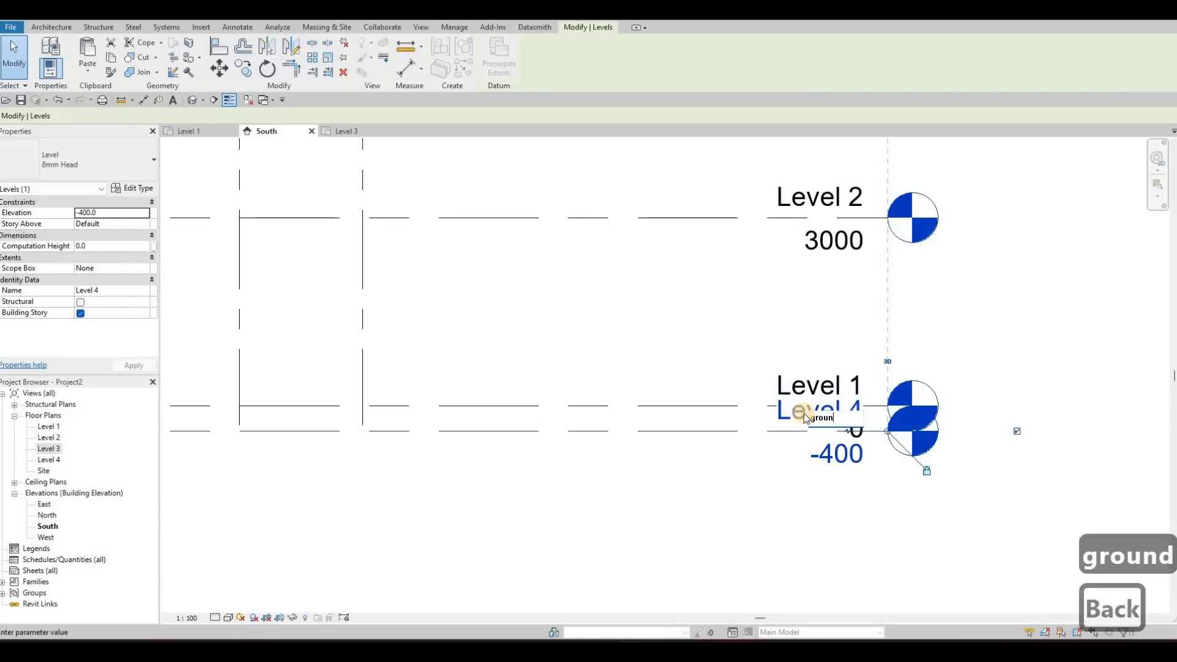
key(BackSpace)
key(BackSpace)
key(Caps_Lock)
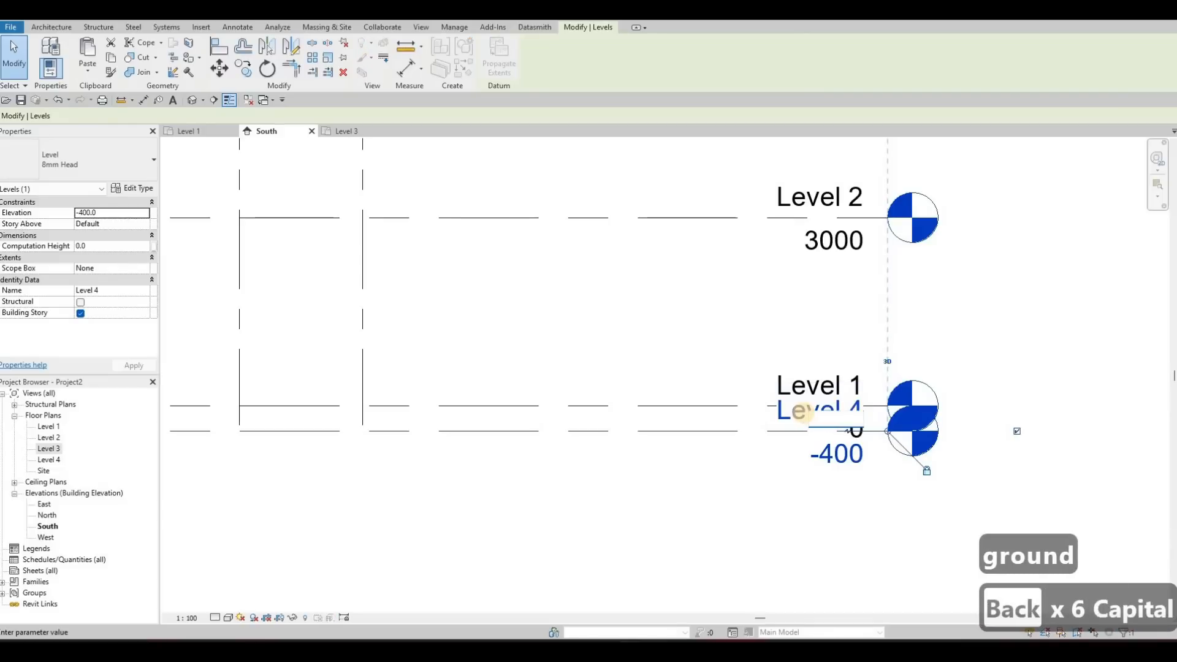
text(gROUND)
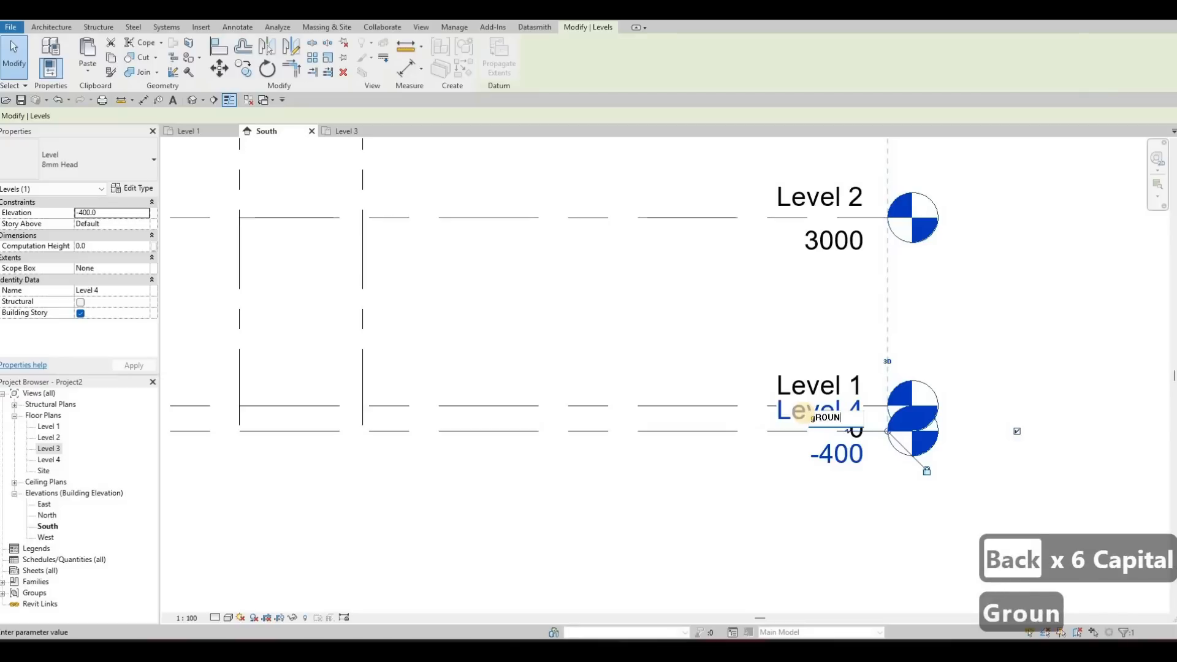
key(BackSpace)
key(BackSpace)
key(BackSpace)
key(BackSpace)
key(BackSpace)
key(BackSpace)
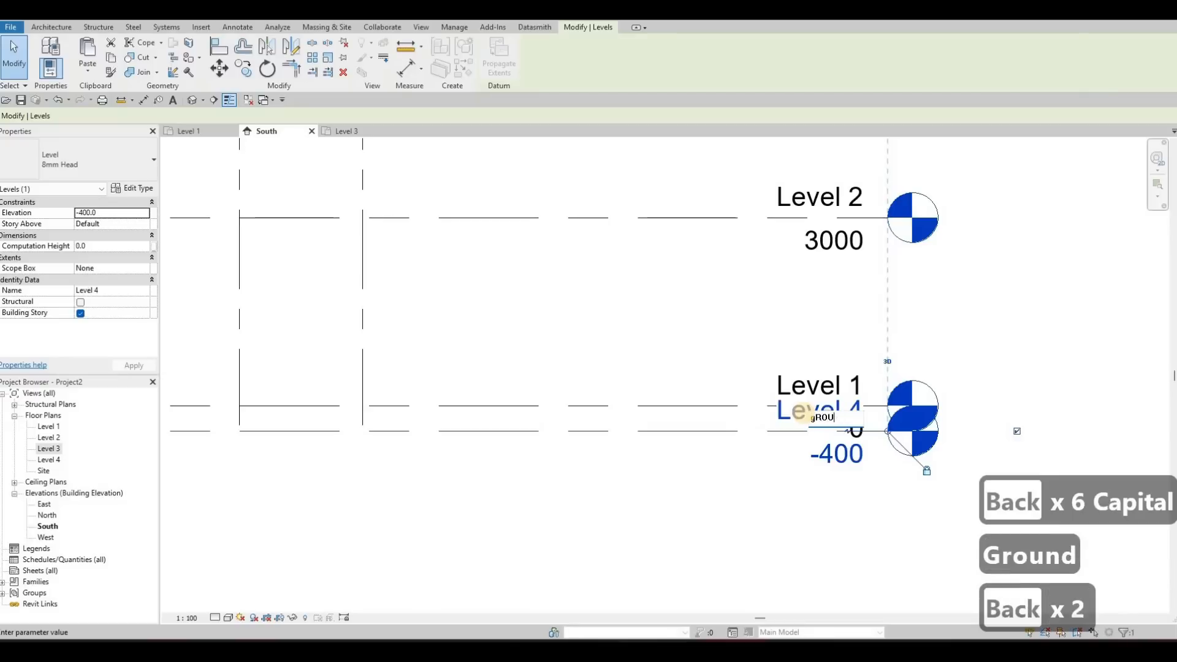
key(Caps_Lock)
text(G)
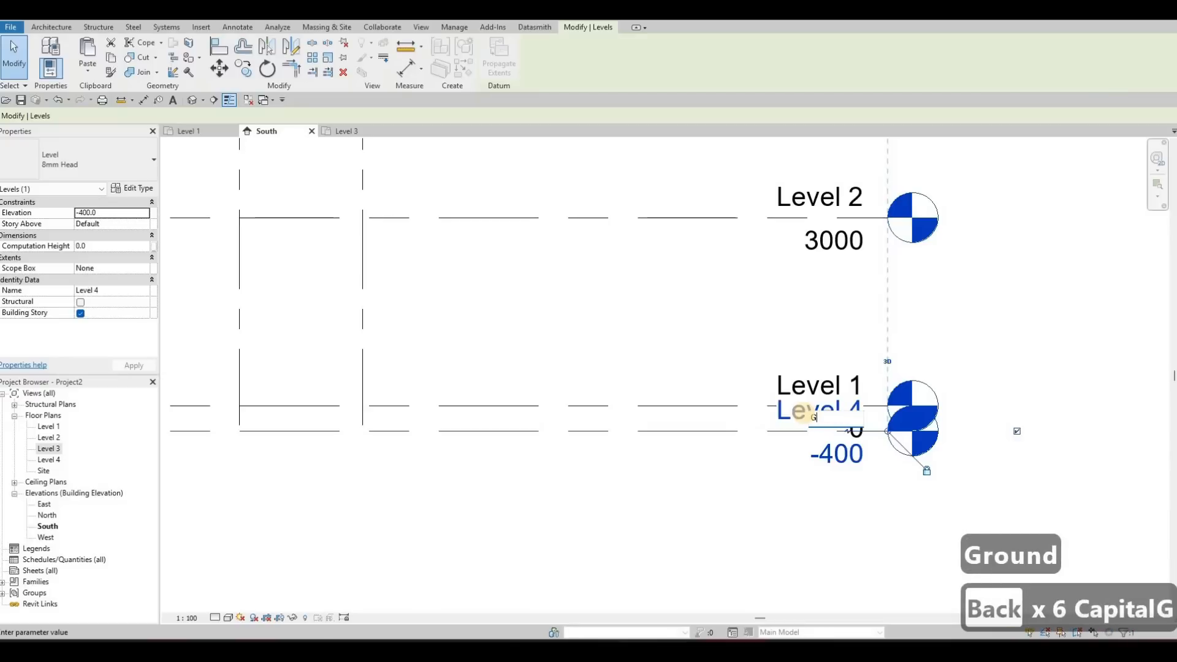
text(round)
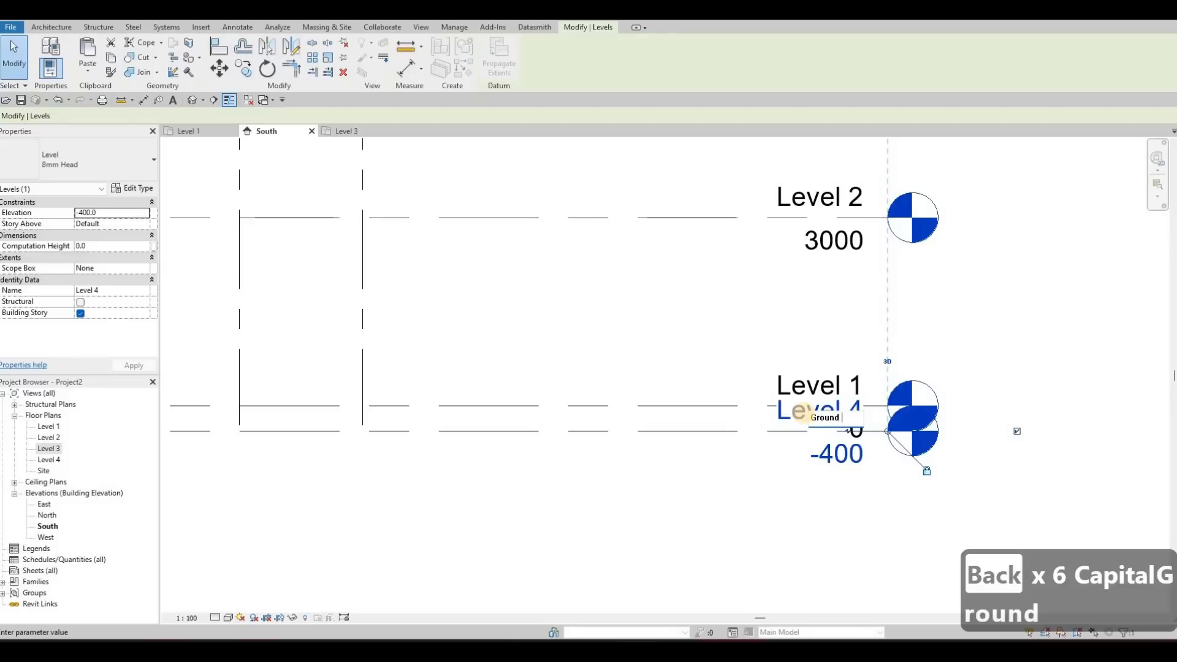
text( Floor)
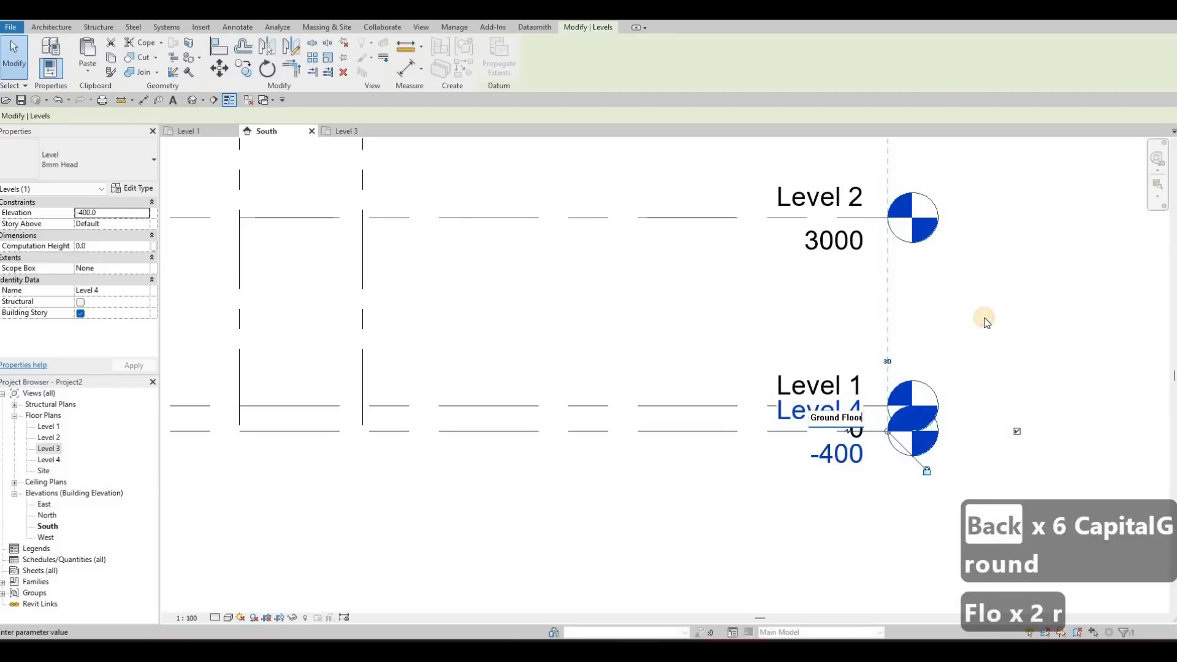
click(644, 329)
click(644, 328)
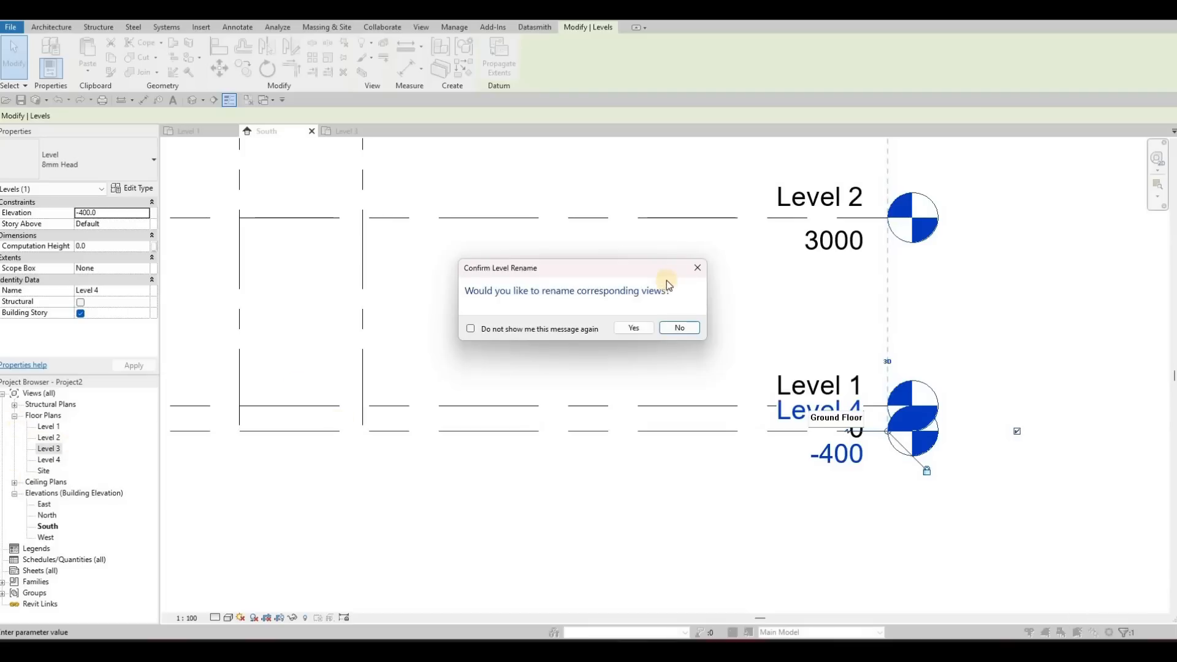
click(634, 328)
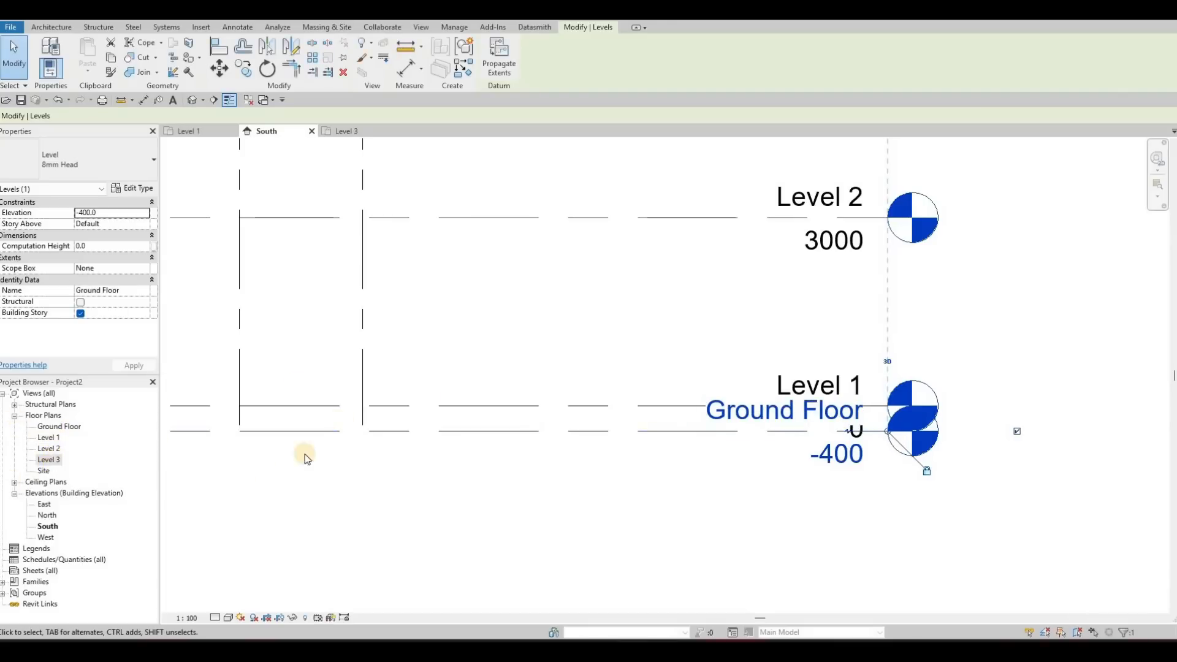
scroll(765, 395, down, 2)
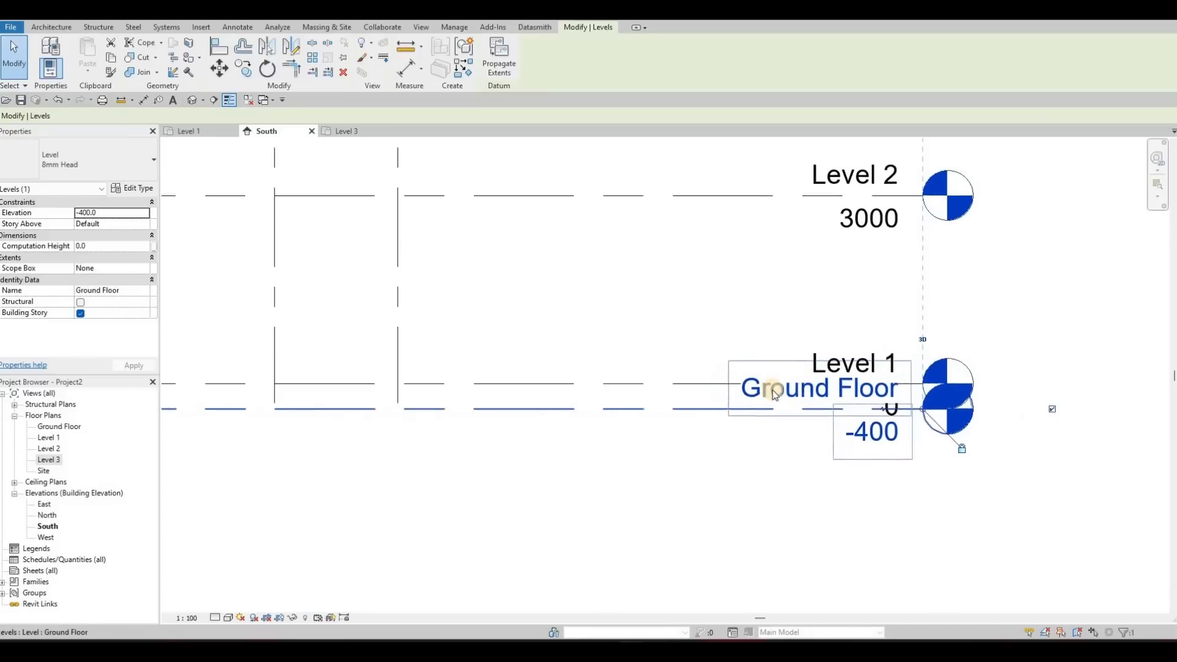
key(Escape)
key(Escape)
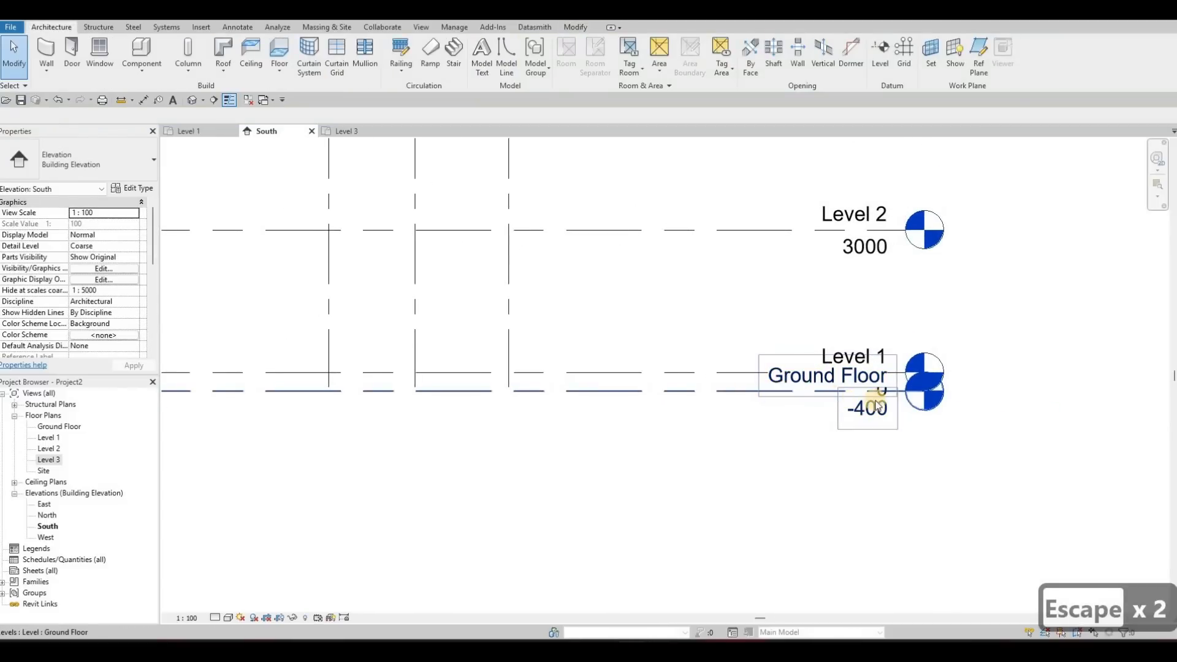
Add an elbow to the Ground Floor level line so its head sits clear below the Level 1 head
click(881, 392)
scroll(879, 392, up, 2)
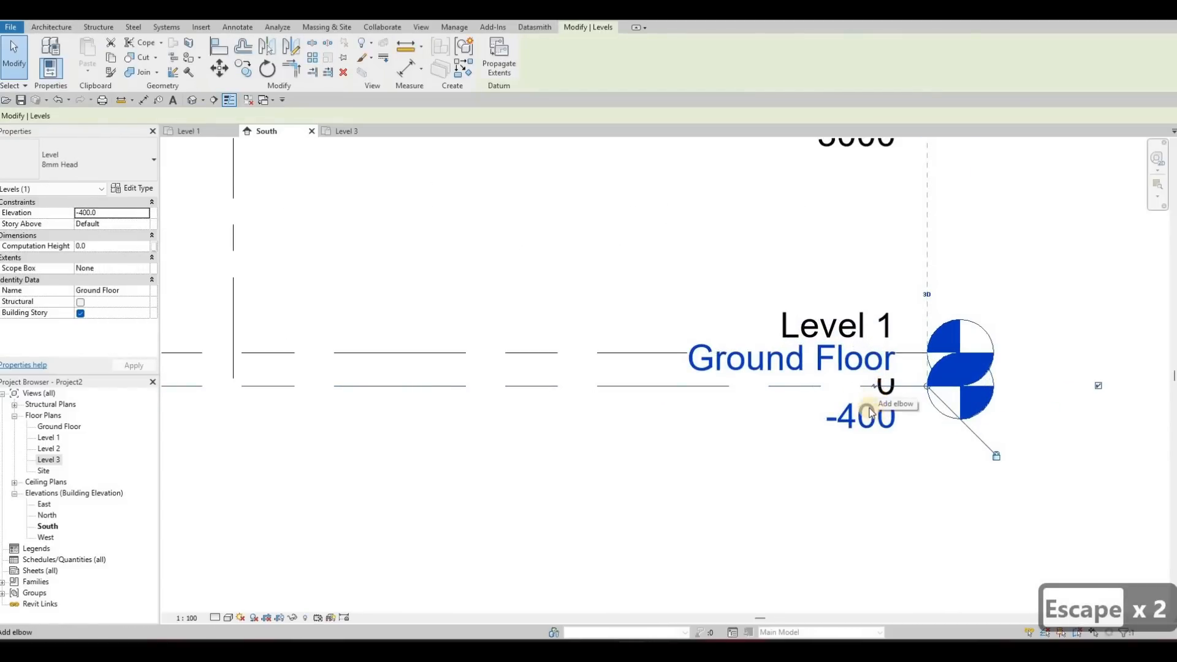
click(875, 386)
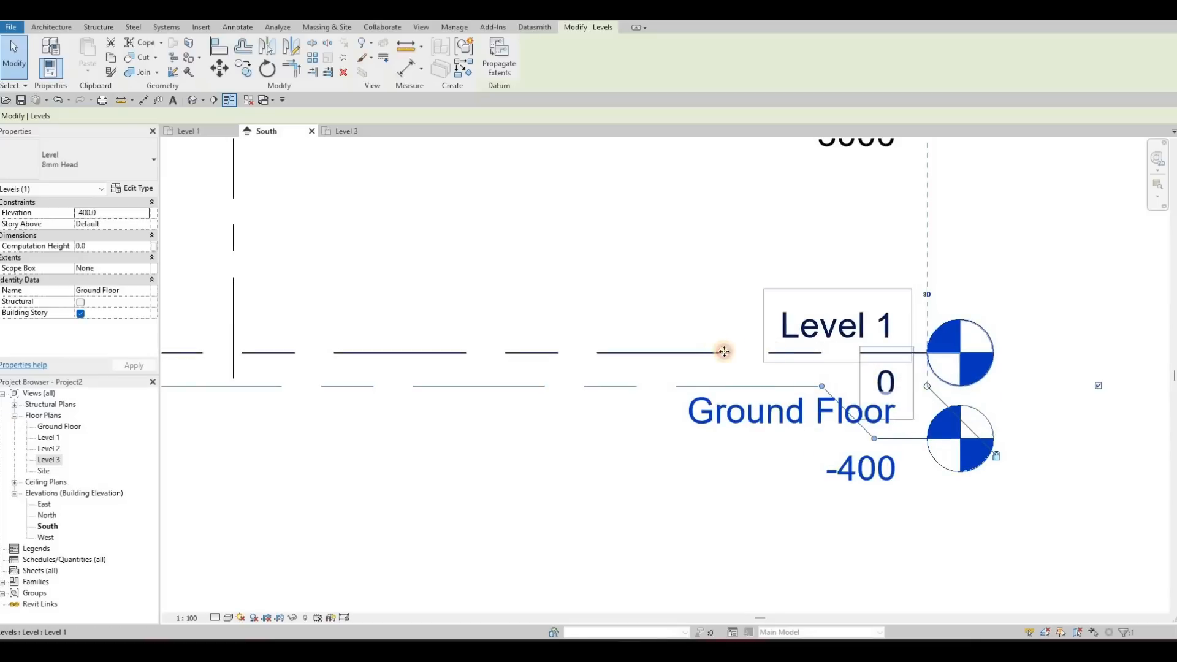
click(879, 357)
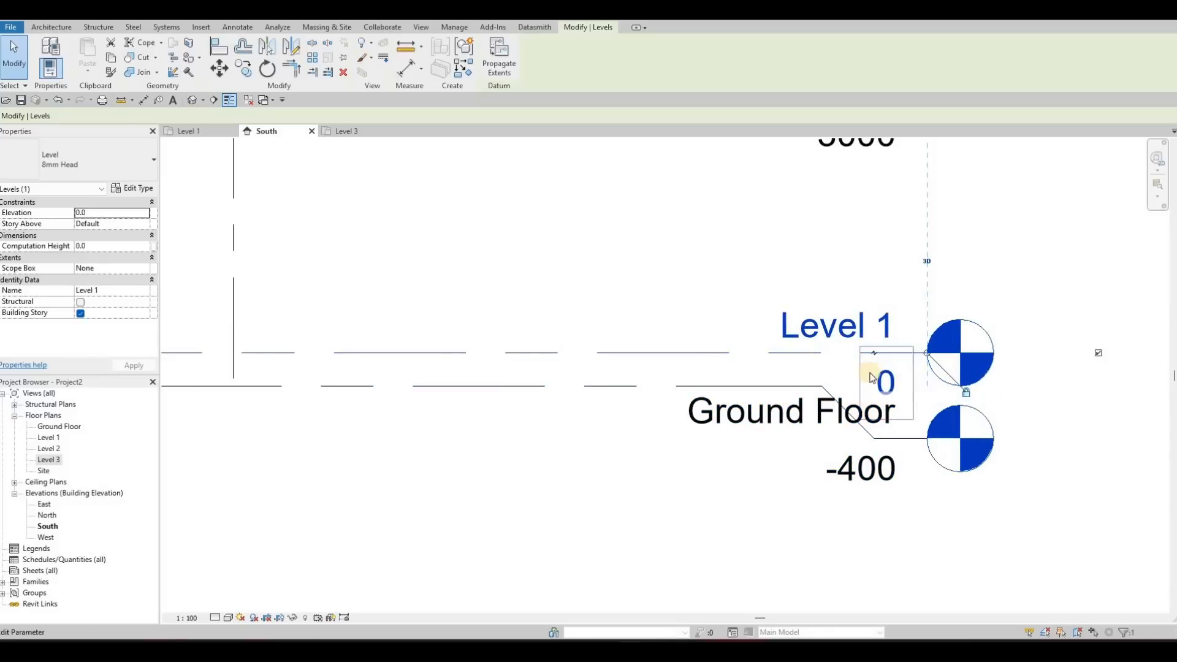
key(Escape)
key(Escape)
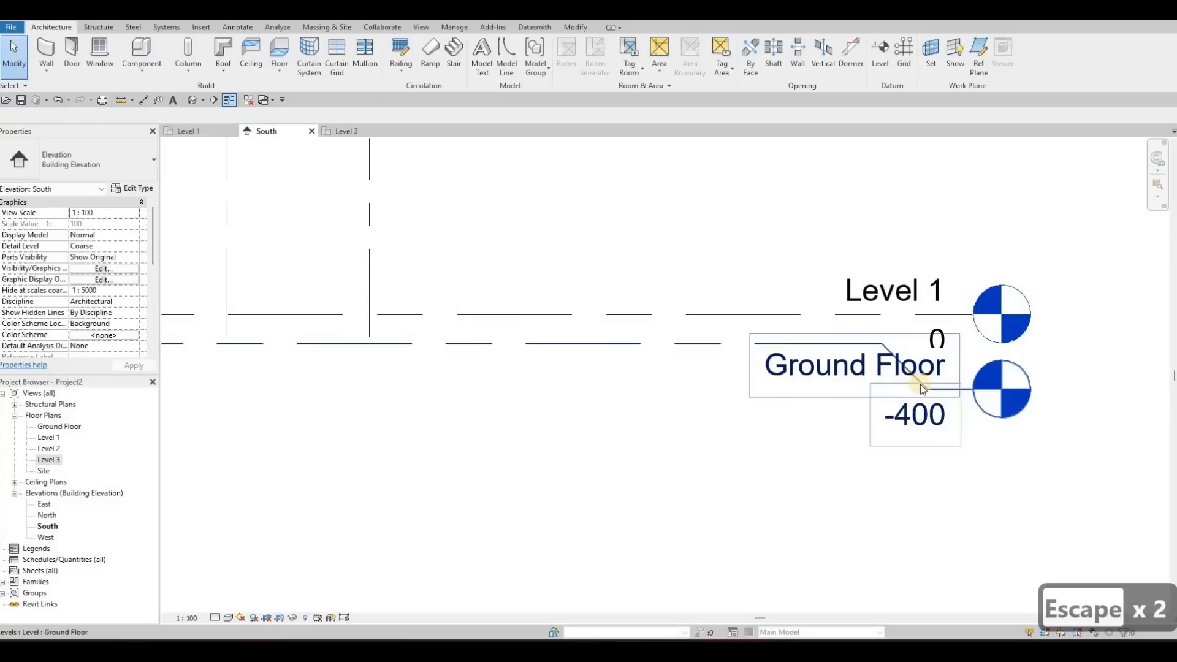
Reshape the Ground Floor elbow so its bend falls before the level name and the label clears the Level 1 elevation text
click(927, 395)
drag(883, 344, 883, 343)
drag(931, 407, 855, 412)
key(Escape)
key(Escape)
scroll(1006, 362, down, 5)
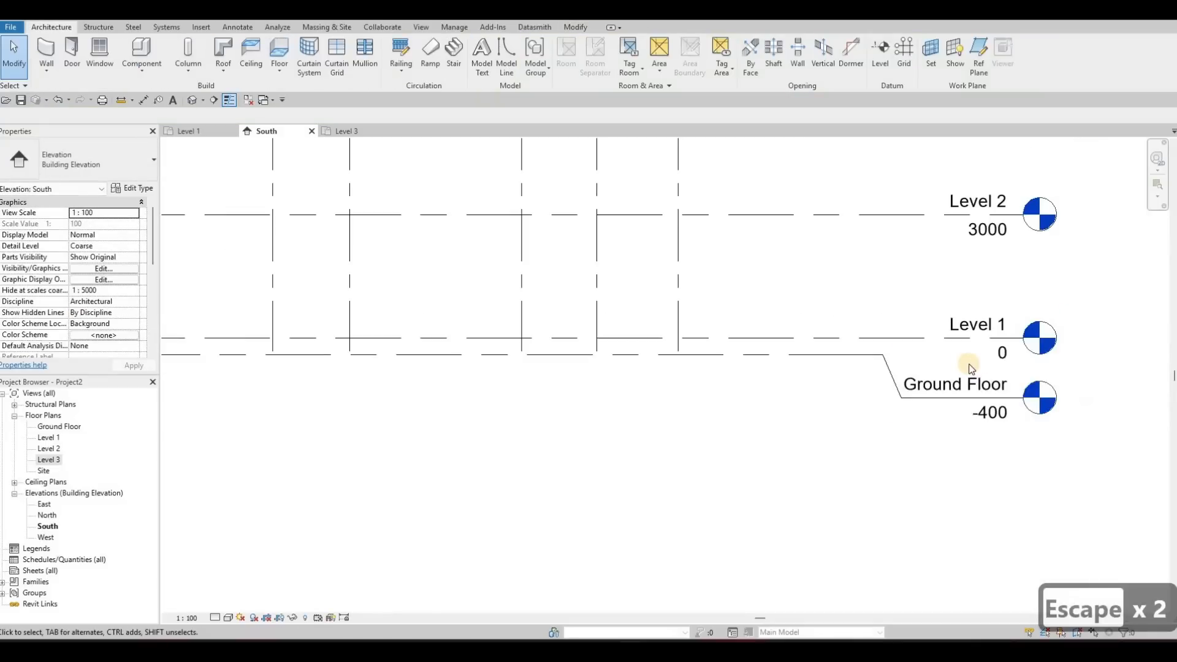
middle_drag(937, 385, 1040, 359)
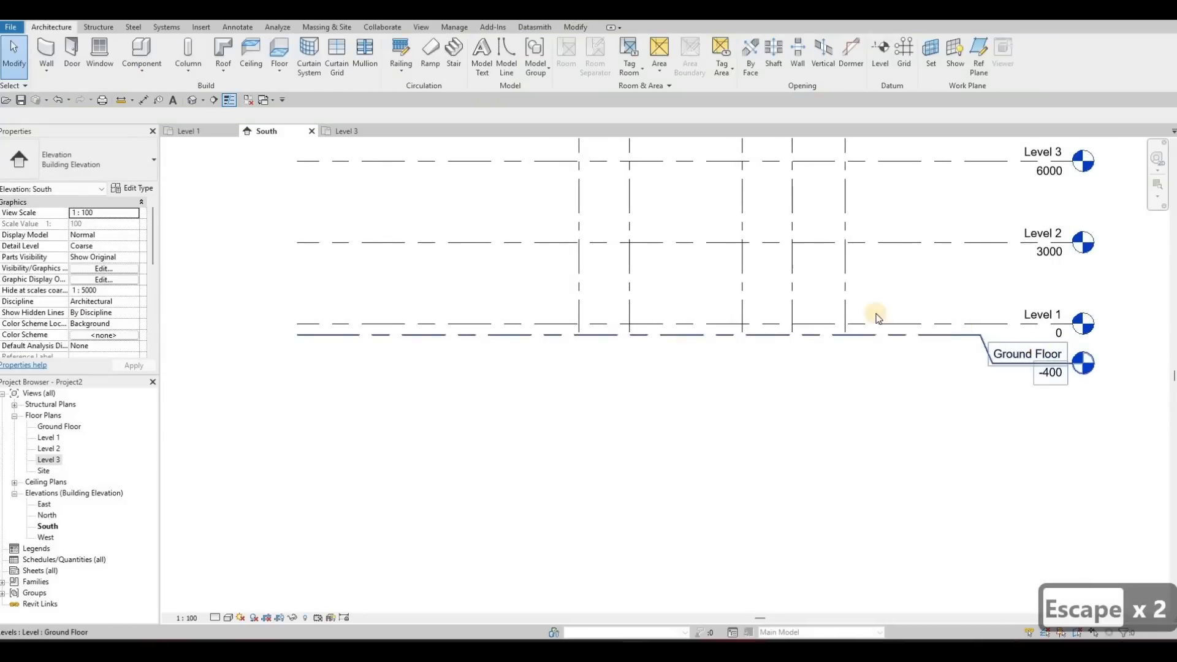
Extend the lower ends of grid lines 1 to 5 together so they finish just below the Ground Floor level line
click(846, 336)
drag(846, 340, 845, 348)
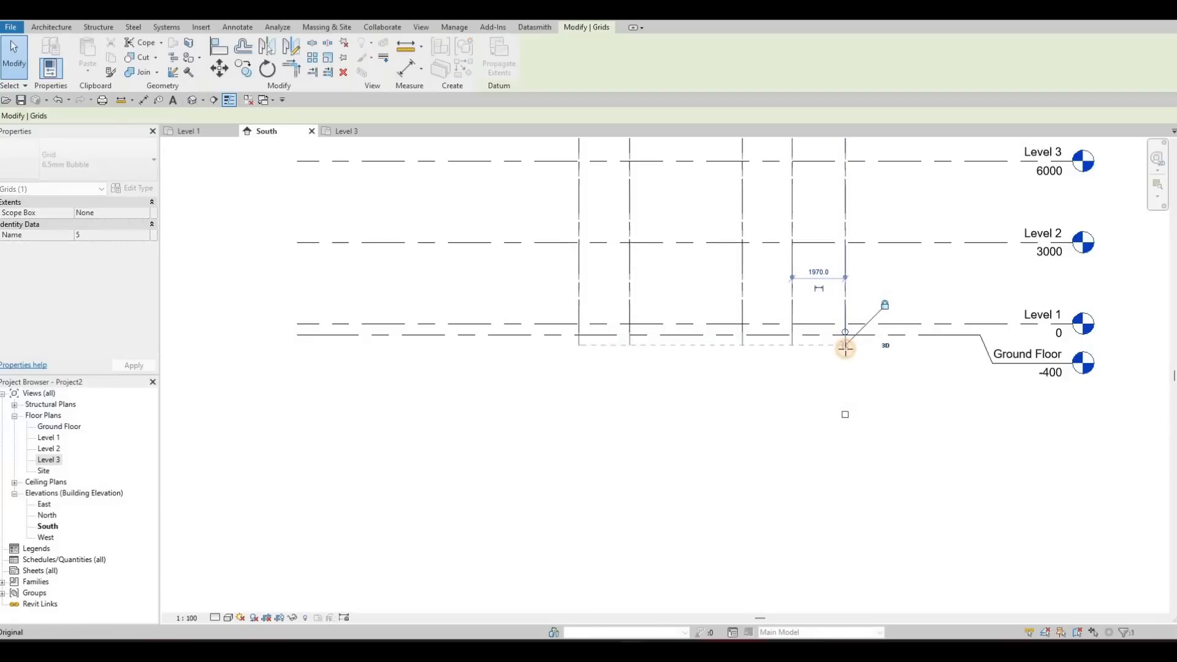
key(Escape)
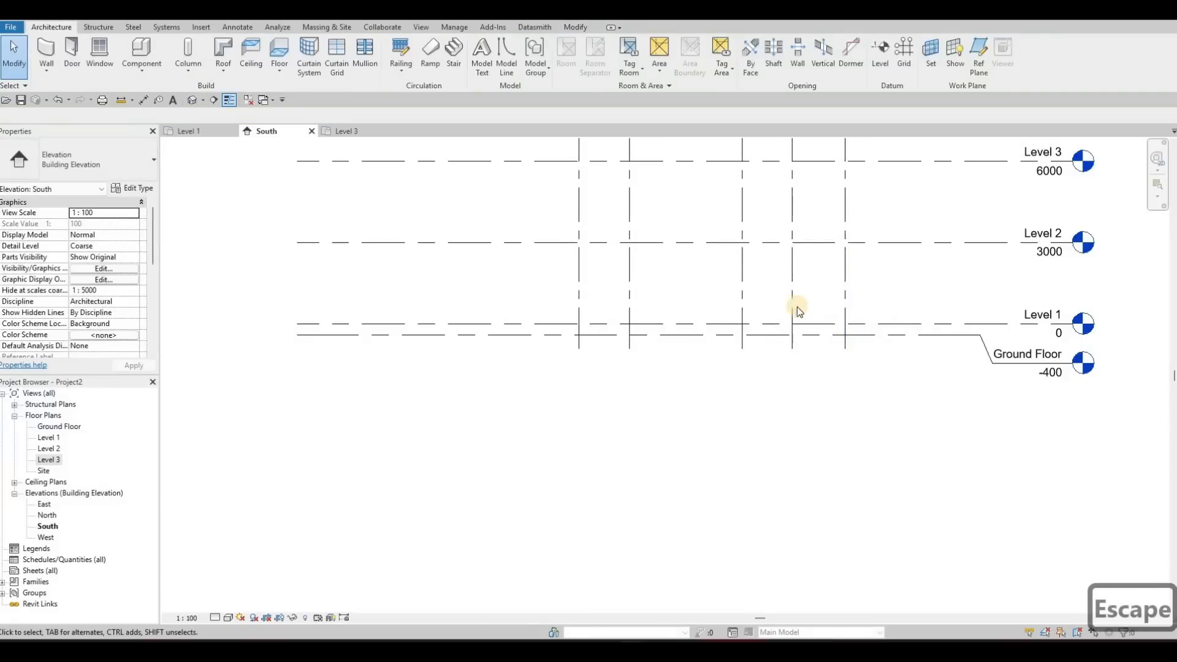
Examine the level heads, their elevations and the grid lines crossing them in the South elevation
scroll(785, 295, down, 2)
middle_drag(755, 311, 750, 325)
scroll(930, 281, up, 4)
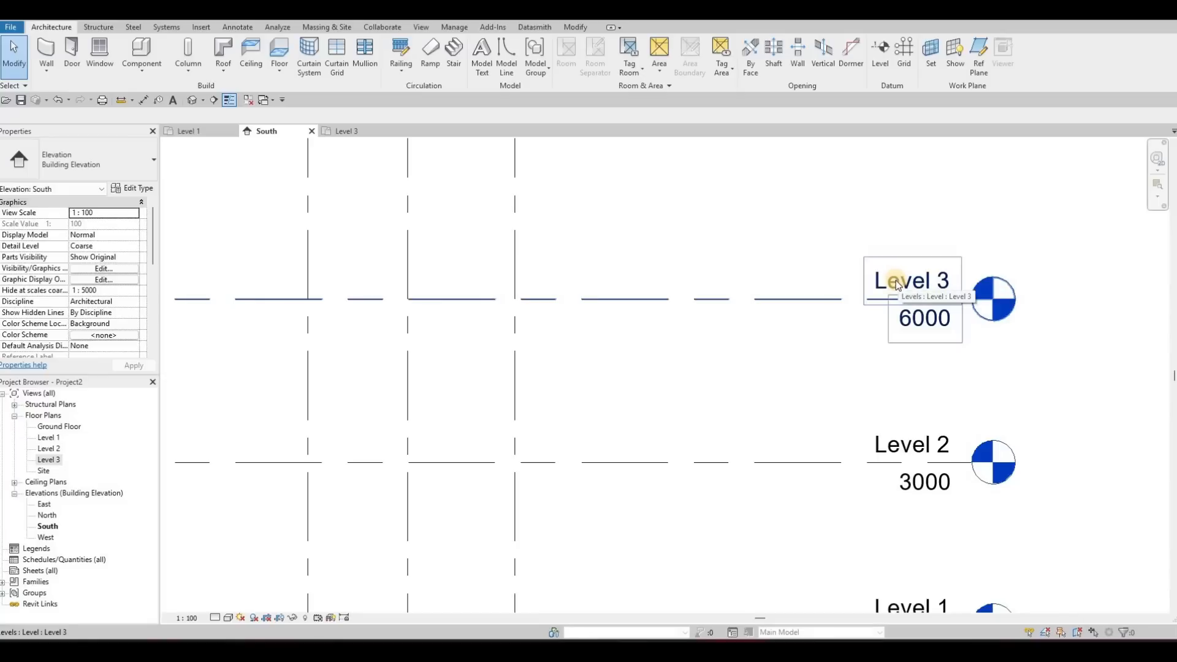
scroll(819, 304, down, 4)
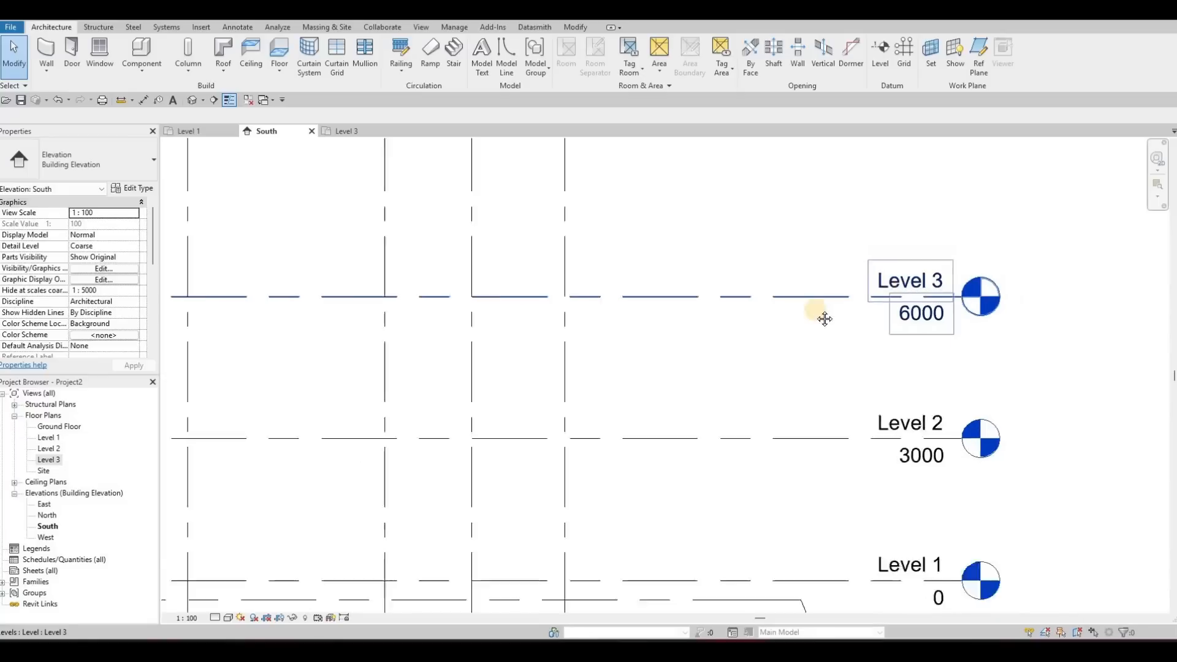
scroll(833, 309, down, 2)
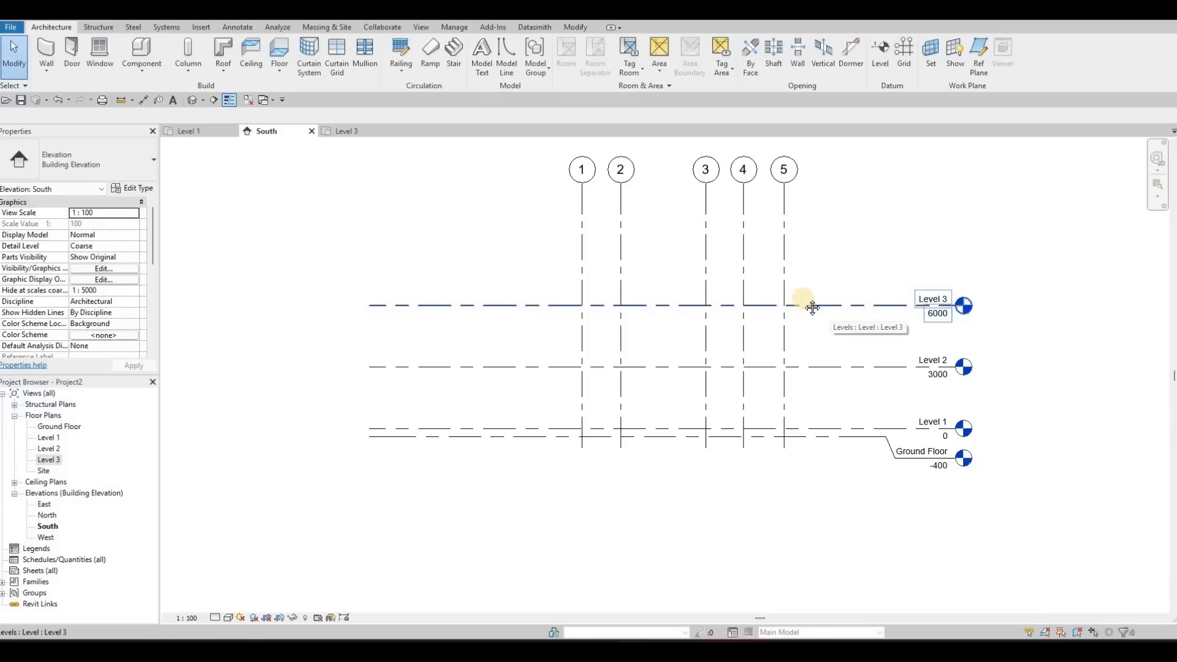
middle_drag(805, 323, 799, 330)
key(Escape)
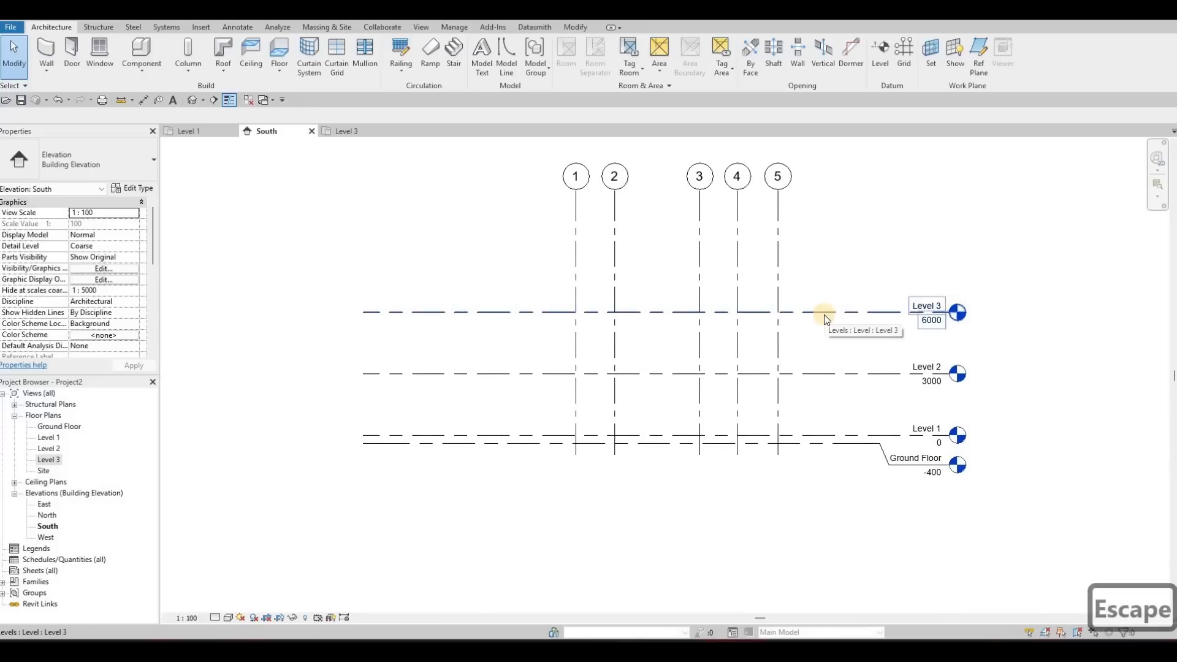
middle_drag(823, 314, 823, 315)
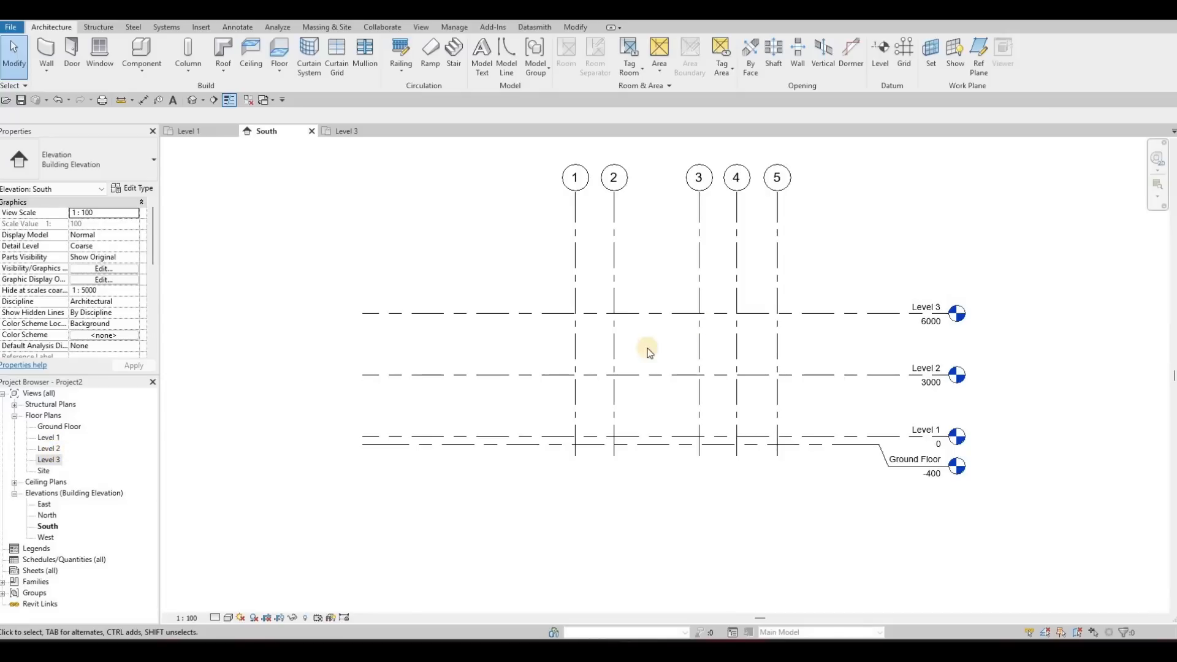
Copy the Level 3 line 3000 mm straight up to make another level at 9000
click(808, 319)
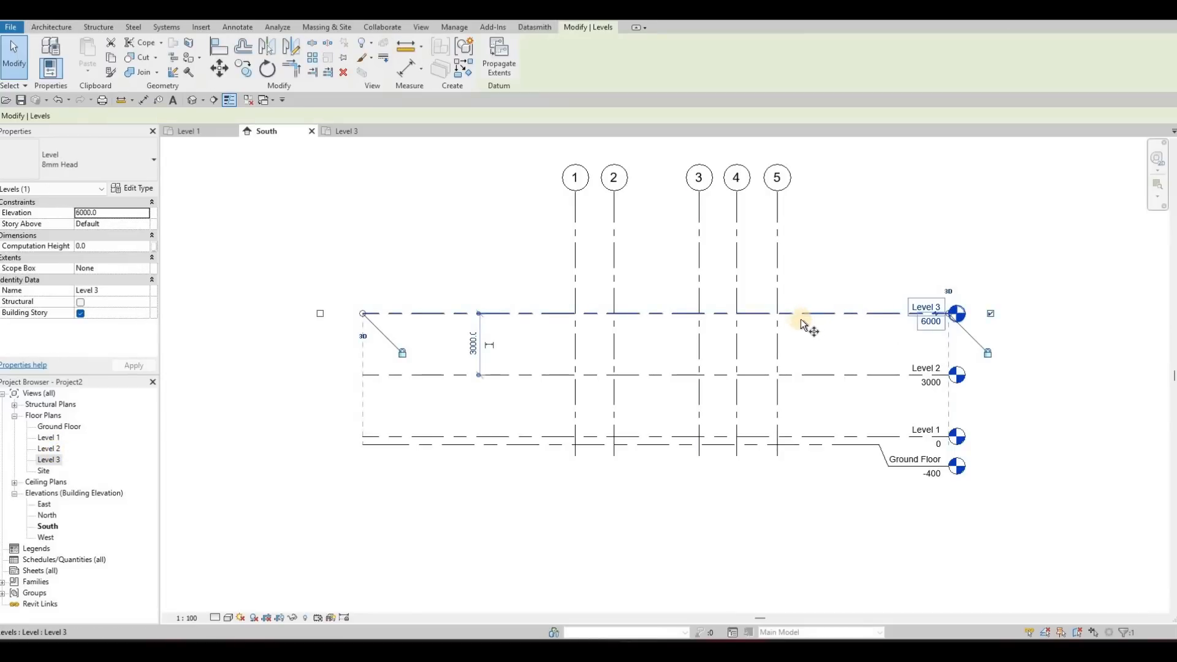
key(c)
key(o)
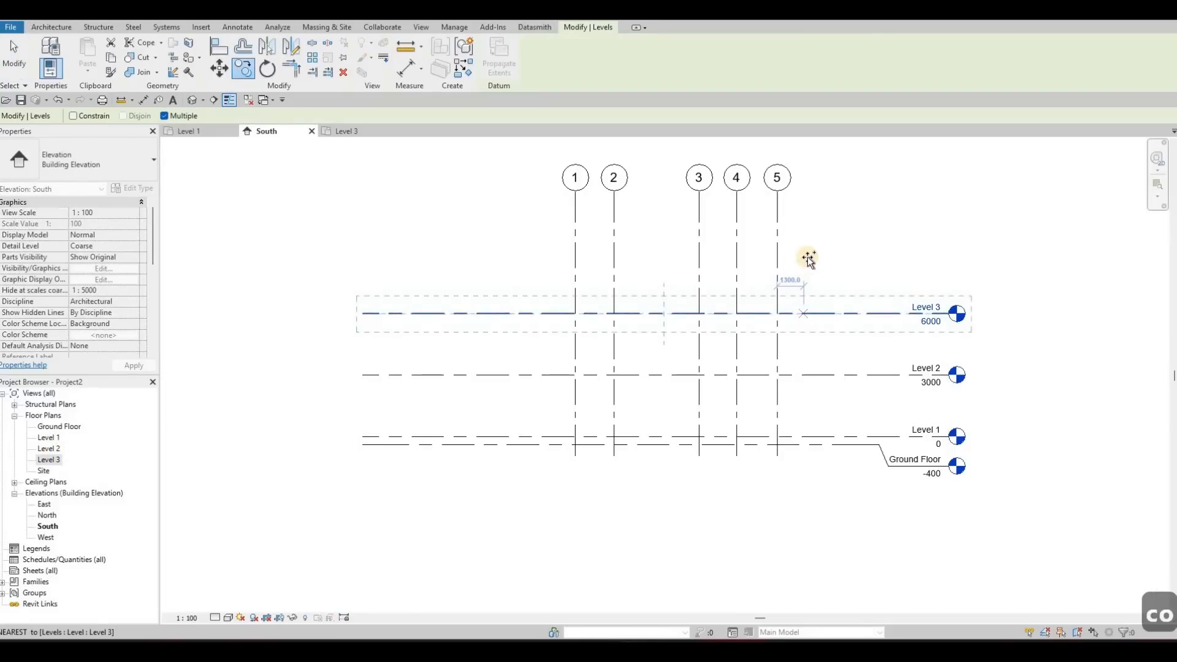
click(809, 260)
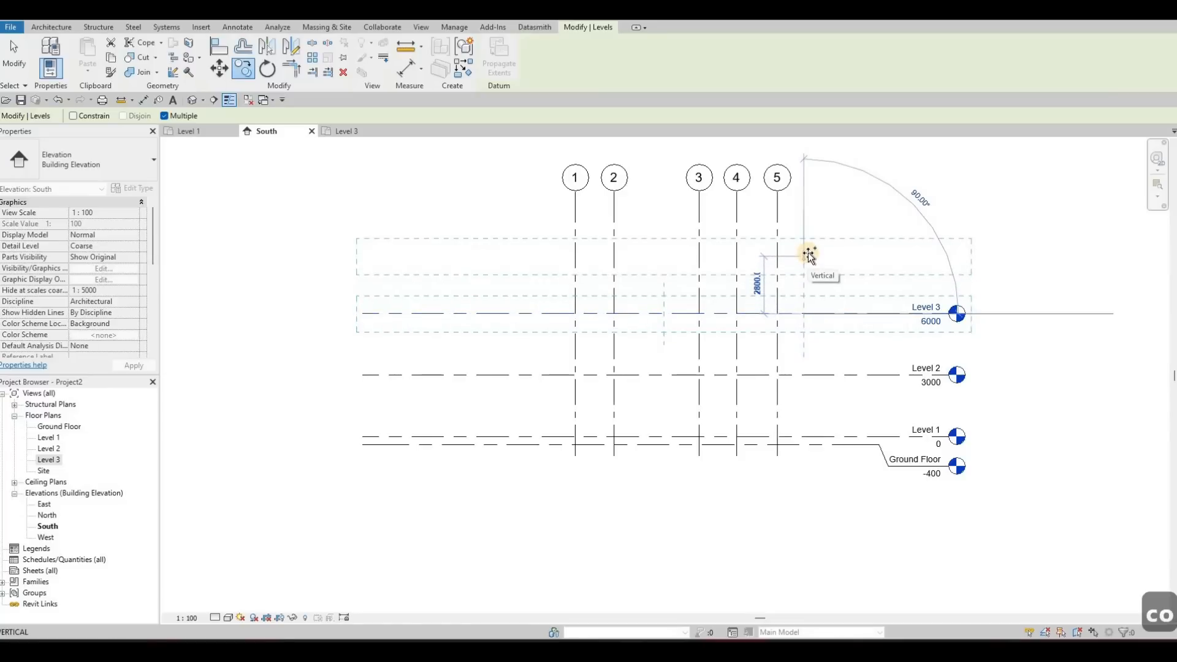
click(808, 252)
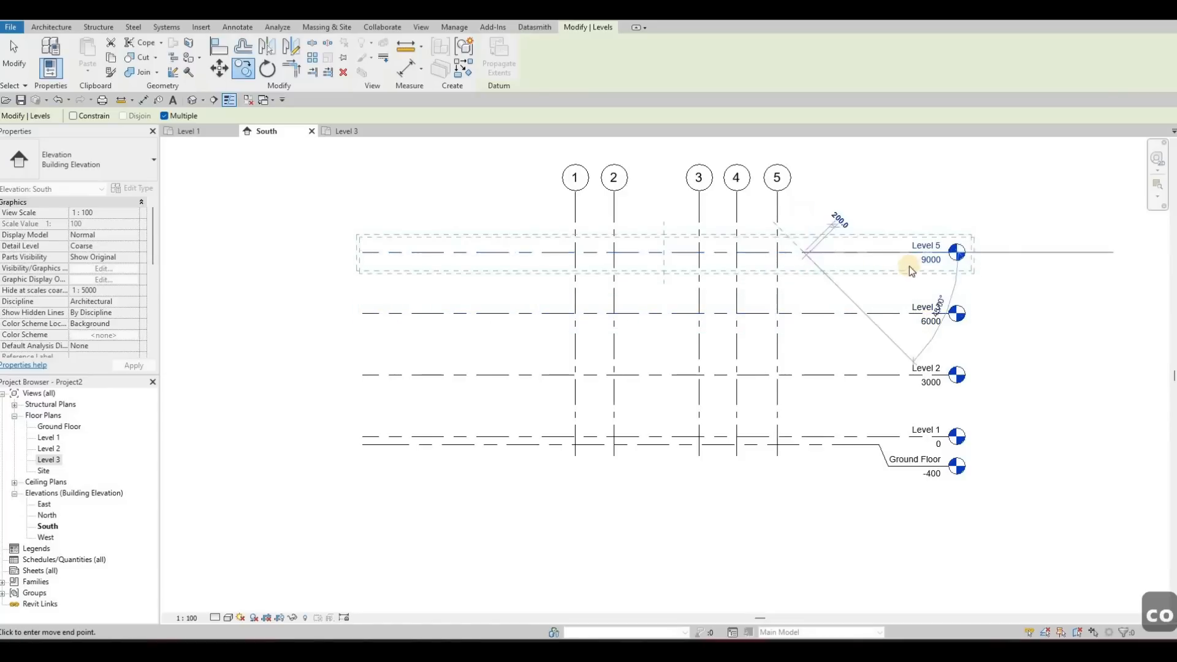
key(Escape)
key(Escape)
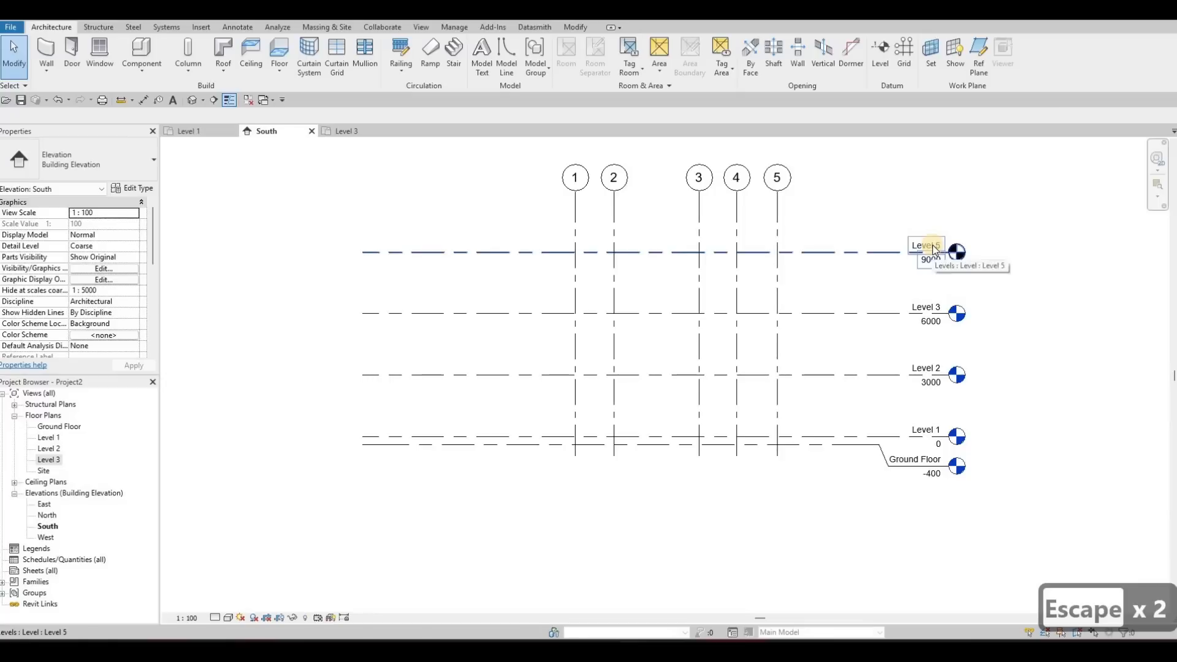
click(935, 251)
click(936, 261)
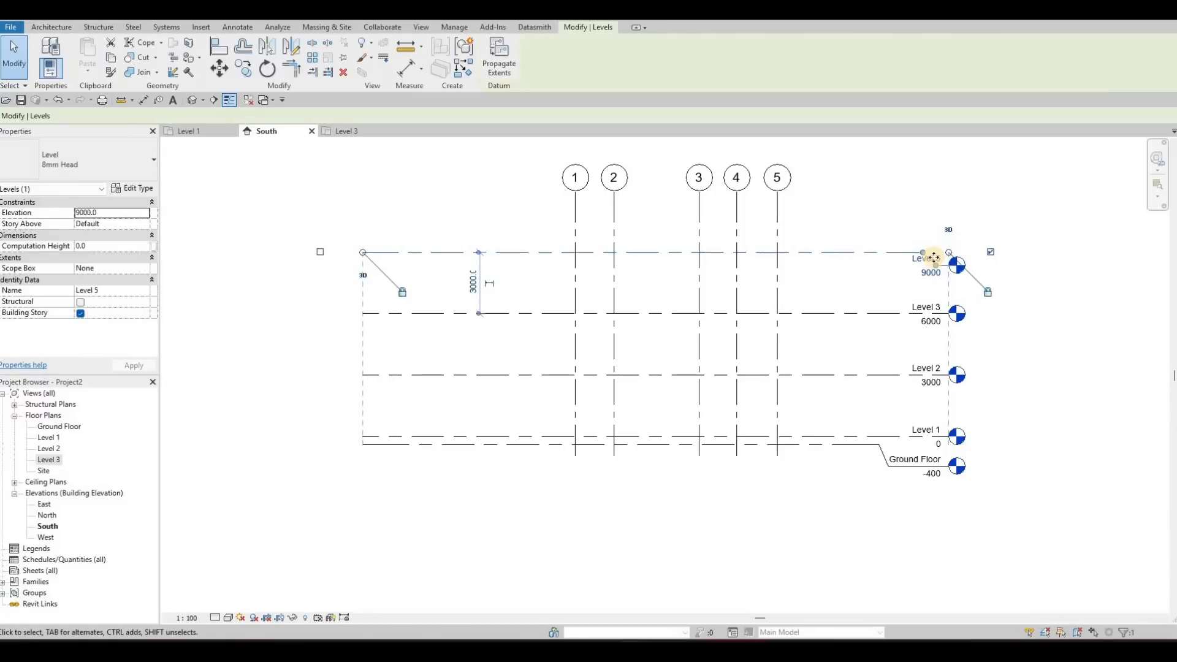
key(ctrl+z)
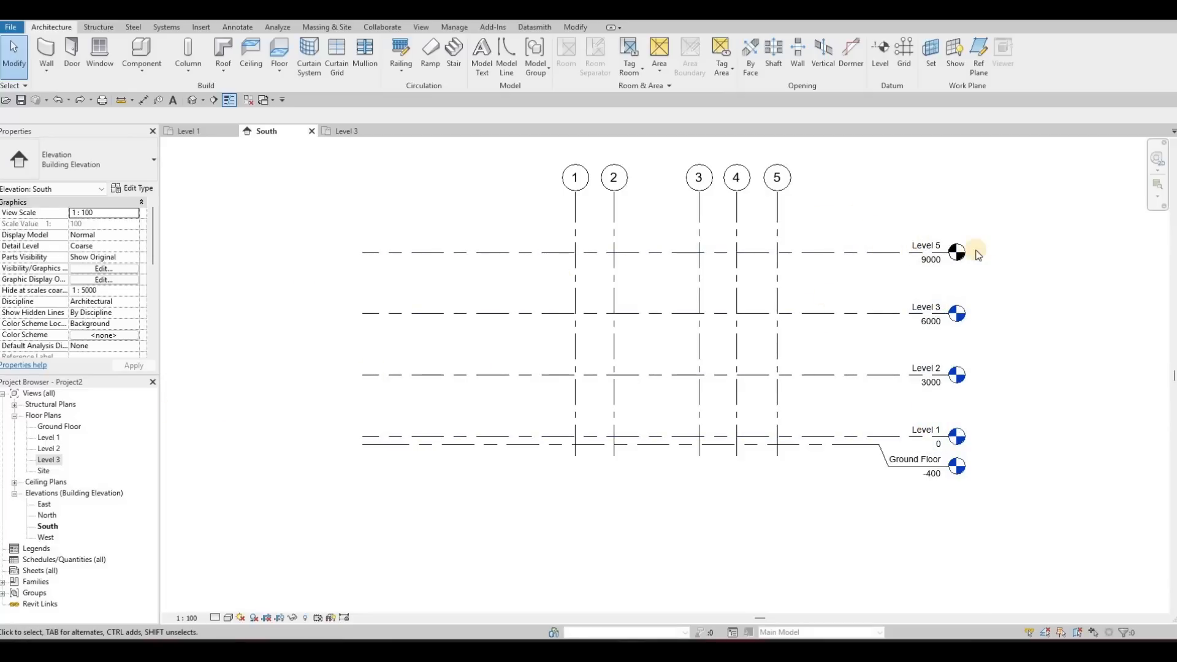
click(936, 251)
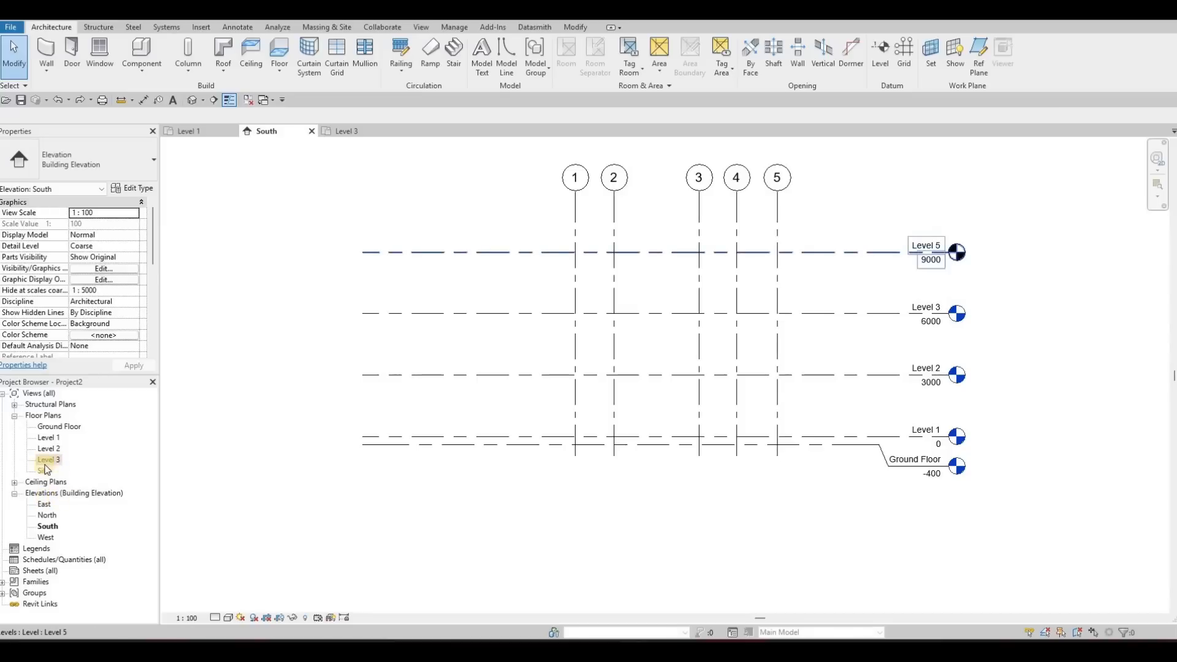
key(Escape)
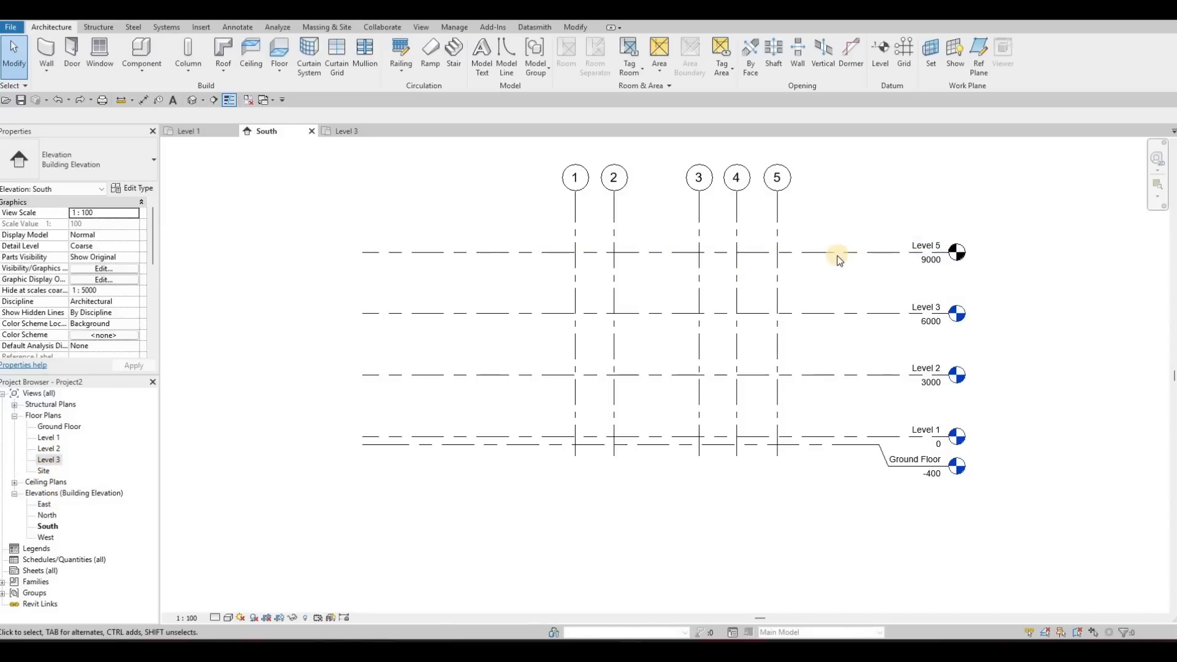
scroll(834, 245, down, 1)
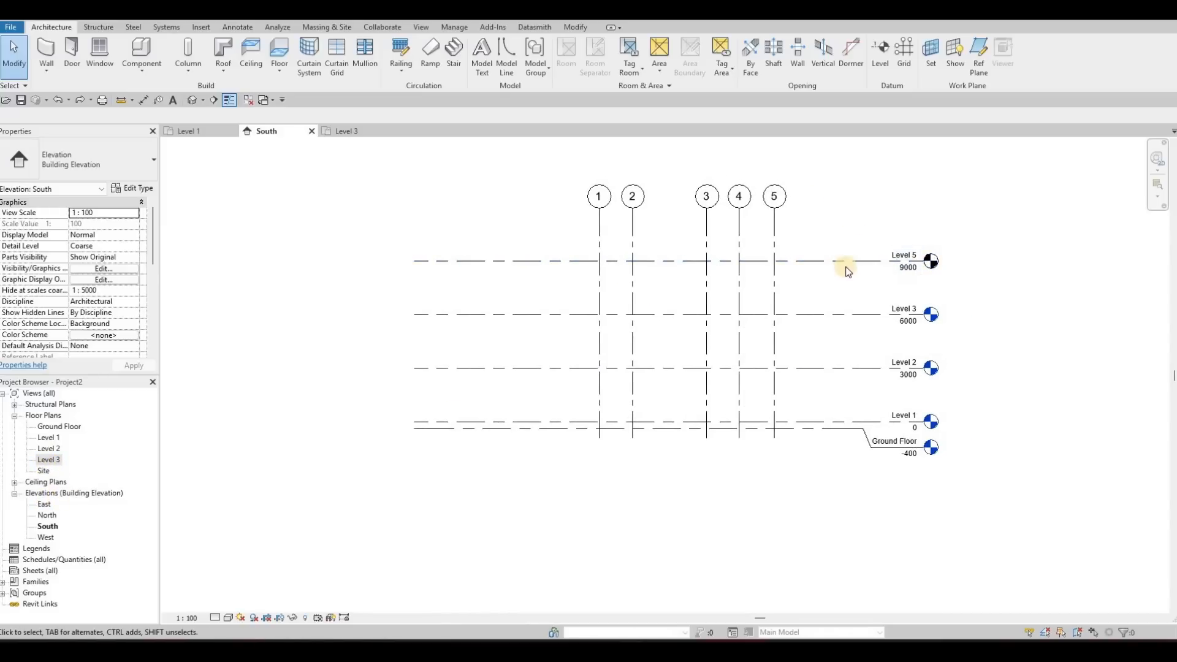
Create a floor plan view for Level 5, keeping existing views from being duplicated
click(823, 261)
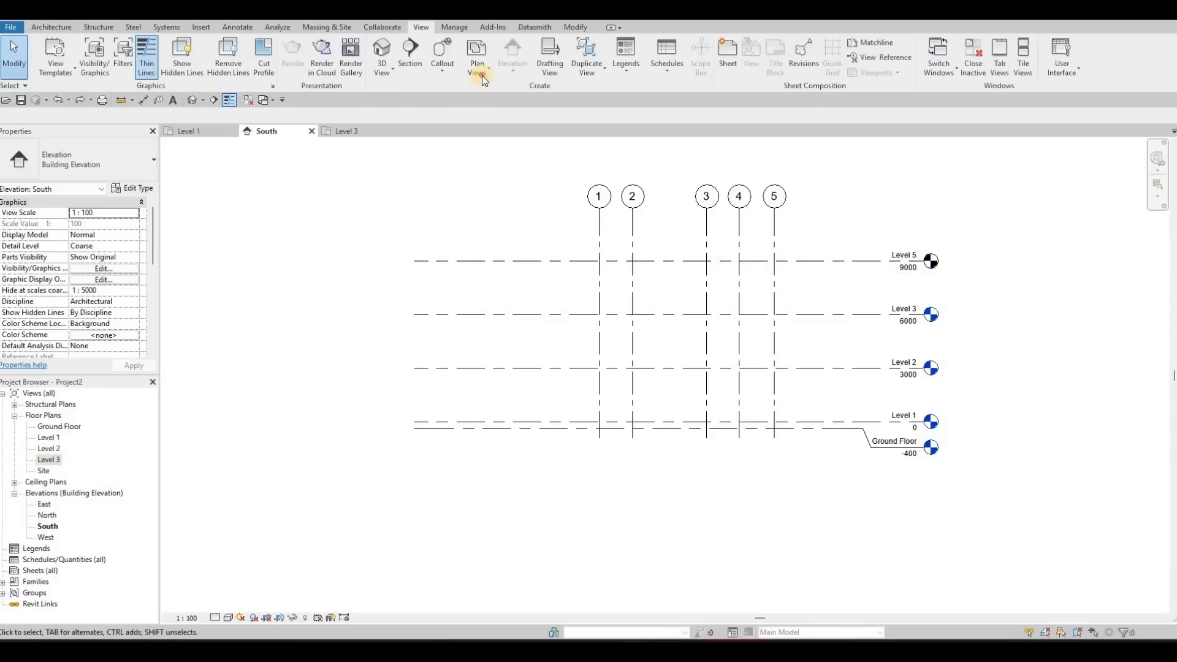
click(482, 76)
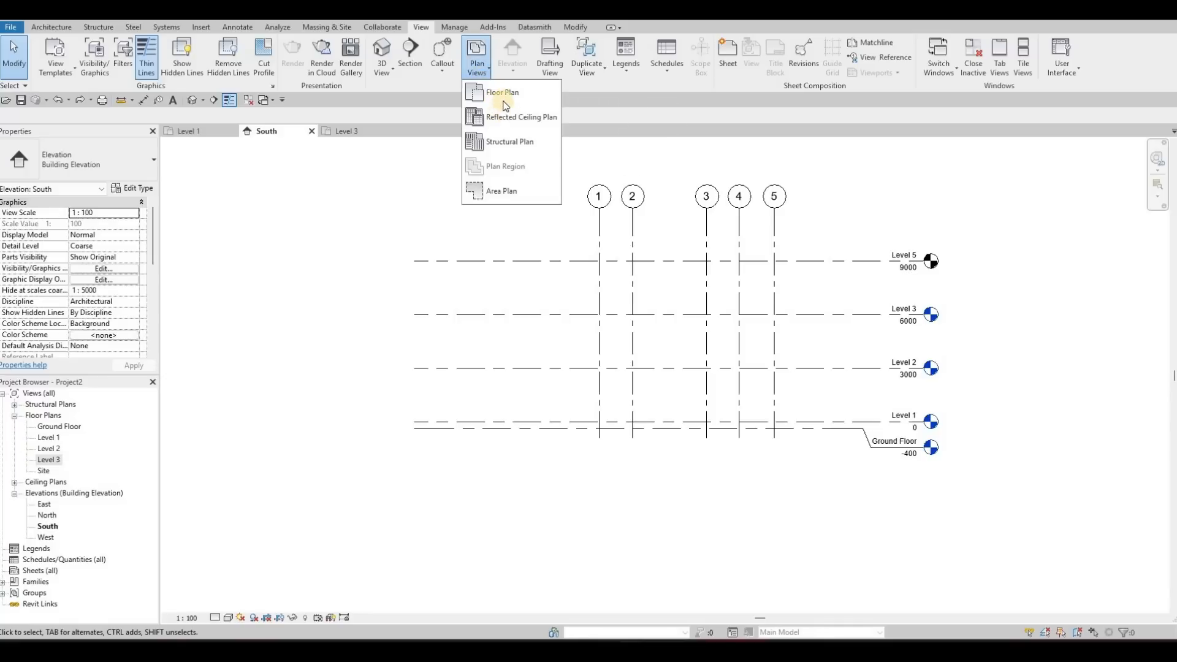
click(505, 95)
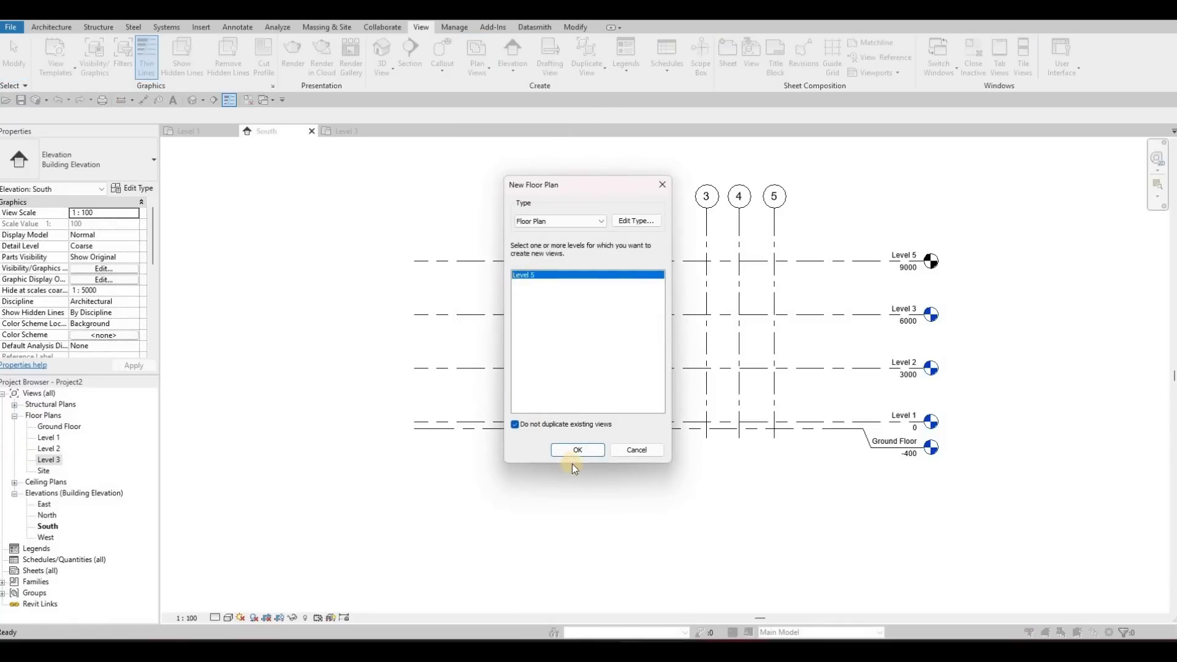
click(580, 450)
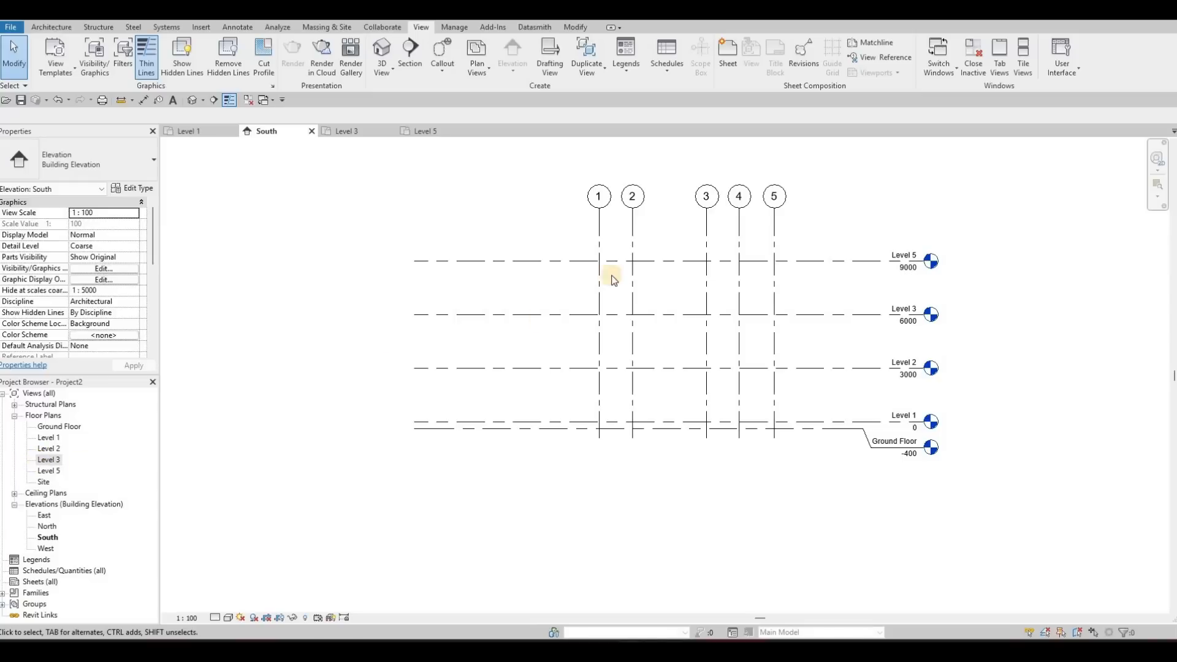
Delete Level 5 together with its floor plan view
click(540, 279)
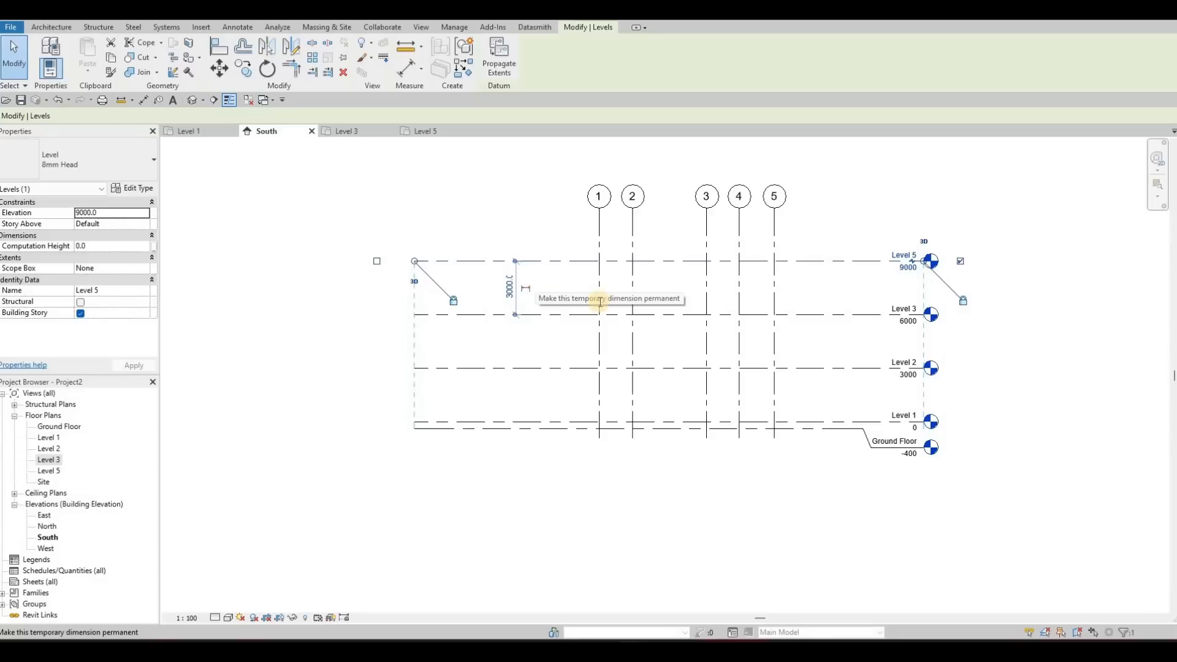
key(Delete)
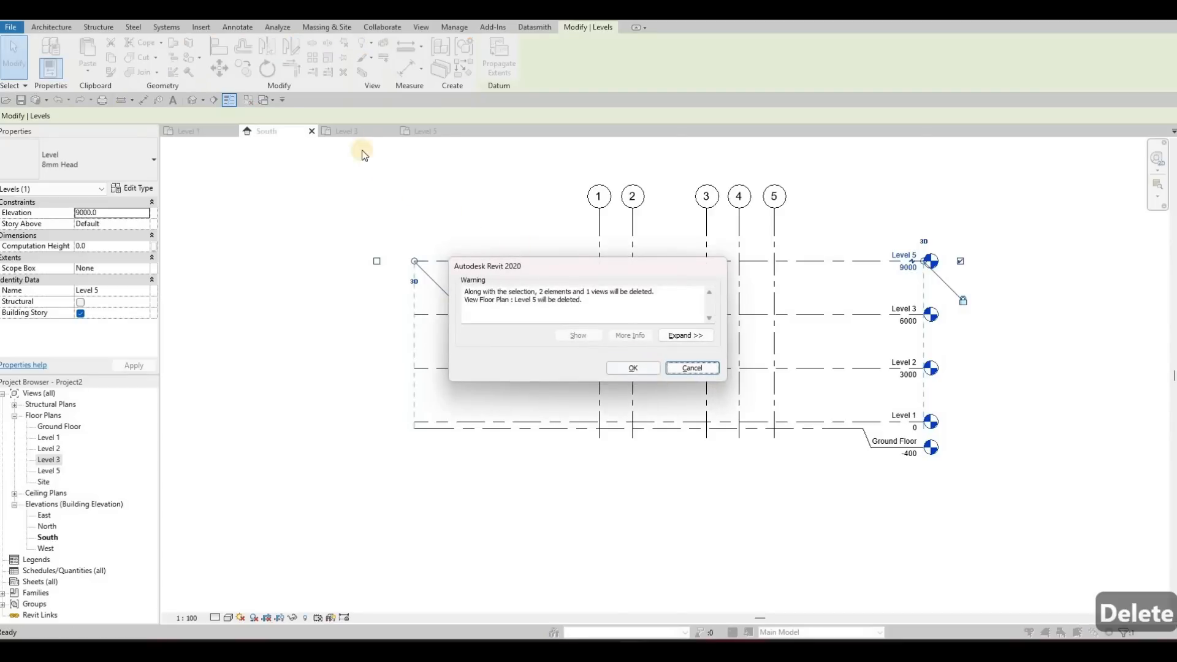
click(634, 368)
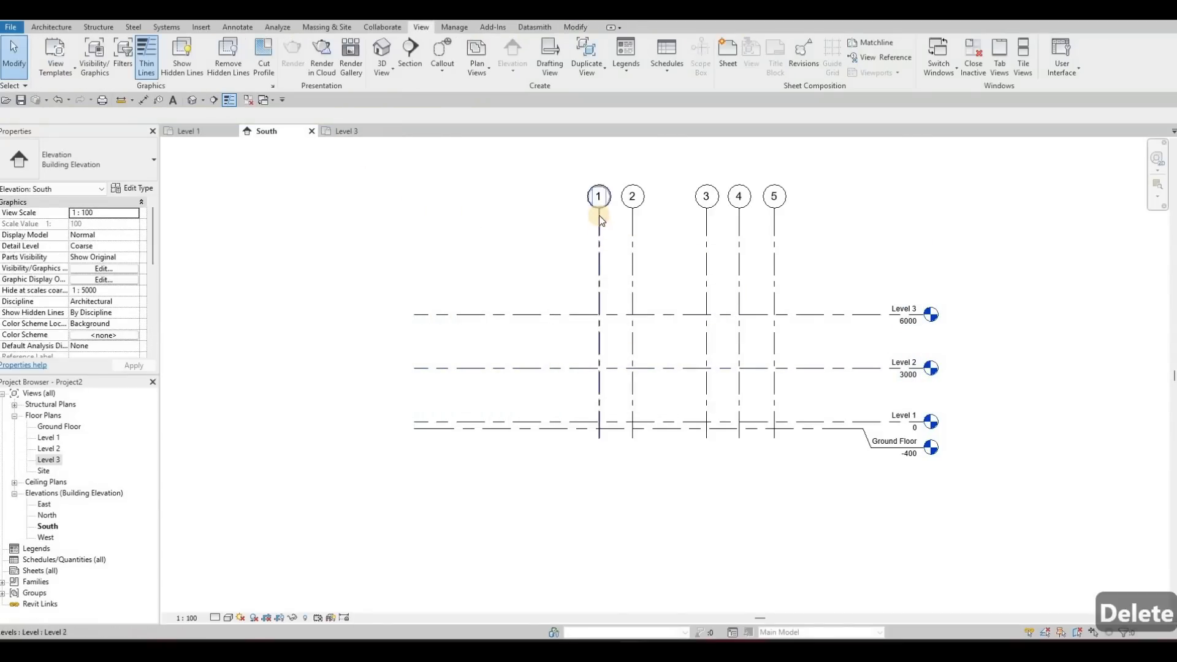
Lower the bubble ends of grid lines 1 to 5 together so the bubbles sit closer above the Level 3 line
click(599, 242)
drag(597, 276, 620, 268)
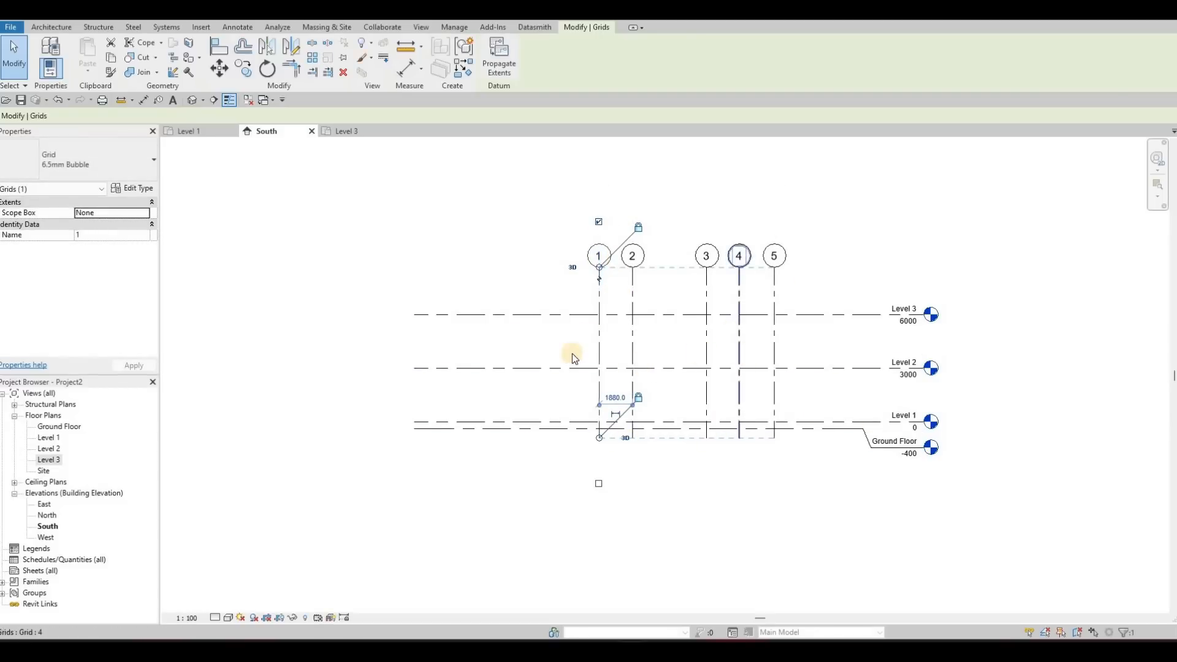
key(Escape)
key(Escape)
key(Escape)
middle_drag(677, 334, 618, 328)
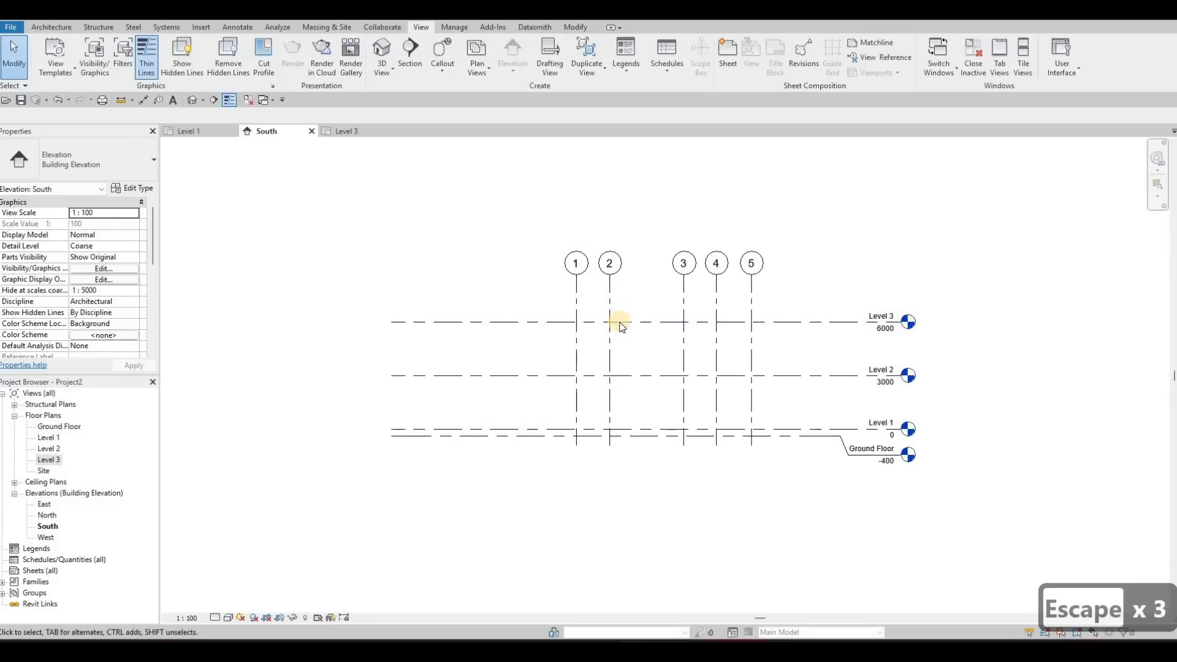
scroll(617, 341, down, 1)
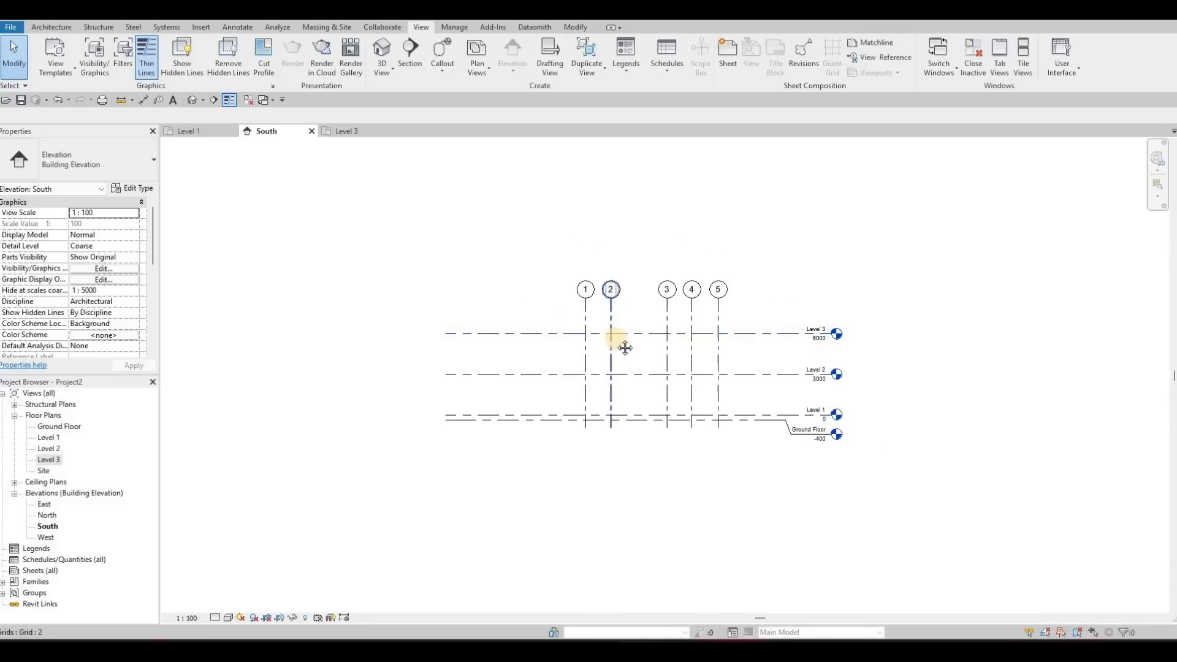
scroll(610, 366, down, 3)
middle_drag(618, 370, 575, 391)
scroll(574, 391, up, 2)
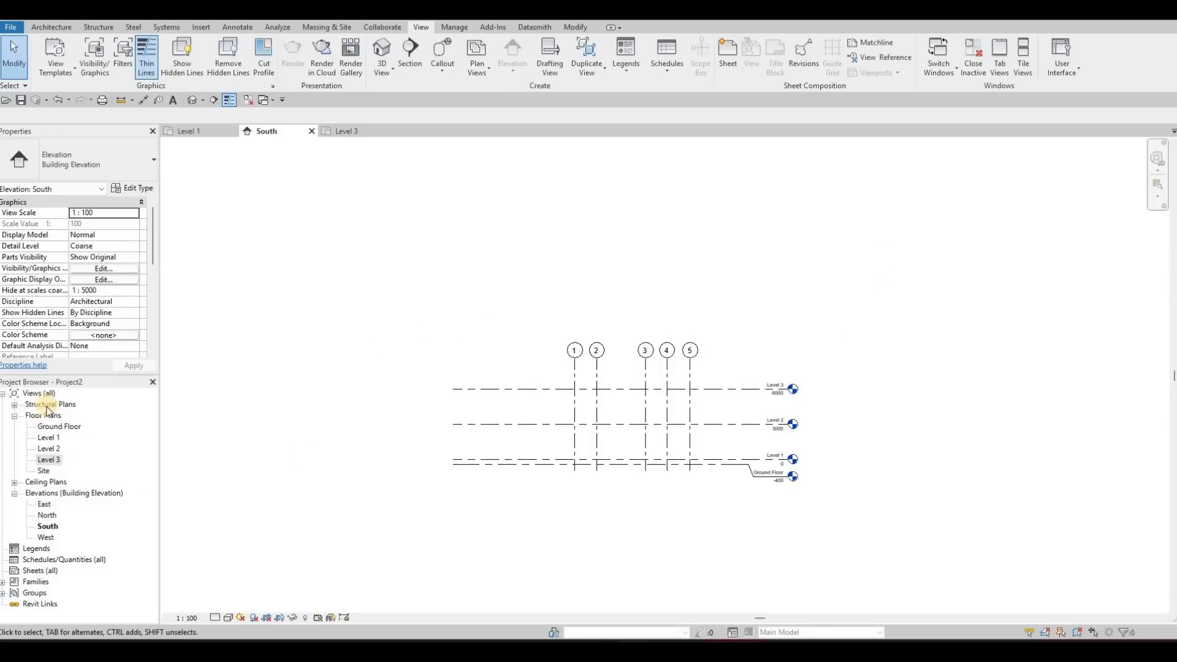
click(550, 390)
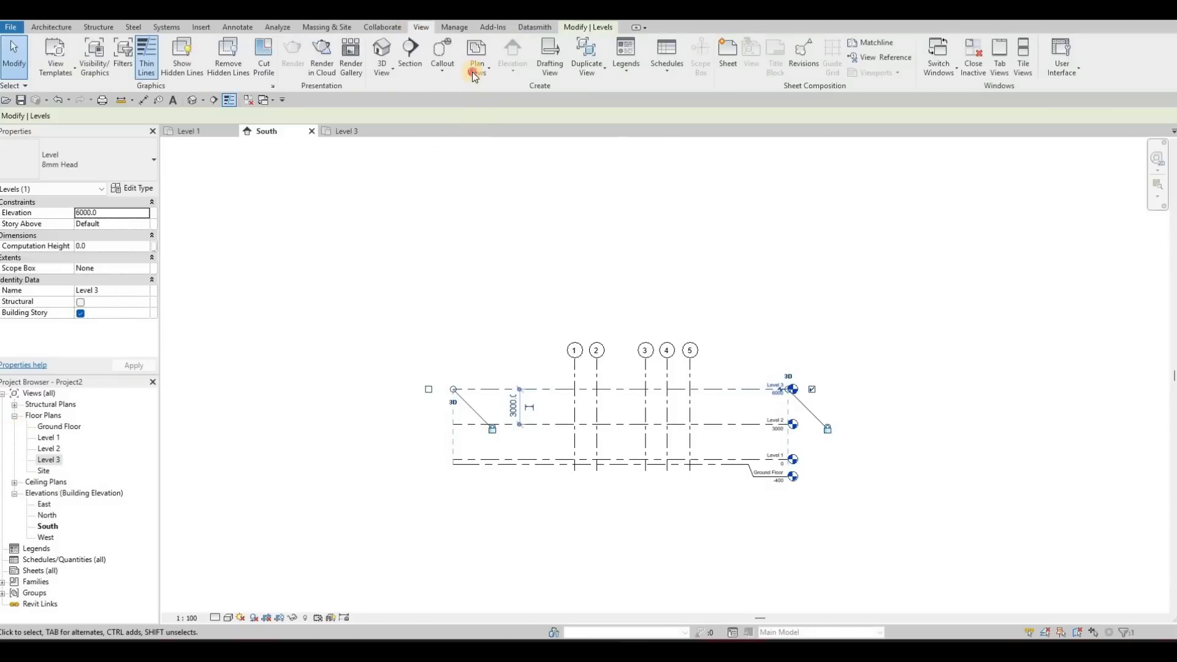
click(477, 61)
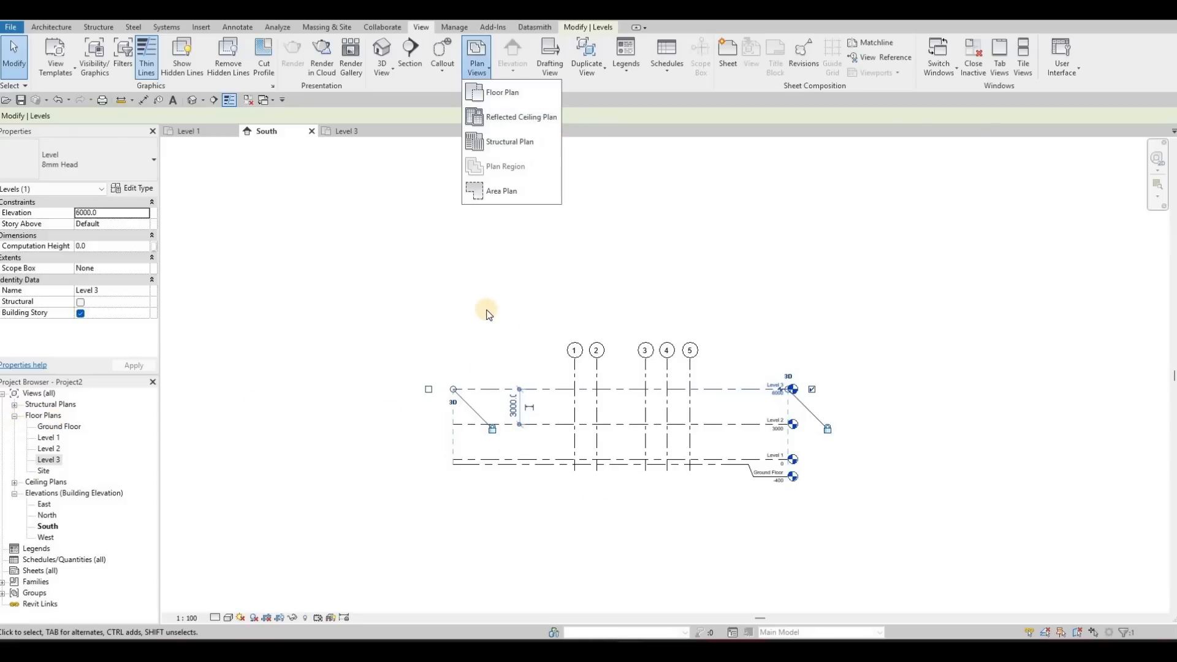
key(Escape)
key(Escape)
key(Escape)
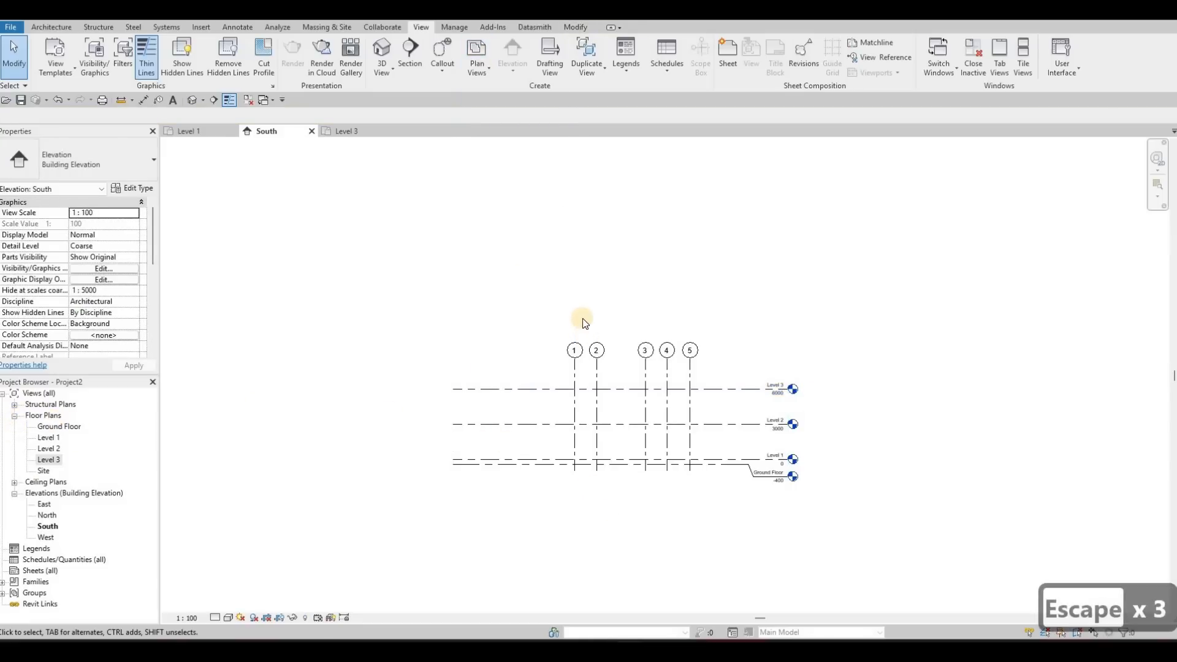
Recentre the finished South elevation and switch to the Level 1 floor plan
scroll(582, 322, up, 3)
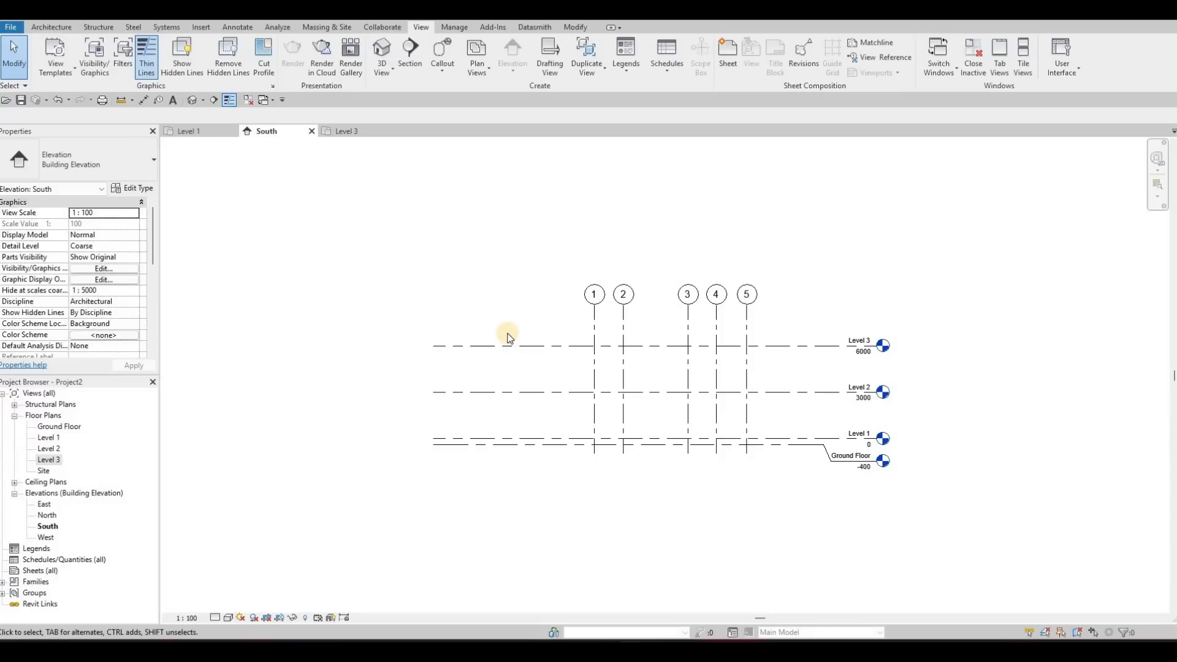
key(F1)
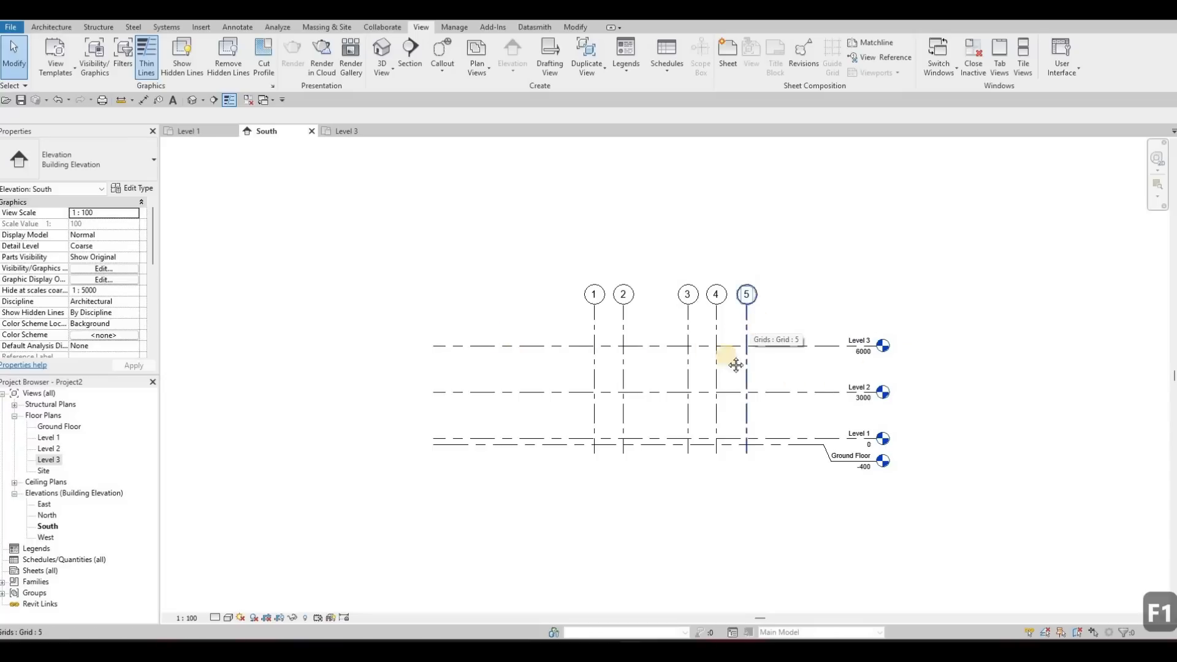
middle_drag(507, 371, 407, 344)
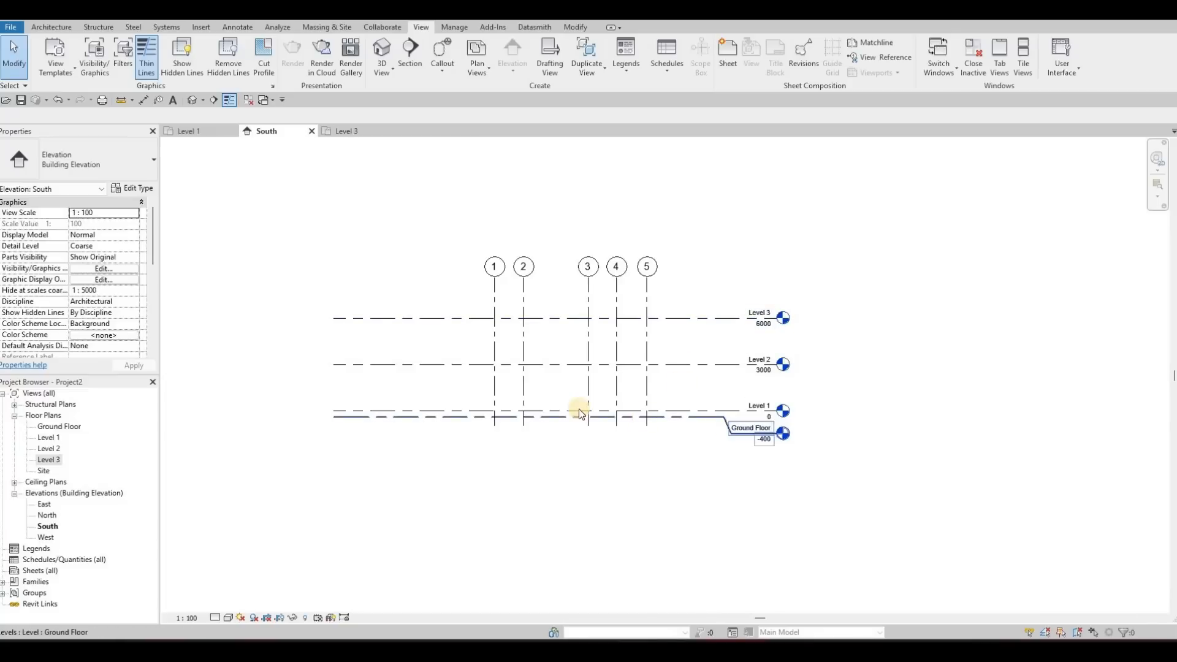
click(196, 132)
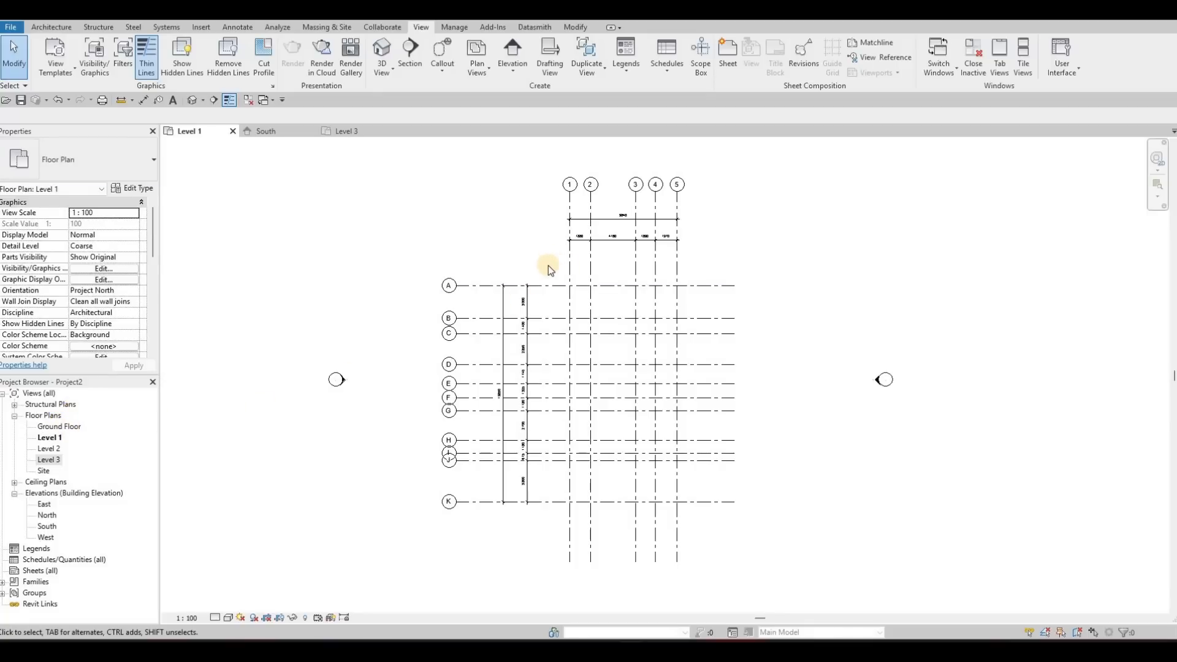
Examine the Level 1 grid layout between the four elevation markers, checking the lettered grid bubbles for overlaps
scroll(699, 276, up, 3)
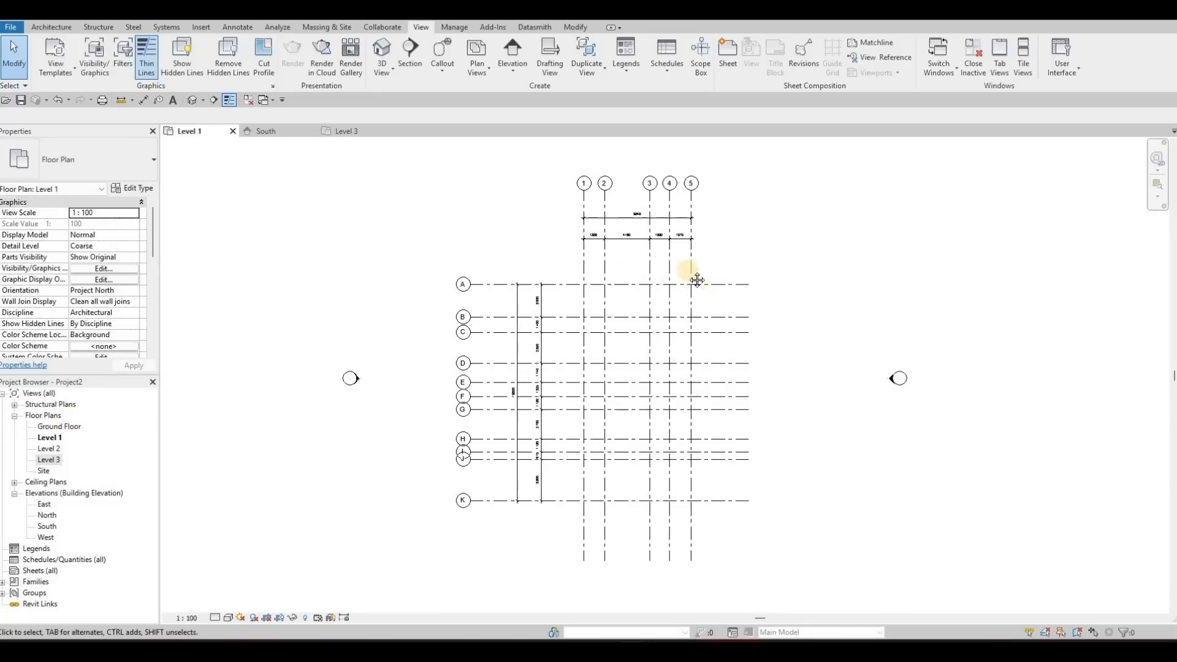
middle_drag(629, 270, 623, 247)
scroll(628, 237, down, 1)
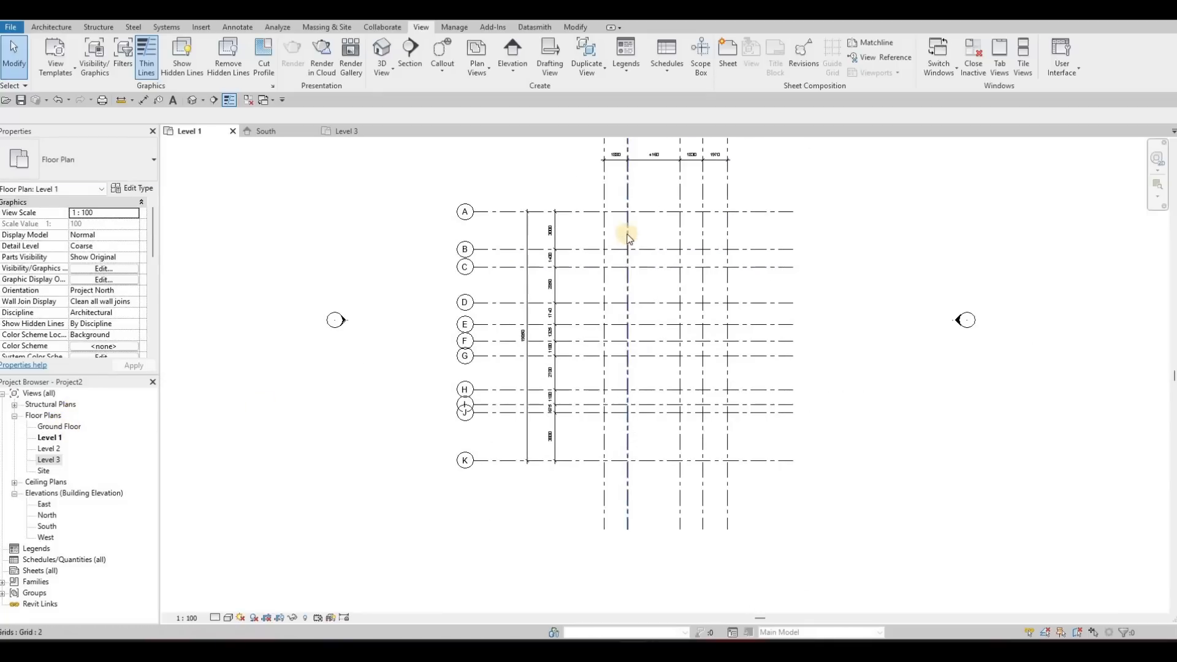
middle_drag(660, 315, 660, 301)
scroll(659, 298, down, 3)
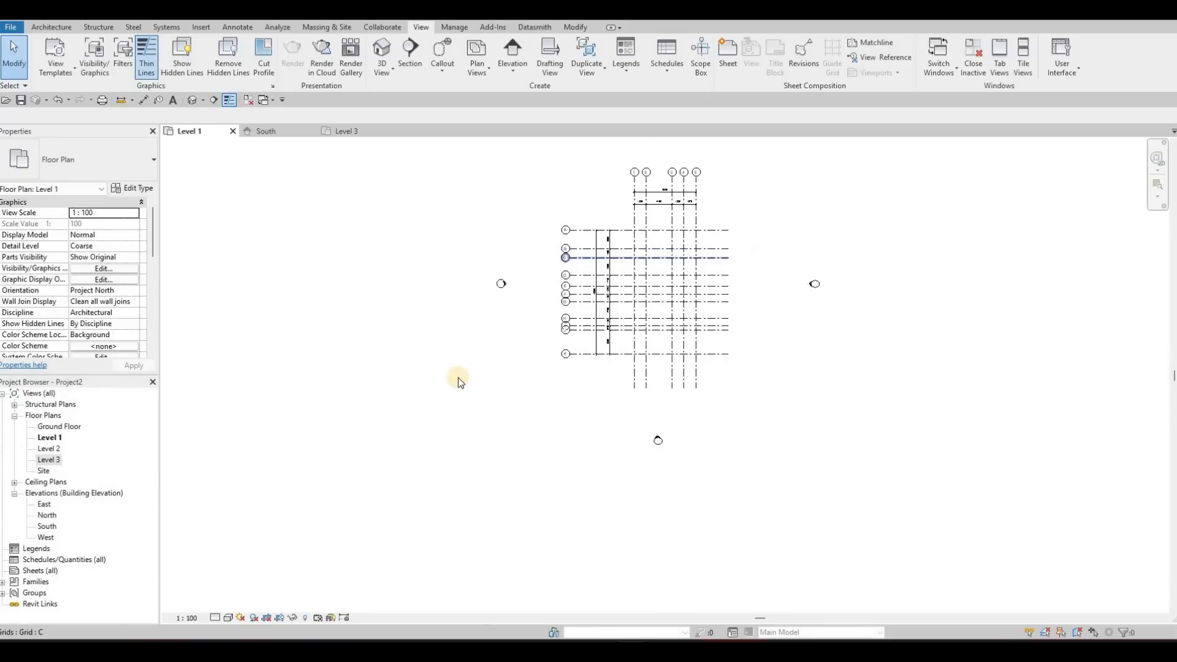
middle_drag(512, 315, 483, 399)
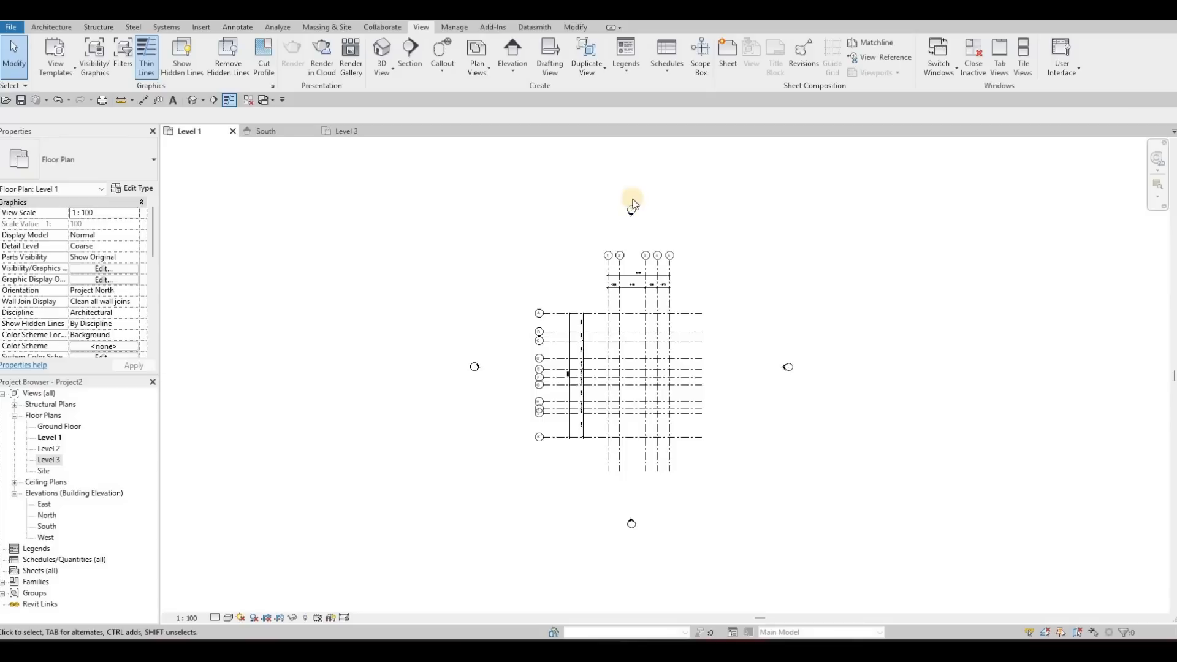
scroll(538, 337, up, 8)
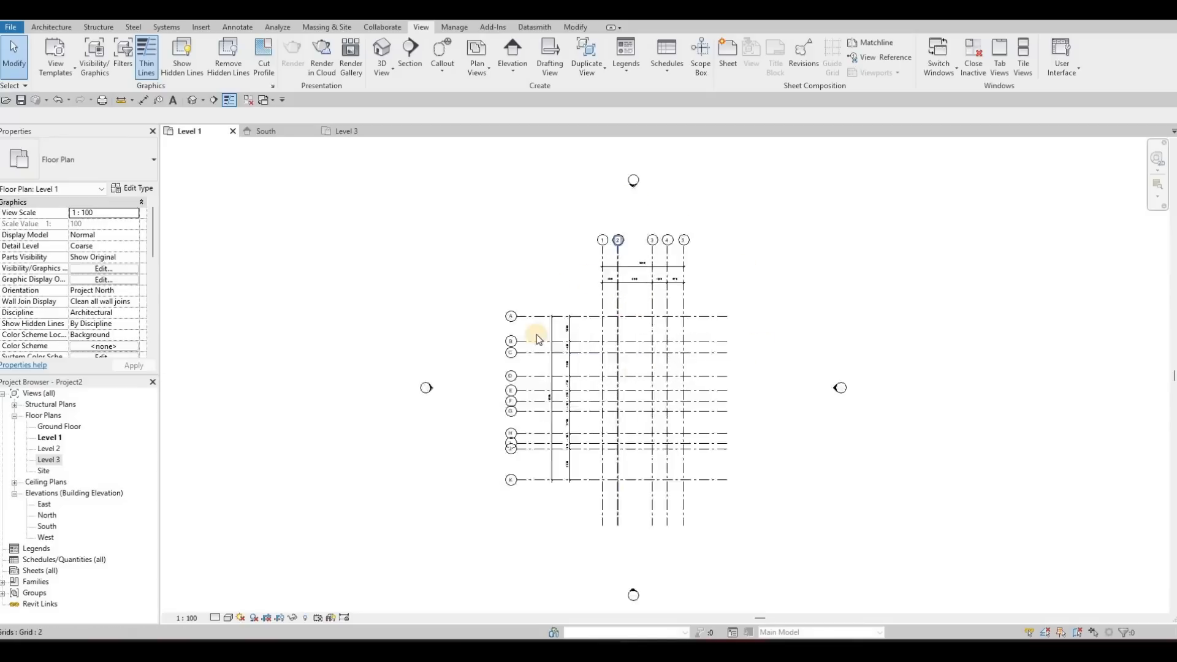
middle_drag(510, 343, 522, 317)
middle_drag(500, 494, 504, 407)
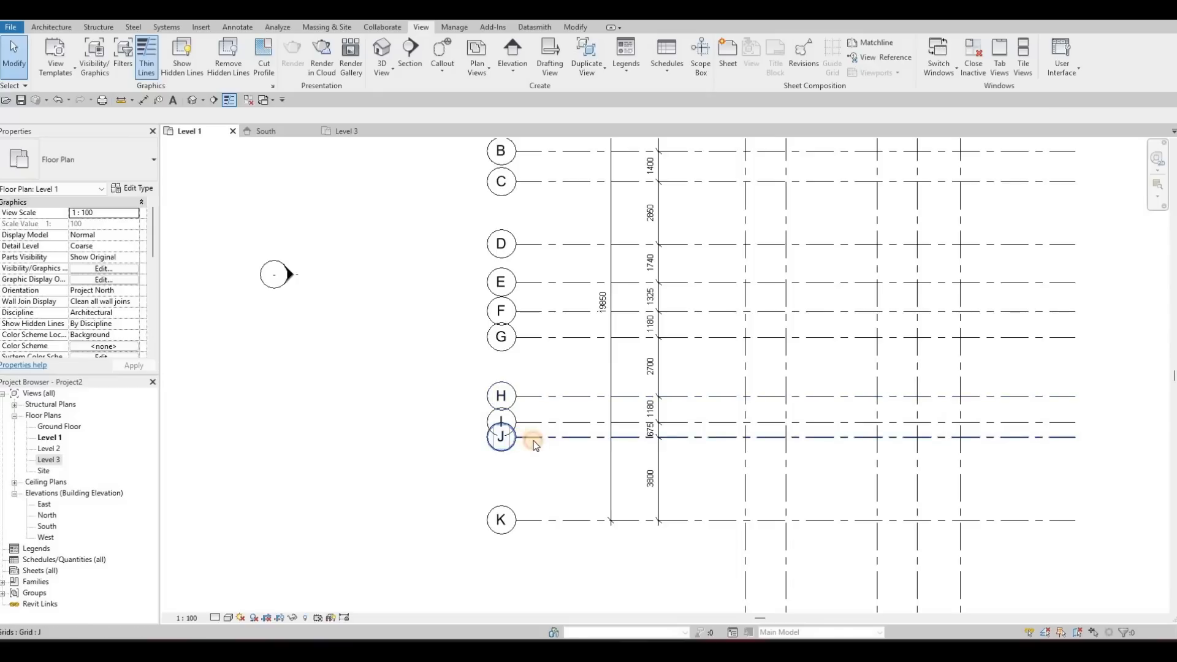
Add an elbow to grid J and shift its bubble down, clear of the grid I bubble
click(532, 442)
scroll(531, 430, up, 4)
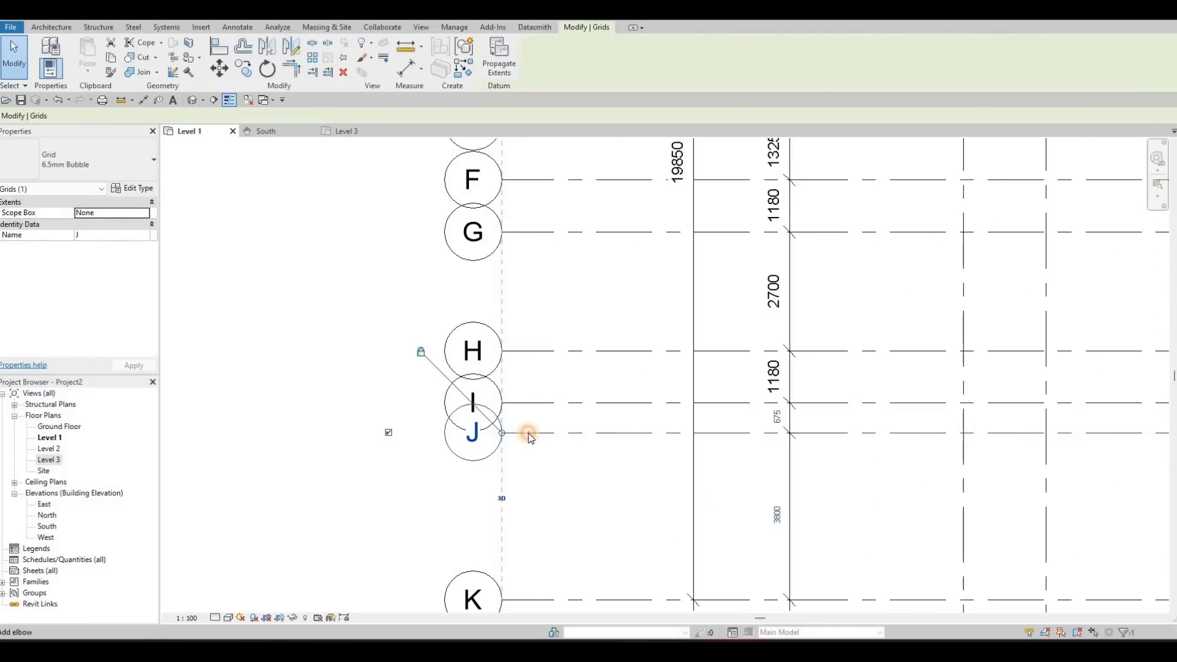
click(529, 434)
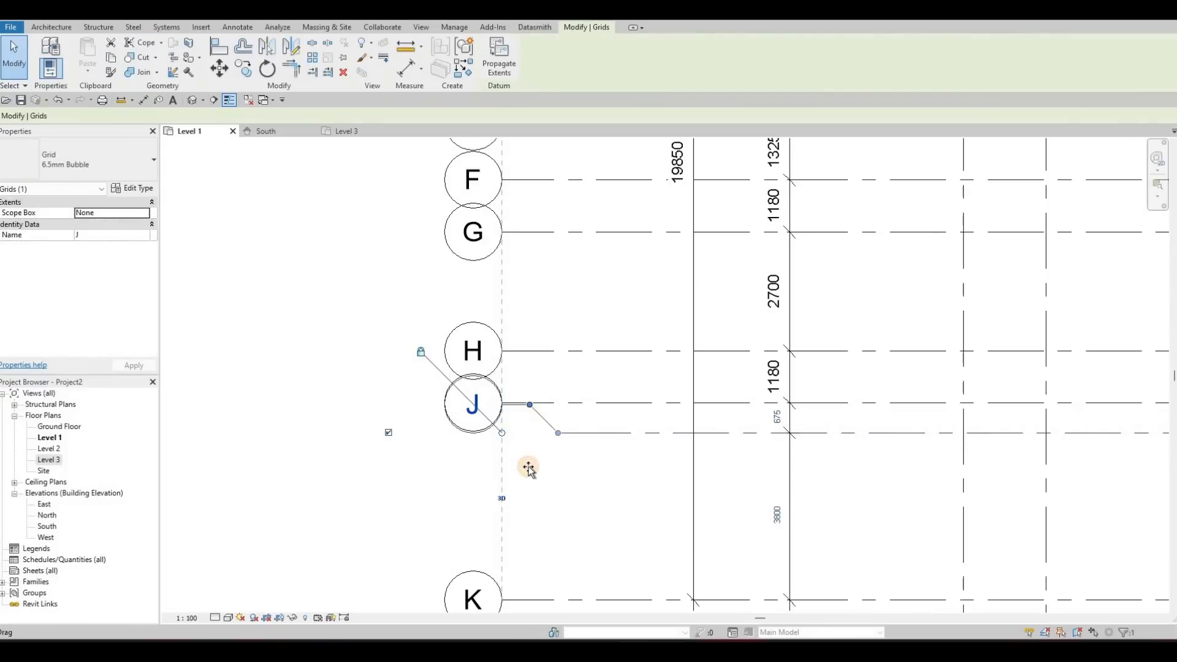
mouse_move(530, 471)
mouse_down()
mouse_move(523, 384)
mouse_move(524, 464)
mouse_up()
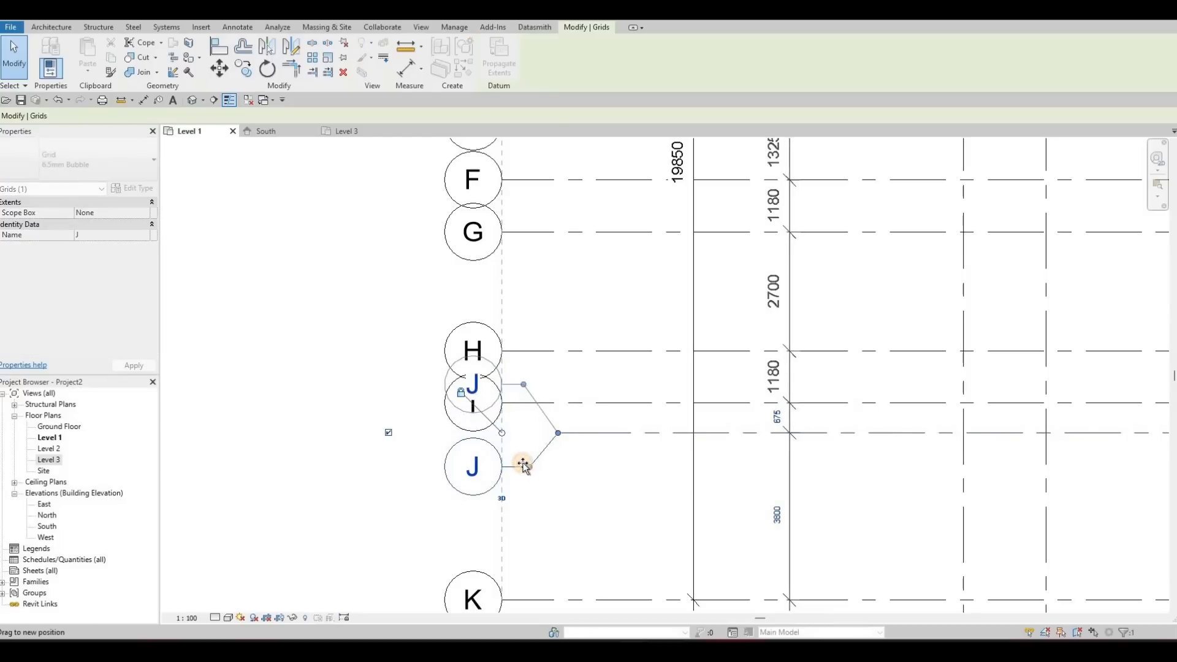
Add an elbow to grid H and set its bubble slightly above its grid line, clear of grid I
click(528, 350)
click(526, 344)
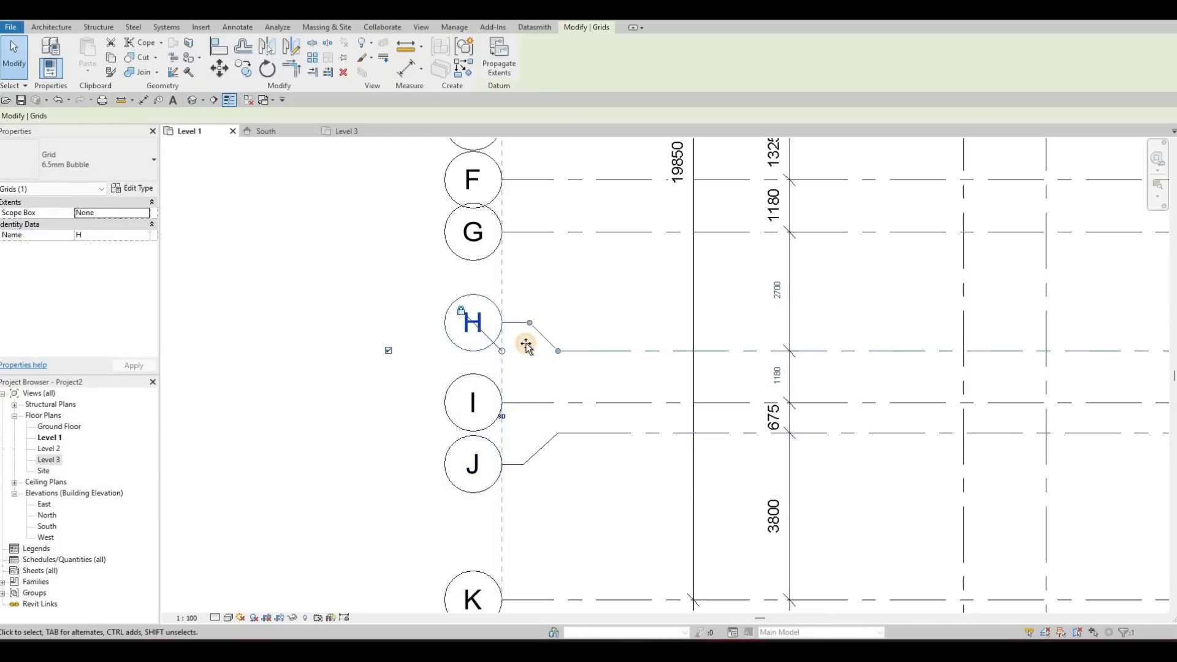
drag(530, 322, 524, 340)
Add an elbow to grid G and shift its bubble slightly below its grid line, away from grid F
middle_drag(532, 233, 534, 304)
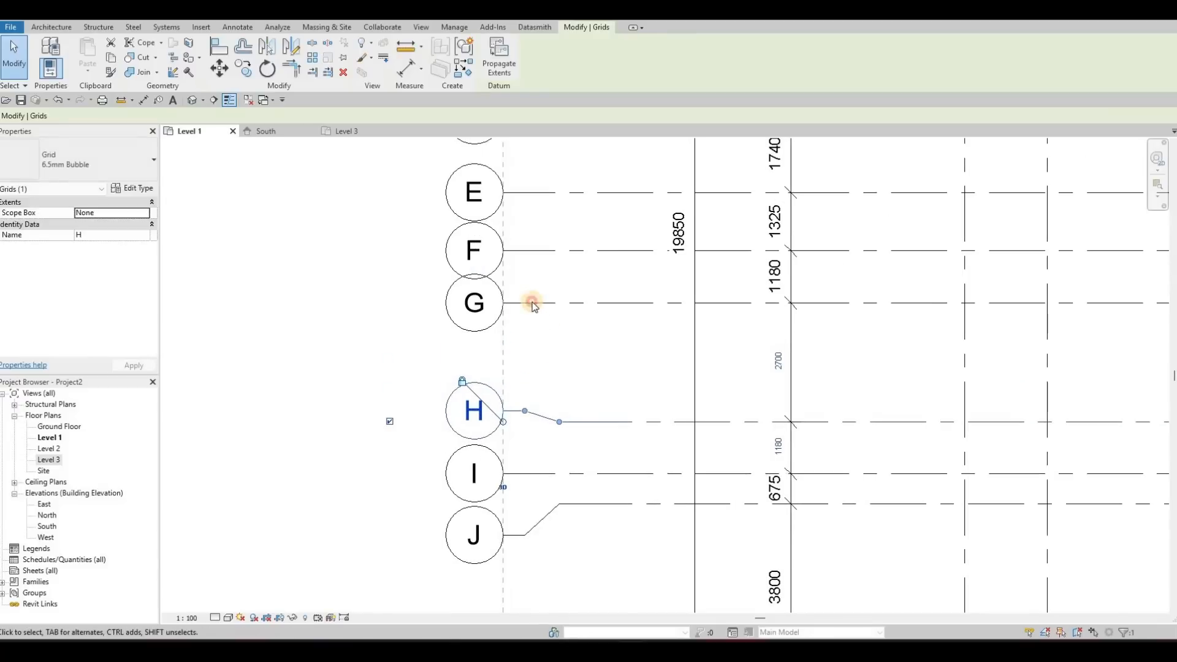
click(533, 303)
click(531, 302)
drag(534, 325, 528, 389)
Deselect grid G and review the complete Level 1 grid layout with its offset bubbles and dimensions
scroll(528, 386, down, 5)
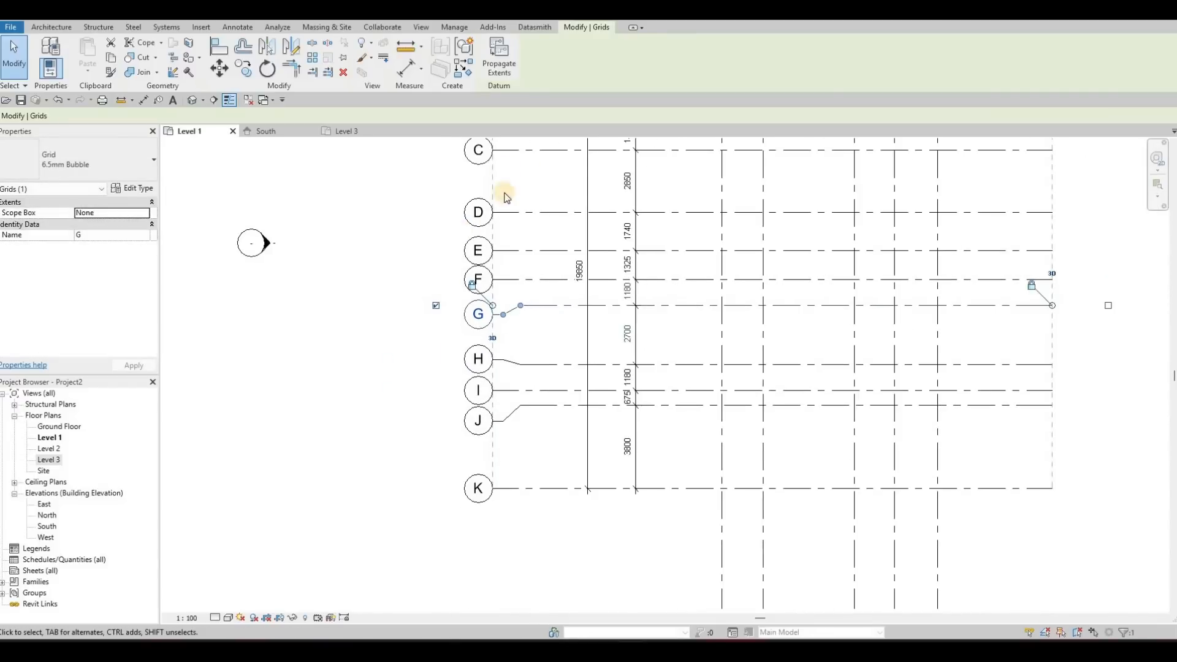
middle_drag(566, 144, 486, 296)
middle_drag(496, 374, 504, 302)
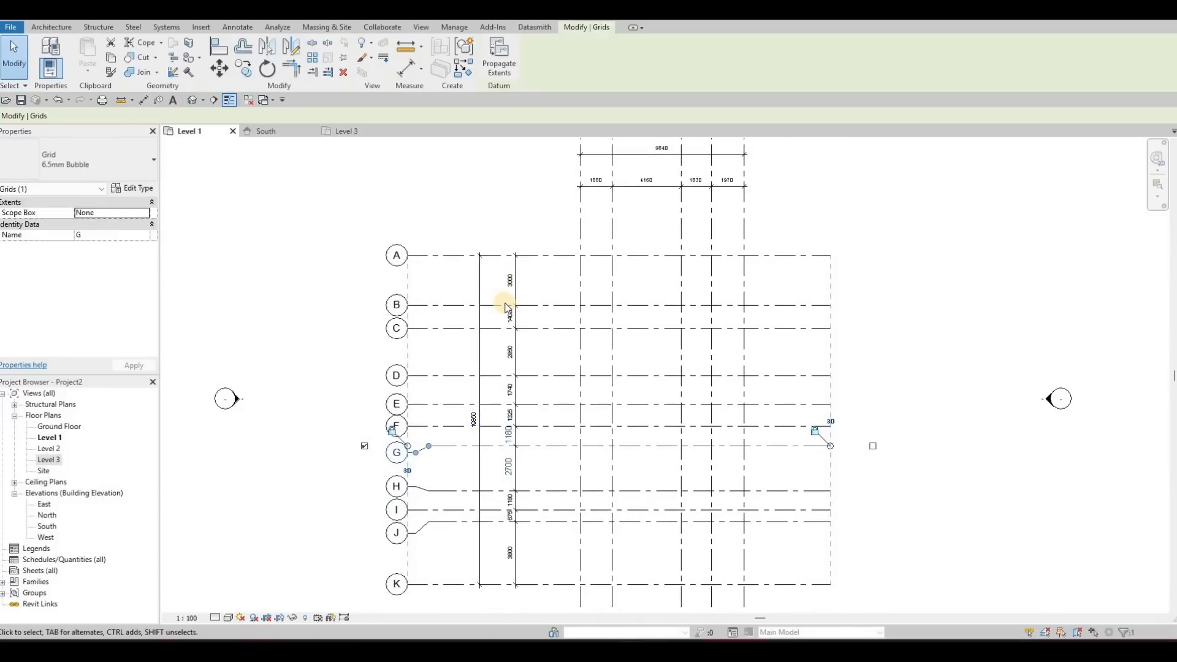
scroll(540, 276, down, 4)
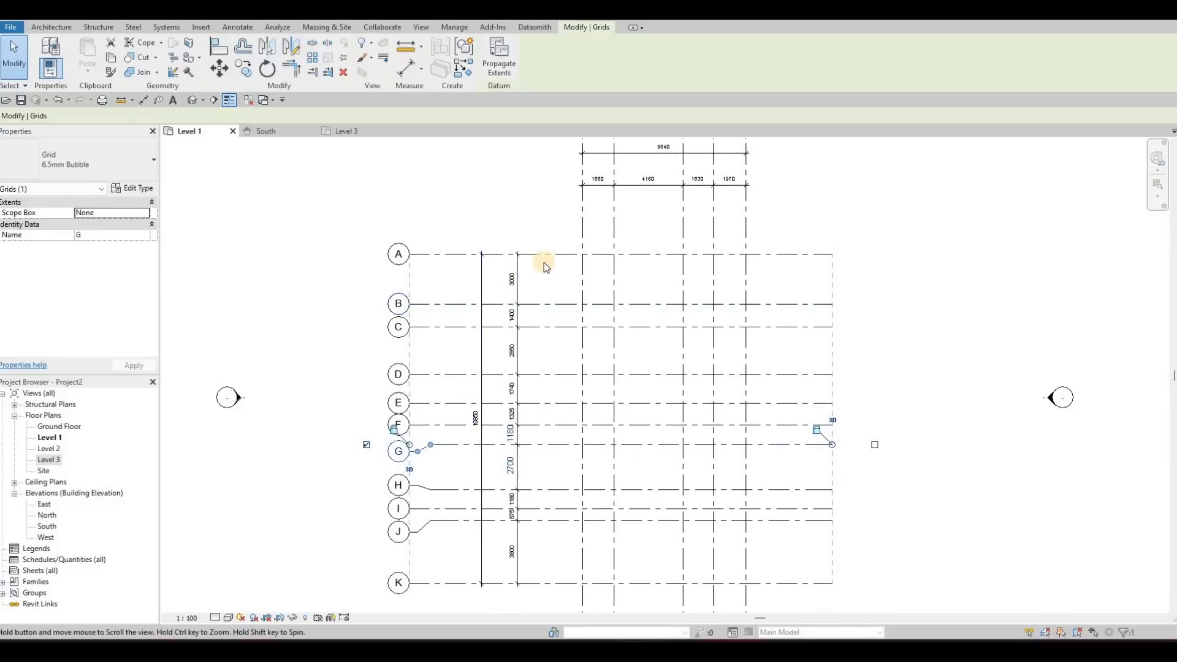
key(Escape)
middle_drag(566, 369, 543, 393)
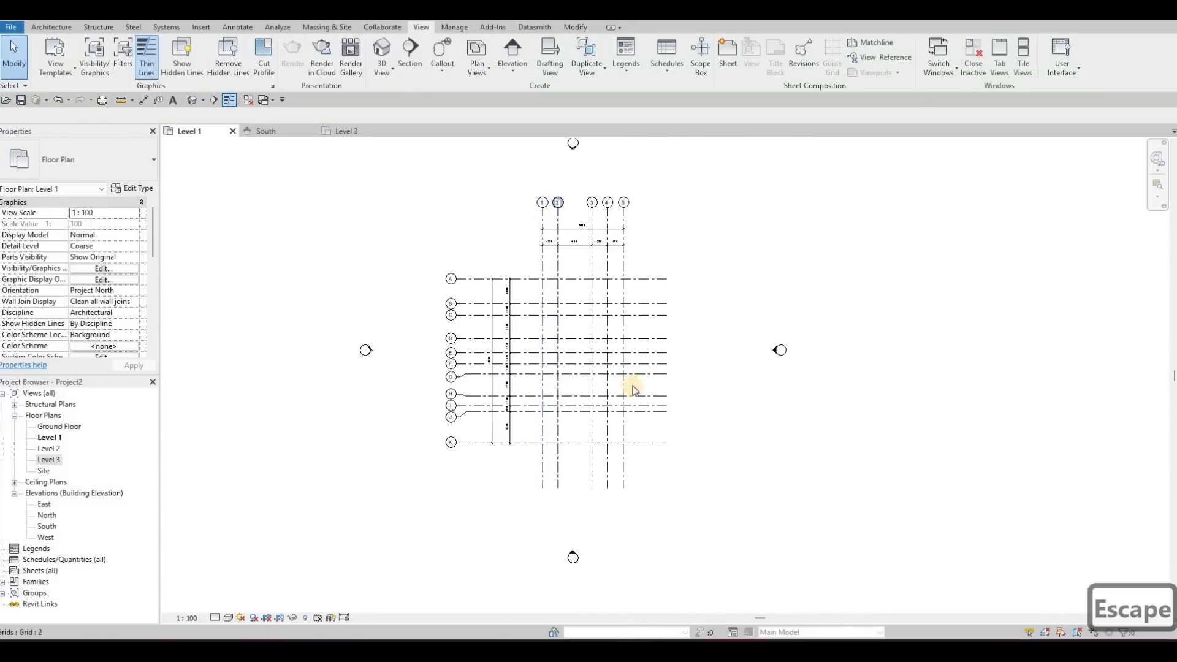
middle_drag(644, 299, 638, 315)
middle_drag(483, 310, 562, 314)
scroll(560, 319, up, 3)
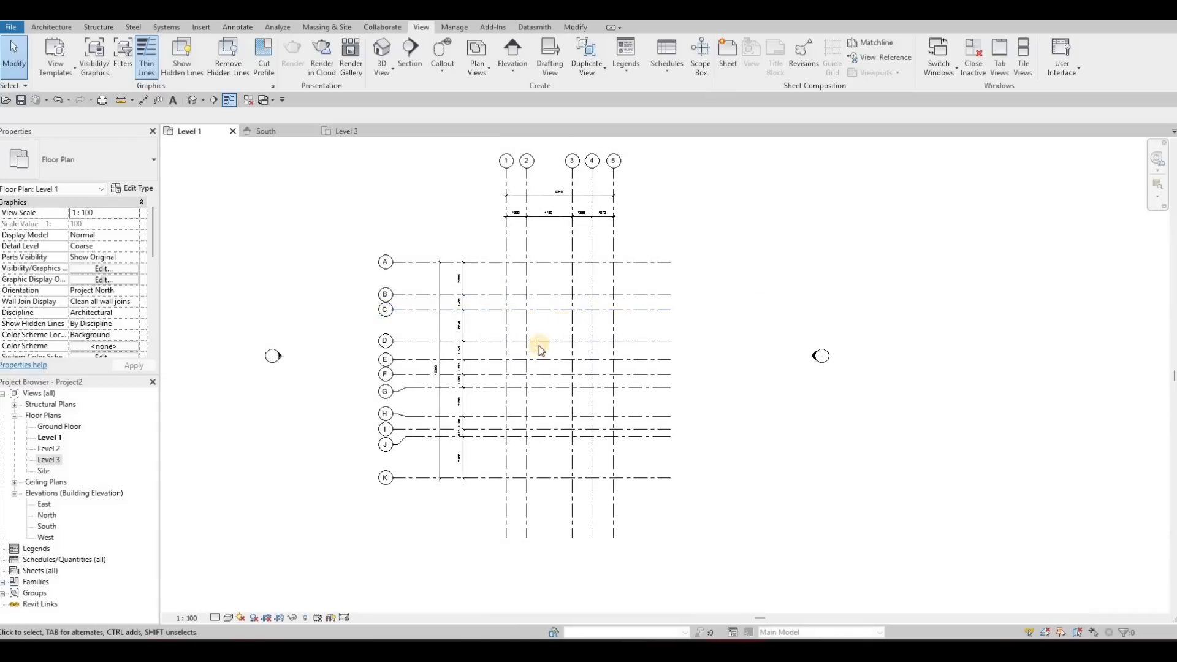
middle_drag(400, 282, 424, 322)
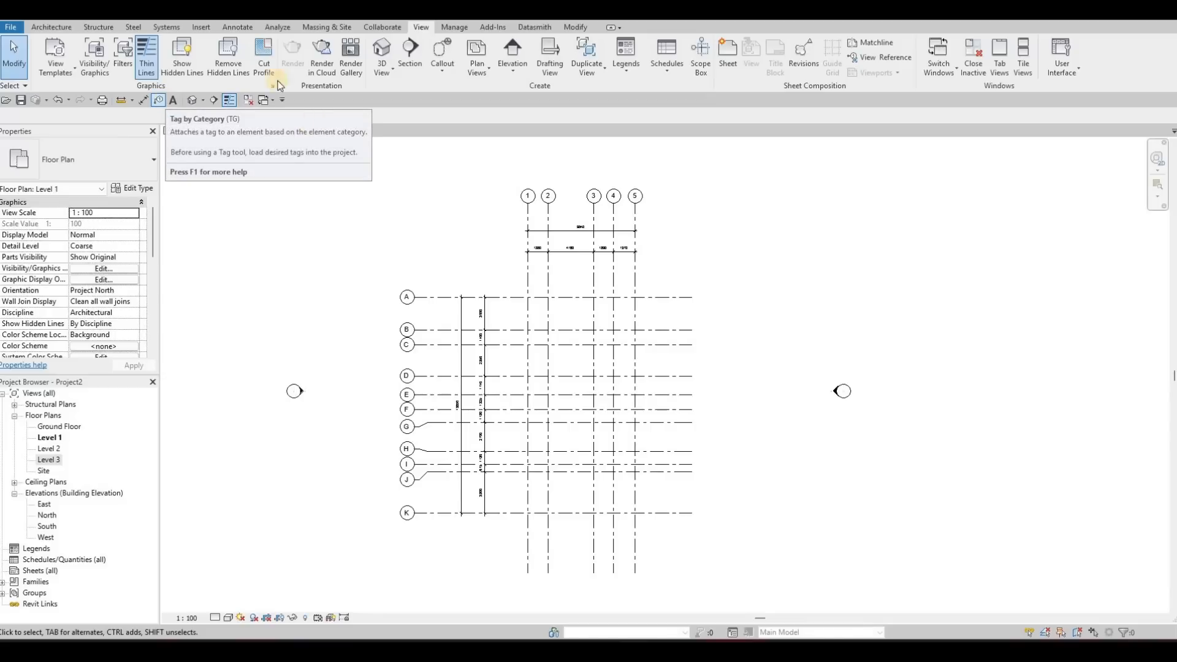
Start the Wall tool and choose the Basic Wall type Exterior - Brick on Mtl. Stud
click(51, 27)
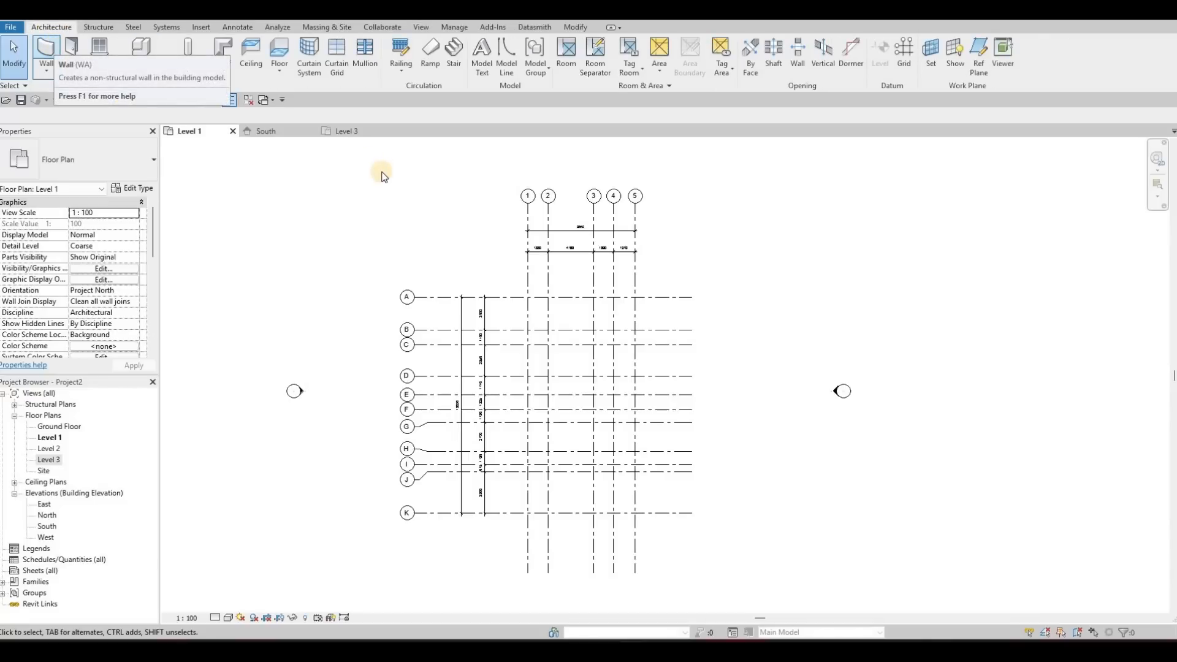
key(w)
key(a)
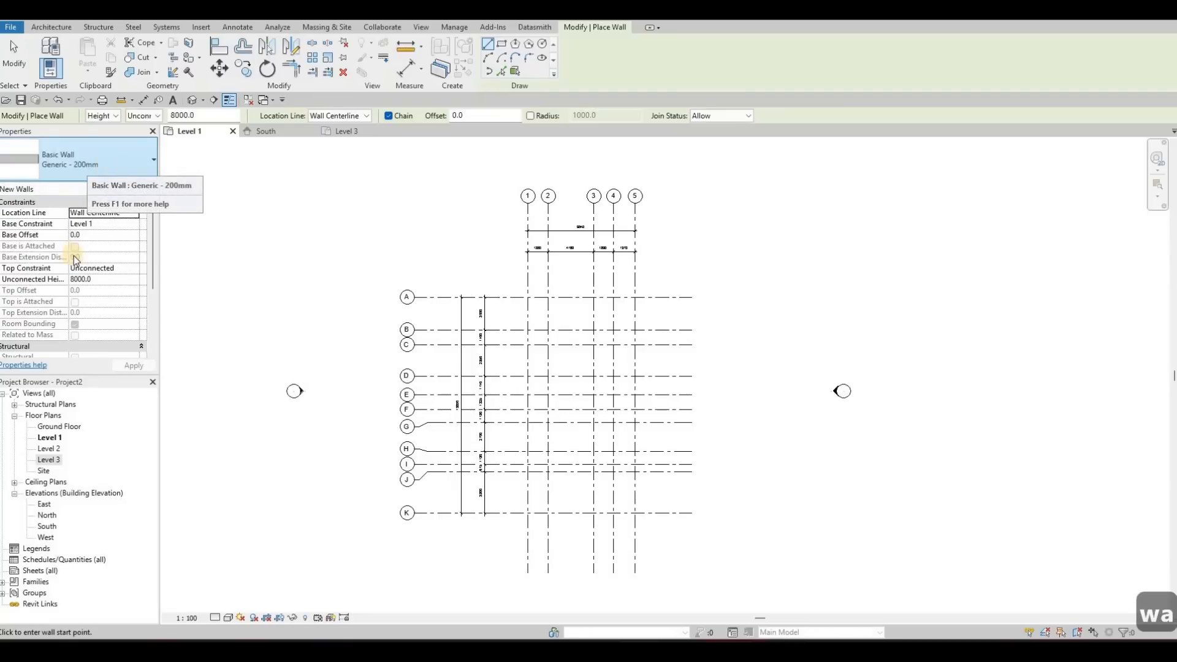
click(104, 163)
scroll(114, 277, up, 1)
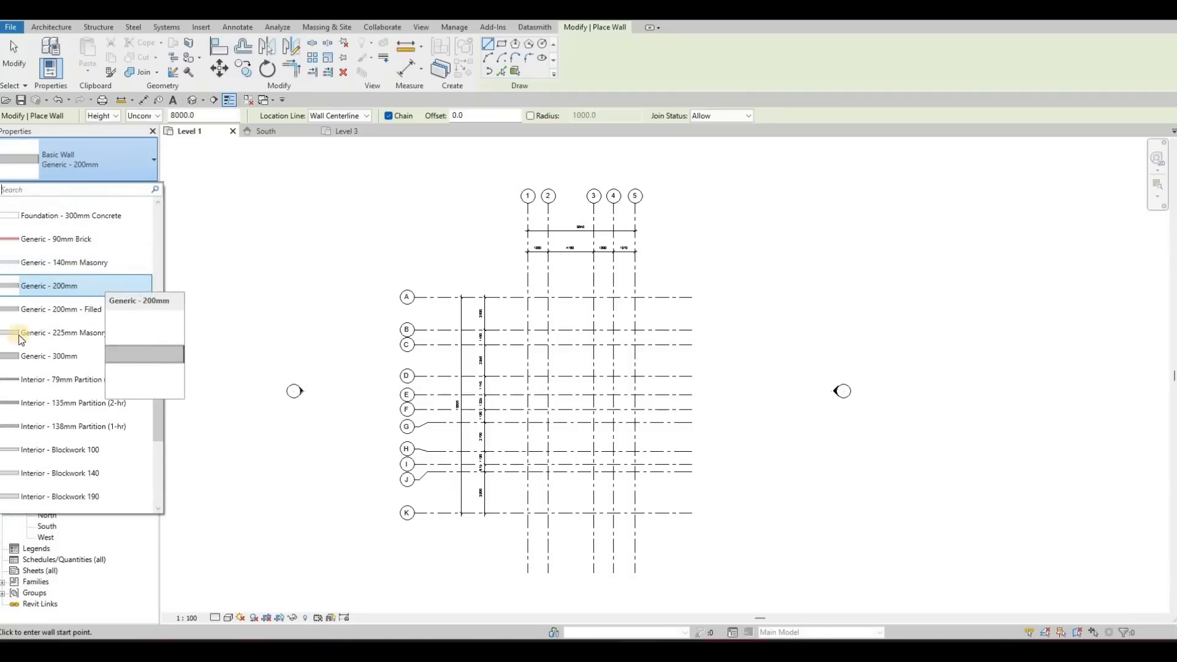
scroll(68, 314, up, 1)
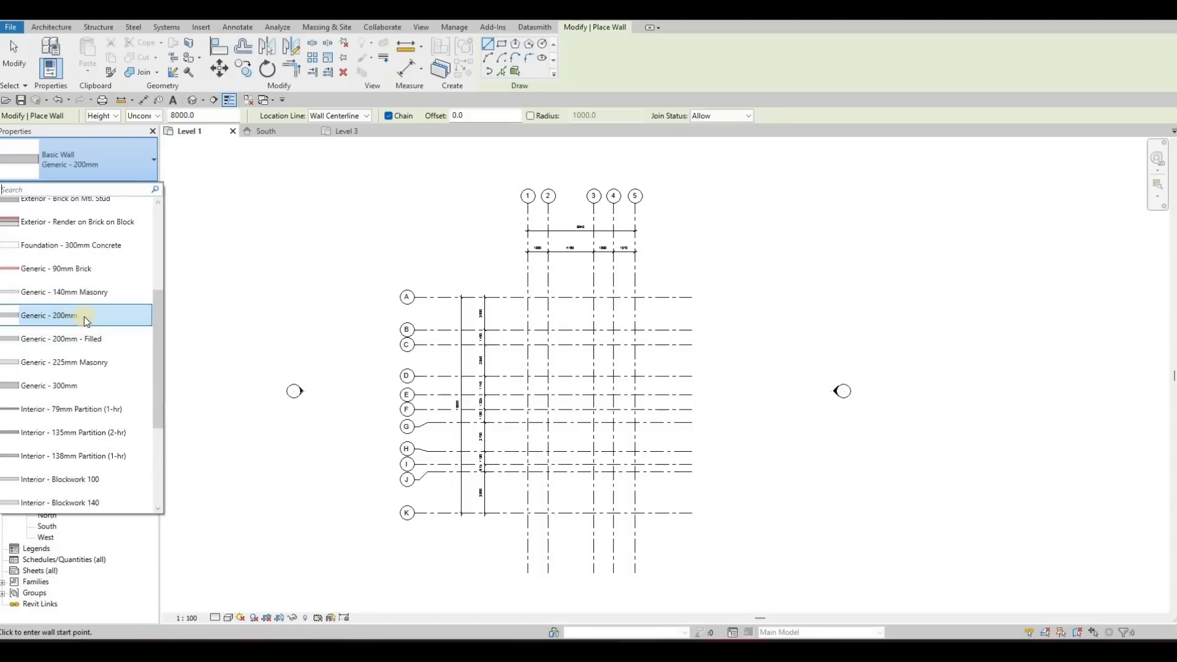
scroll(70, 325, up, 2)
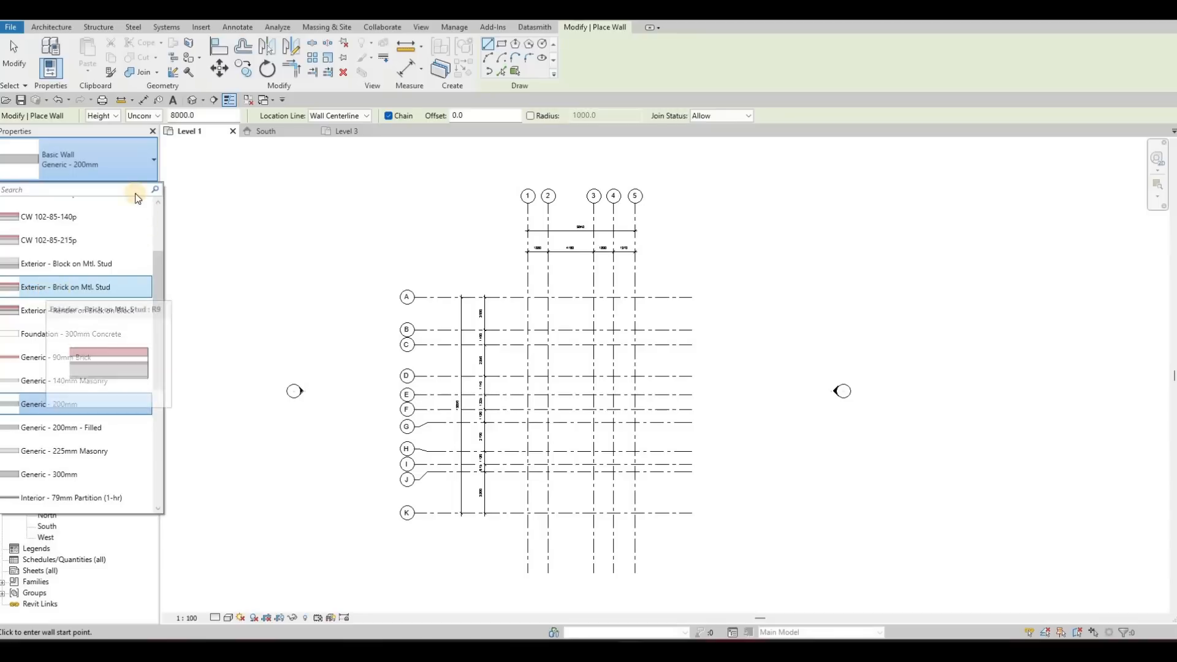
click(54, 297)
Duplicate the brick-on-stud wall type under the name "Exterior - wall 1"
click(132, 188)
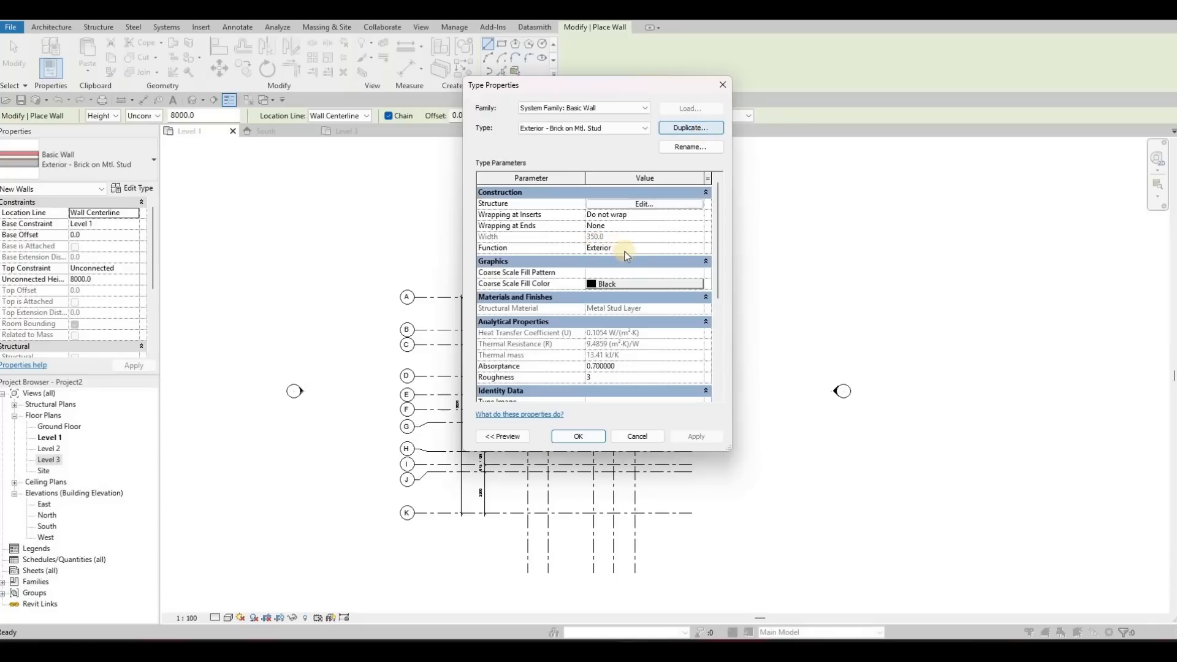
click(579, 258)
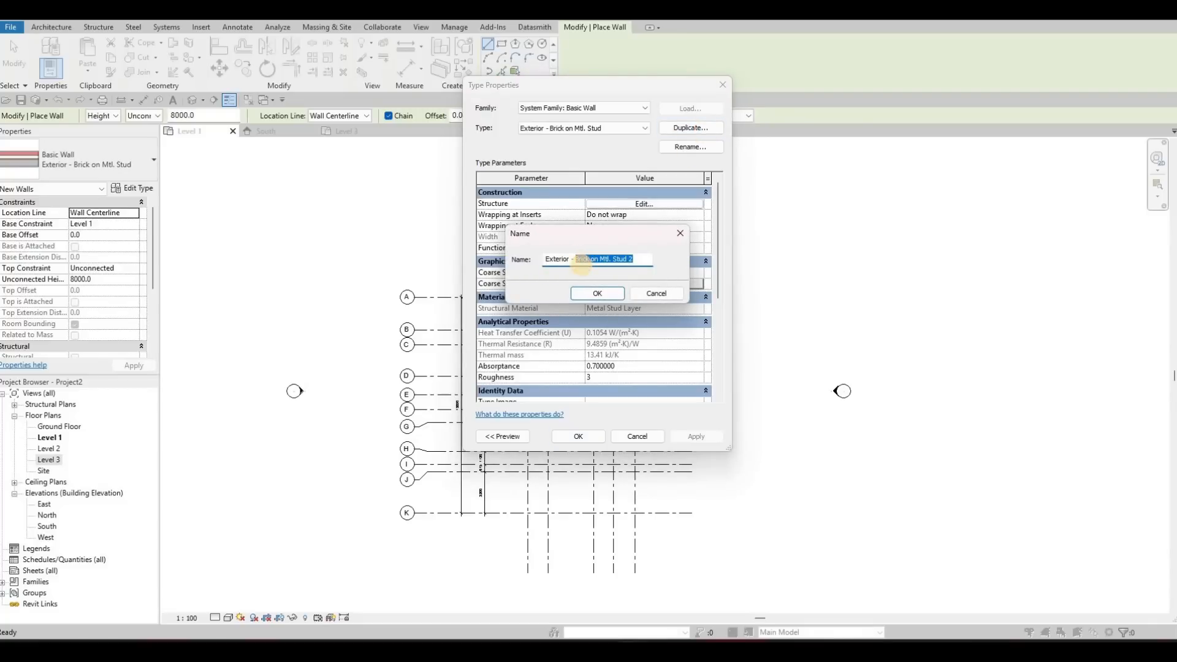
text(wall)
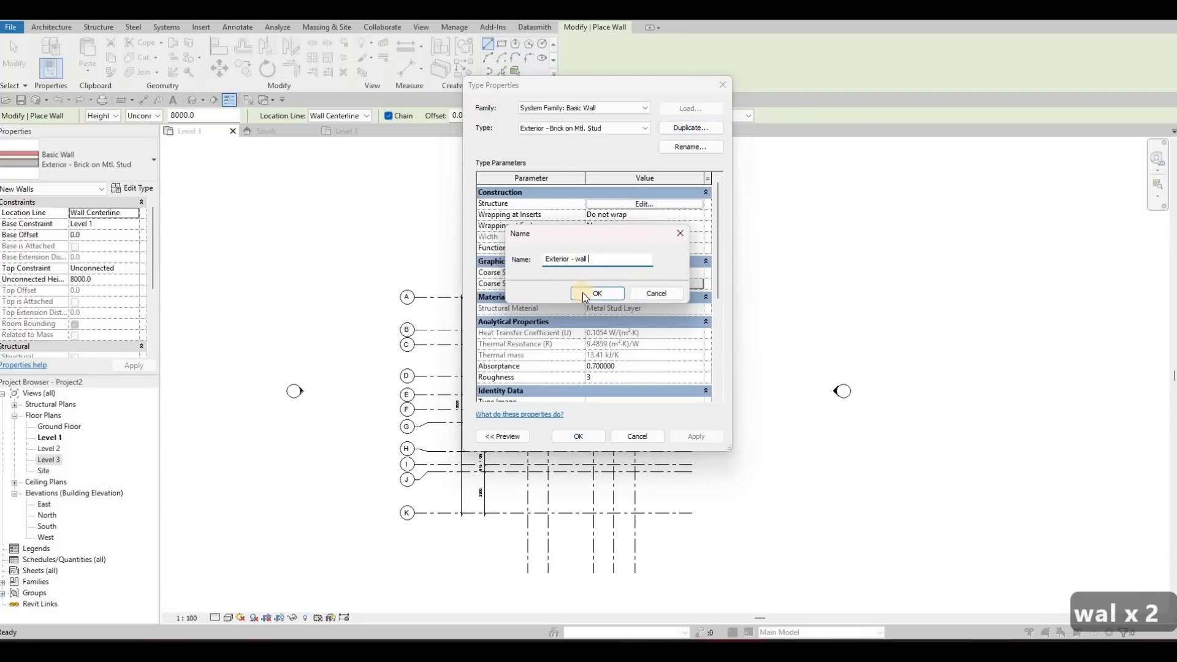
text( 1)
click(620, 294)
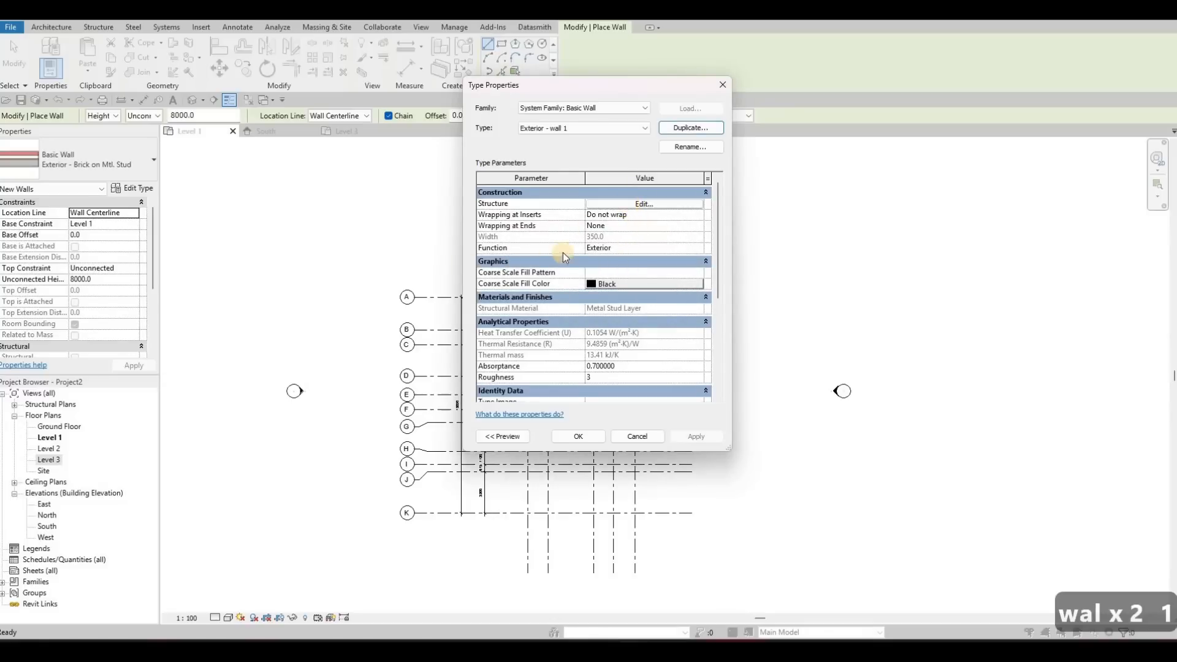
In the structure of Exterior - wall 1, delete every layer outside the core boundaries, keeping only Structure [1]
click(644, 203)
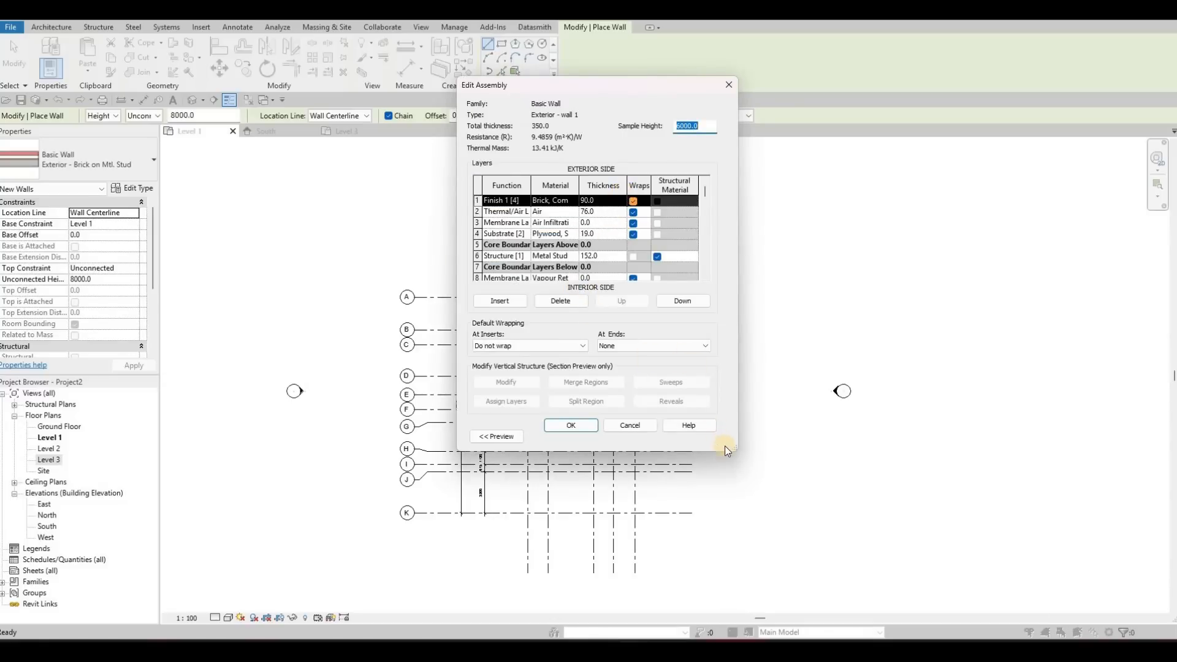
drag(734, 448, 936, 545)
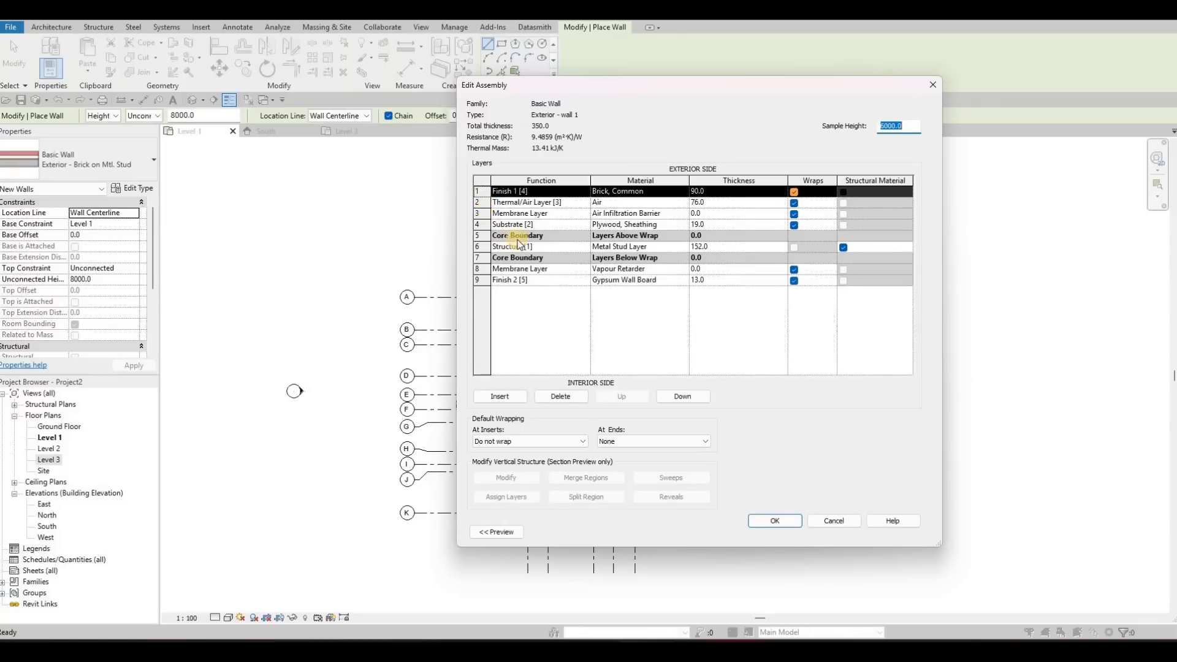
click(564, 397)
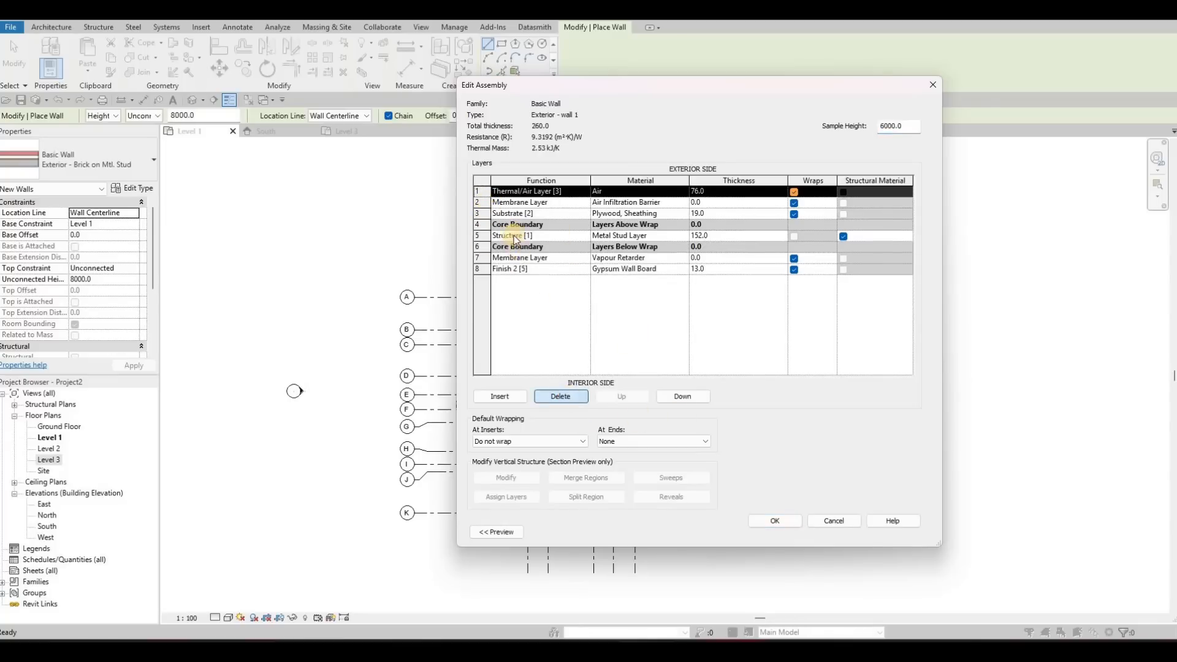
click(565, 397)
click(564, 396)
click(564, 397)
click(551, 224)
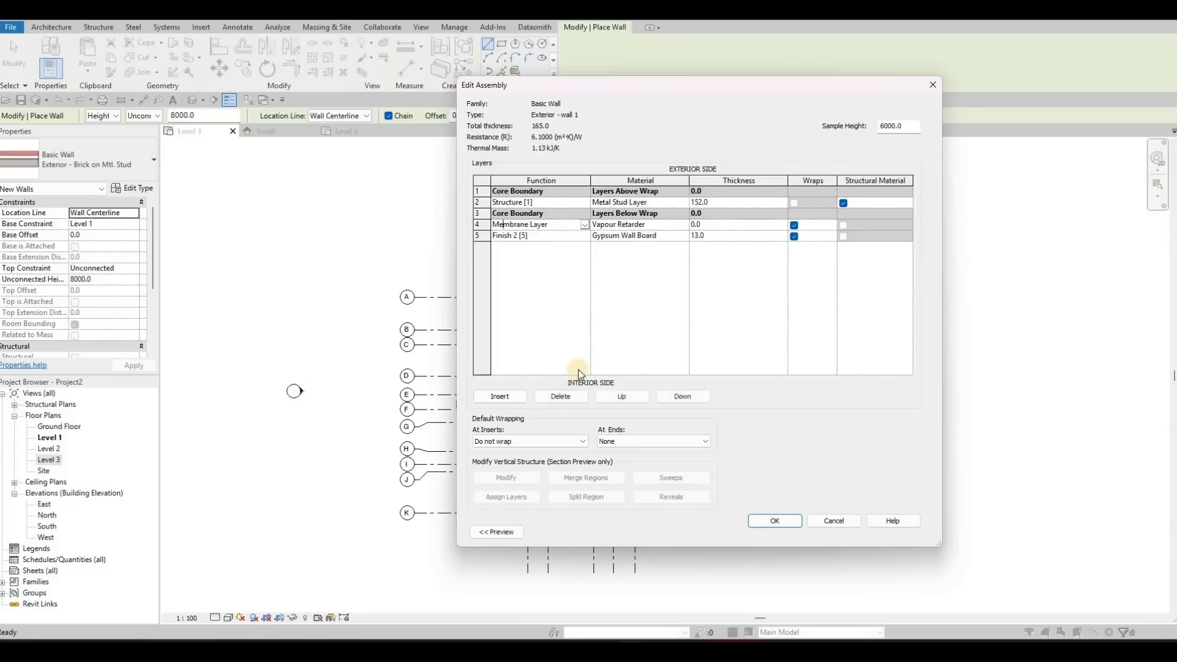
click(561, 396)
click(560, 397)
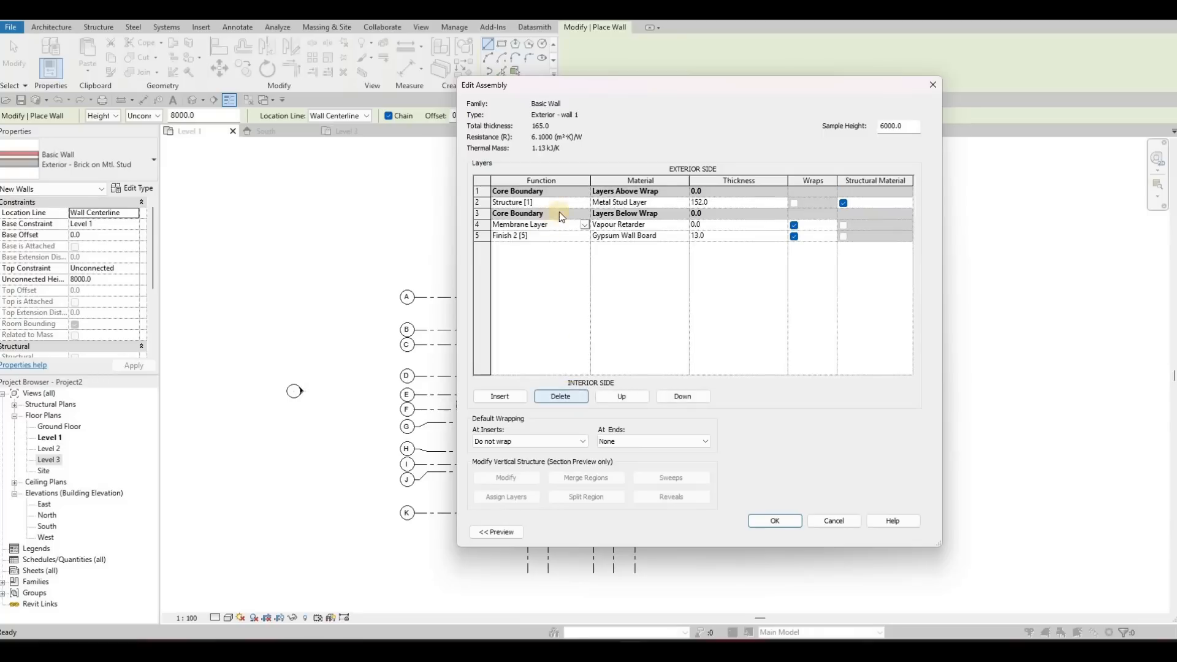
Give the Structure [1] layer the Gypsum Wall Board material and a thickness of 200, and accept the assembly
click(687, 202)
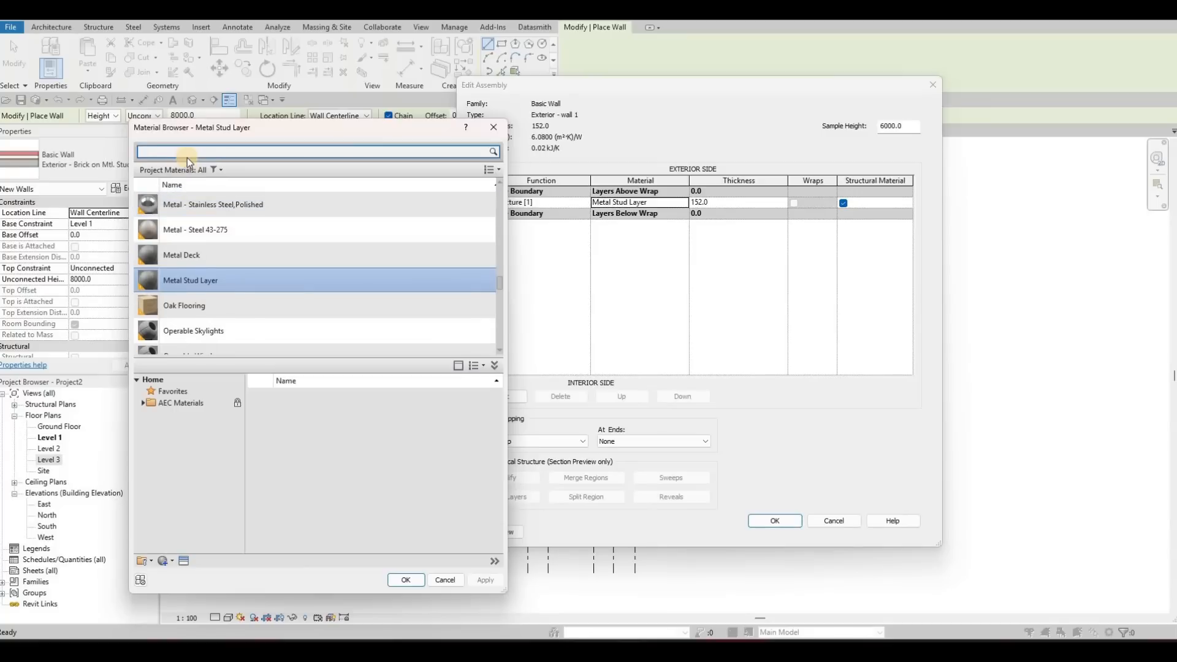
text(gy)
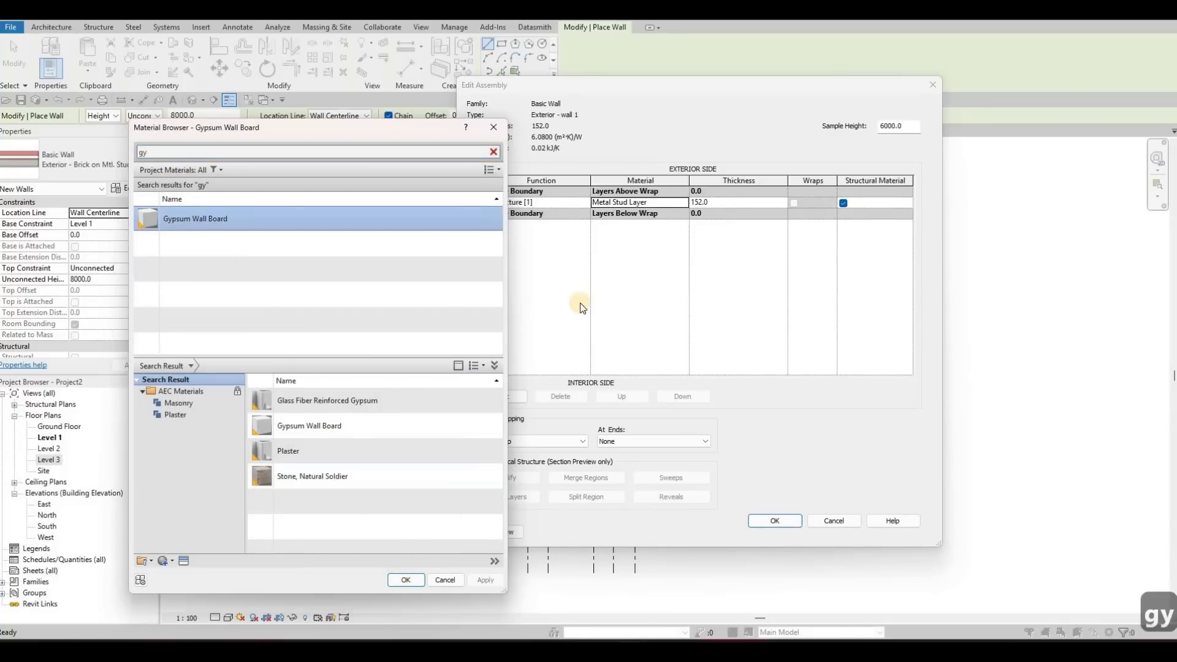
click(734, 199)
text(200)
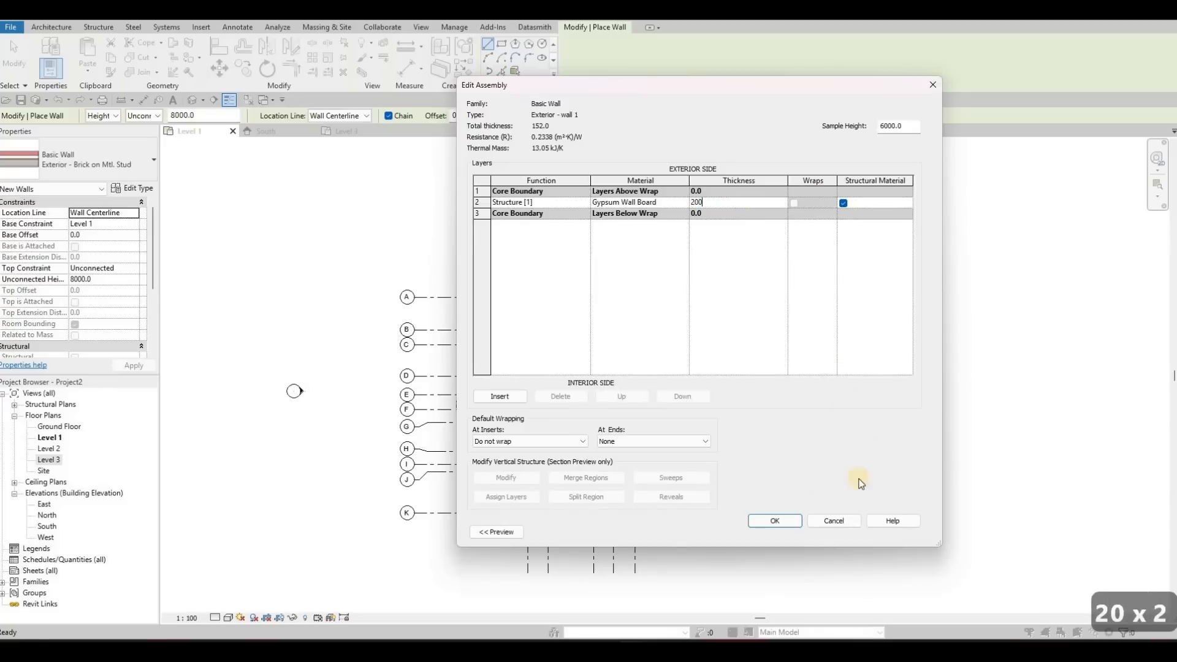
click(775, 521)
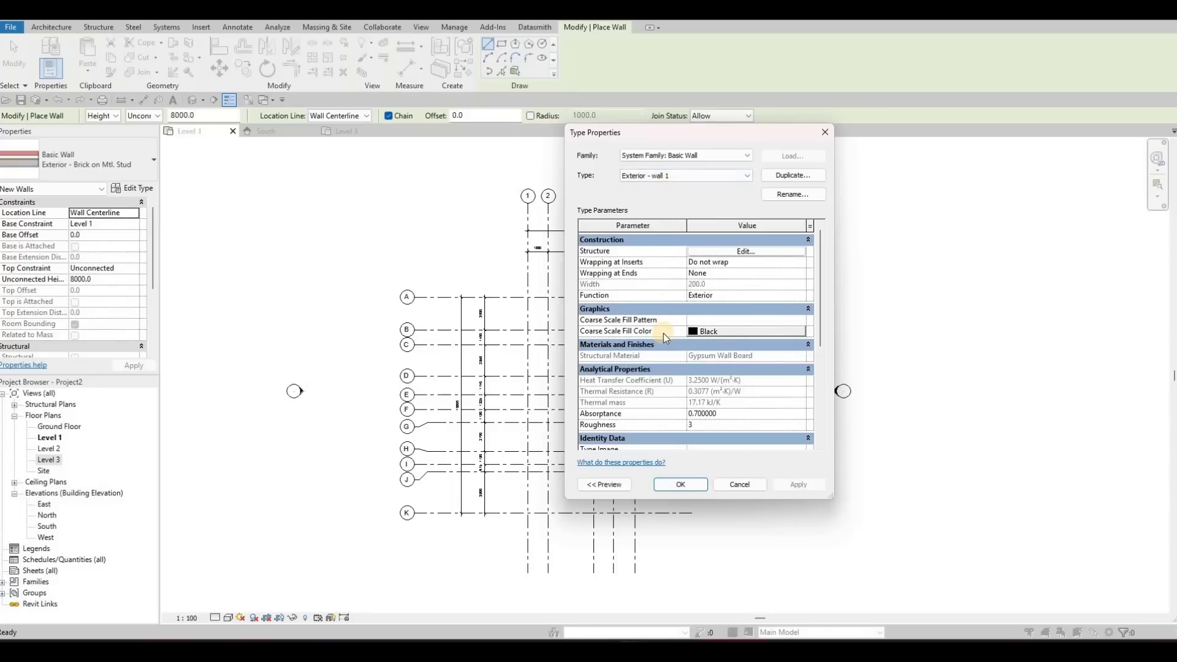
Accept the type properties of Exterior - wall 1 and keep the wall's location line at Wall Centerline
click(682, 484)
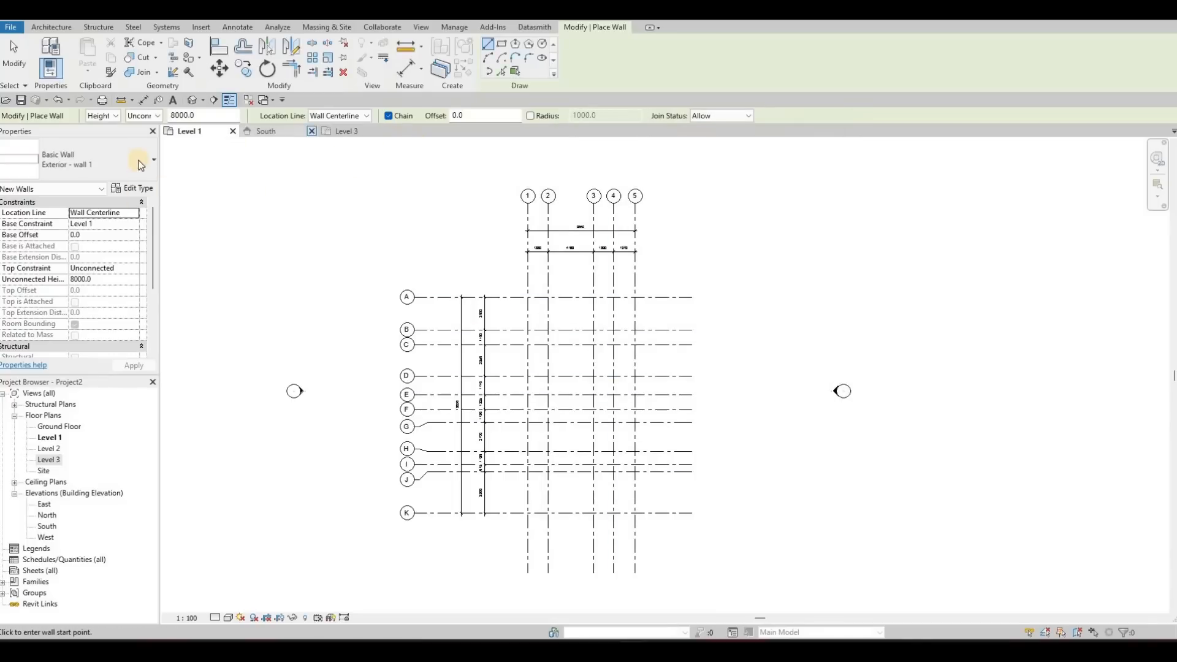
click(385, 118)
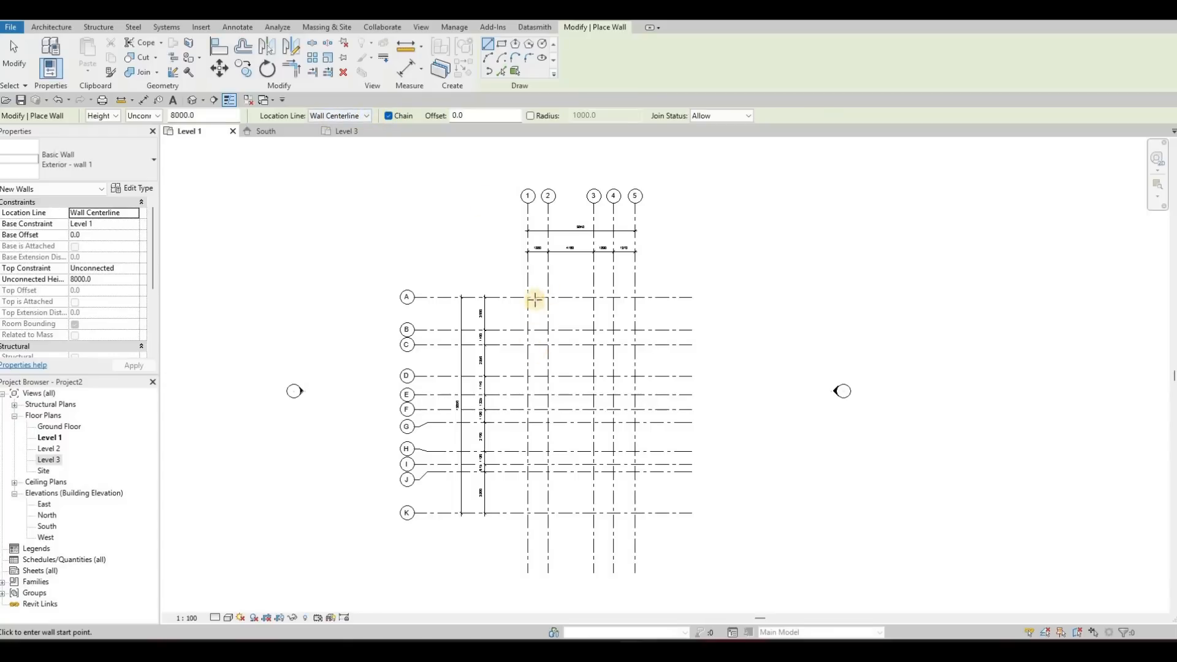
scroll(518, 280, up, 5)
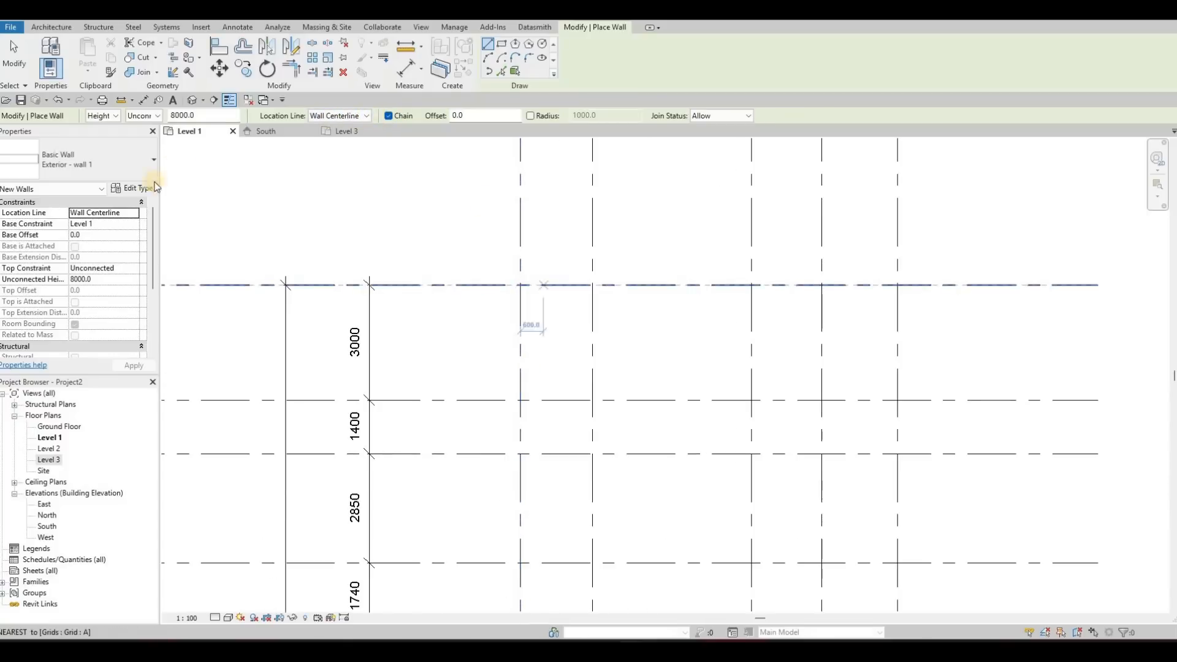
click(368, 117)
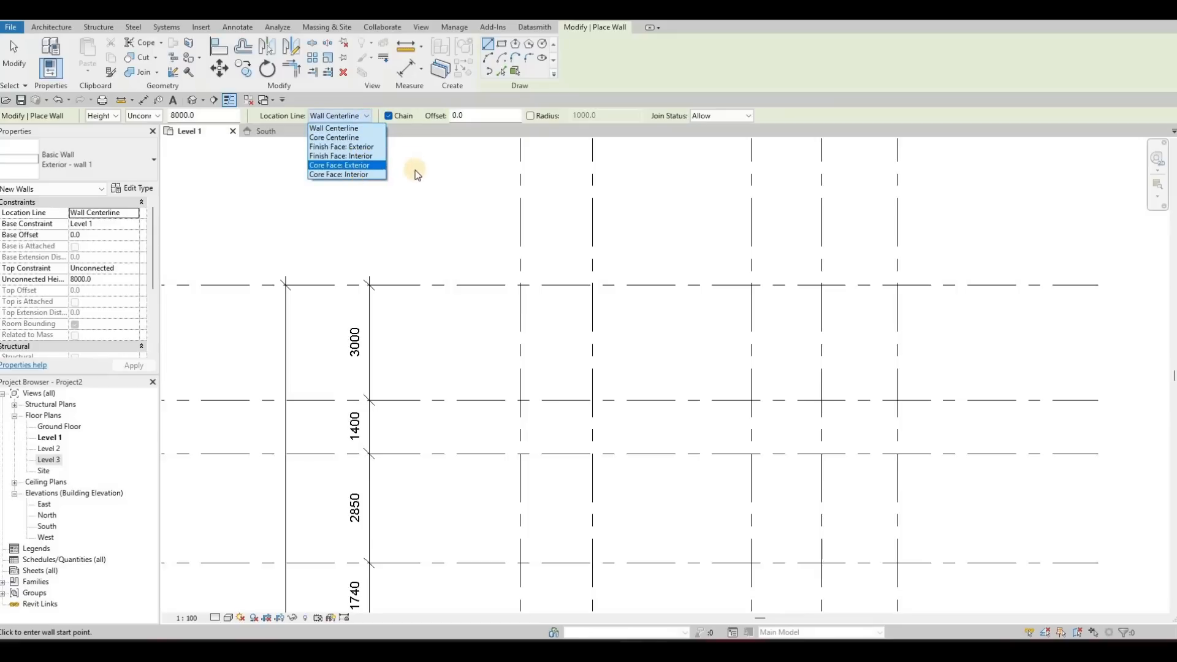
key(Escape)
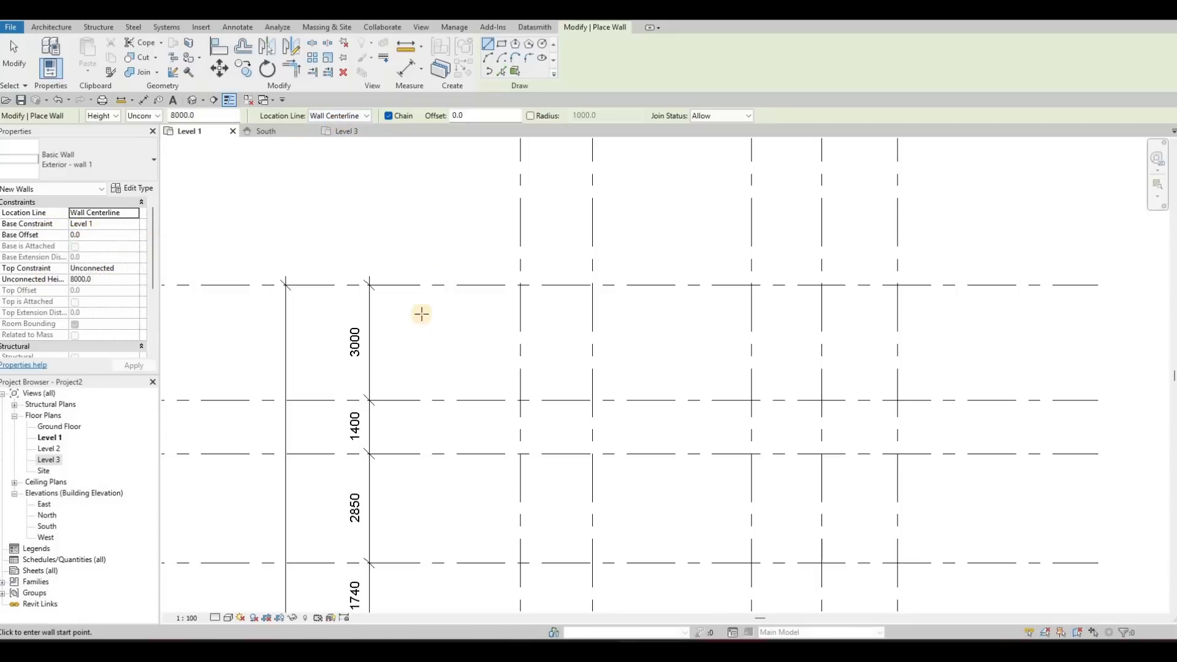
Set the new wall's top constraint to Up to level: Level 2
scroll(412, 273, down, 2)
scroll(410, 300, down, 2)
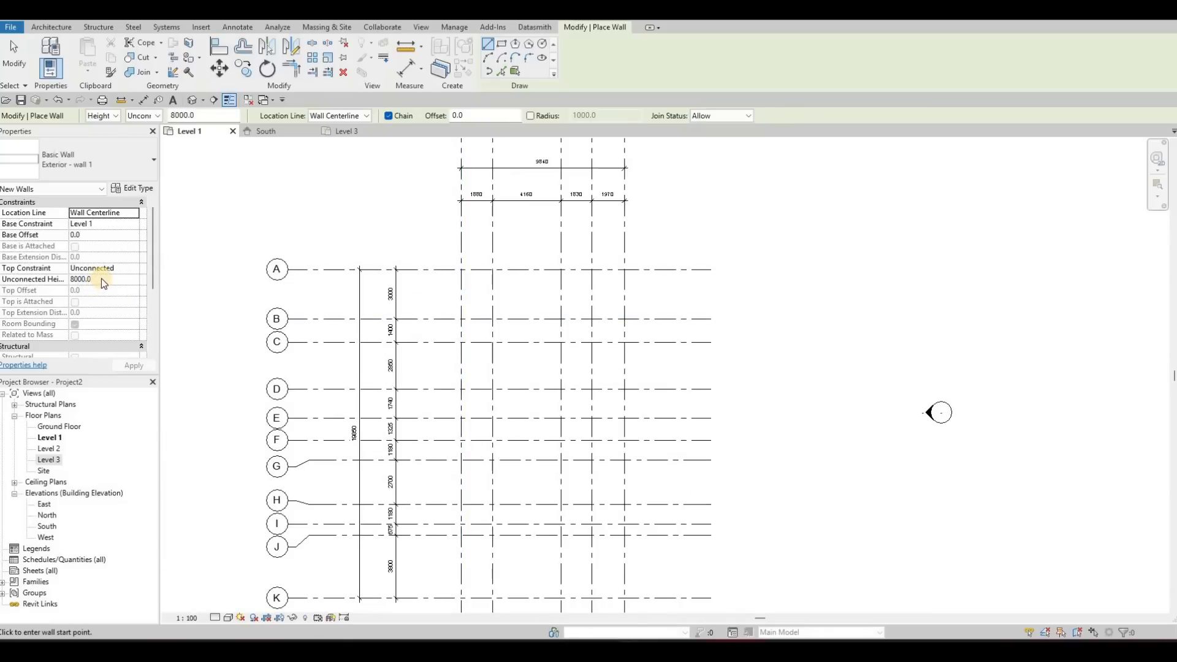
click(136, 279)
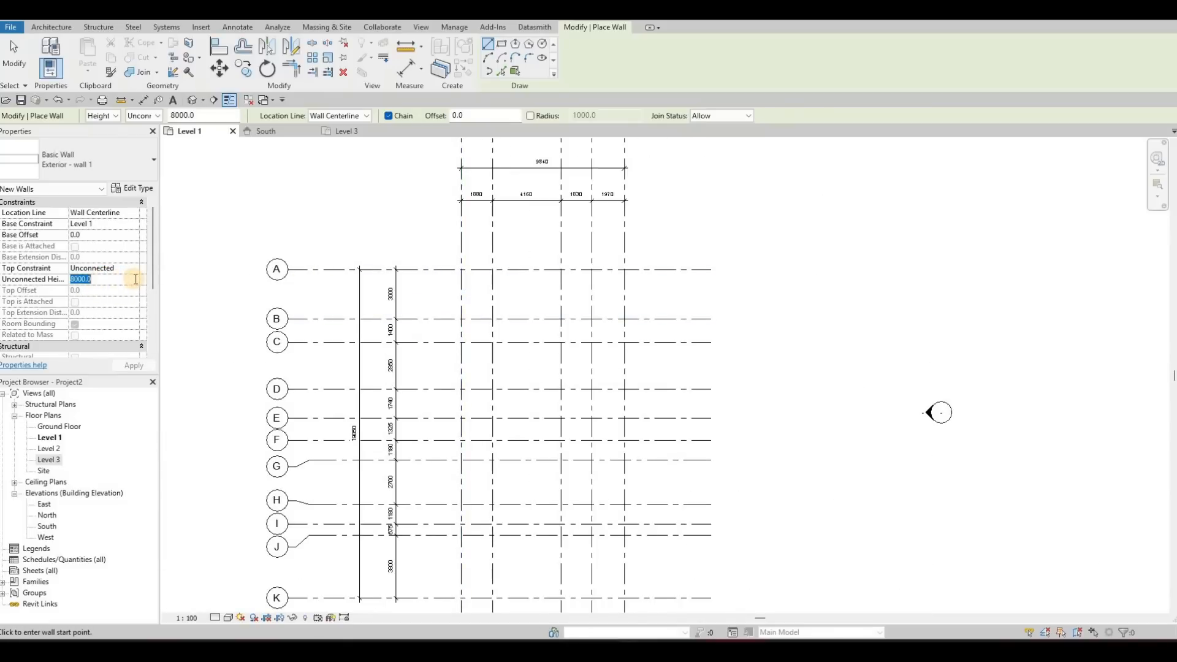
click(136, 271)
click(135, 270)
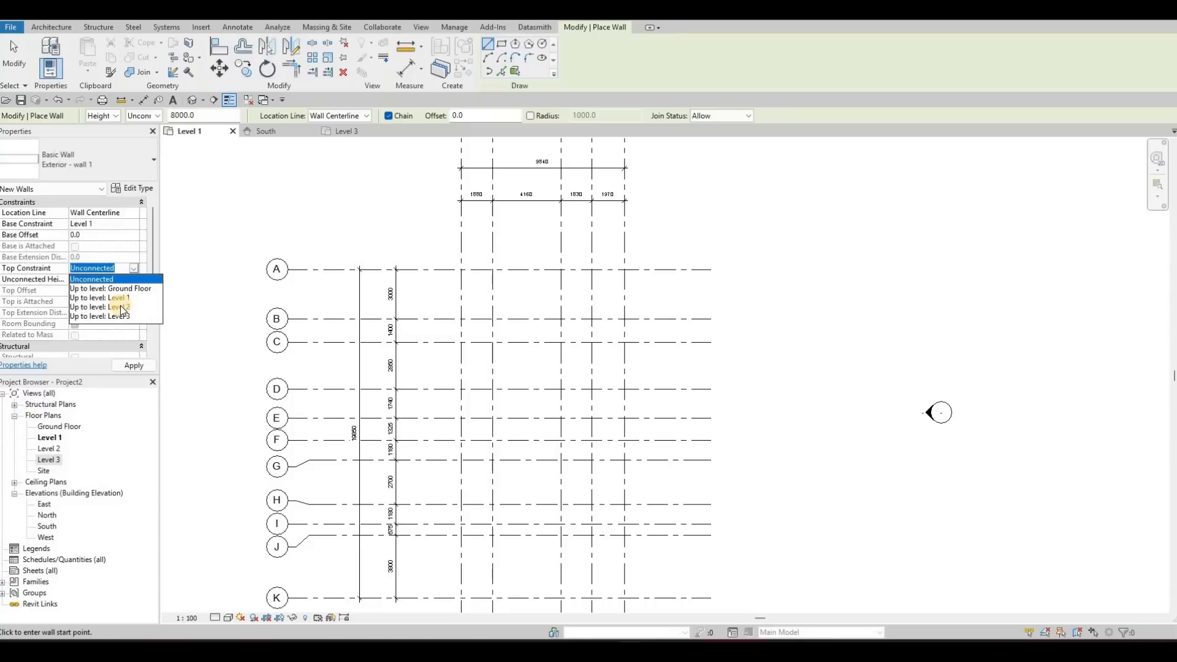
click(121, 306)
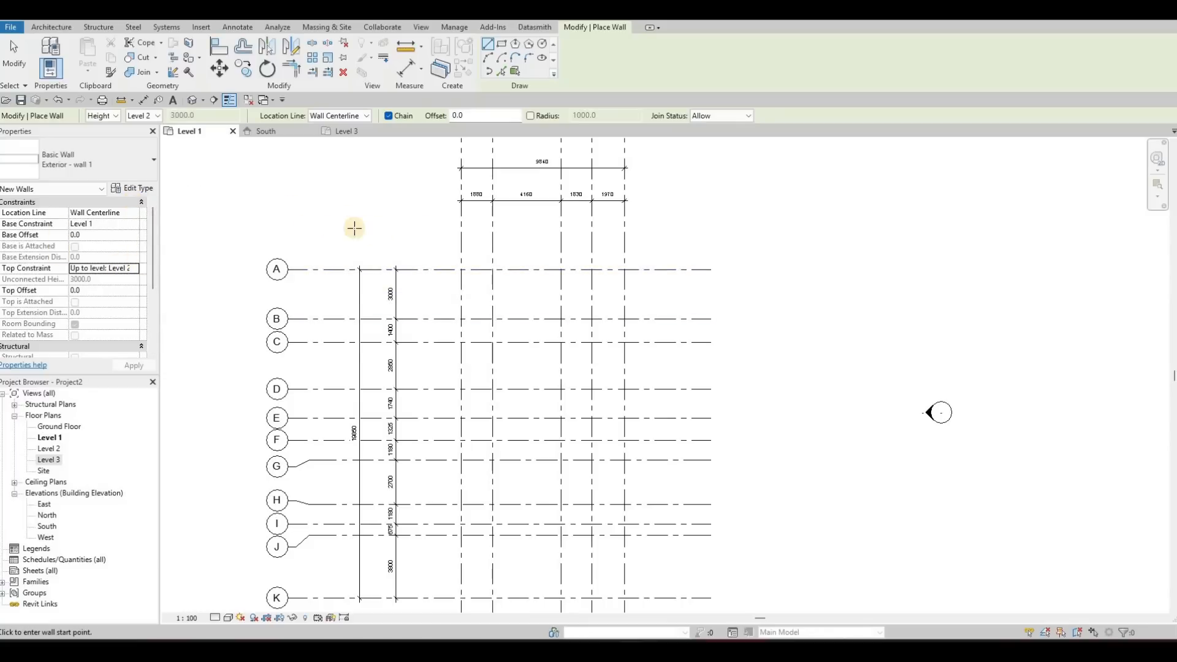
Check the level heights in the South elevation and return to the Level 1 floor plan
click(277, 134)
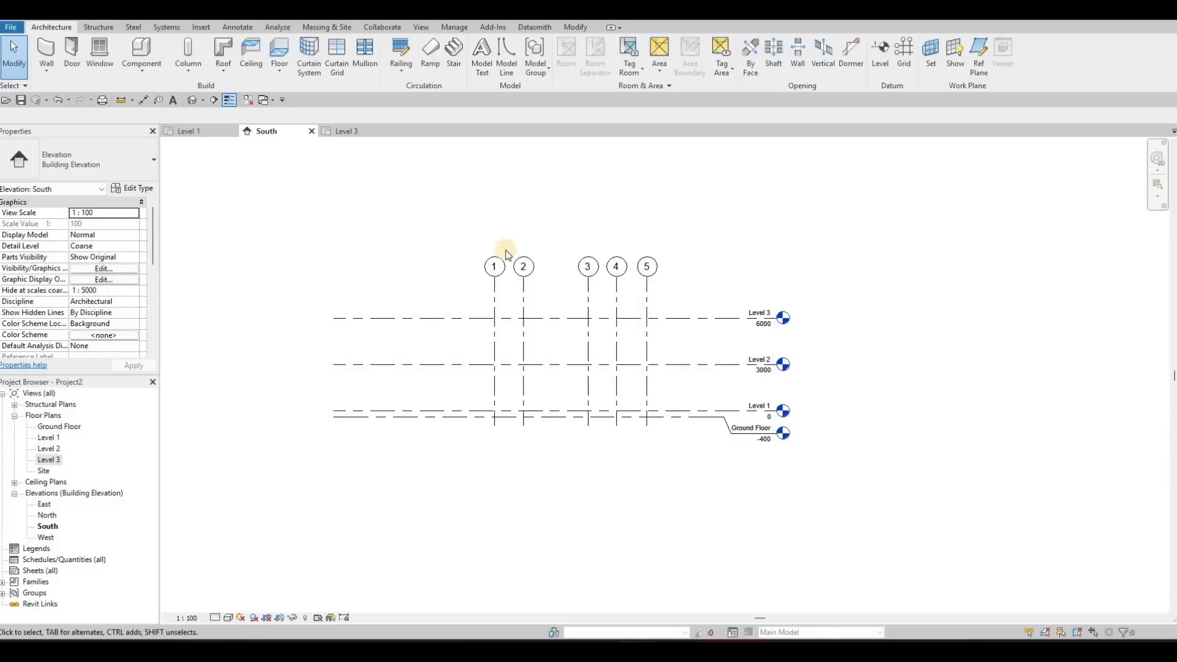
click(202, 127)
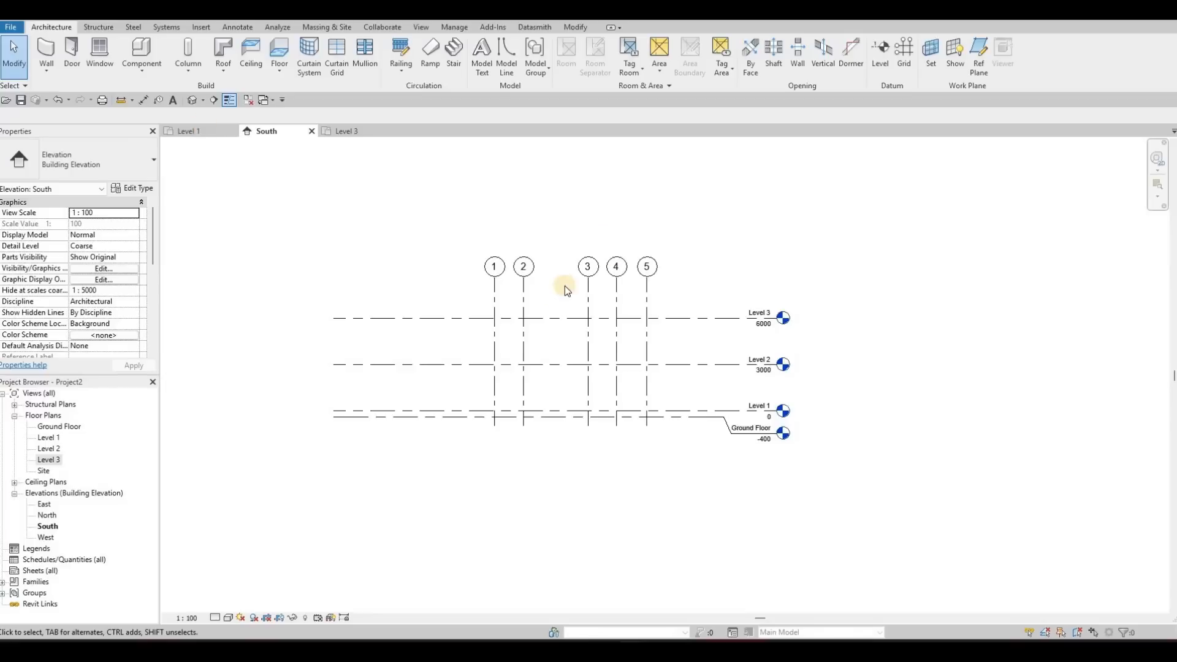
middle_drag(560, 279, 571, 269)
scroll(641, 221, down, 1)
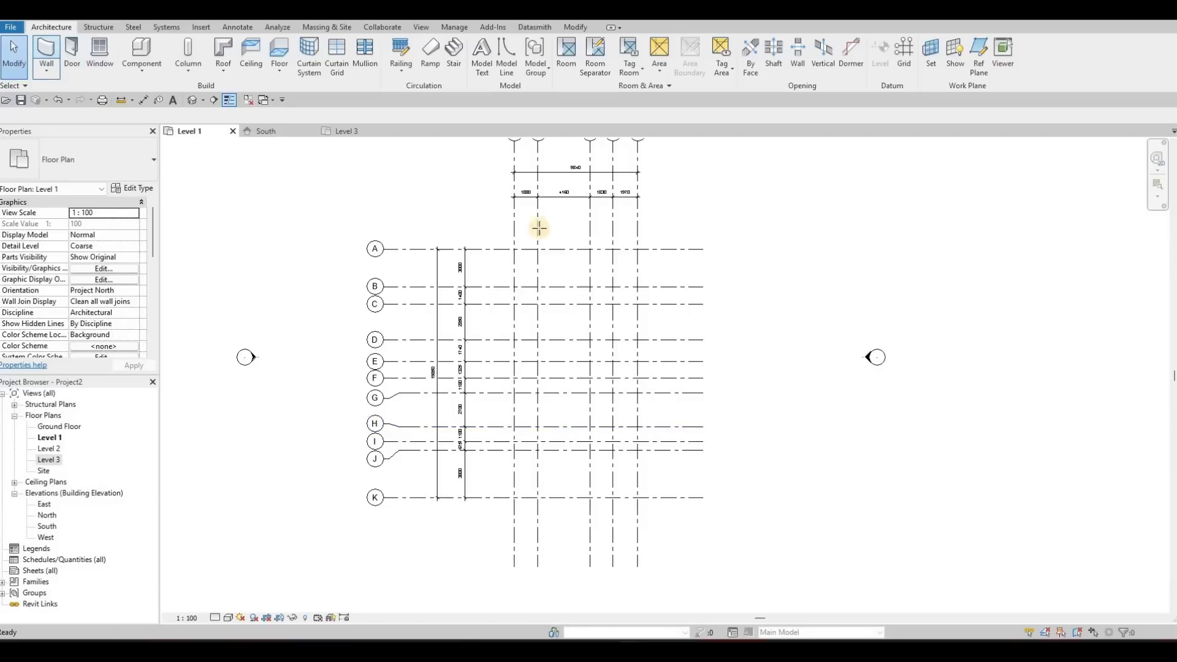
Draw an Exterior - wall 1 wall along grid A from grid 1 to grid 5
key(w)
key(a)
scroll(546, 245, up, 2)
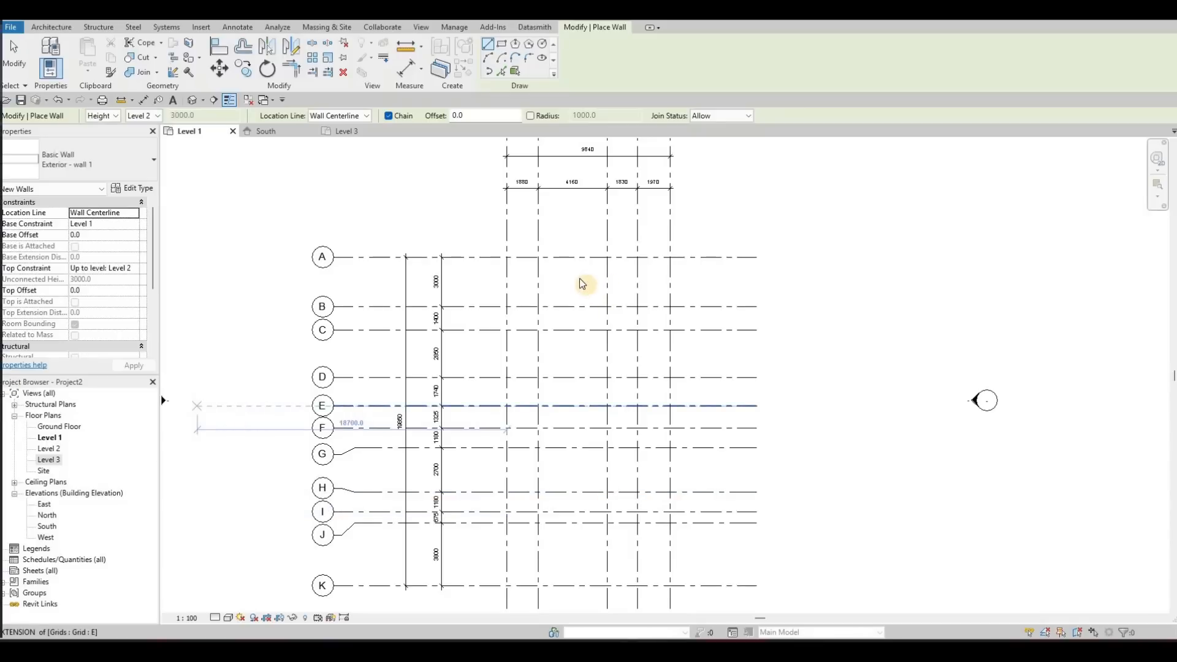
click(507, 258)
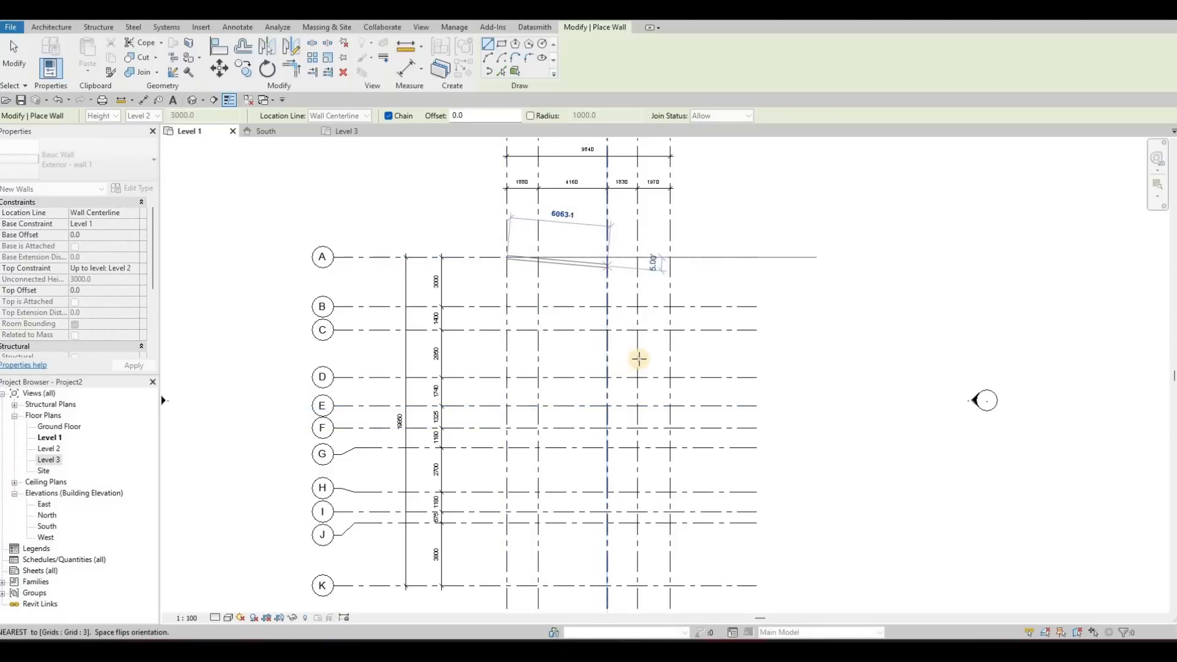
middle_drag(639, 267, 614, 369)
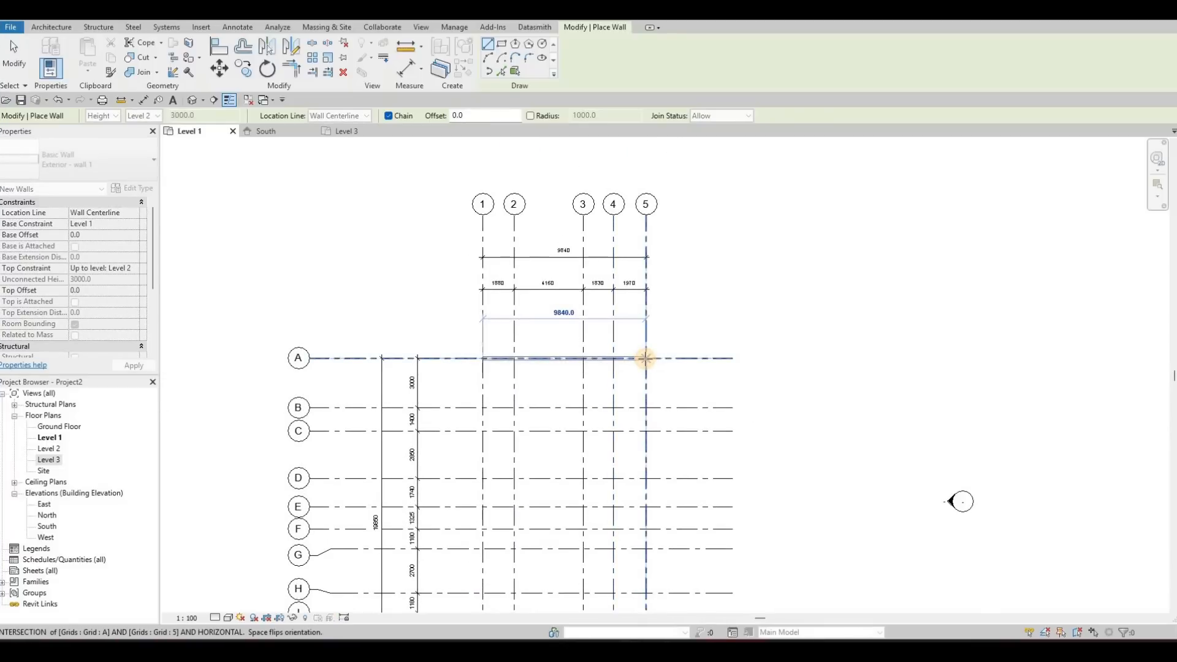
click(645, 358)
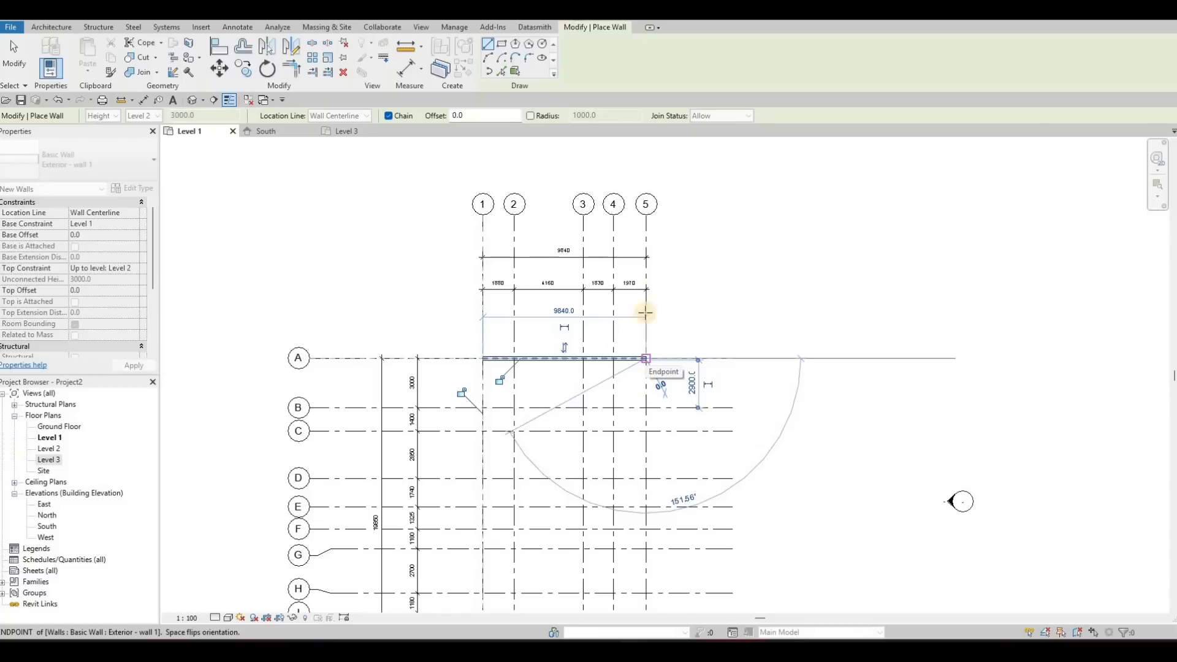
Continue the wall along grid 5 to grid C, and along grid C for about 6600 mm toward grid 1
middle_drag(647, 382, 657, 286)
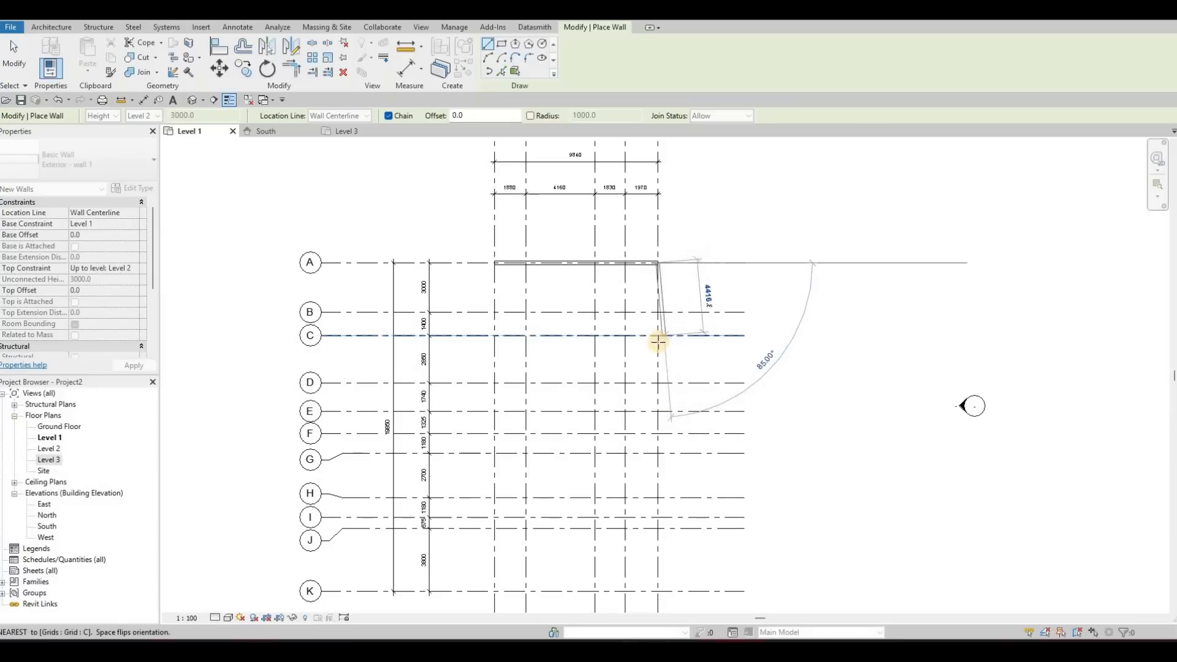
middle_drag(657, 339, 678, 337)
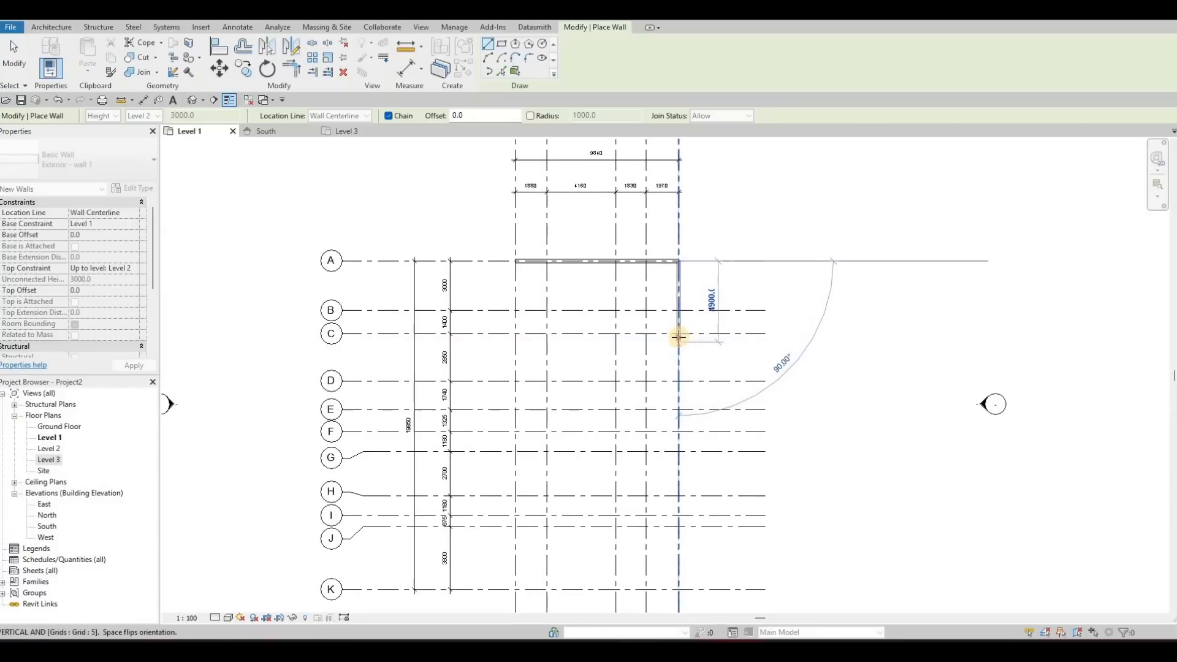
click(678, 336)
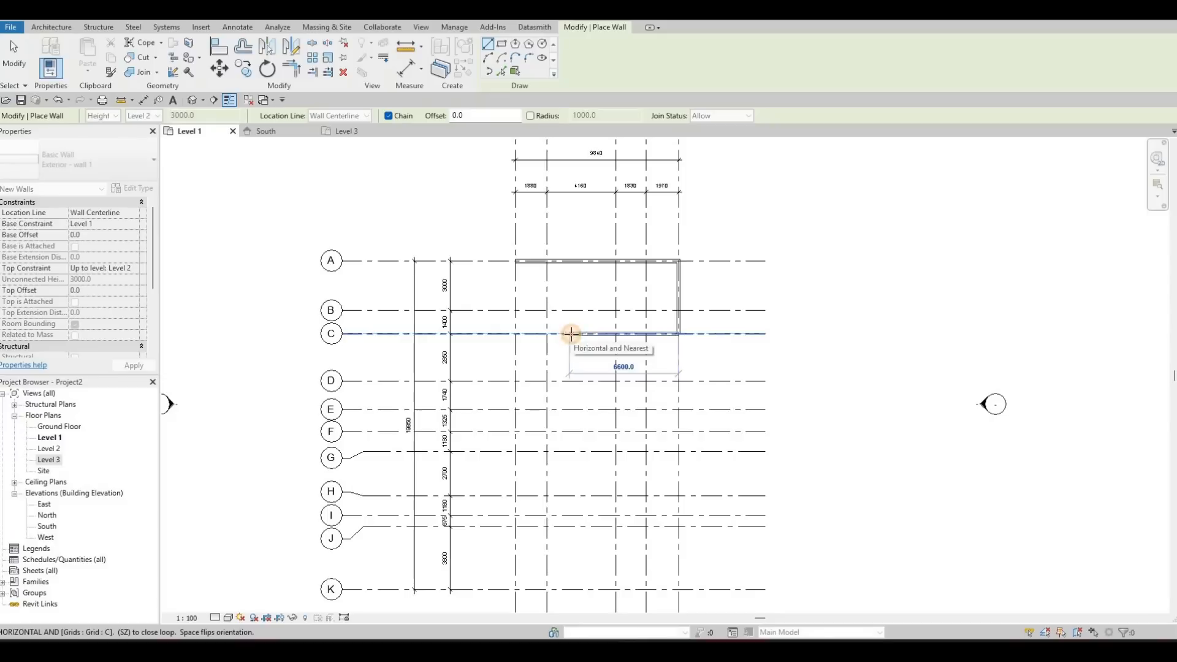
click(571, 317)
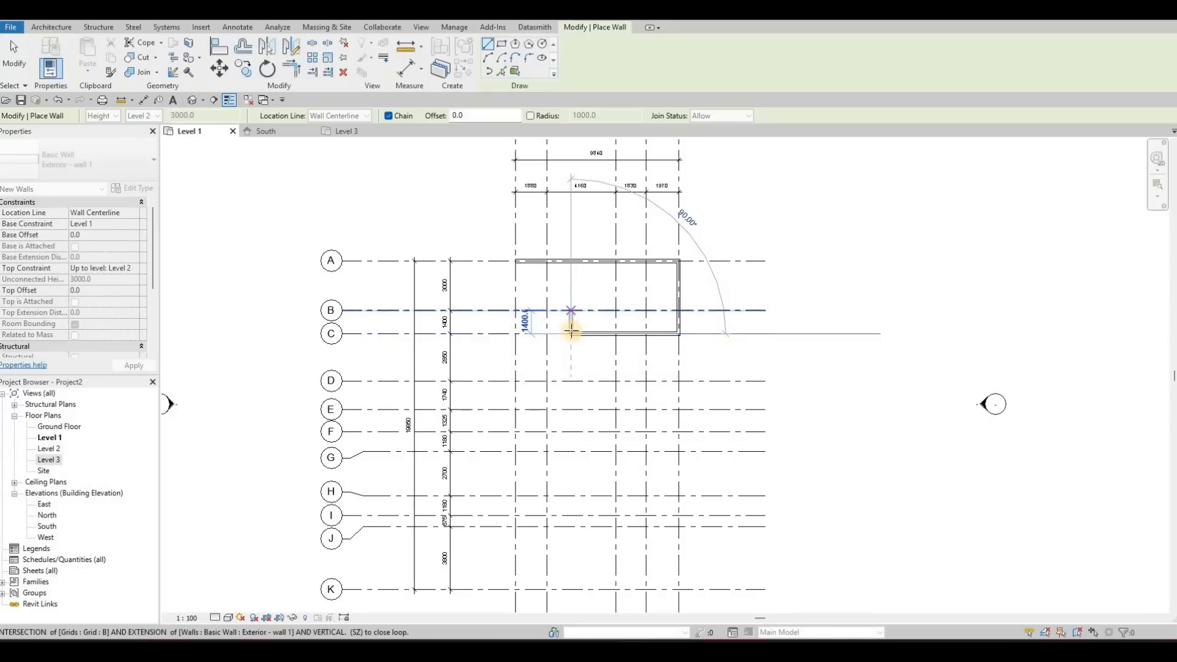
Continue the wall 1400 mm up to grid B and along grid B to grid 1, and end the chain there
middle_drag(571, 311, 582, 330)
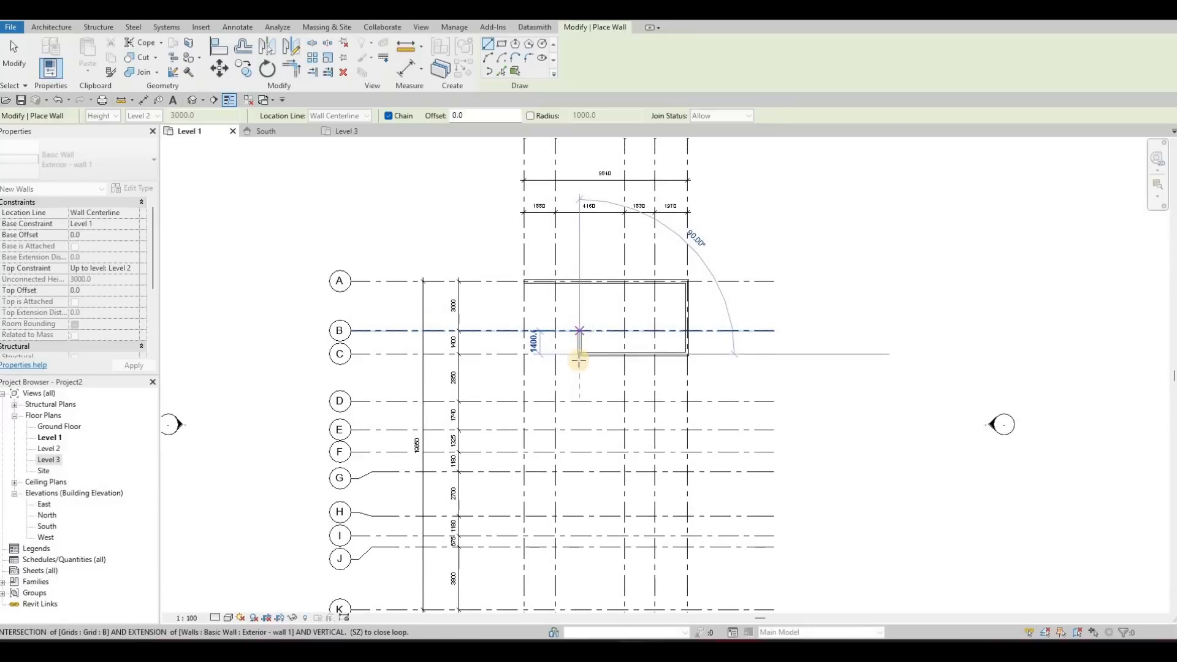
scroll(576, 362, down, 1)
scroll(570, 362, up, 1)
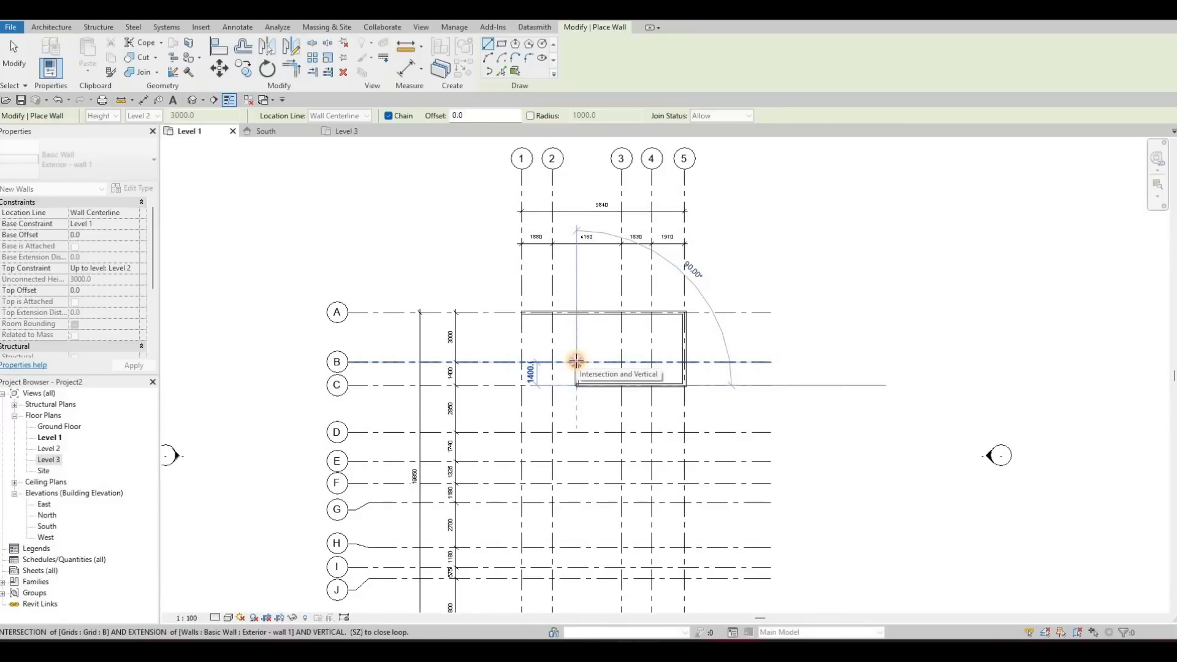
click(524, 364)
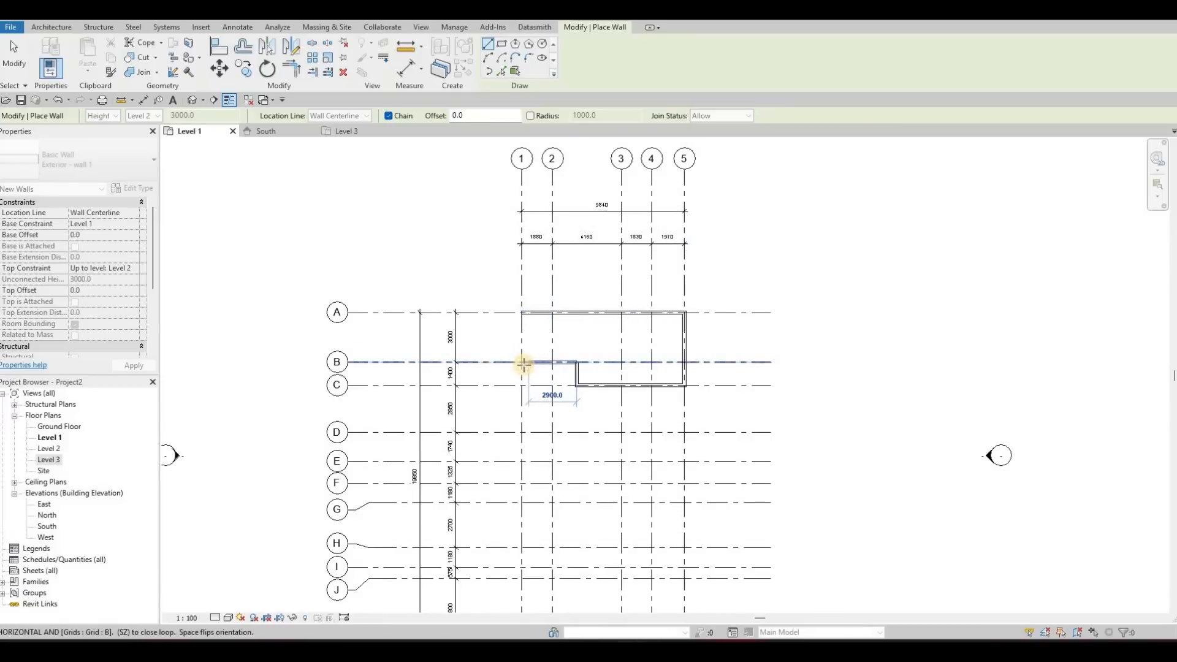
click(523, 363)
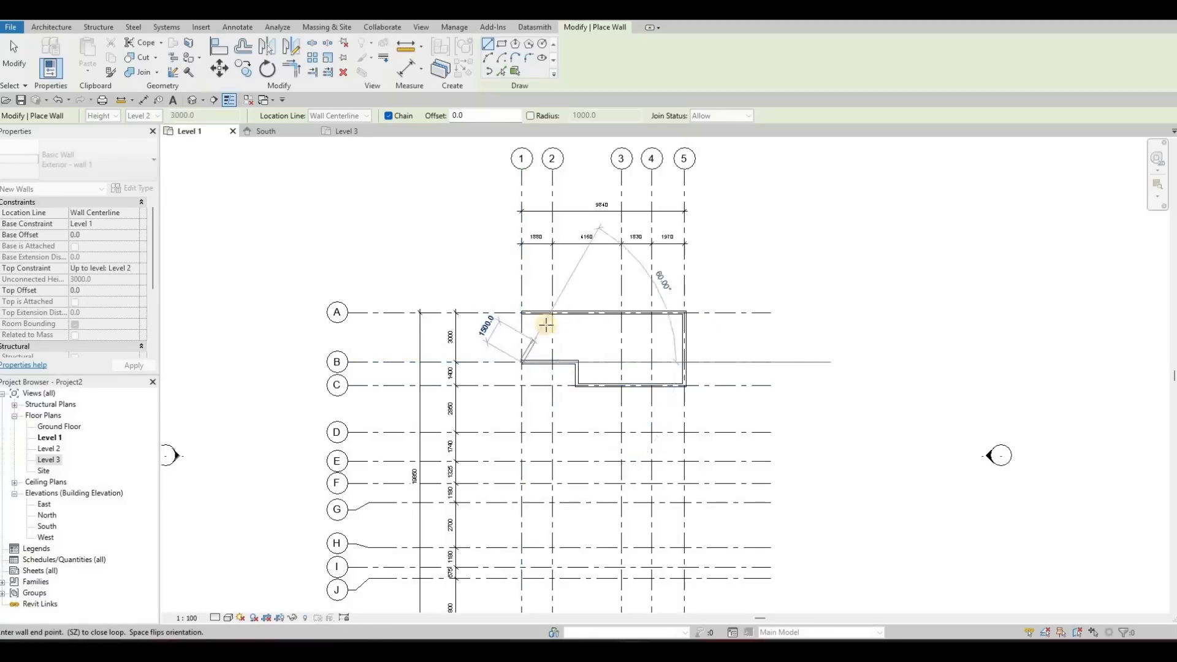
scroll(544, 323, up, 2)
key(Escape)
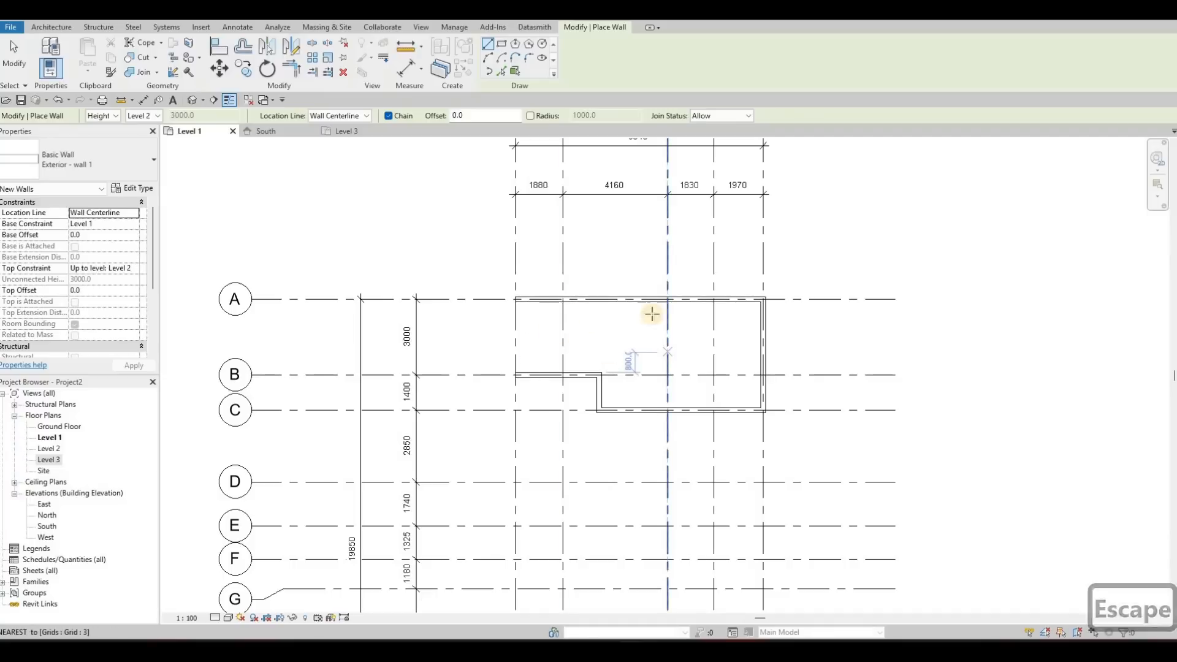
Close the upper room with a wall on grid 1 between grids A and B
click(516, 338)
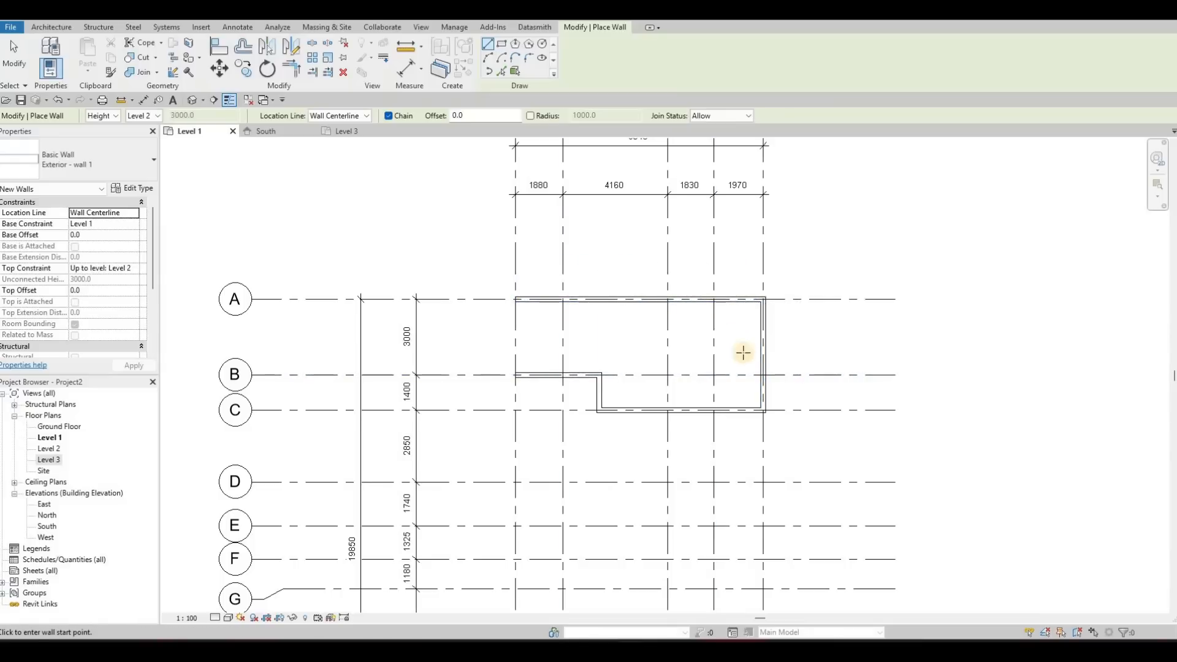
click(517, 301)
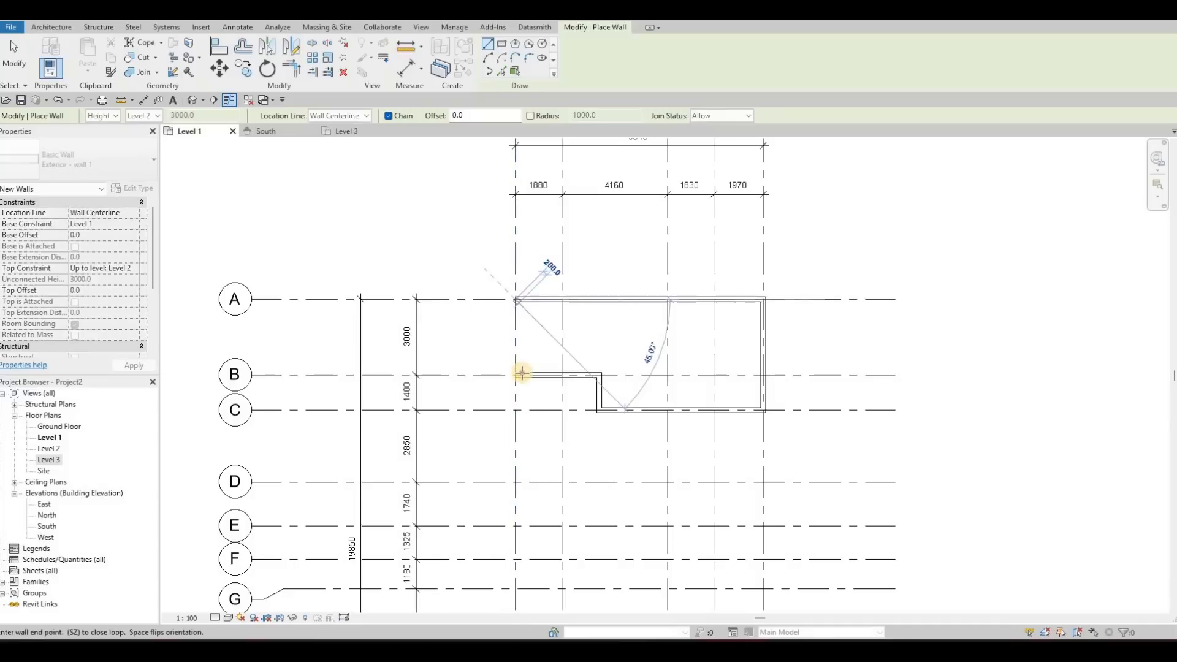
click(521, 374)
key(Escape)
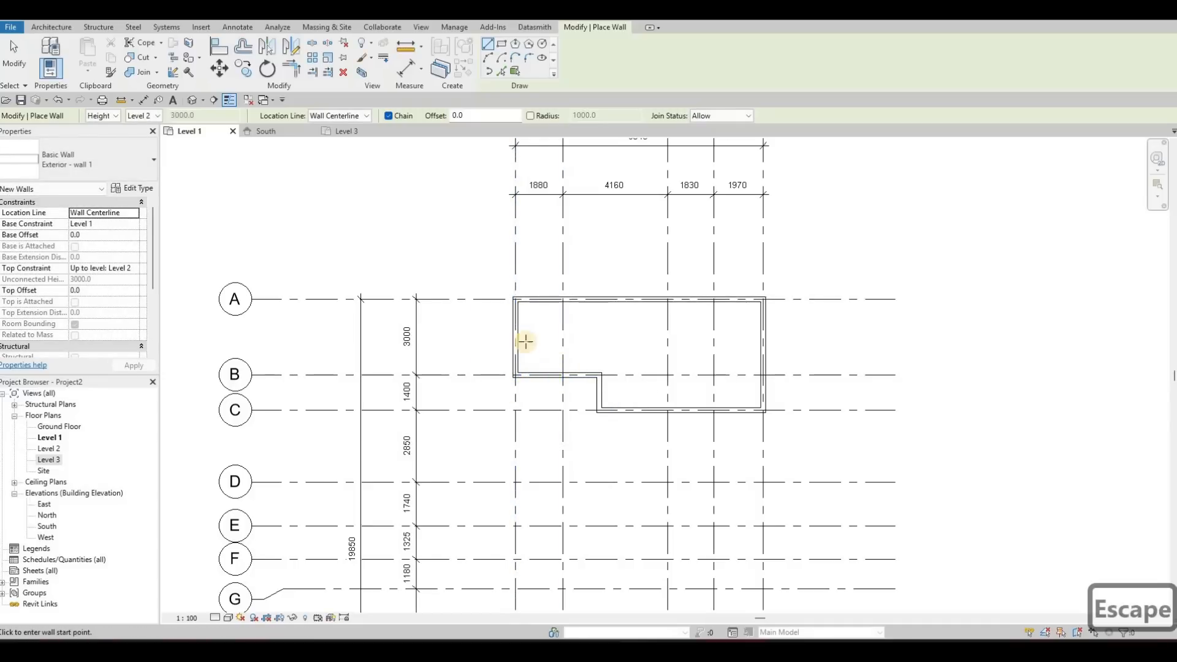
Draw a wall along grid 1 from grid B down to grid H
middle_drag(648, 312, 642, 249)
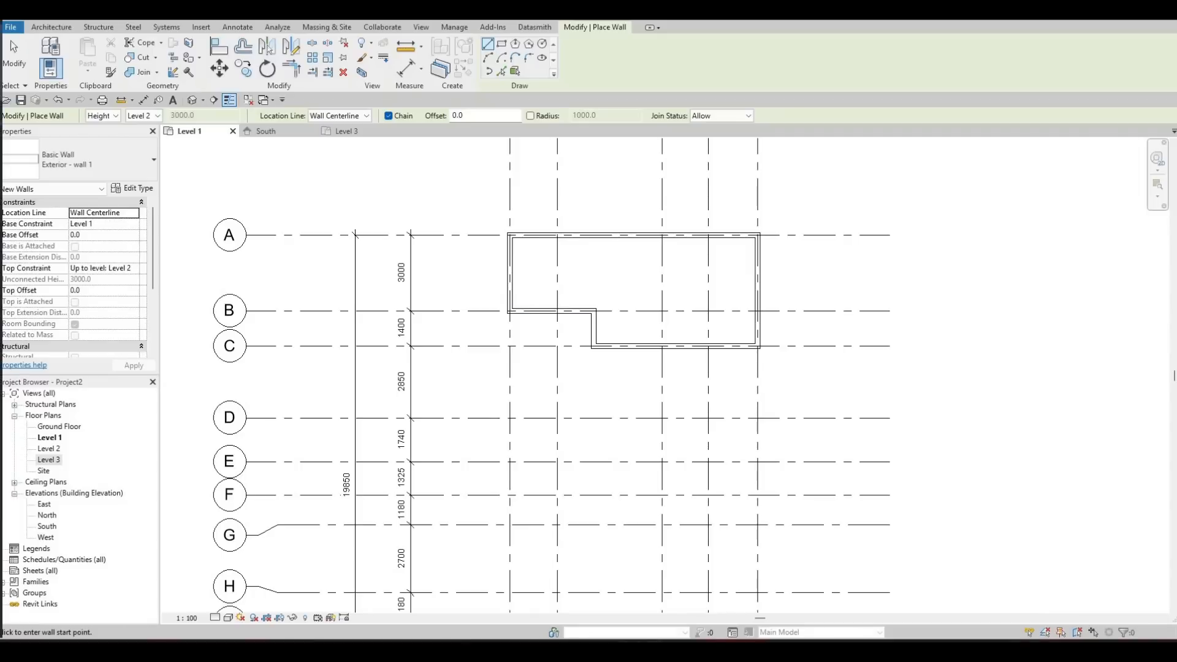
click(509, 311)
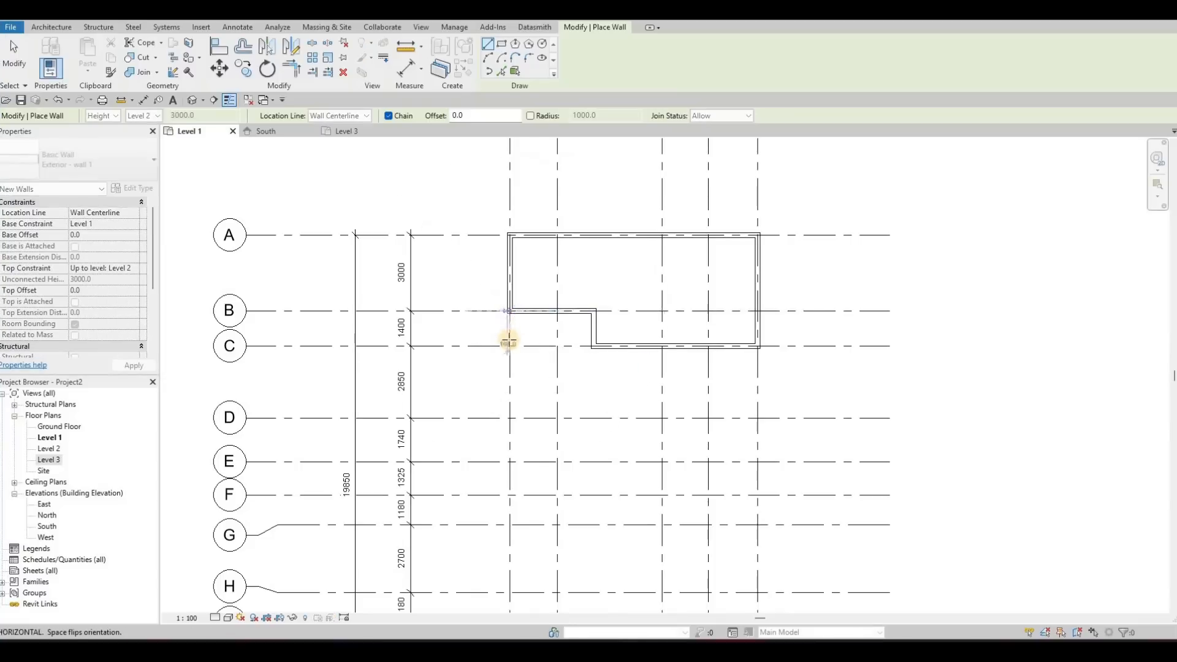
scroll(516, 328, down, 1)
middle_drag(516, 427, 520, 359)
middle_drag(518, 425, 509, 397)
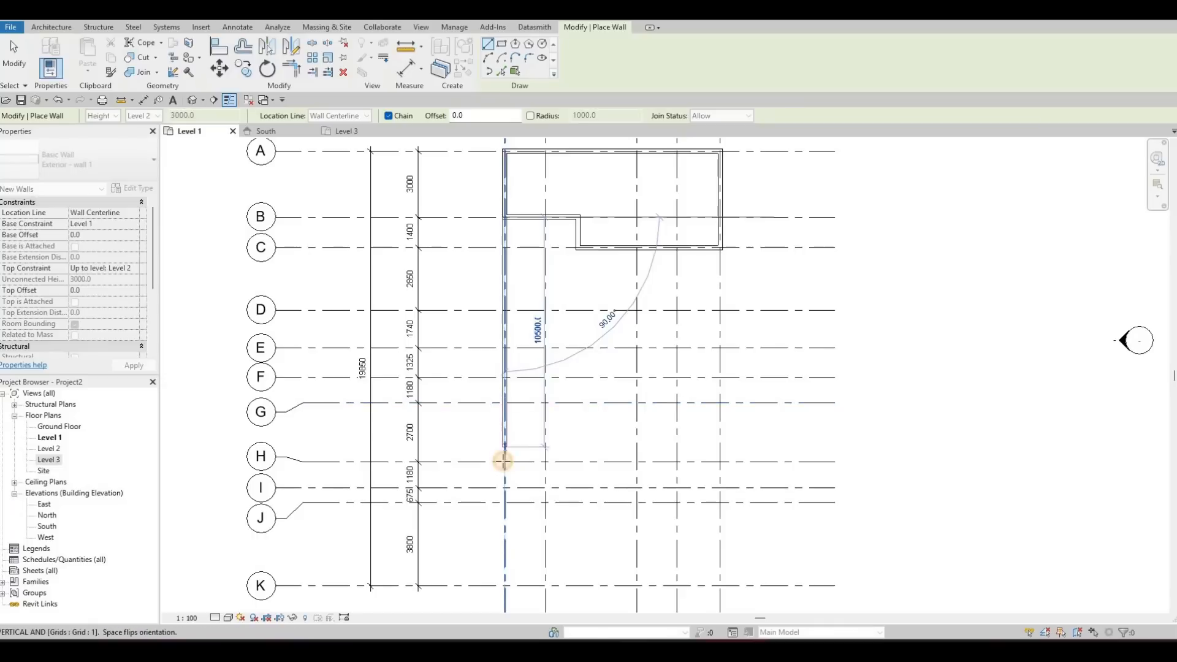
click(502, 464)
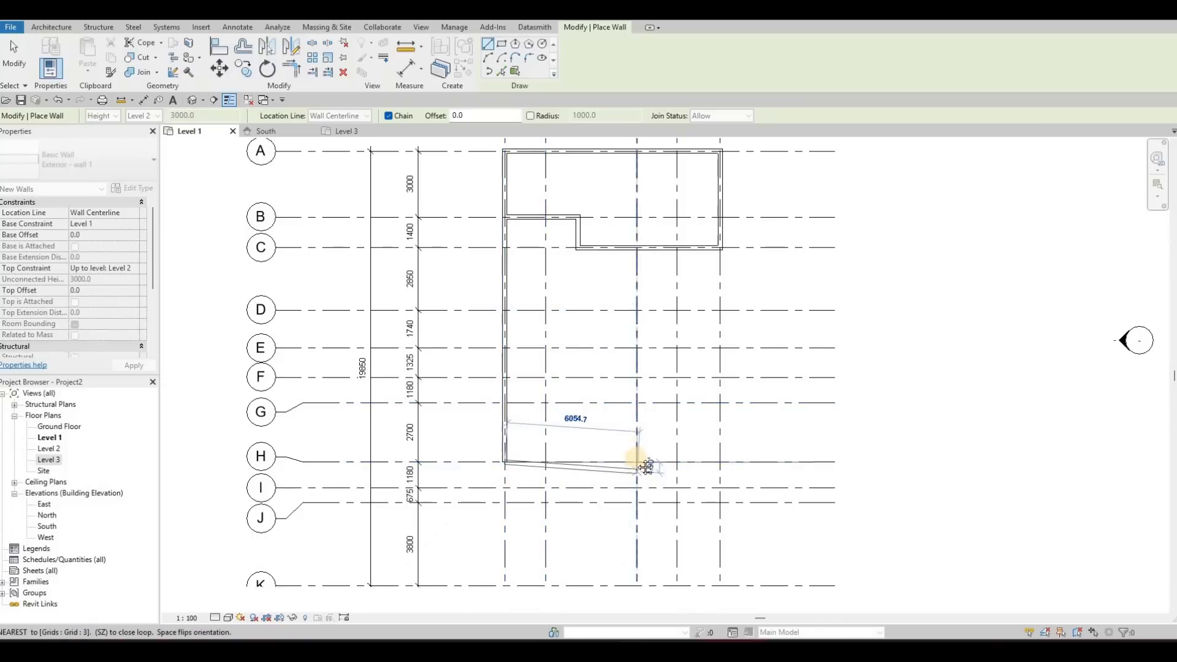
Continue the wall along grid H from grid 1 to grid 3
scroll(628, 500, down, 5)
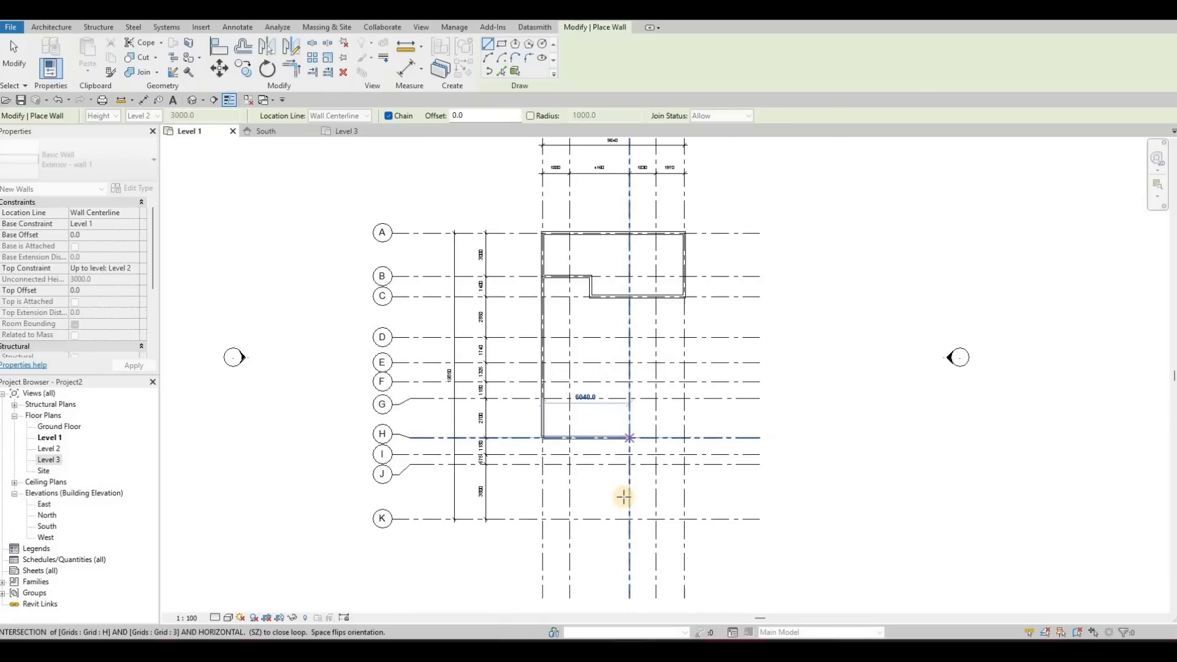
scroll(622, 497, up, 3)
click(623, 497)
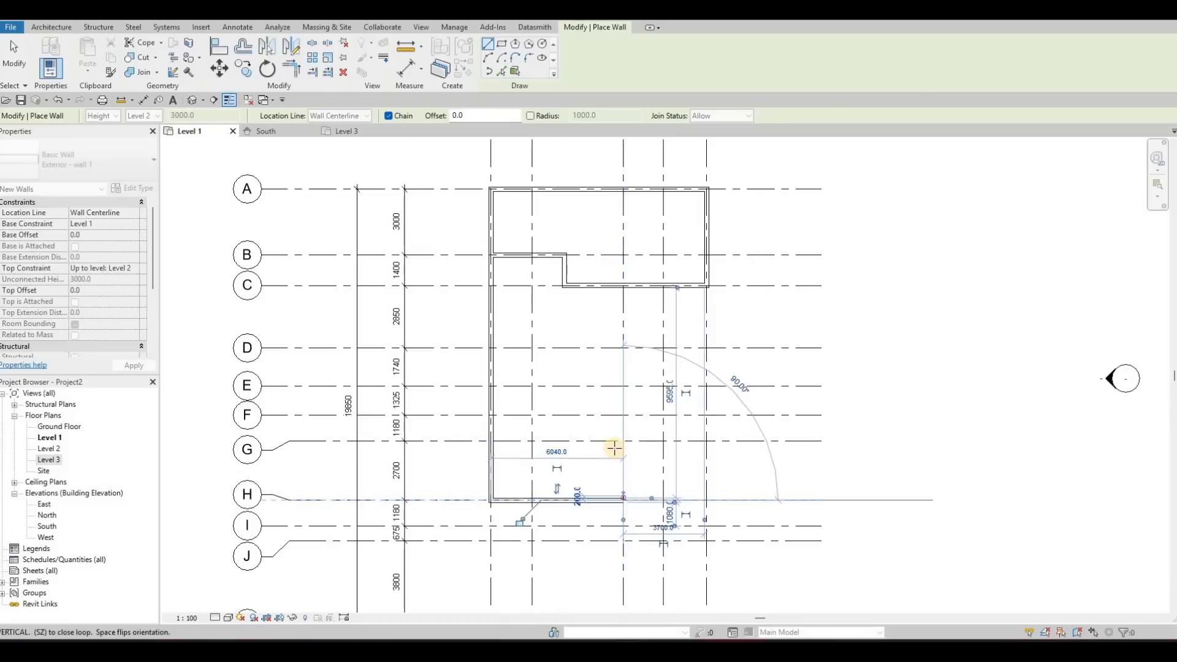
middle_drag(613, 479, 615, 446)
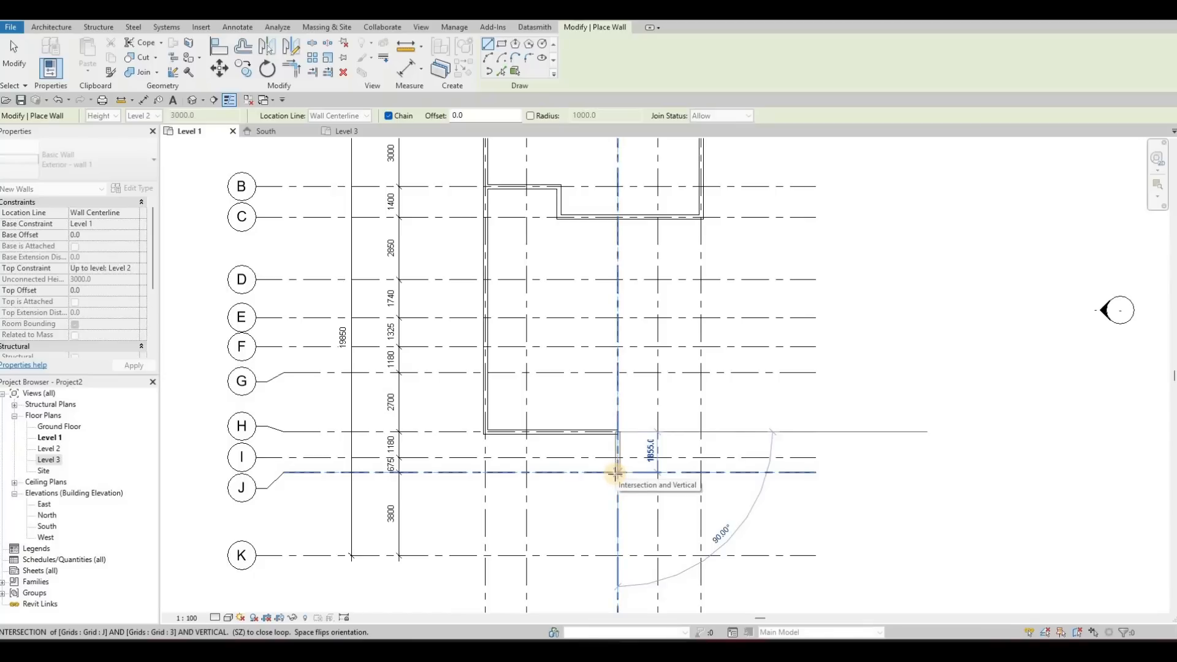
Continue the wall chain down grid 3 from grid H to grid J, and along grid J to grid 4
click(652, 474)
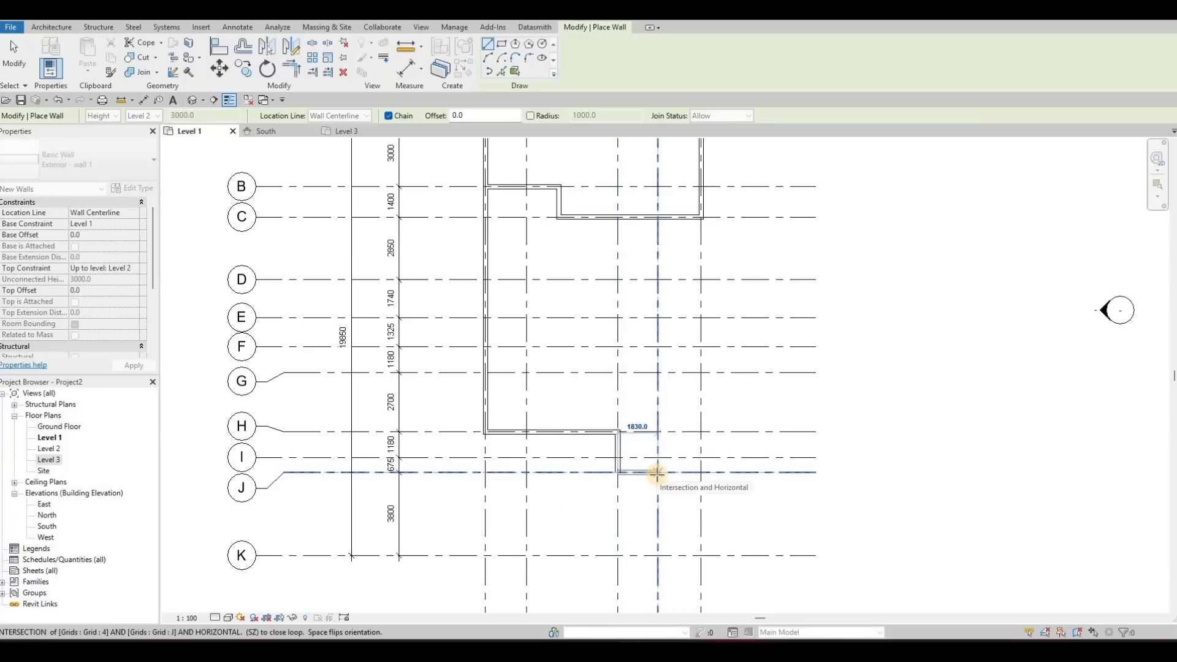
click(657, 474)
click(657, 474)
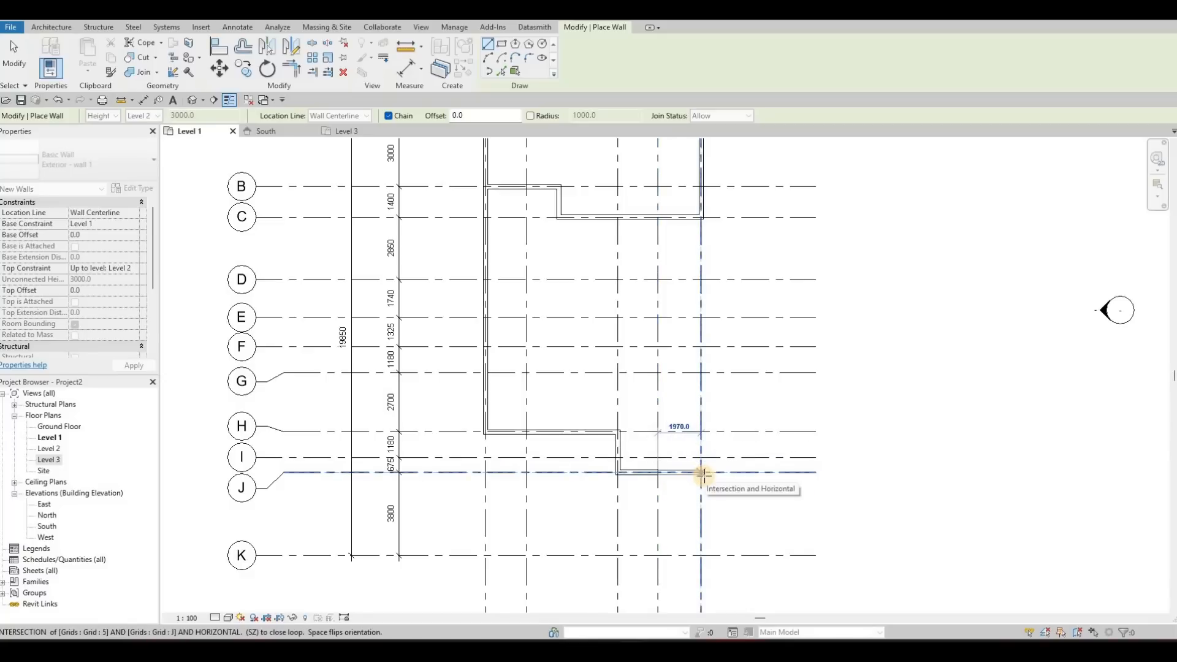
Extend the wall along grid J to grid 5 and up grid 5 to grid C, and end the chain
scroll(703, 475, down, 4)
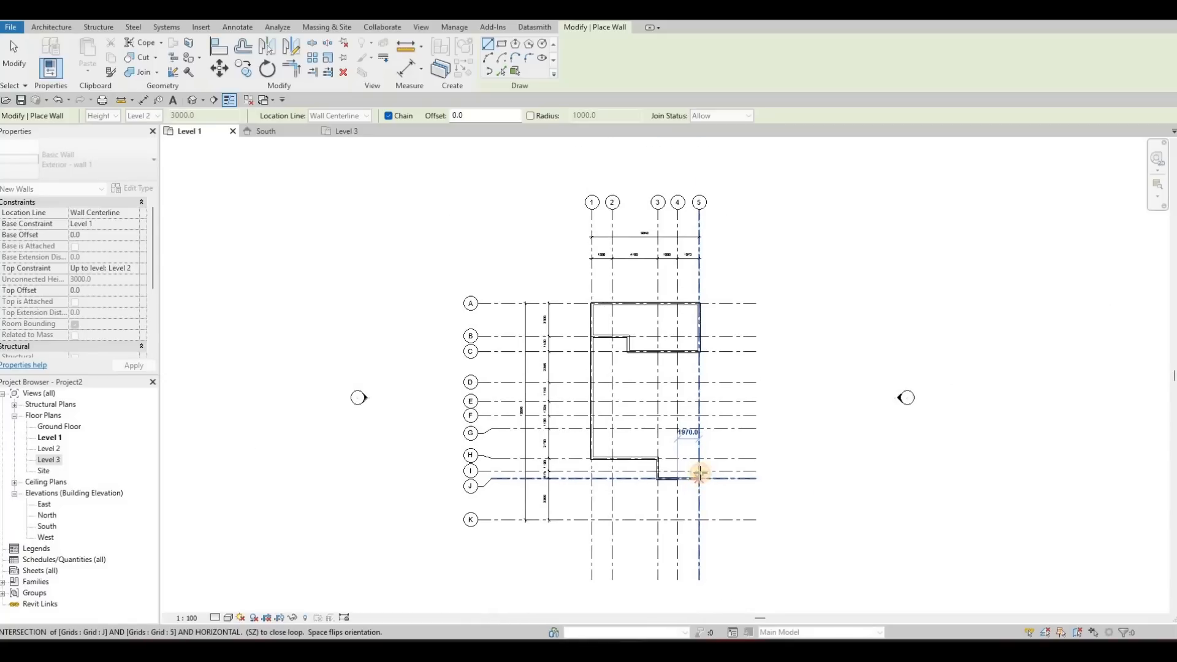
scroll(701, 479, up, 2)
click(702, 476)
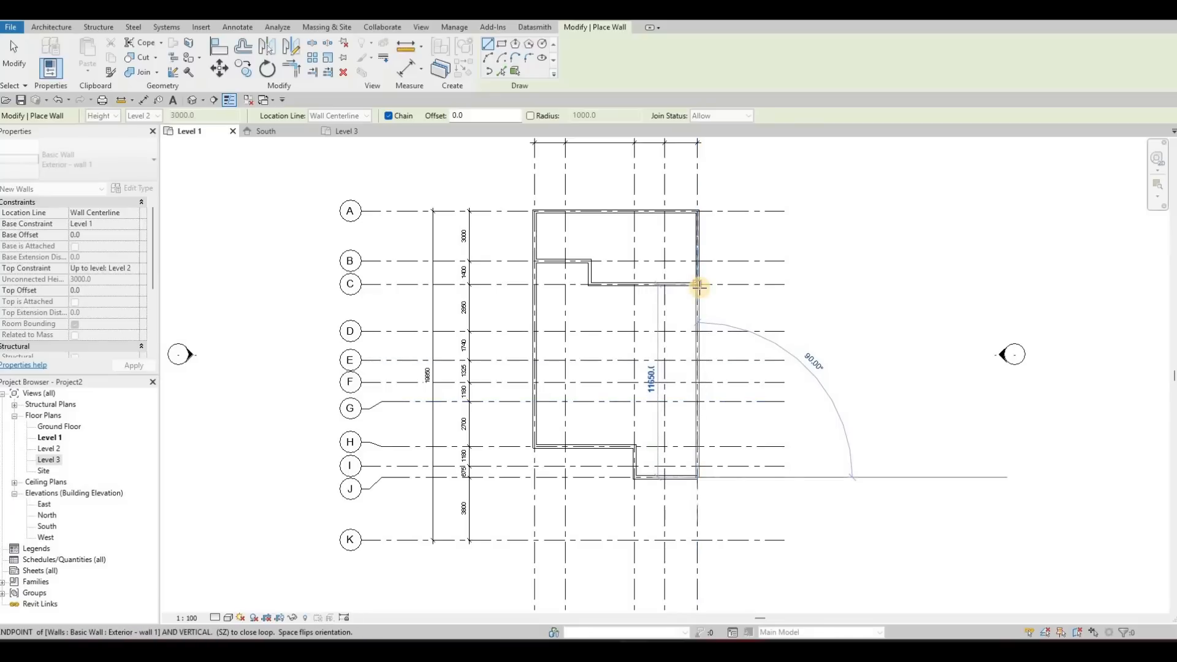
click(666, 395)
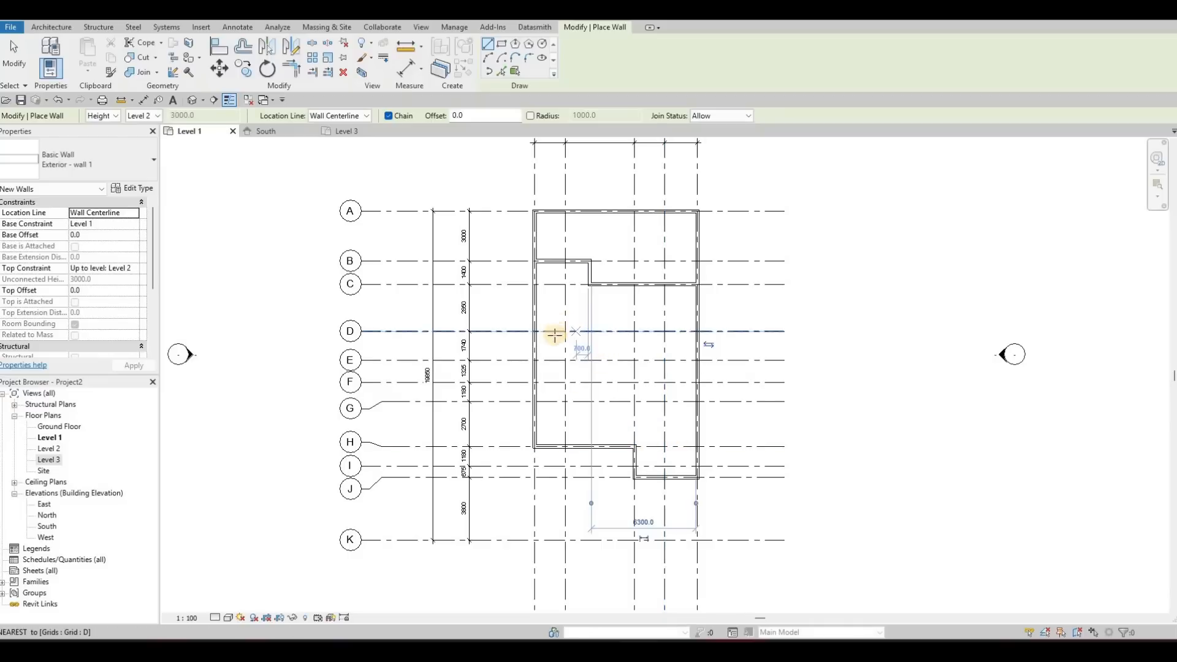
key(Escape)
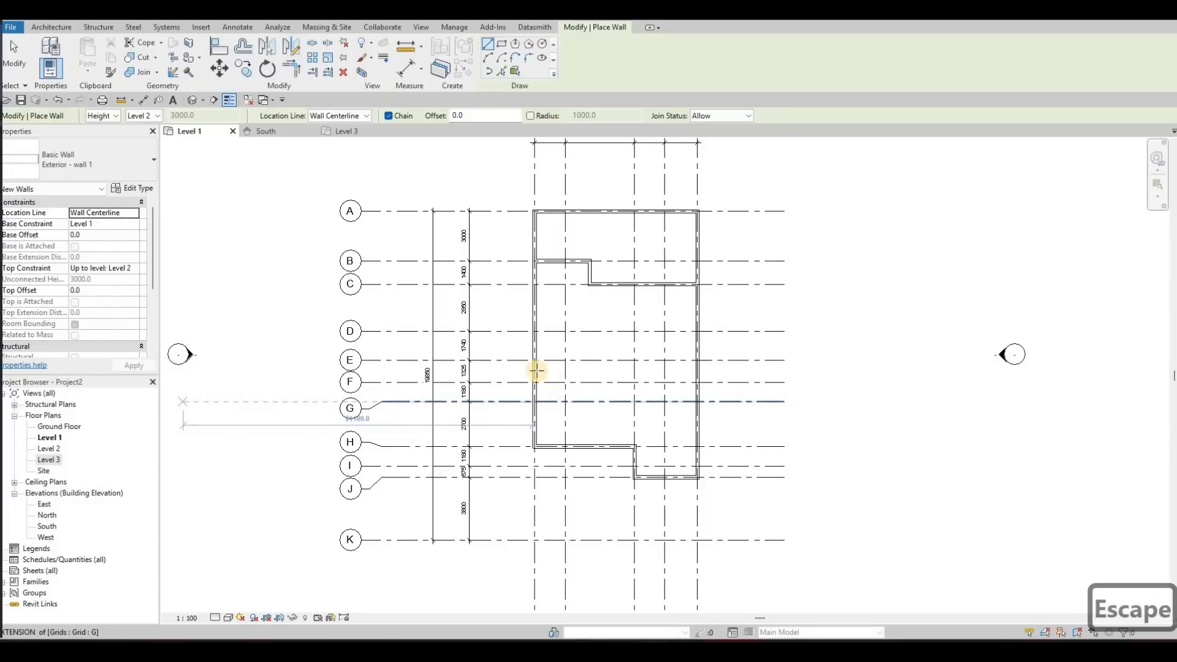
Draw a wall along grid E from grid 1 to grid 2 and down grid 2 to grid H, and leave the Wall command
key(F1)
scroll(535, 370, up, 1)
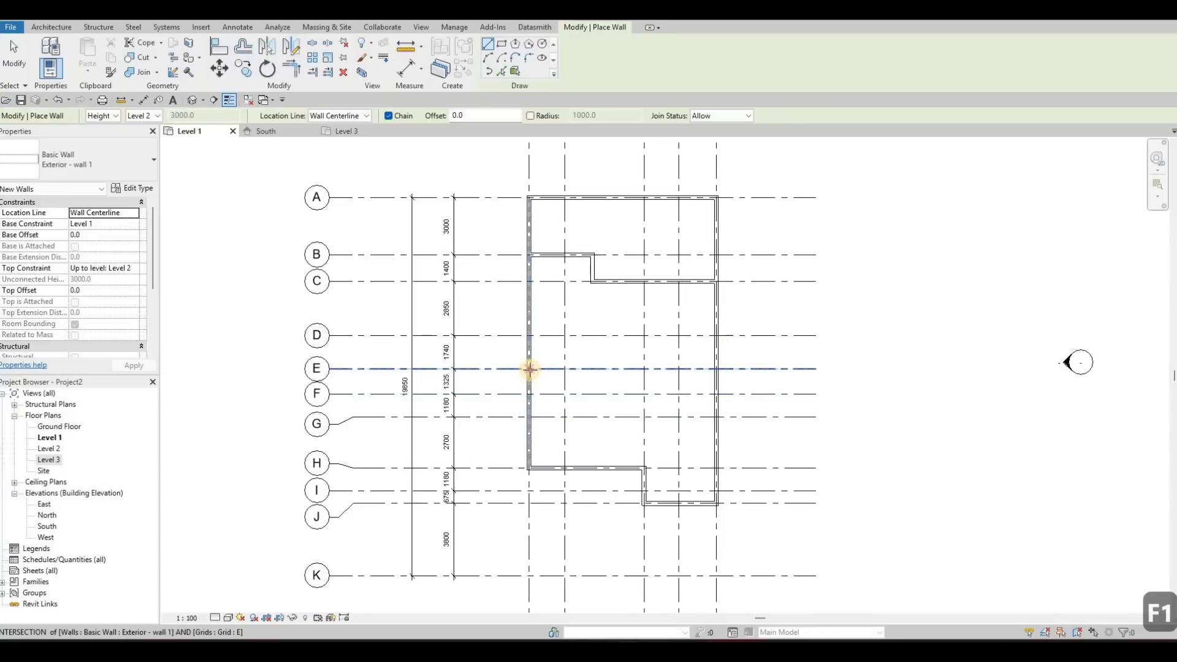
click(565, 370)
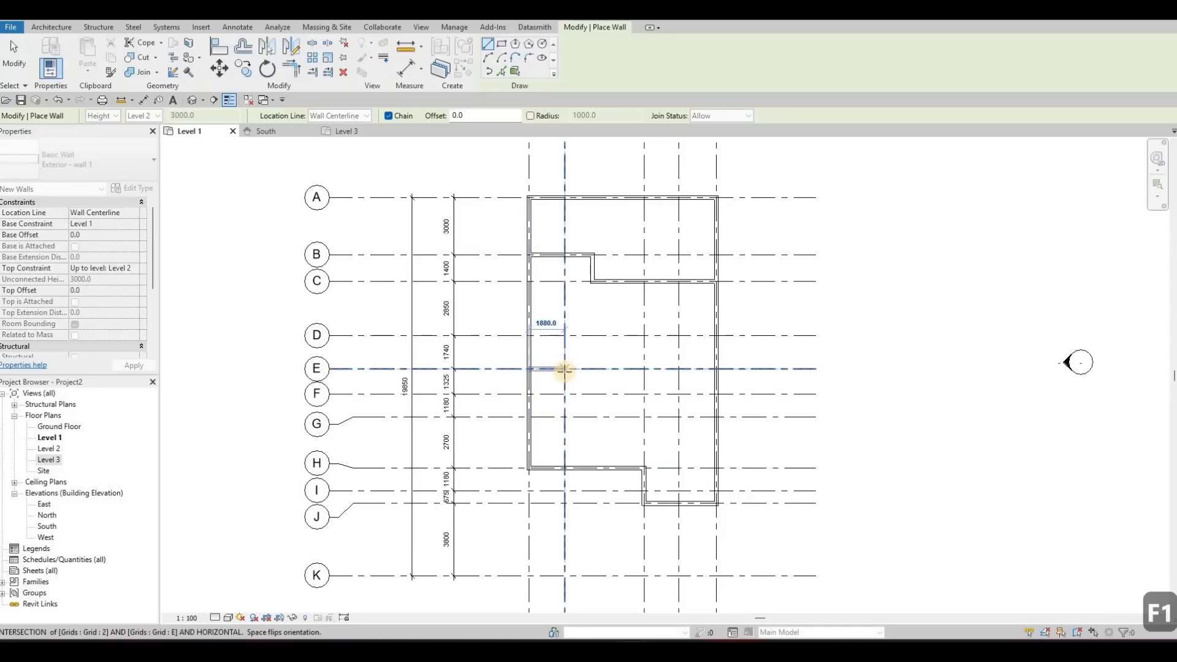
click(567, 438)
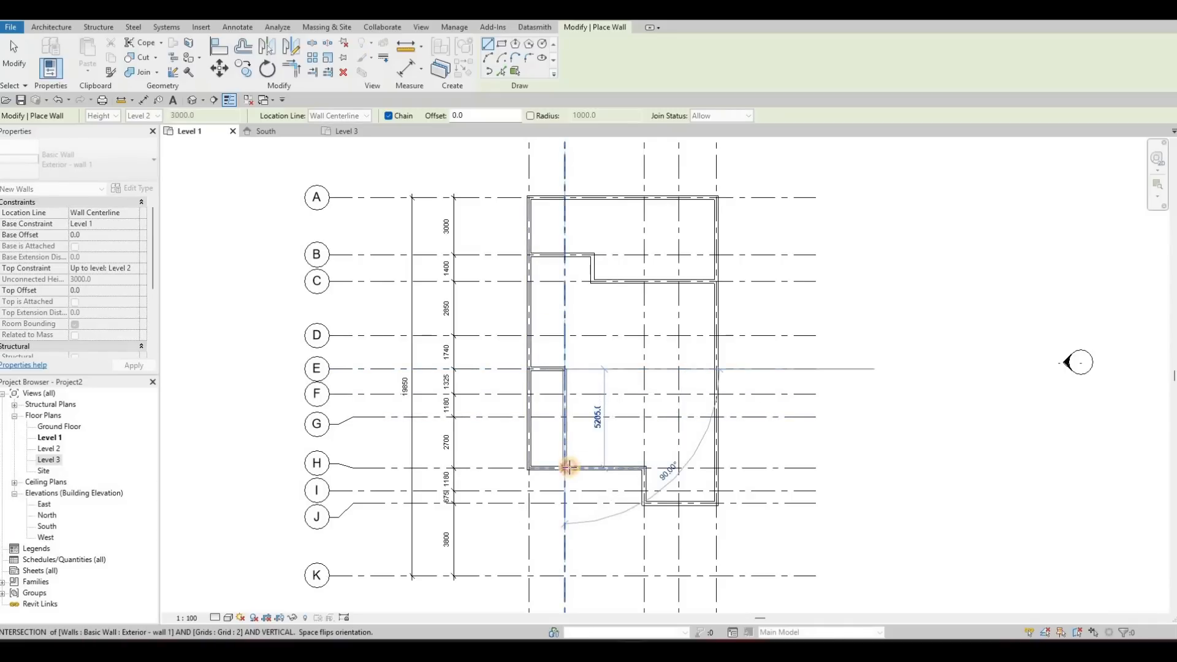
click(565, 468)
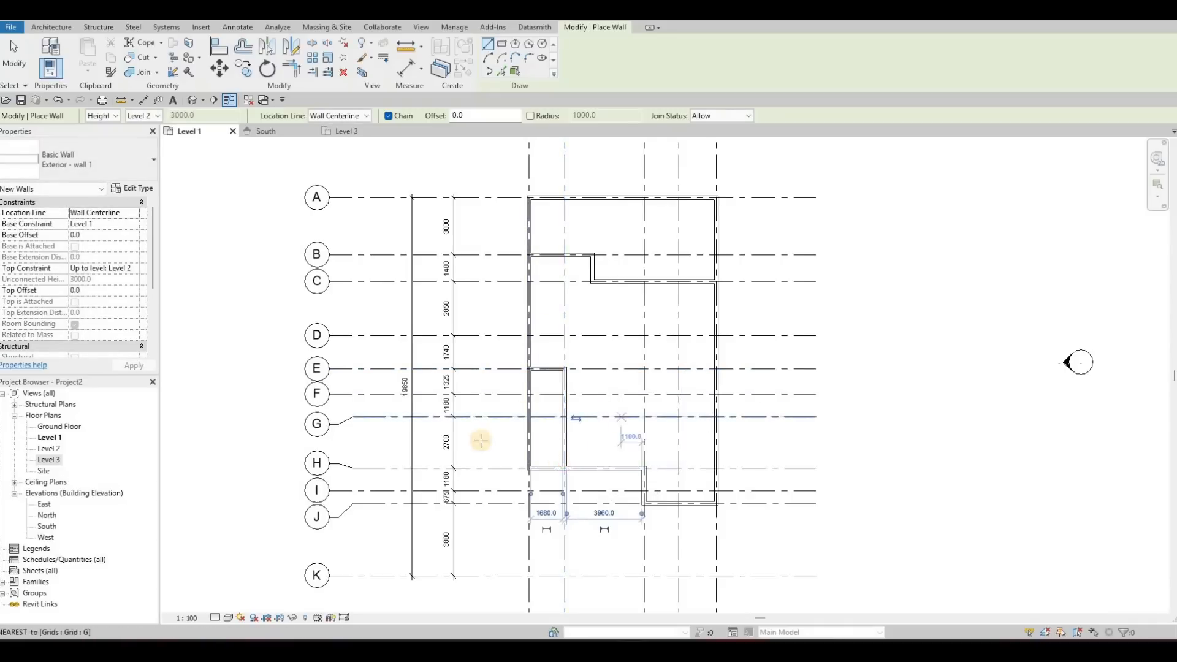
scroll(480, 440, down, 3)
key(Escape)
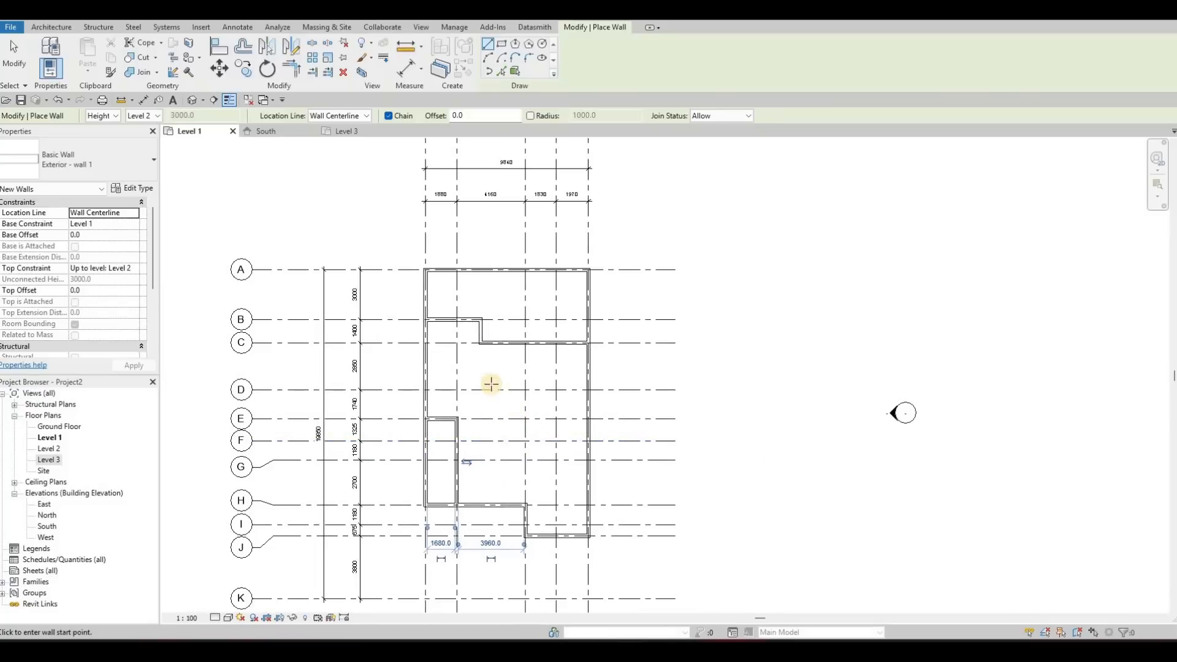
middle_drag(506, 391, 512, 429)
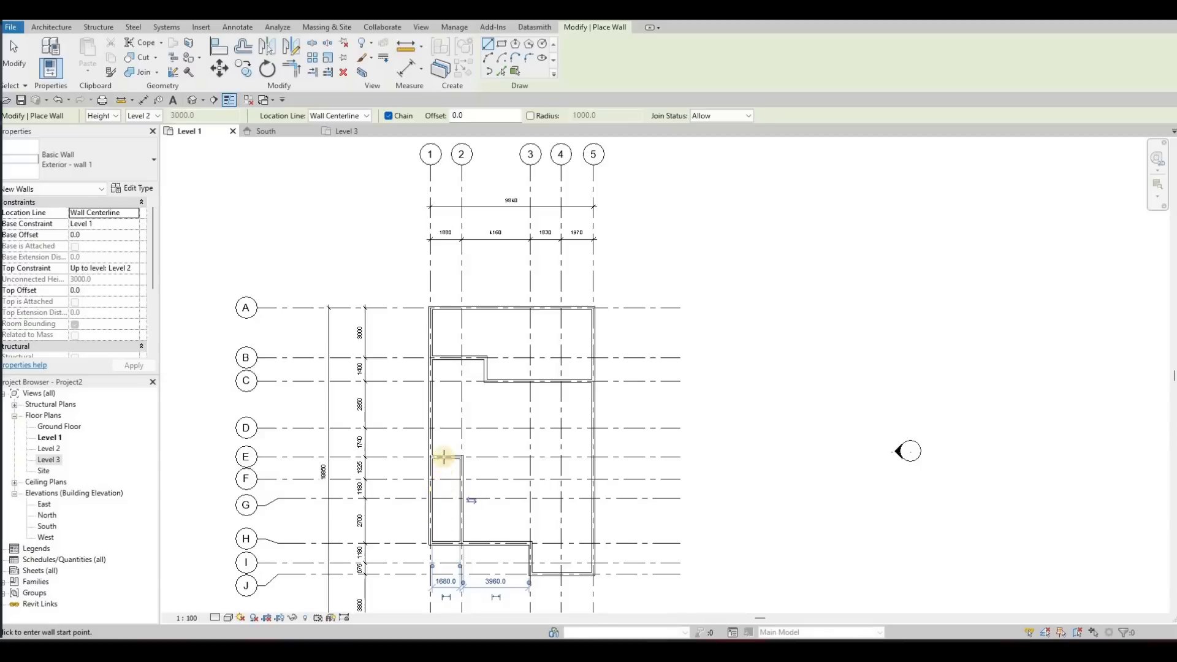
scroll(468, 370, up, 3)
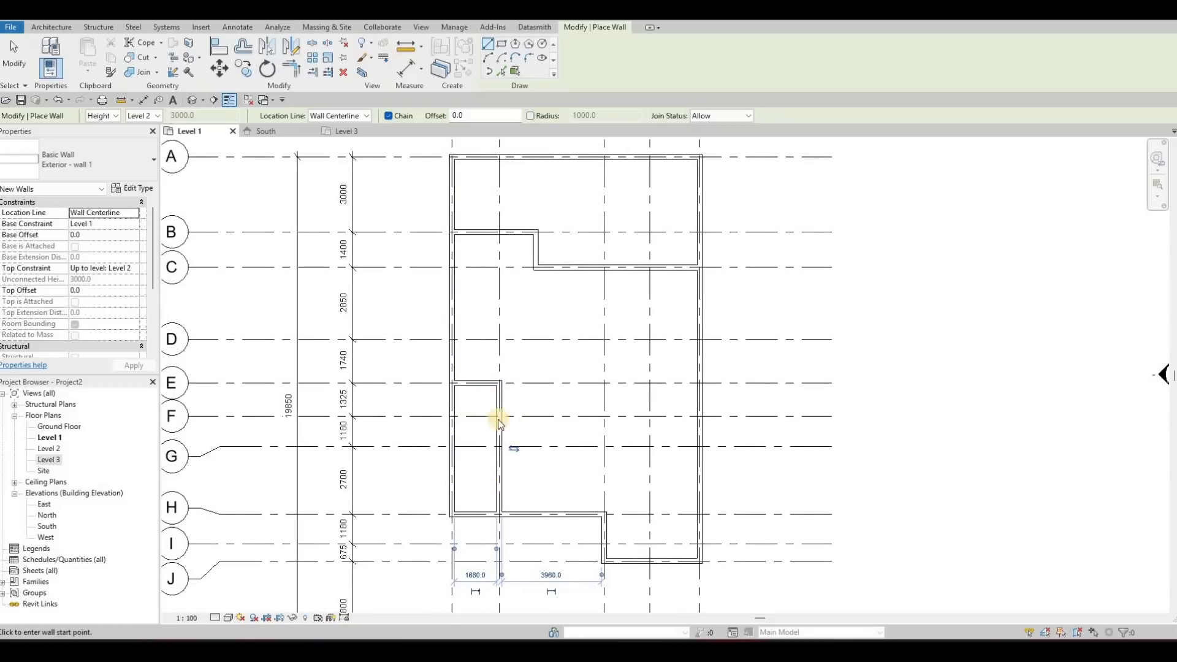
scroll(534, 469, down, 4)
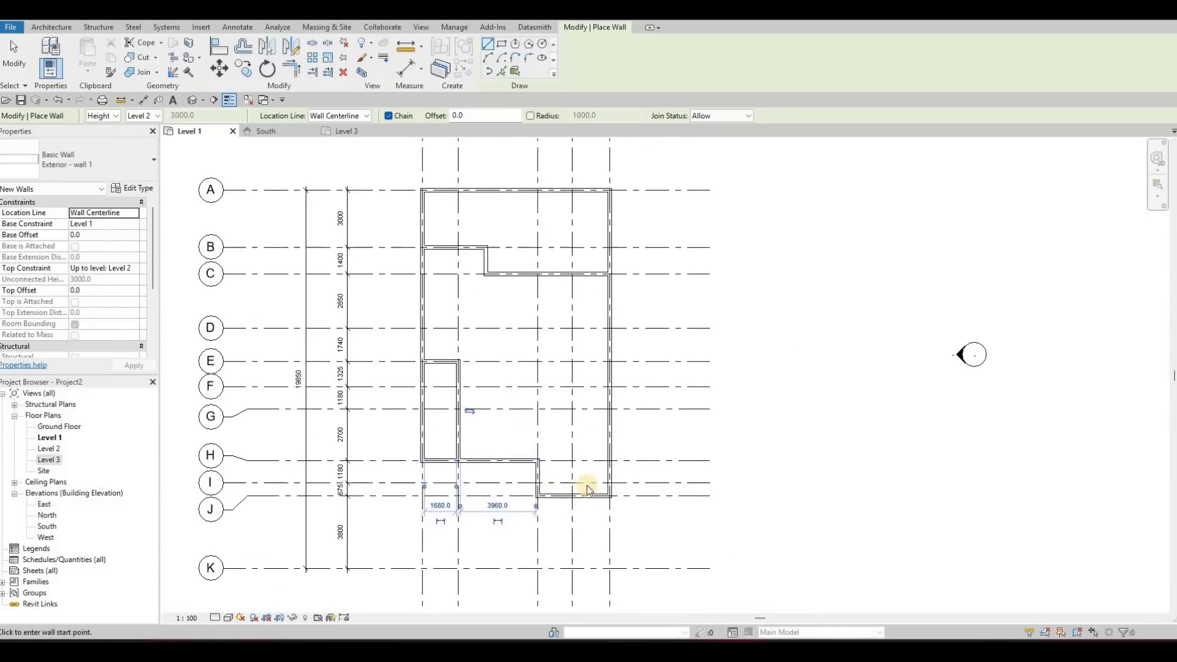
key(Escape)
key(Escape)
middle_drag(554, 443, 558, 382)
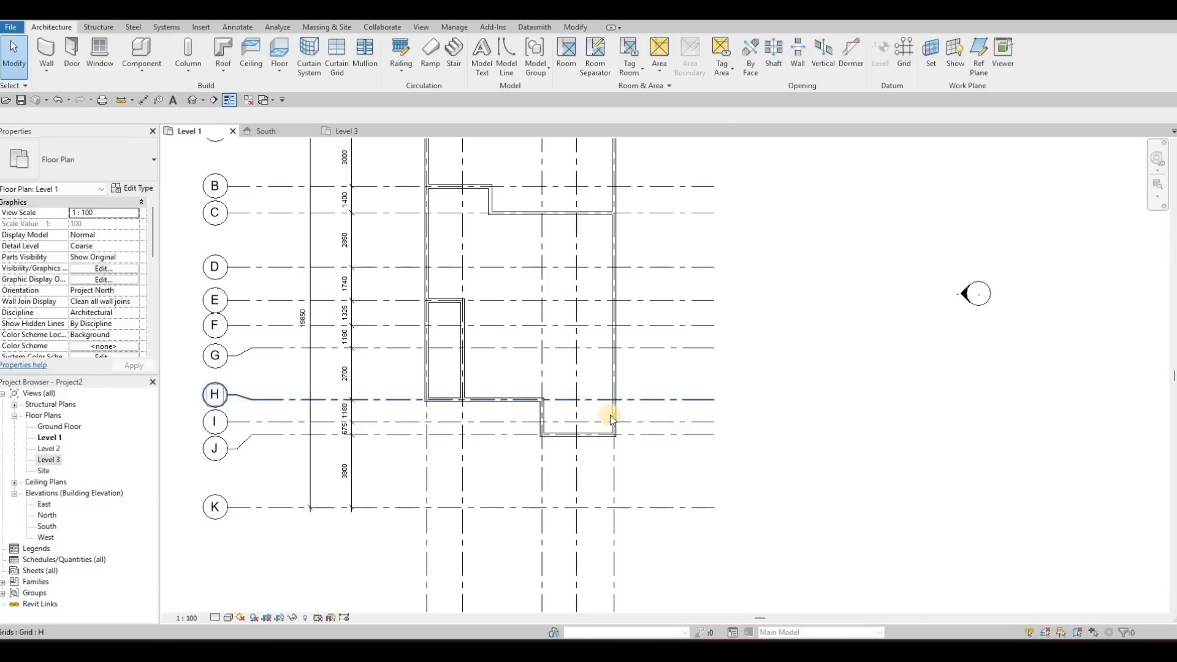
scroll(621, 464, down, 4)
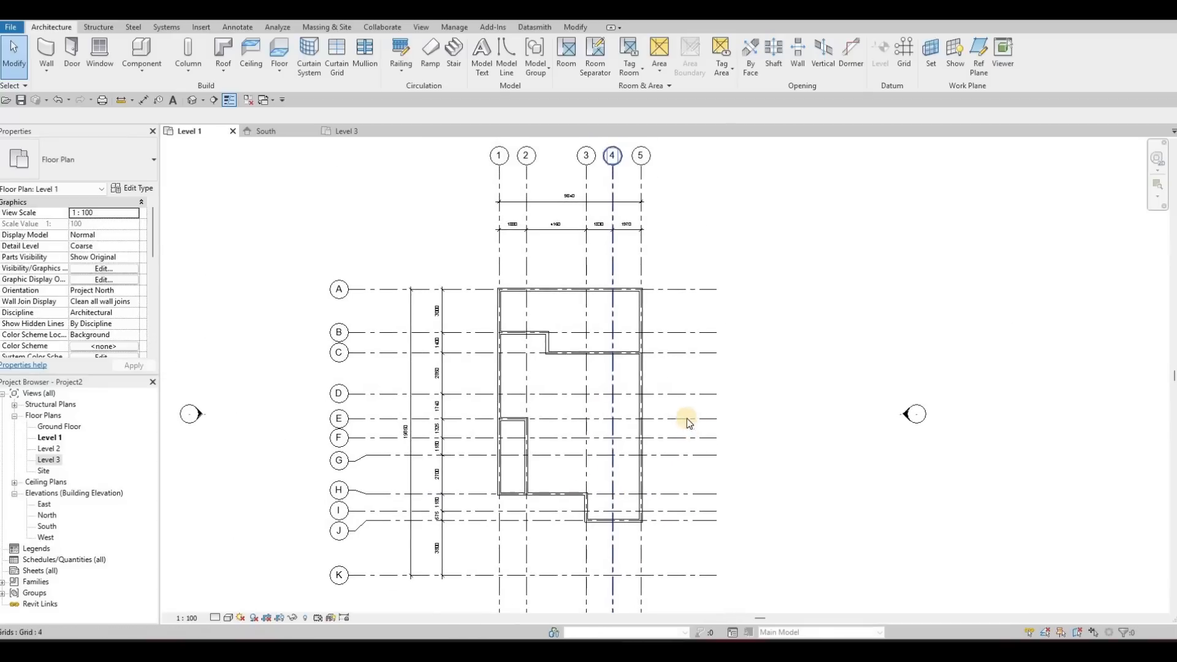
middle_drag(730, 426, 837, 488)
scroll(846, 487, down, 1)
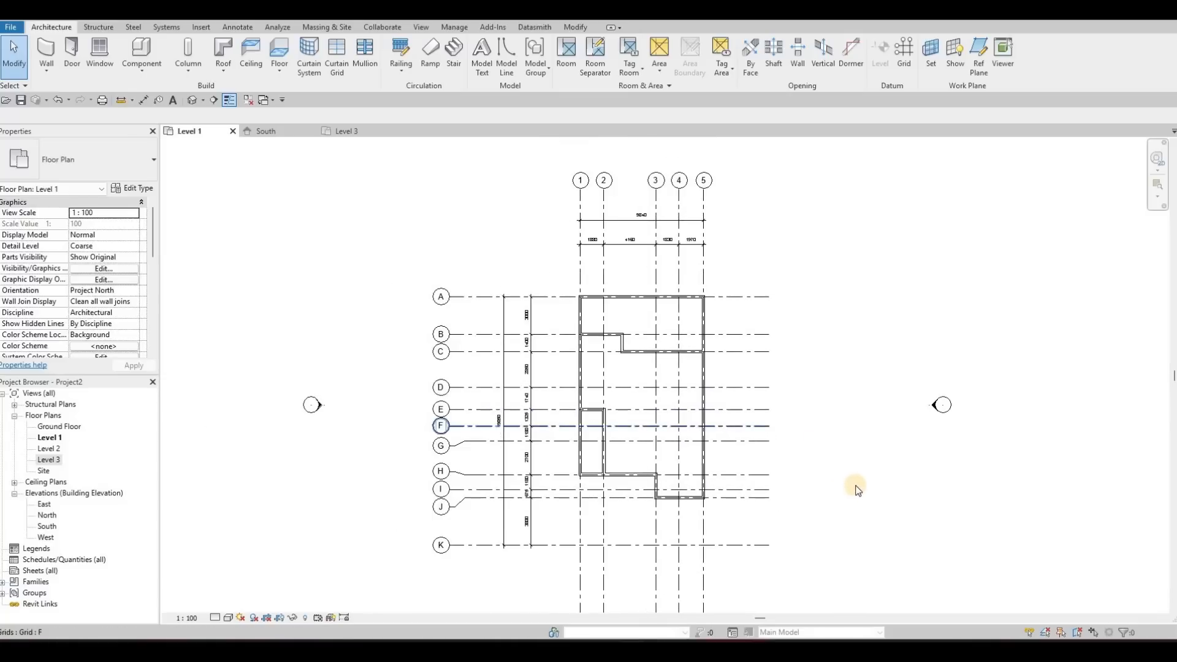